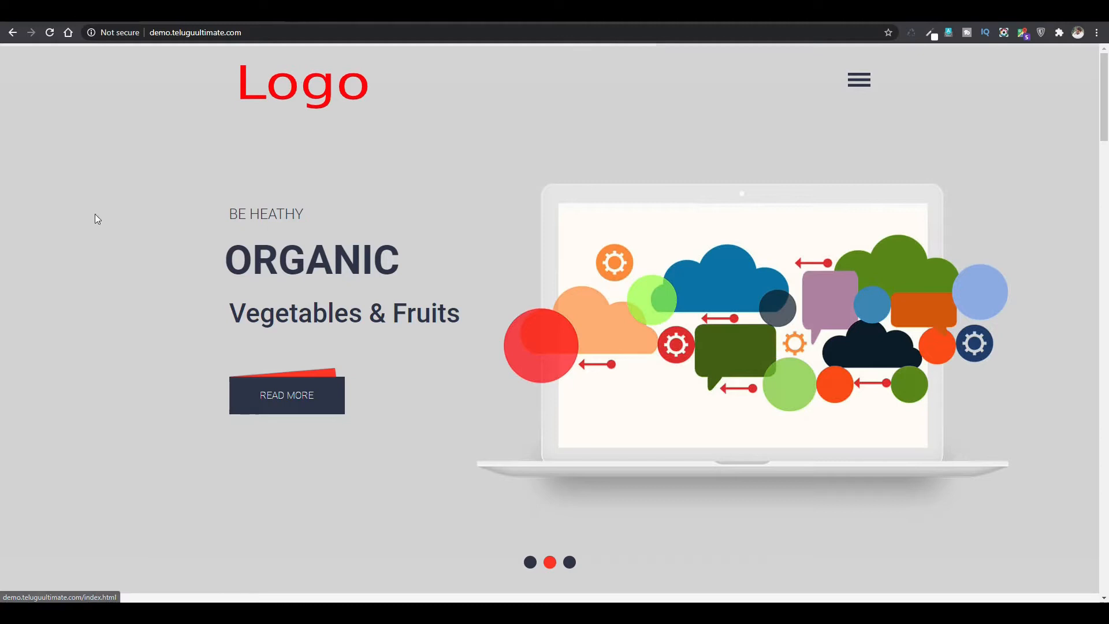
Step: Look through the demo website's home page from the banner to the contact footer, including its navigation menu
scroll(1106, 247, "down", 12)
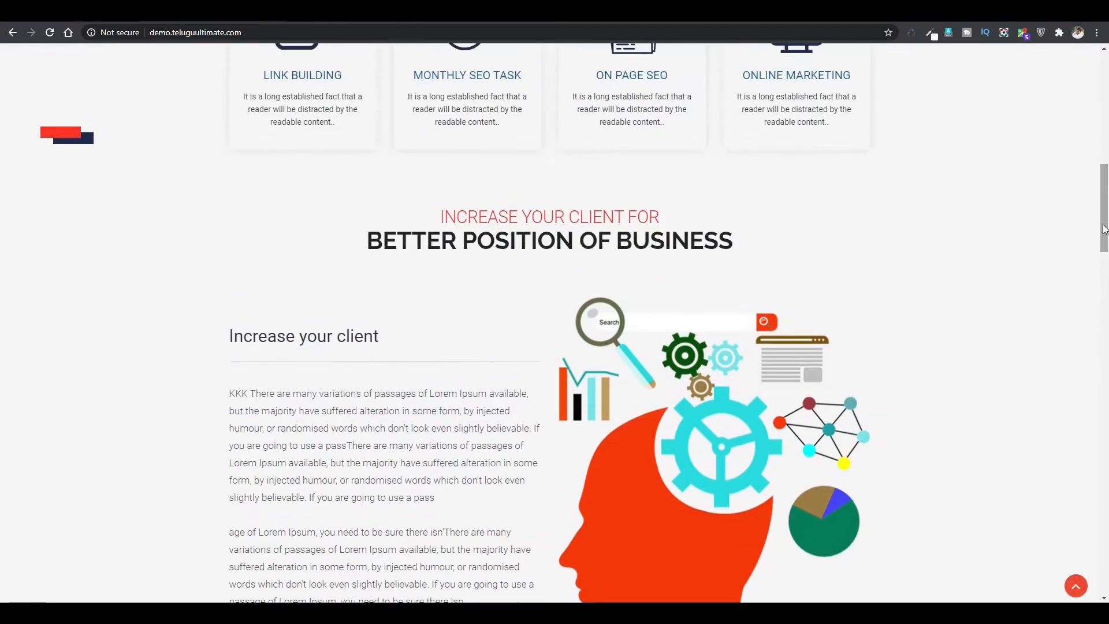
left_click_drag(1104, 220, 1106, 85)
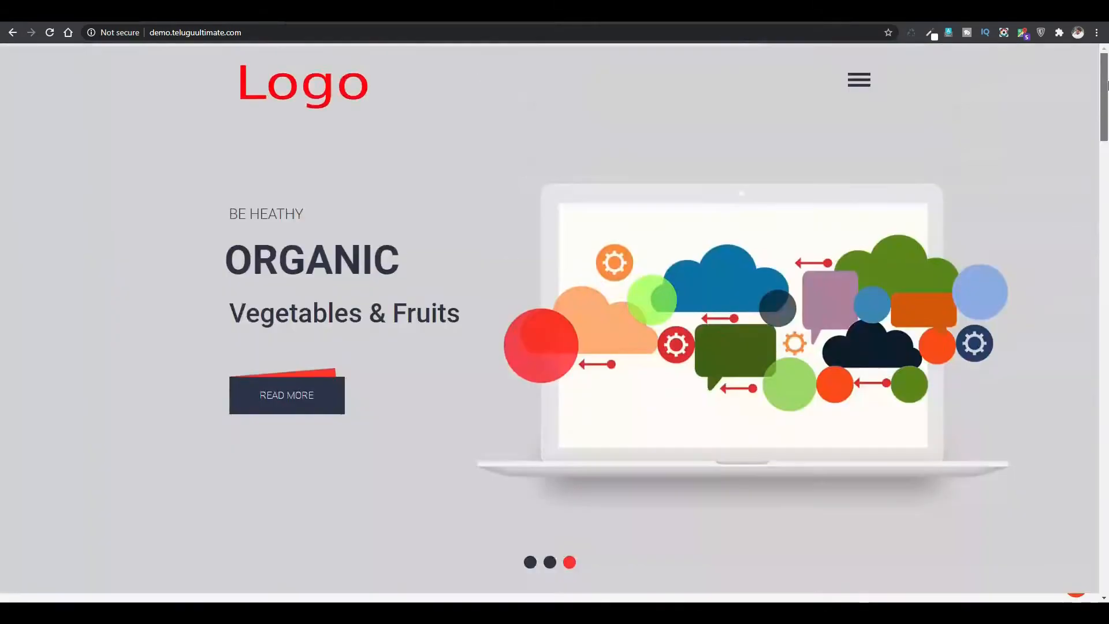
left_click(843, 79)
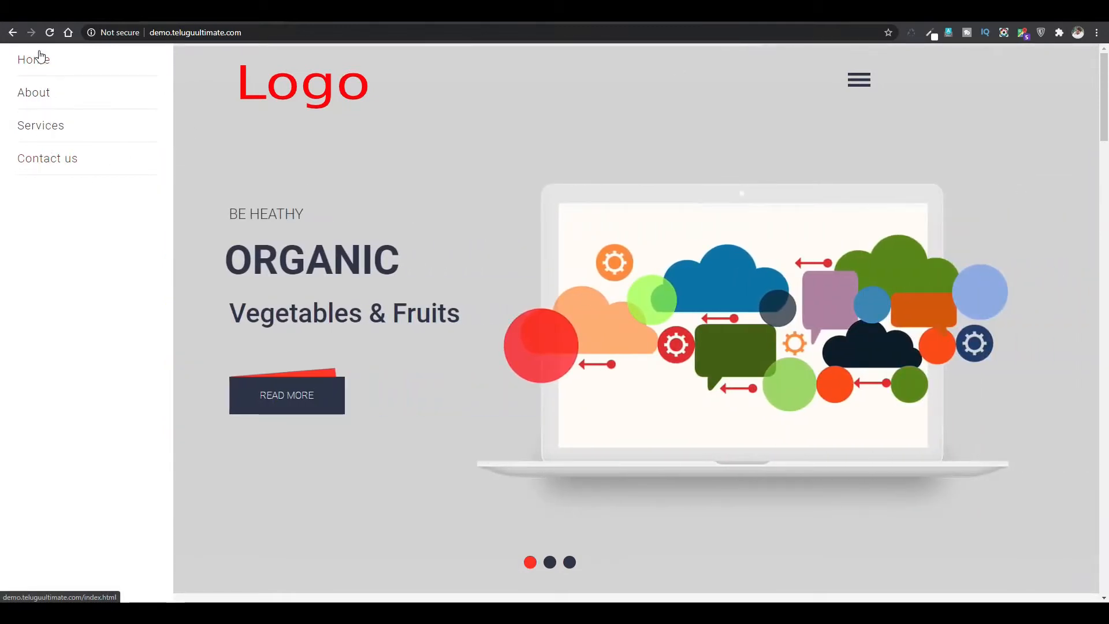
left_click(856, 84)
left_click_drag(1103, 118, 1102, 576)
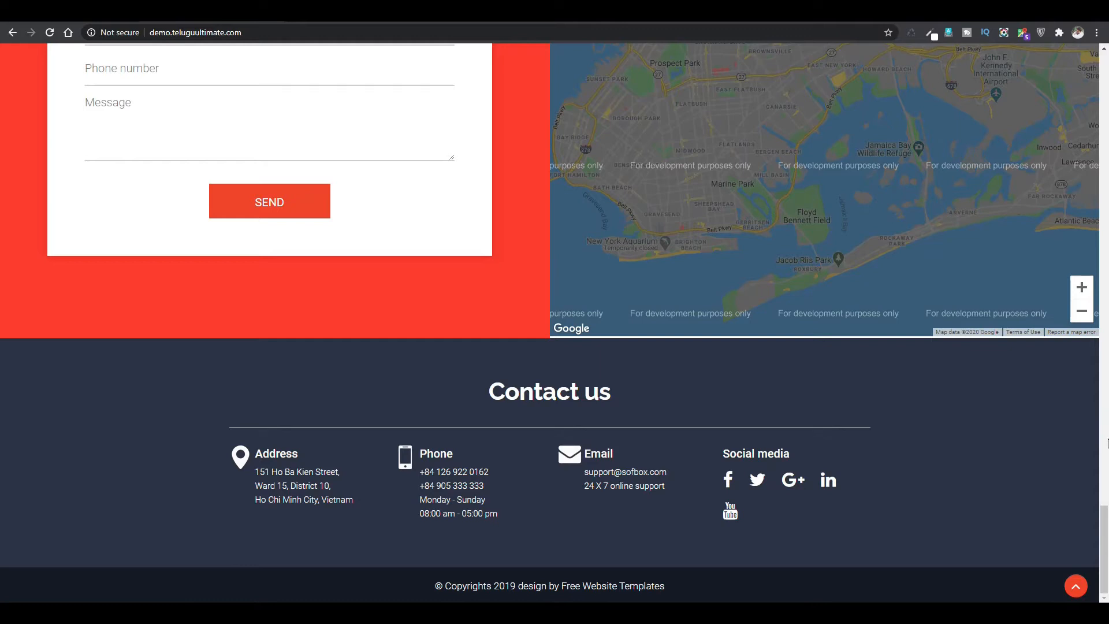
left_click_drag(1104, 543, 1104, 84)
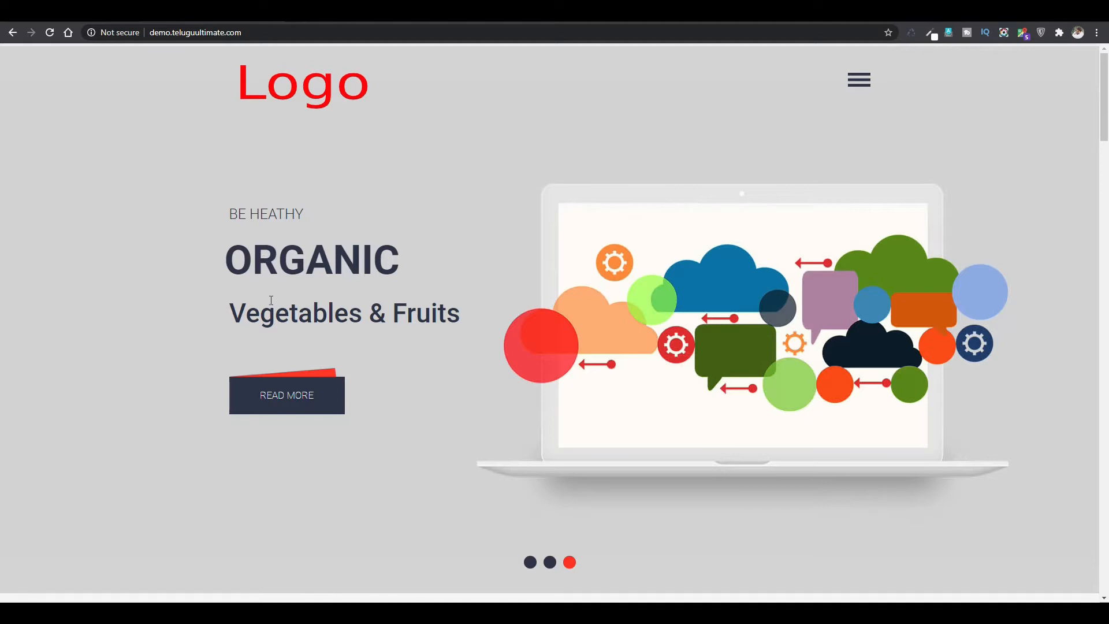
Step: Search Google for hostinger in a new browser tab and open the sponsored Hostinger.in result
key("alt+Tab")
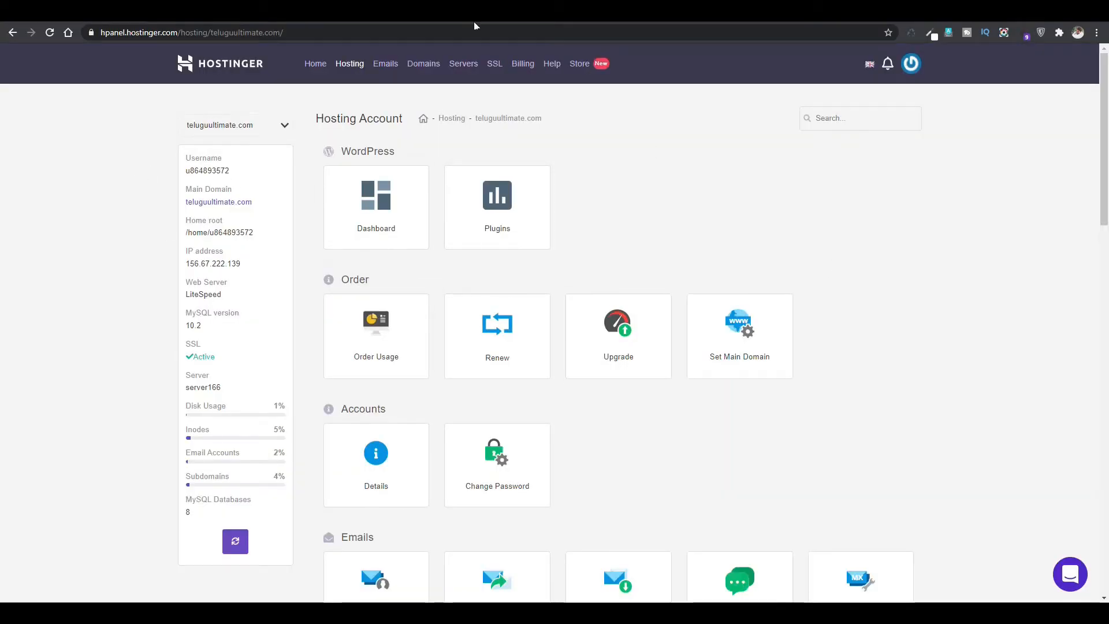
key("ctrl+t")
type("hostinger")
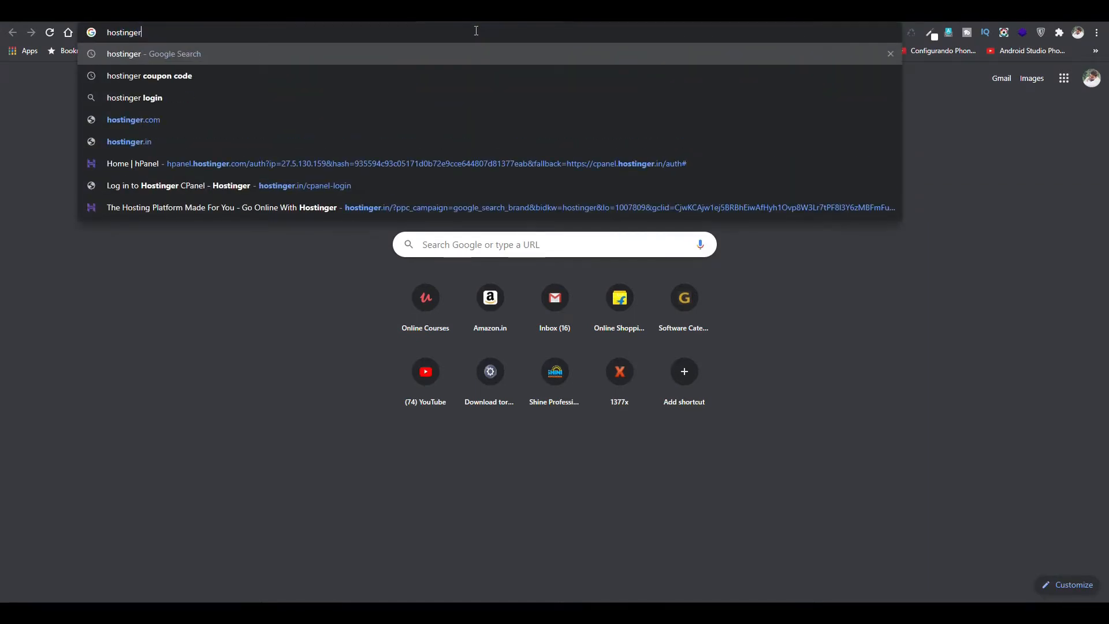
key("Return")
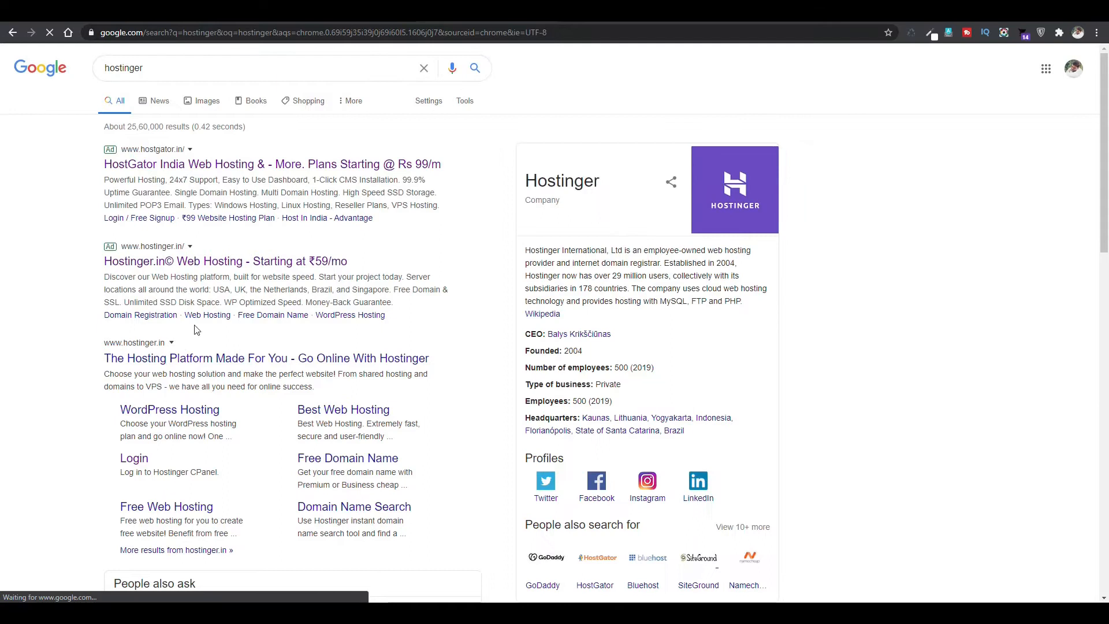
left_click(200, 262)
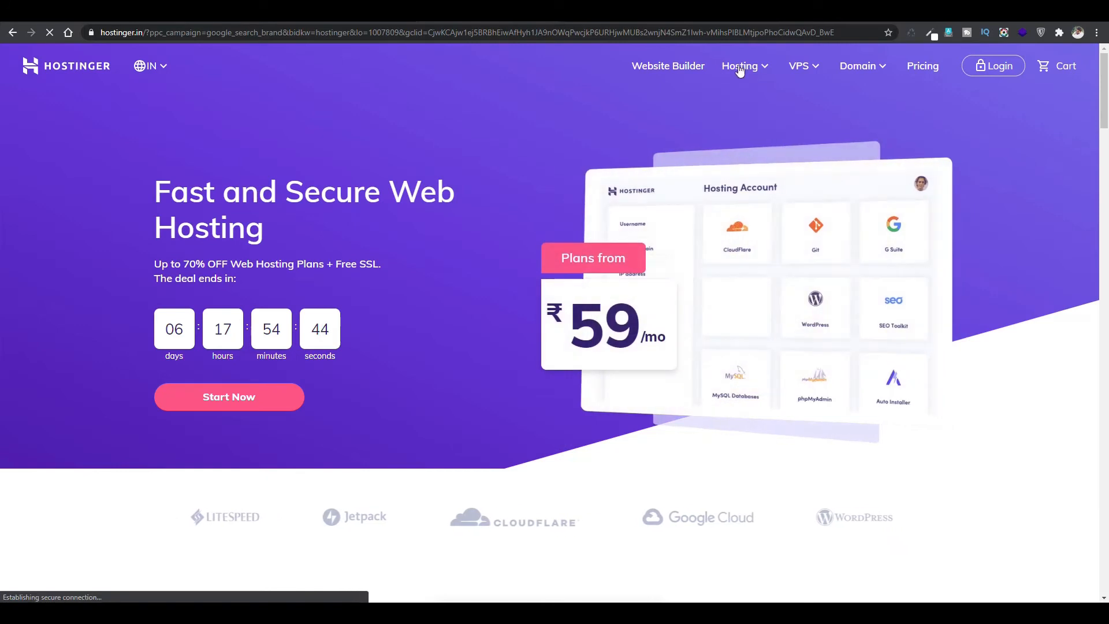
Step: Browse Hostinger's hosting types and open the Shared Web Hosting page
left_click(753, 69)
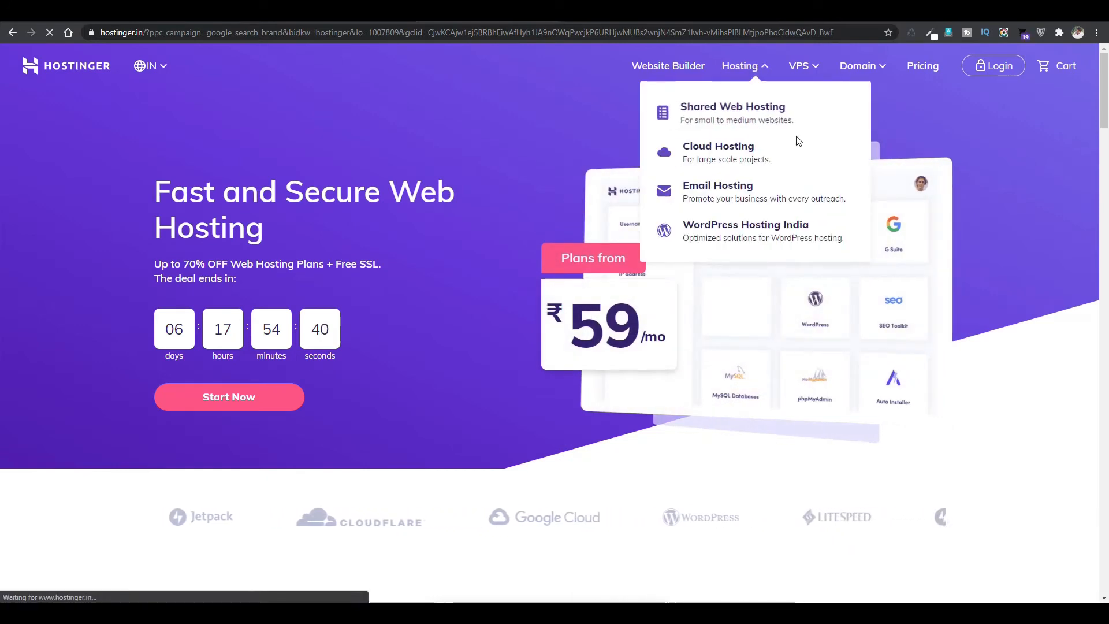
left_click(829, 154)
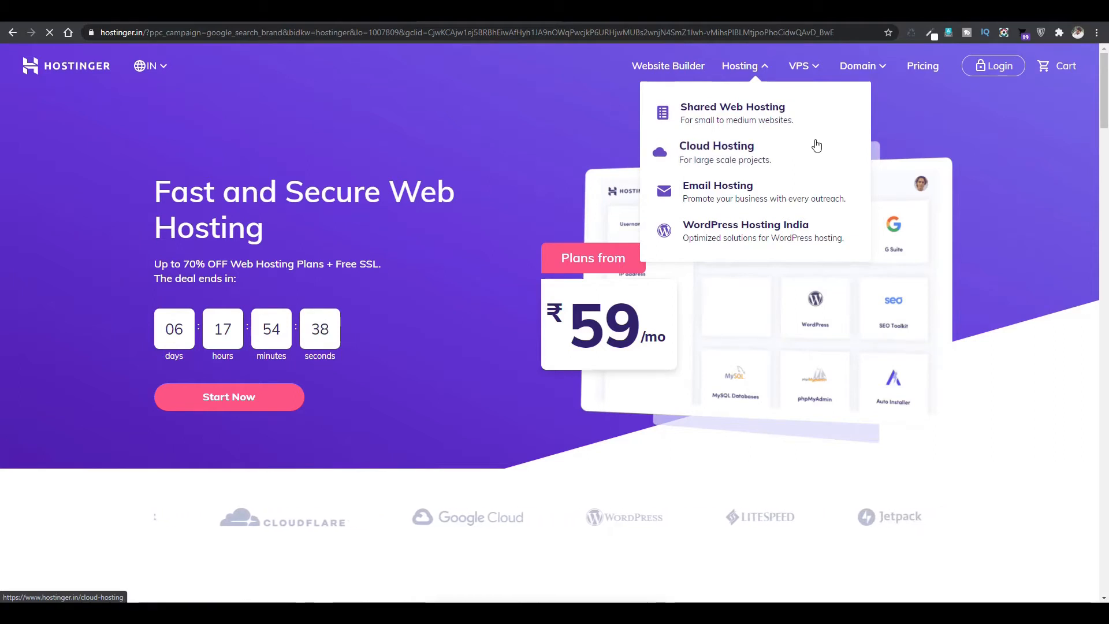
left_click(687, 133)
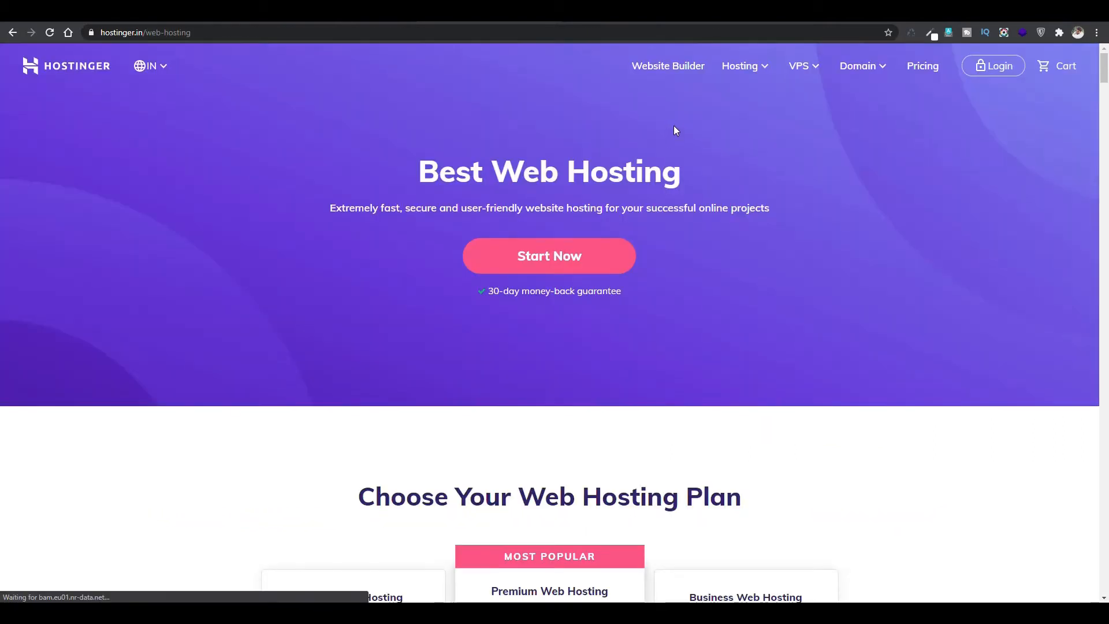
Step: Examine the web hosting plans and highlight the monthly price of Business Web Hosting
left_click_drag(1105, 70, 1108, 93)
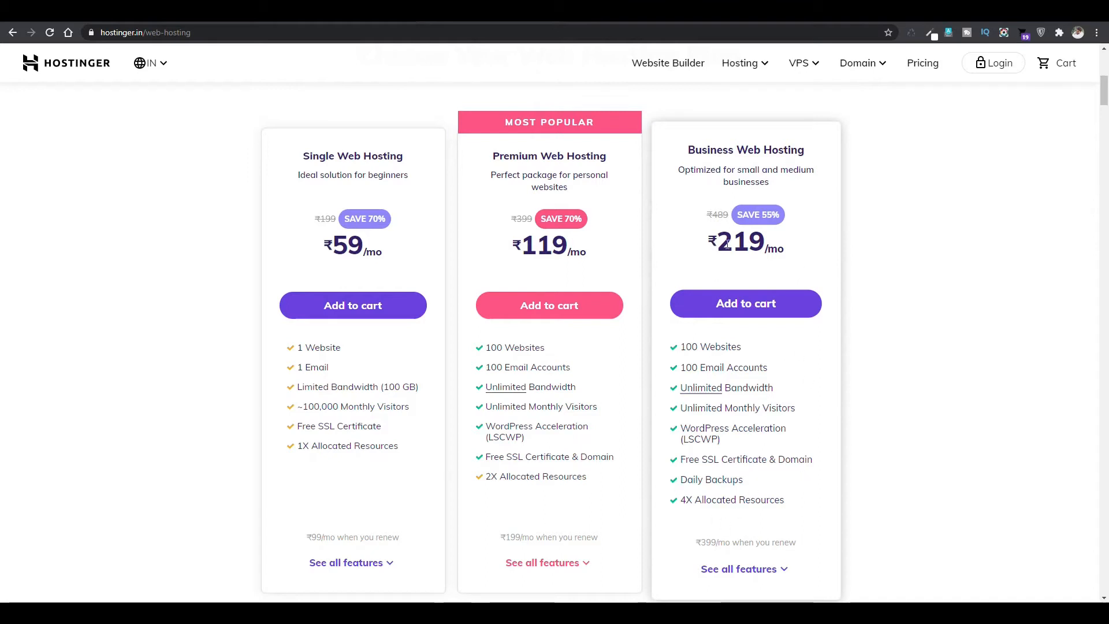
left_click_drag(718, 243, 764, 243)
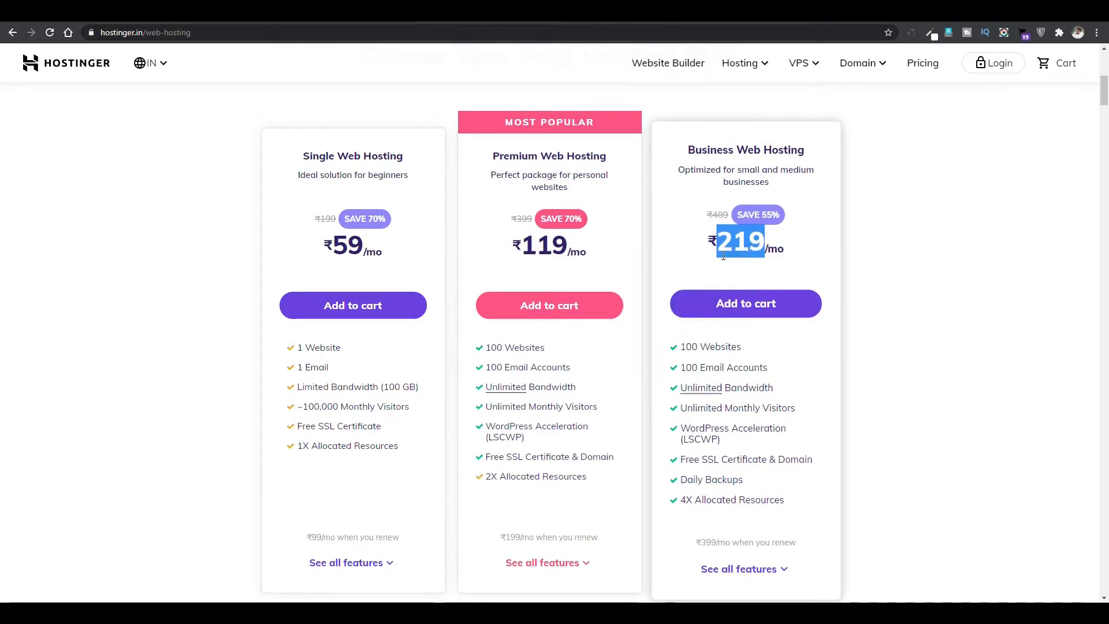
left_click_drag(718, 244, 760, 241)
left_click_drag(716, 258, 762, 248)
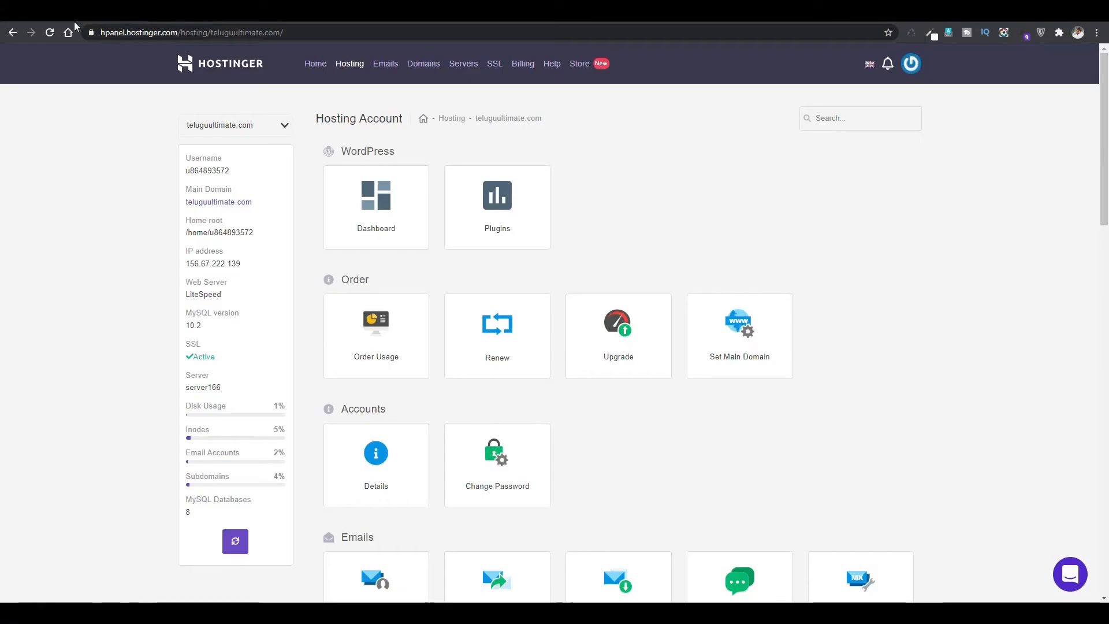
Step: Open Hostinger's File Manager from the hosting account and go to domains/teluguultimate.com/public_html/demo
left_click_drag(1106, 136, 1095, 354)
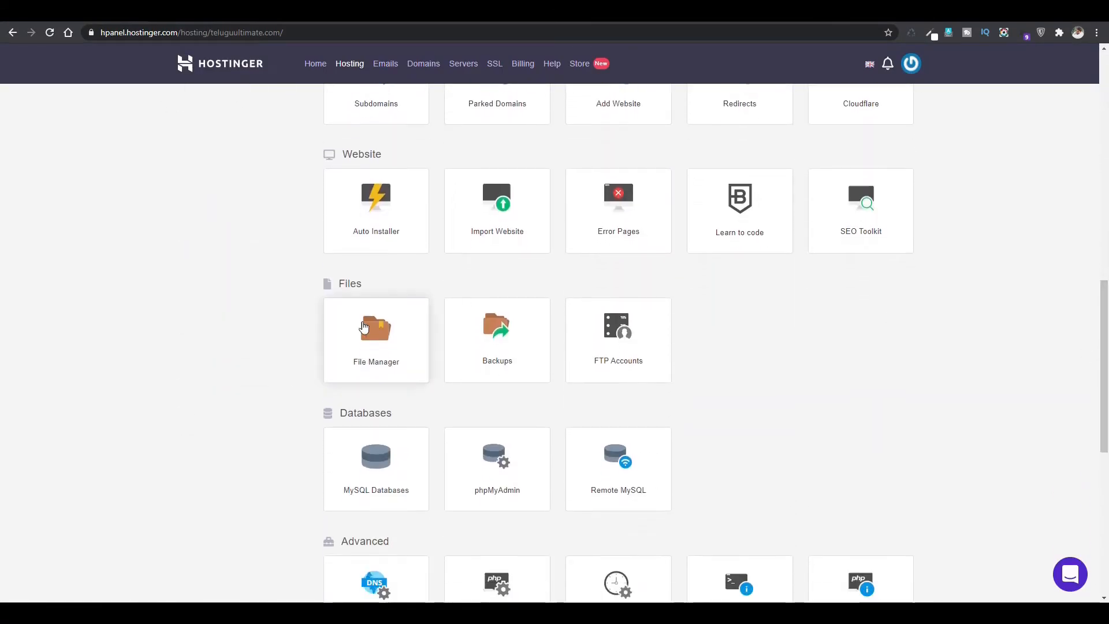
left_click(362, 350)
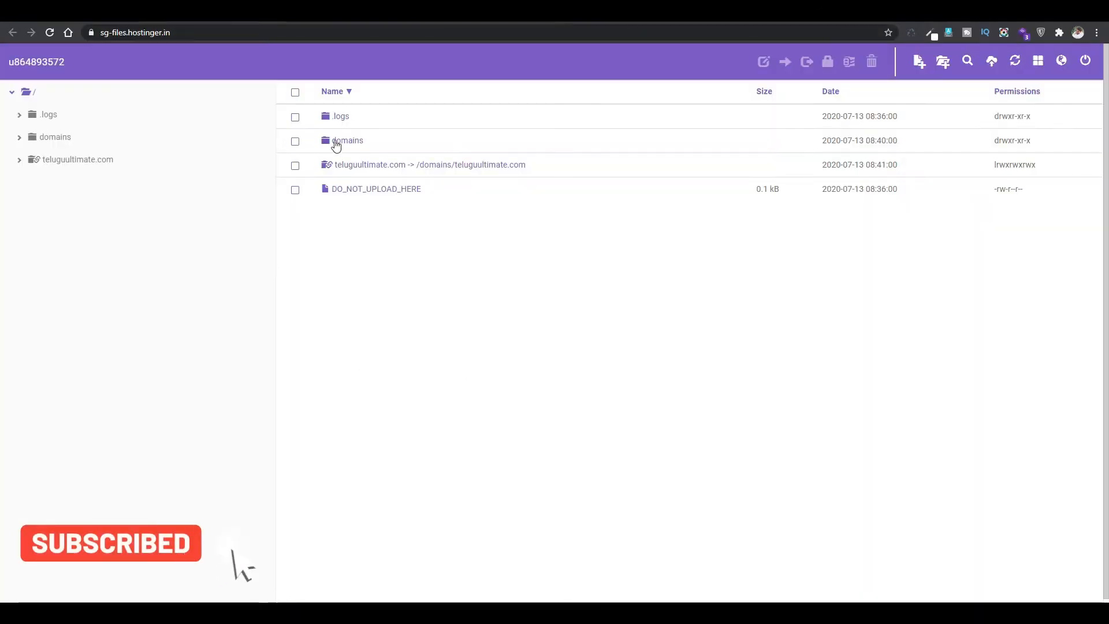
left_click(346, 145)
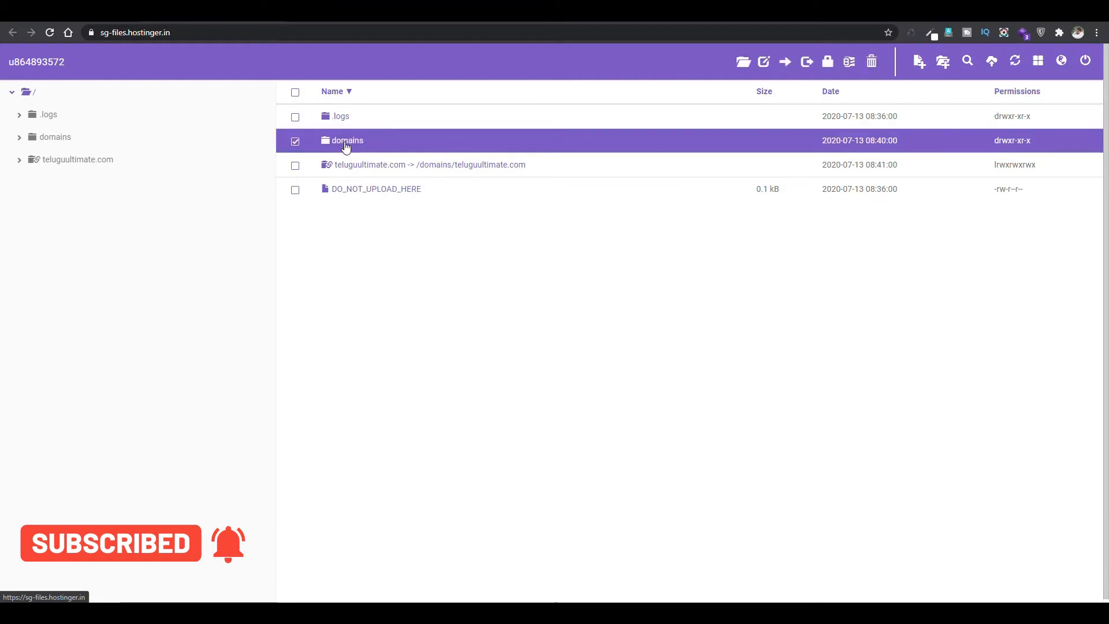
left_click(348, 143)
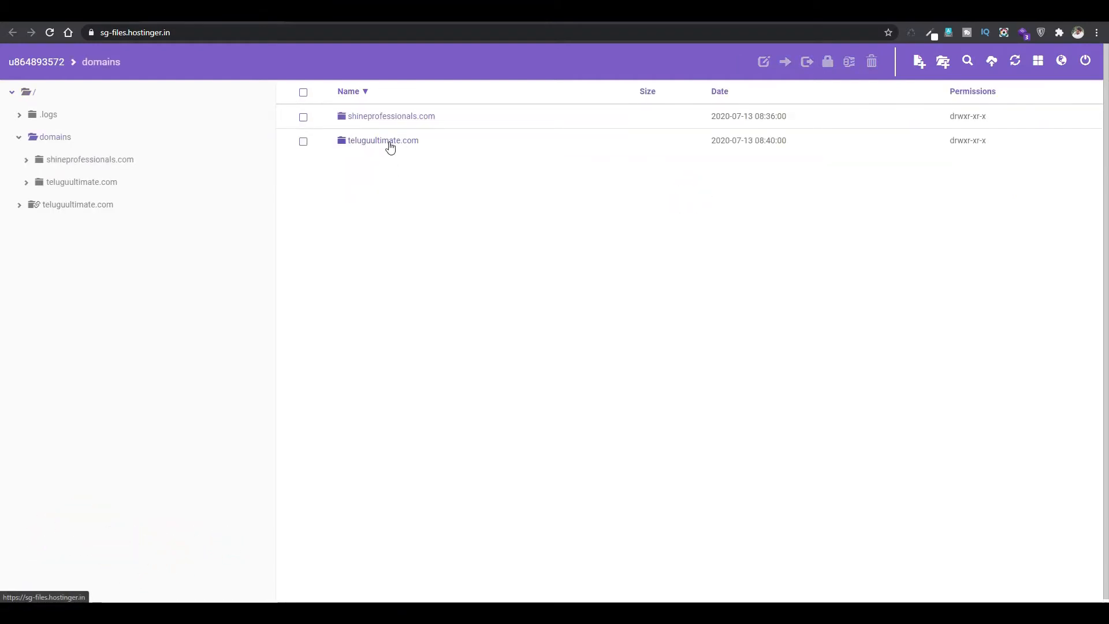
left_click(388, 145)
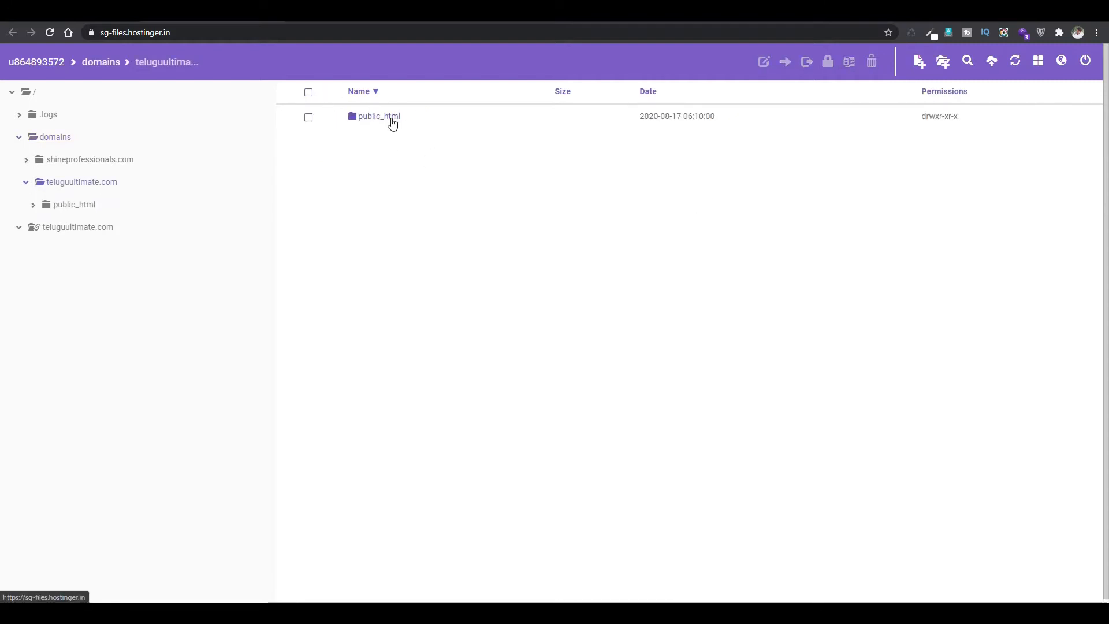
left_click(393, 122)
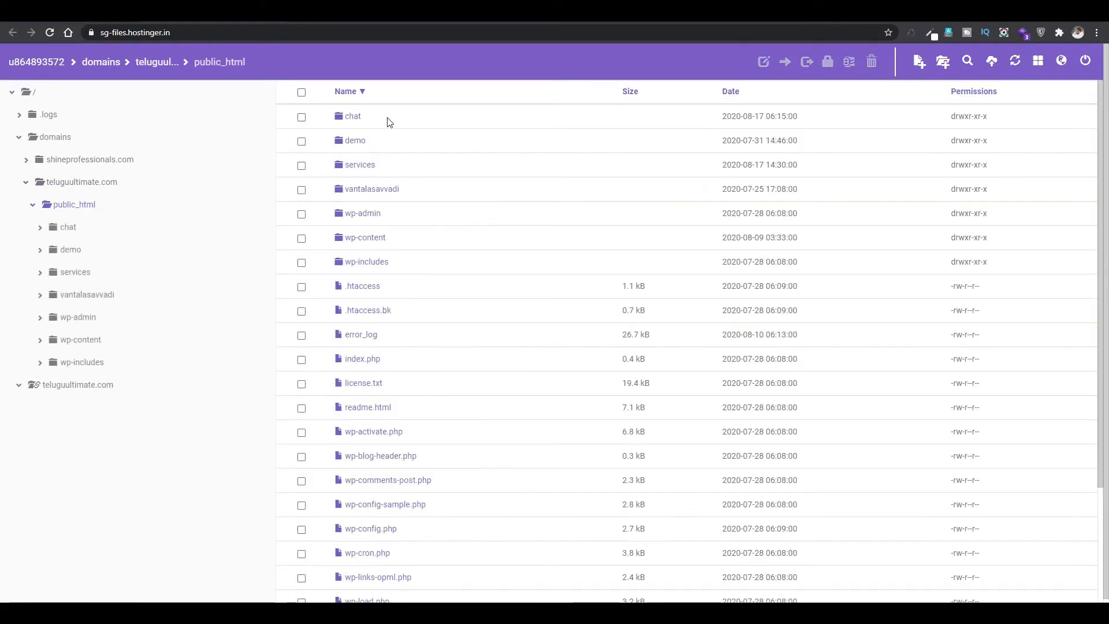
left_click(358, 147)
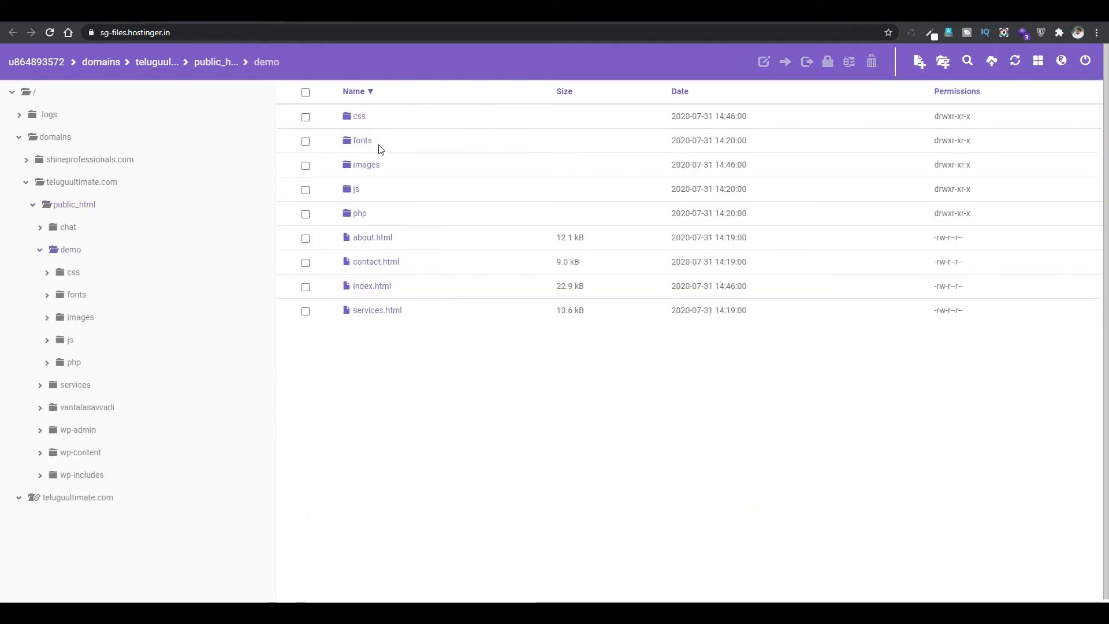
Step: Delete all files and folders in the demo folder and reload the demo website
left_click(306, 91)
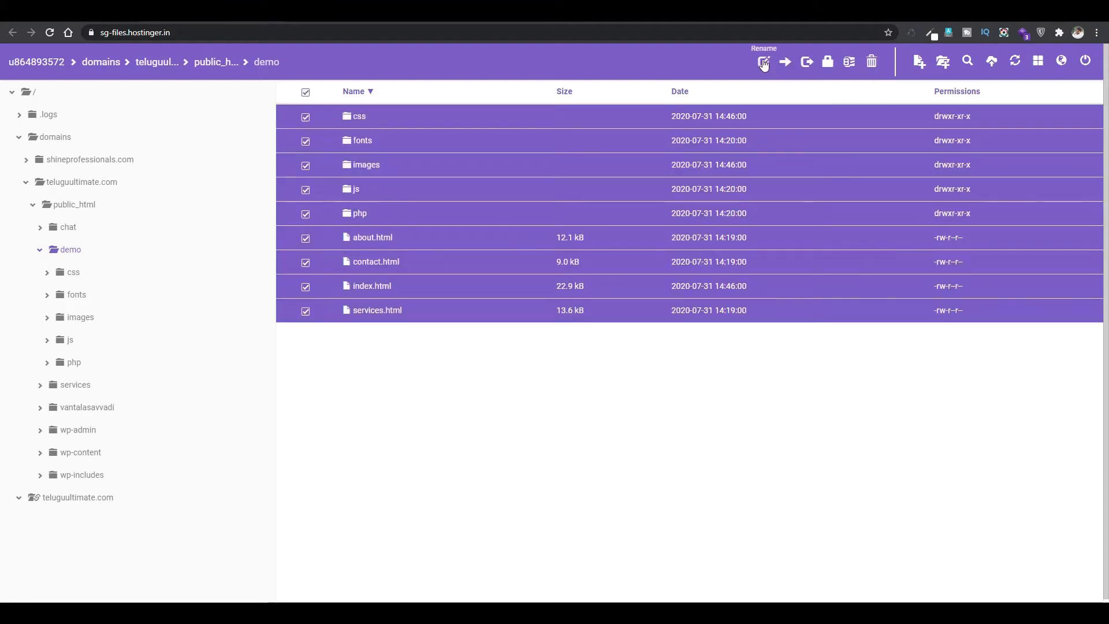
left_click(873, 62)
left_click(684, 152)
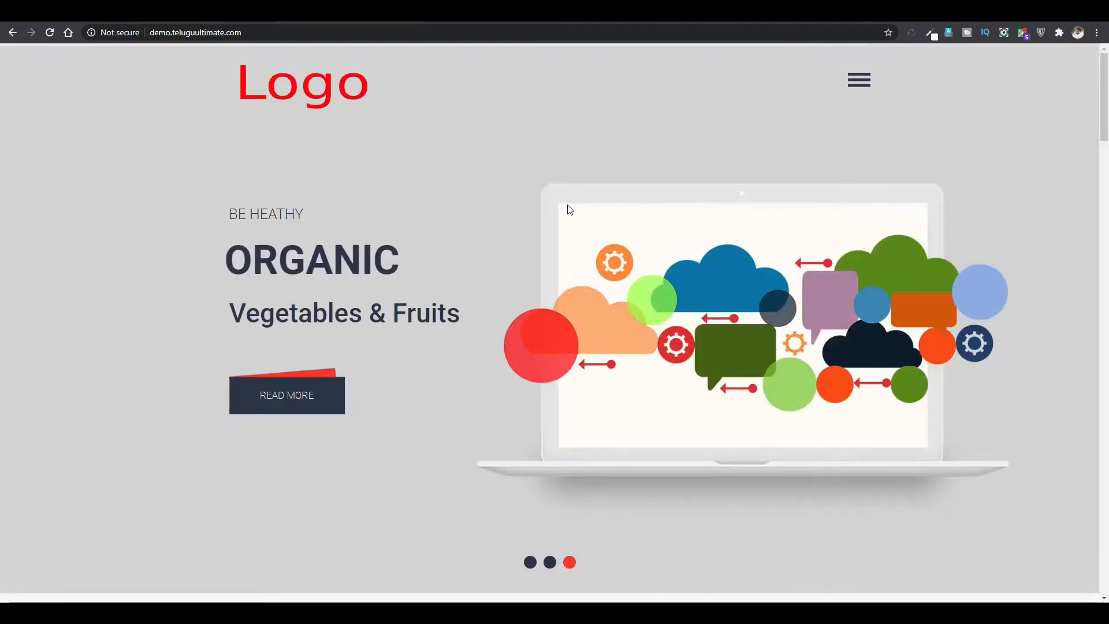
key("F5")
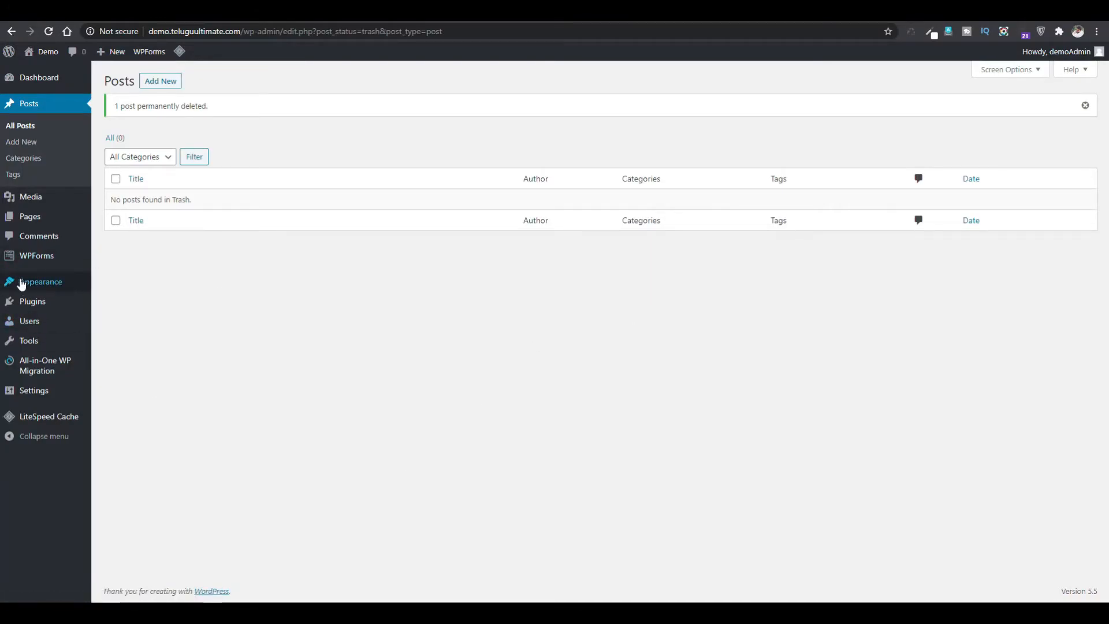
Step: Open the WordPress theme customizer for the demo site, check the live site, and open the Site Identity settings
mouse_move(25, 283)
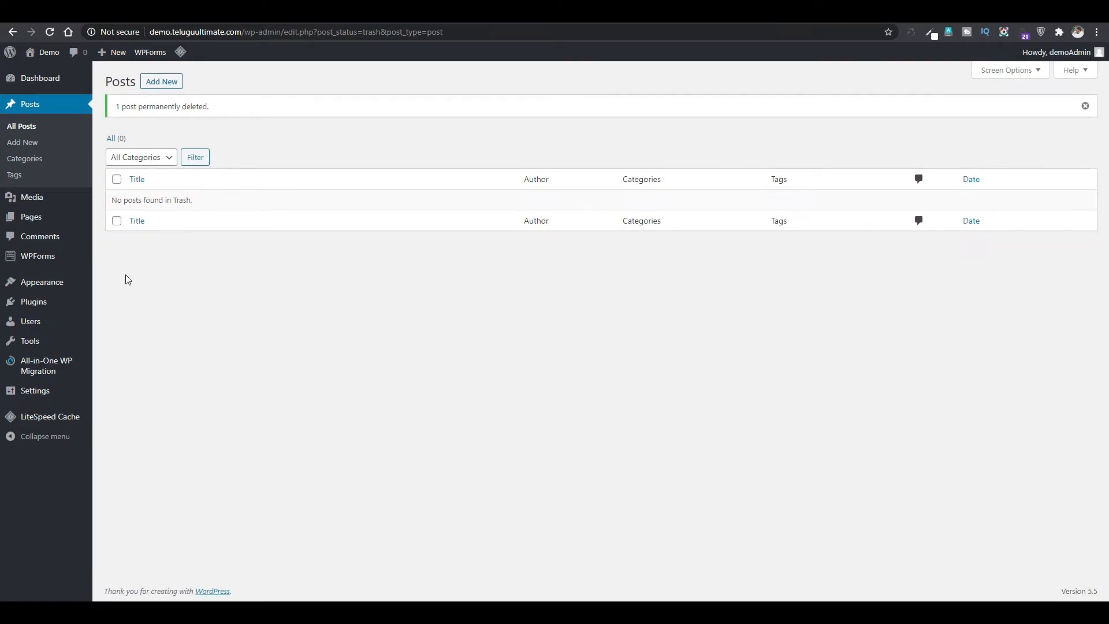
mouse_move(41, 282)
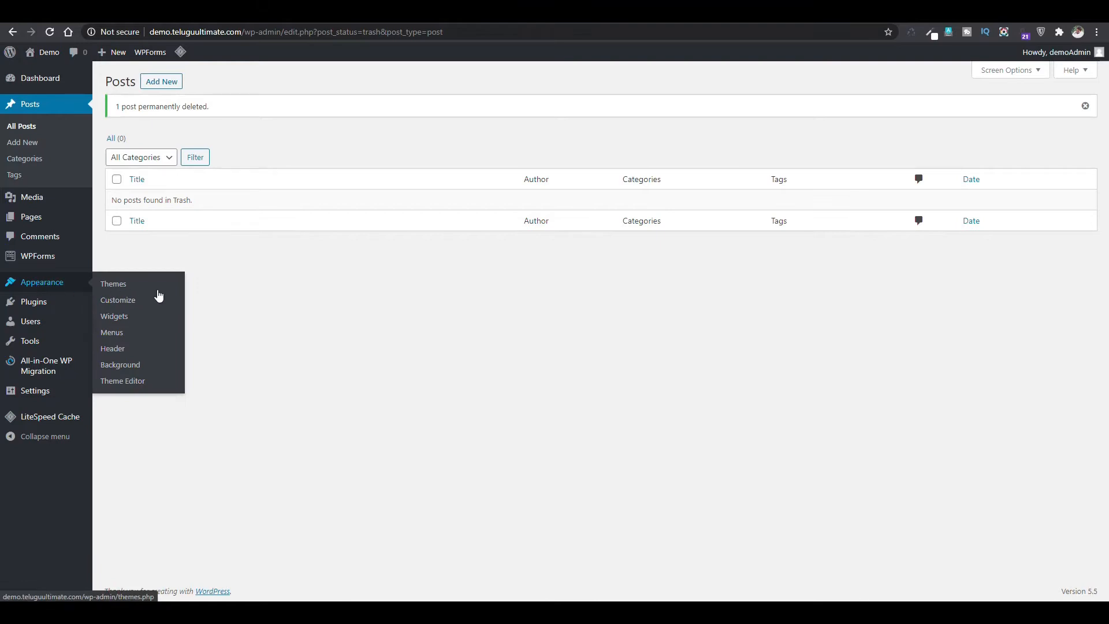
left_click(128, 307)
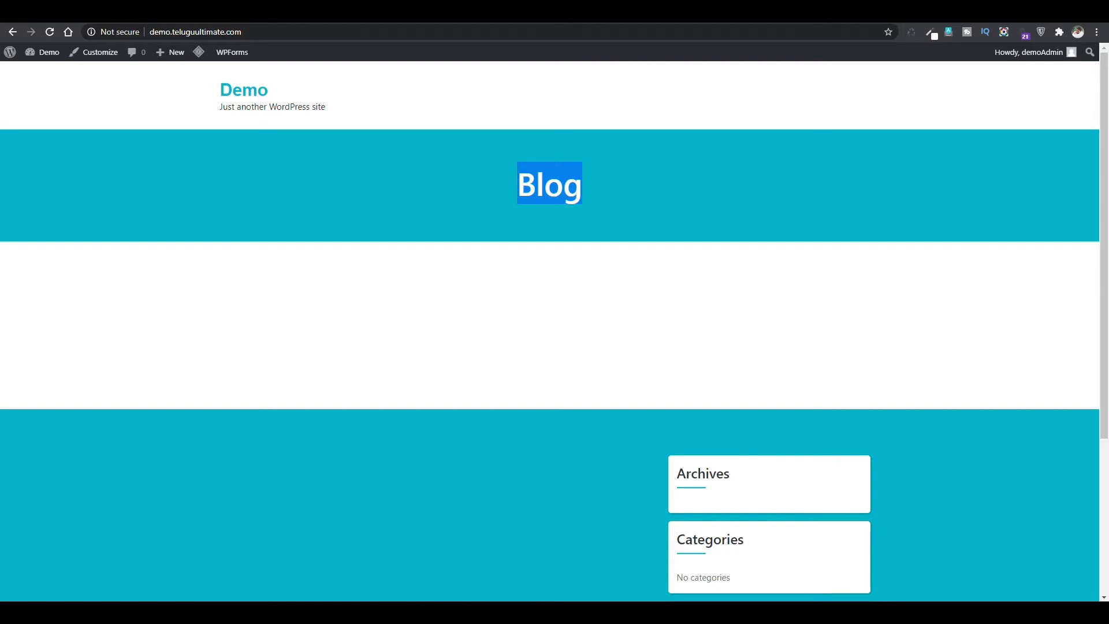
left_click(173, 14)
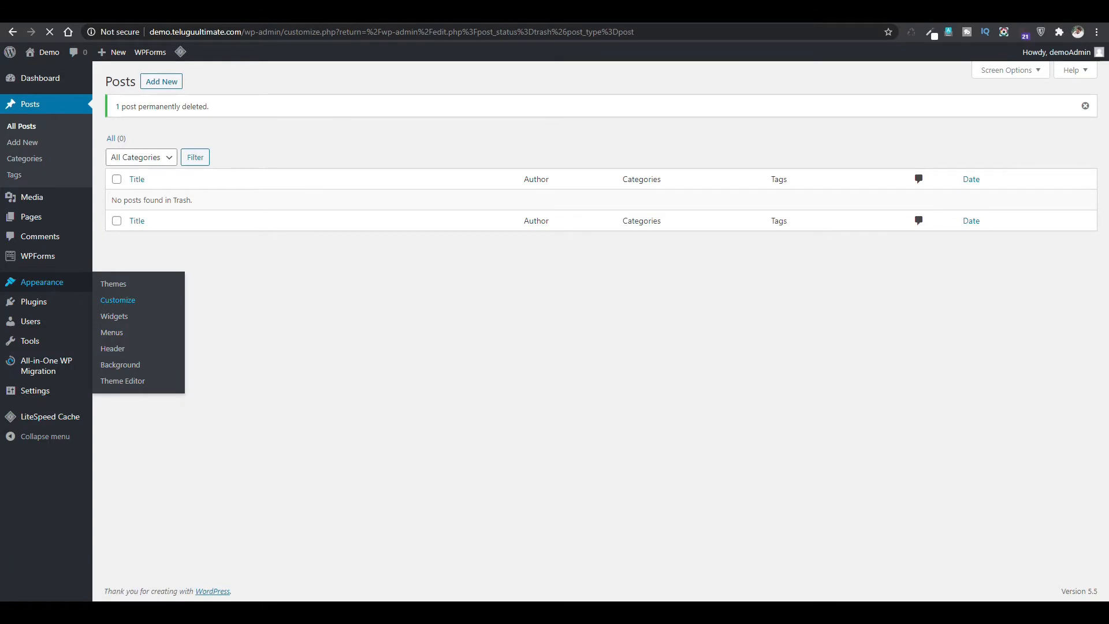
left_click(289, 14)
left_click(190, 14)
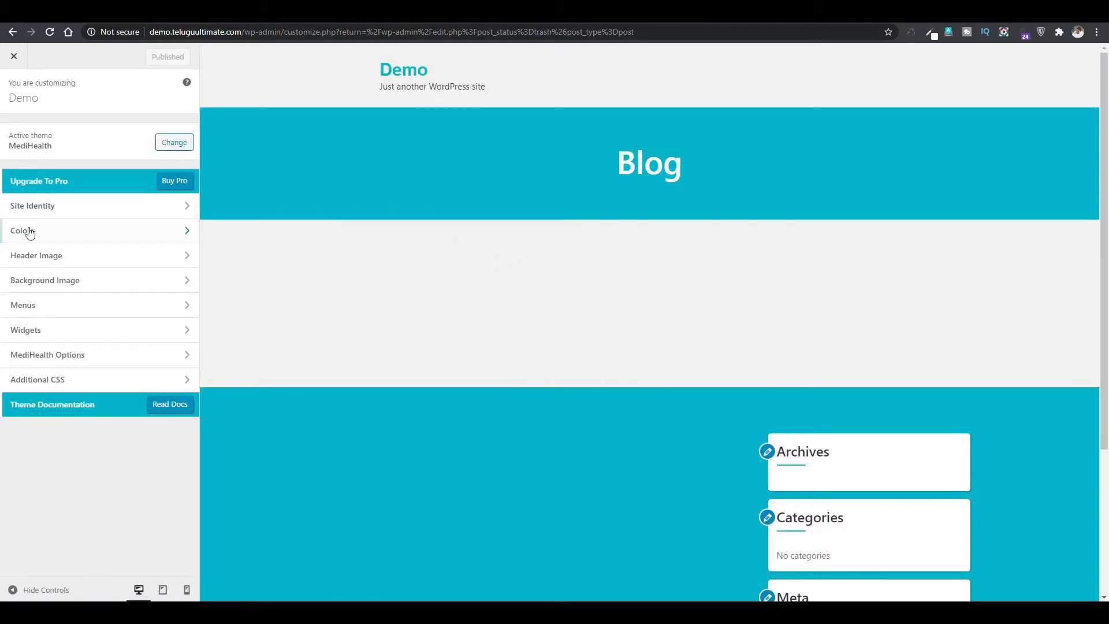
left_click(85, 207)
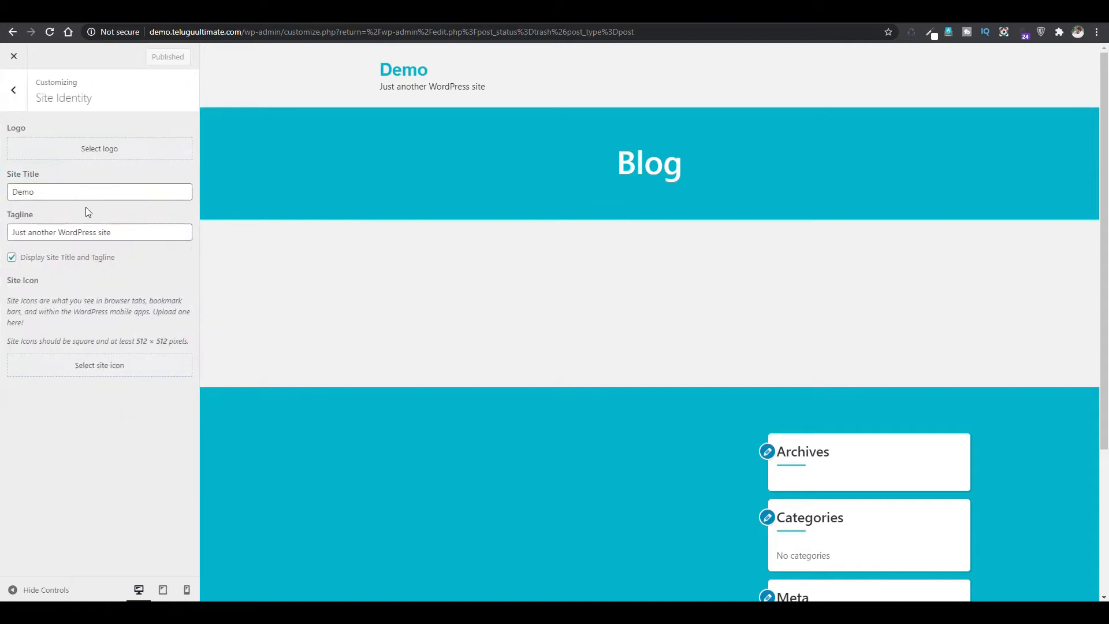
Step: Replace the site title with Logo
left_click_drag(86, 191, 2, 197)
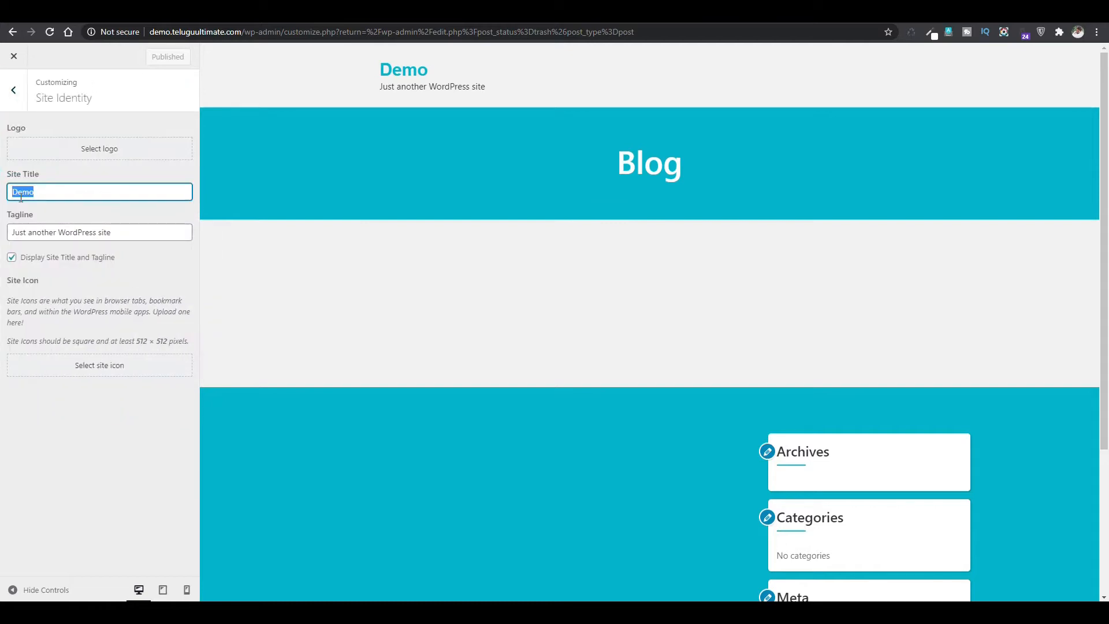
type("Logo")
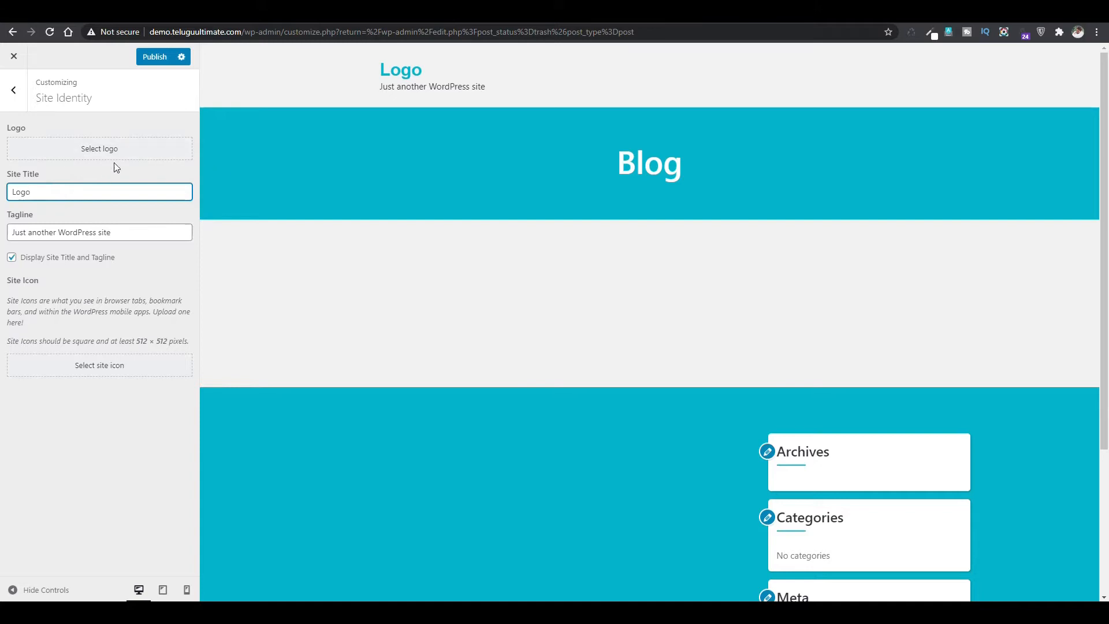
left_click_drag(68, 196, 2, 197)
Step: Clear both the tagline and the site title in the Site Identity settings
left_click(77, 232)
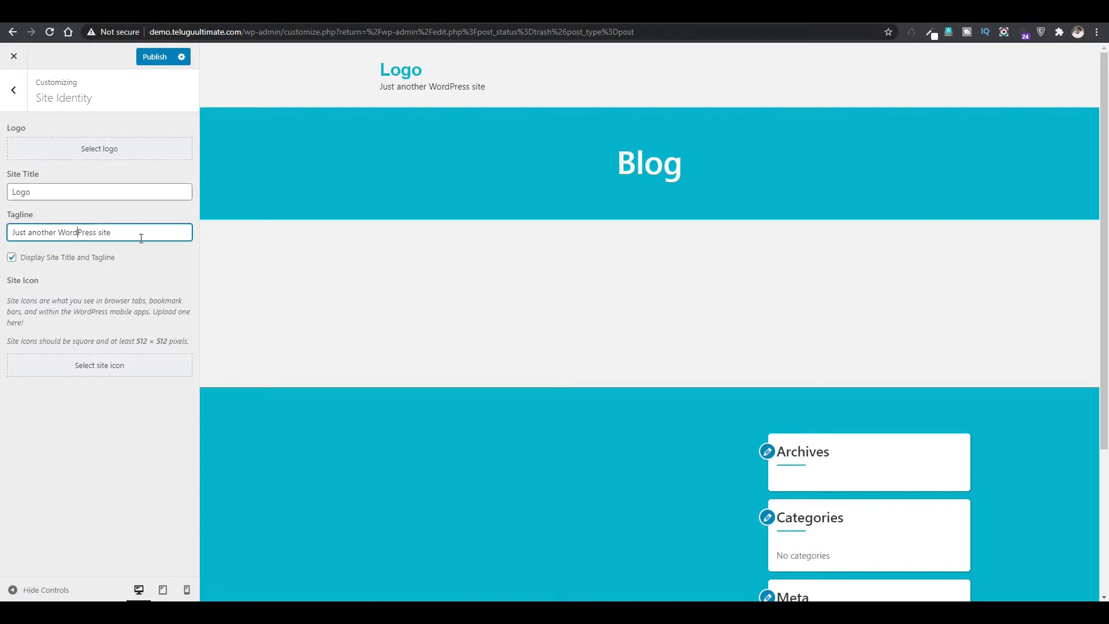
left_click_drag(137, 234, 2, 234)
key("BackSpace")
left_click_drag(69, 193, 6, 193)
key("BackSpace")
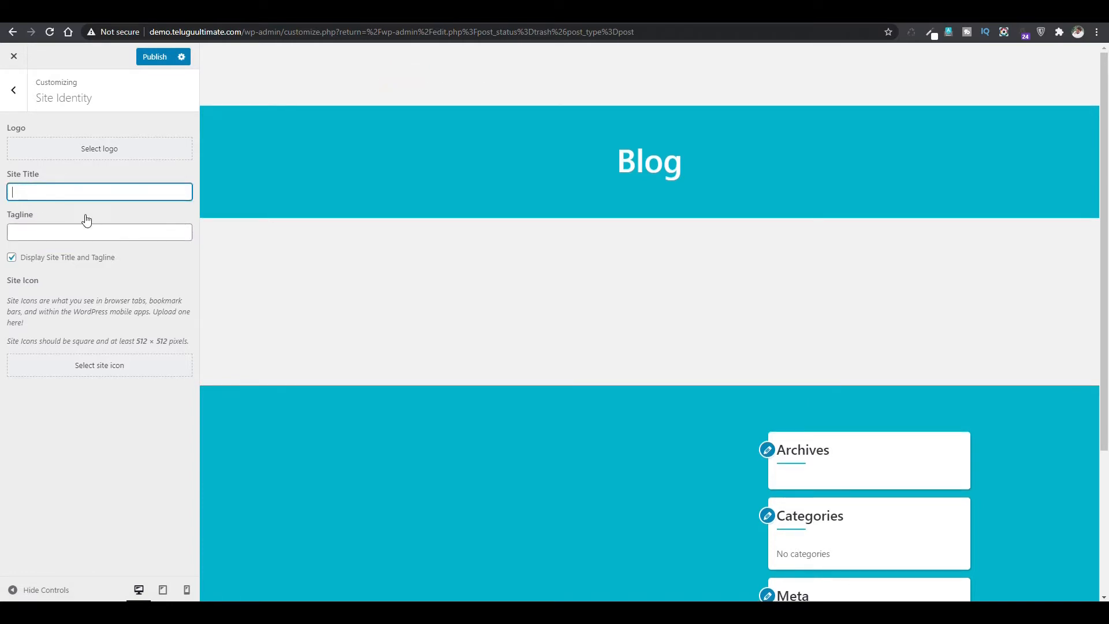
Step: Upload the logo_150 image from the Demo folder on New Volume (G:) for use as the site logo
mouse_move(297, 612)
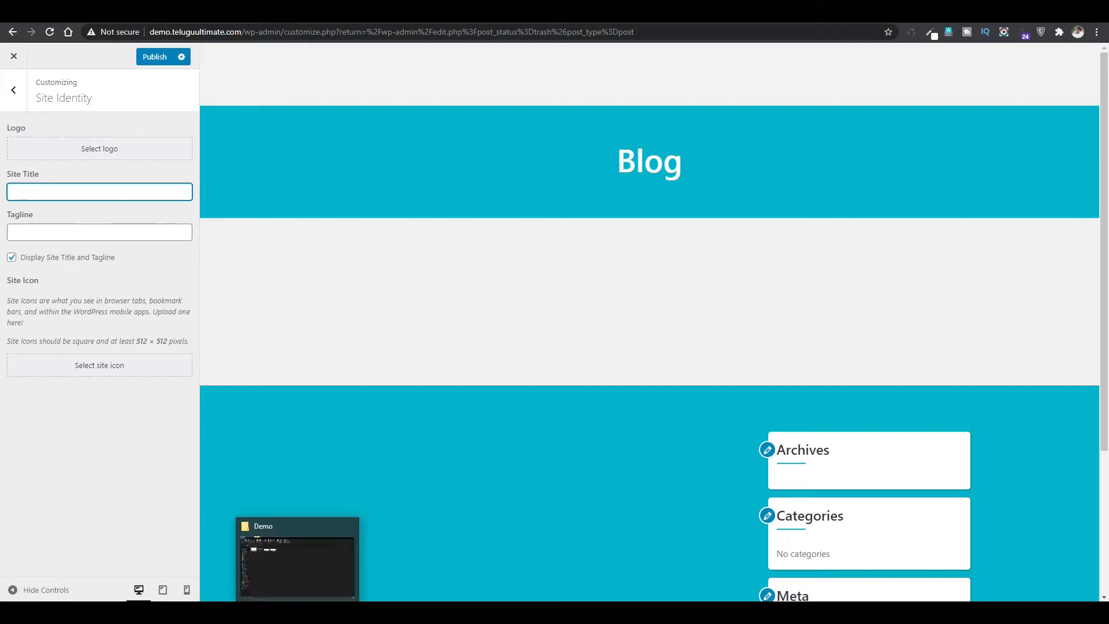
left_click(313, 569)
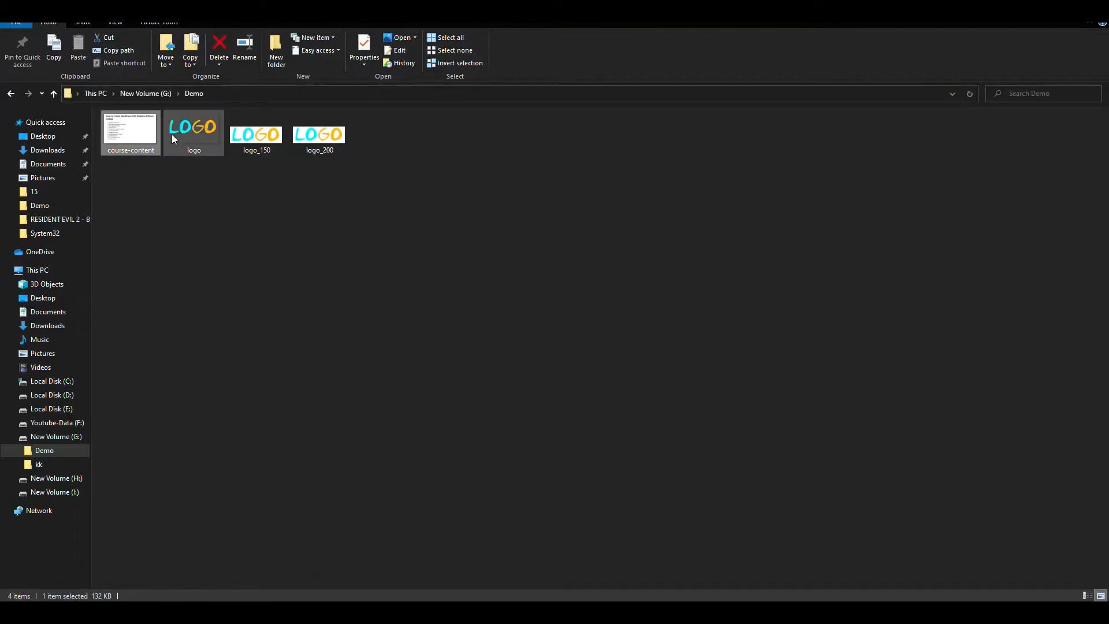
mouse_move(268, 145)
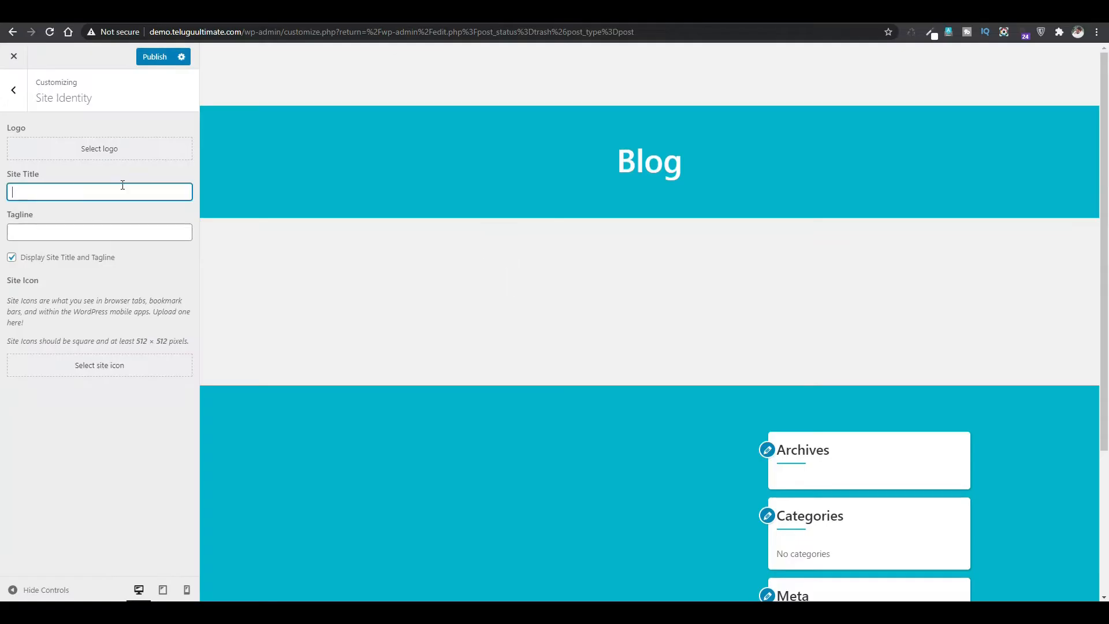
left_click(100, 152)
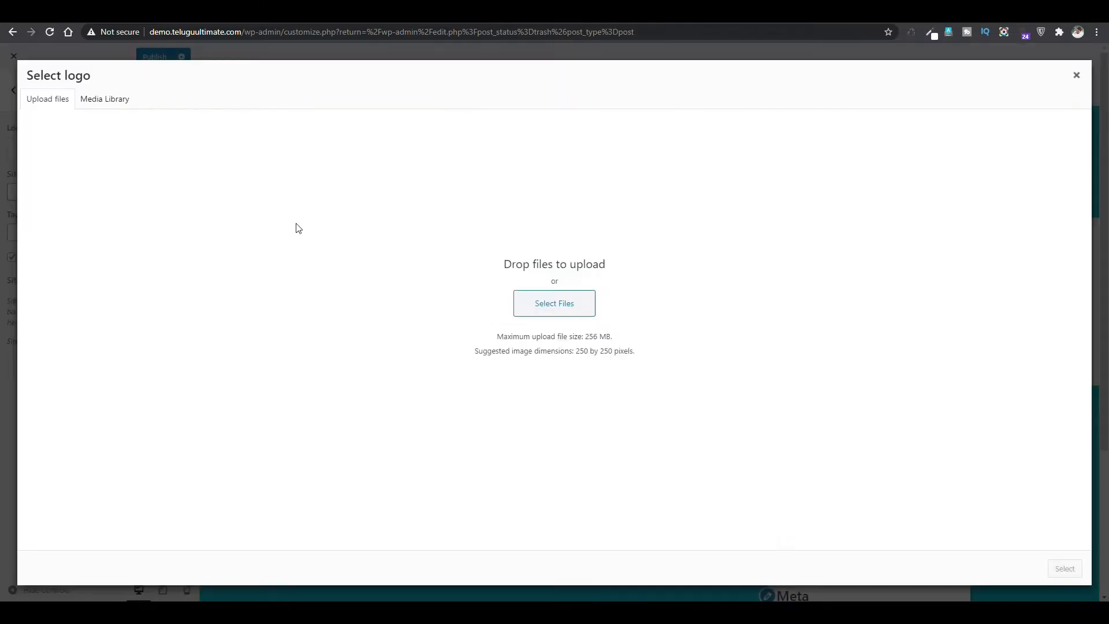
left_click(543, 303)
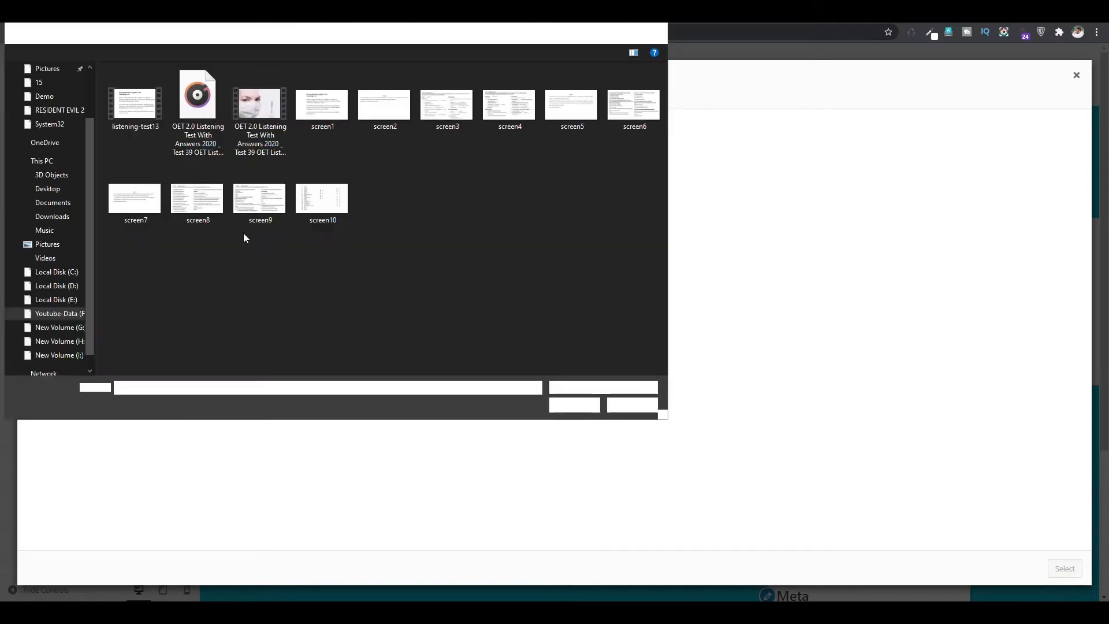
left_click(62, 302)
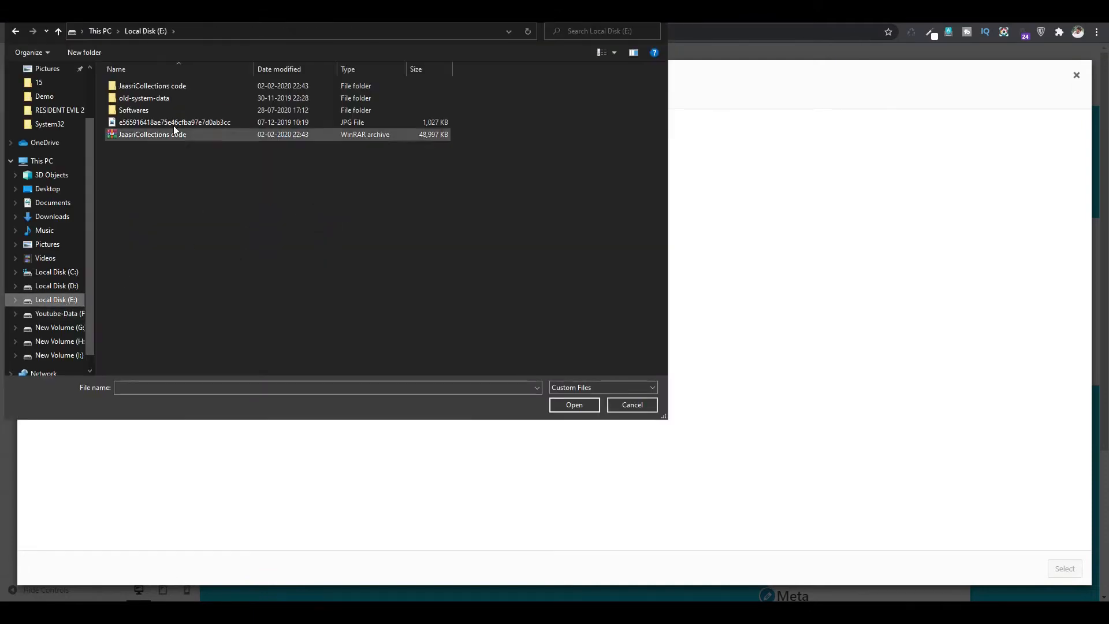
left_click(57, 313)
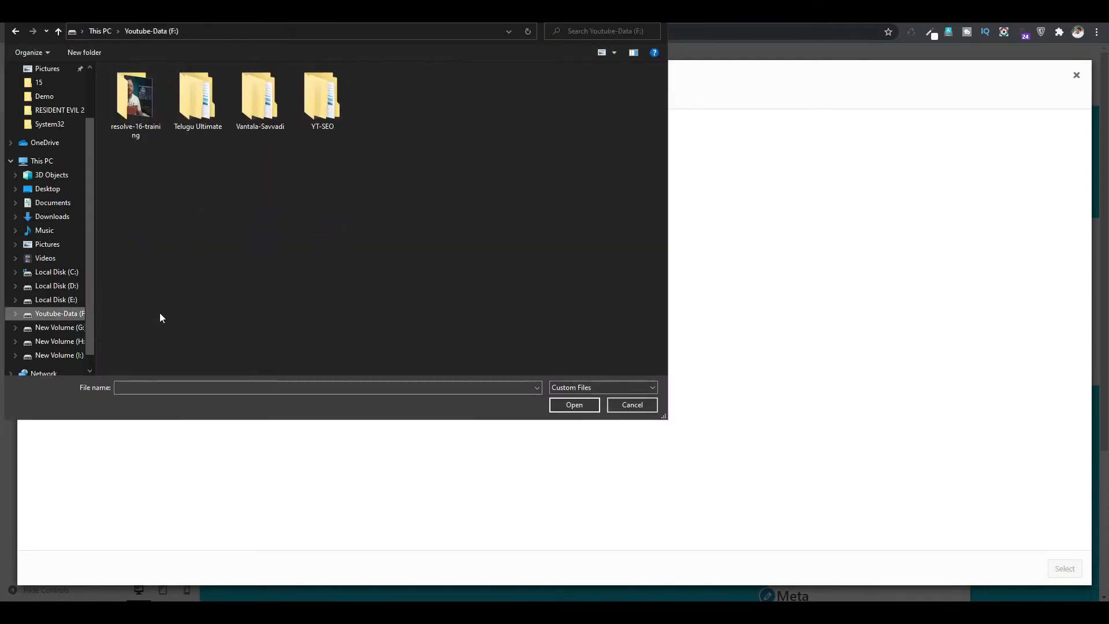
left_click(63, 326)
double_click(135, 97)
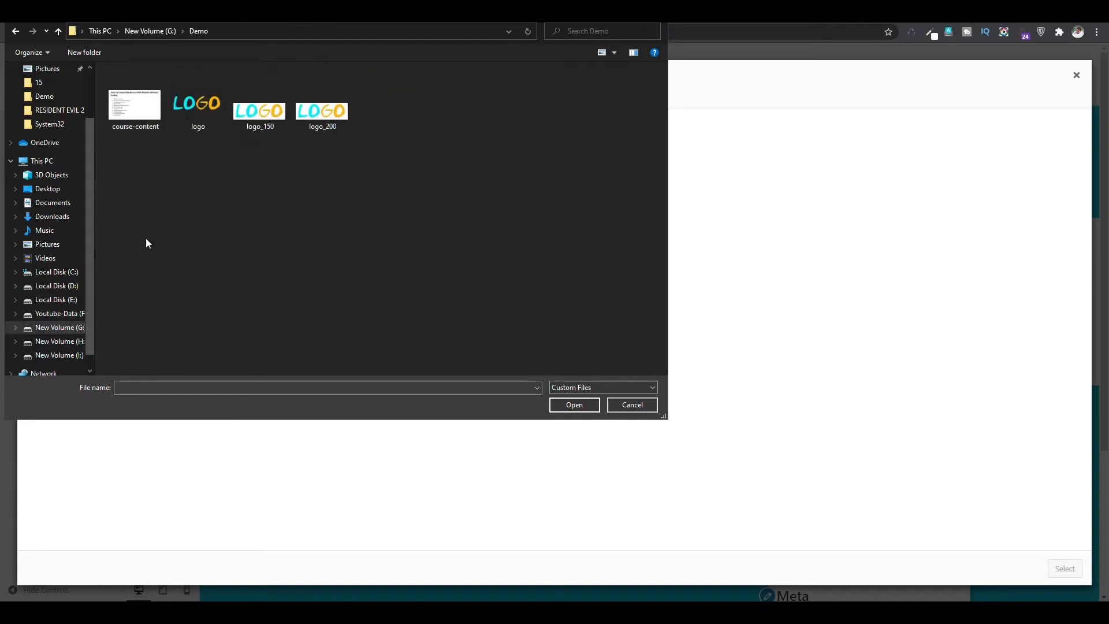
left_click(258, 111)
double_click(259, 111)
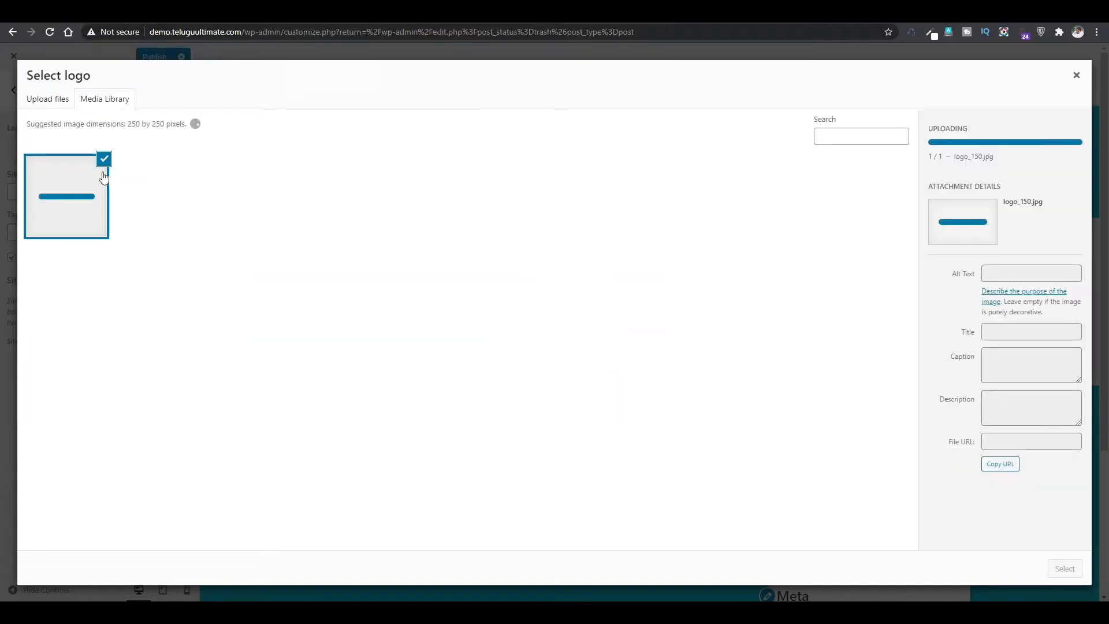
Step: Fill in the alt text, caption and description of the logo_150 image with "logo"
left_click(1015, 227)
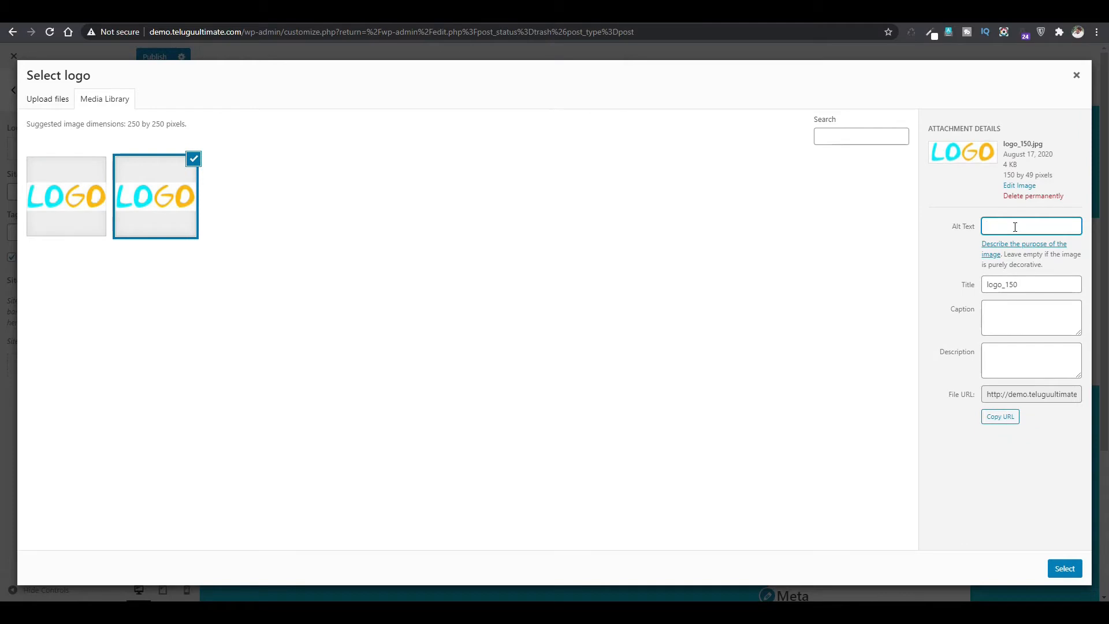
left_click(1025, 314)
type("logo")
left_click(1013, 359)
type("logo")
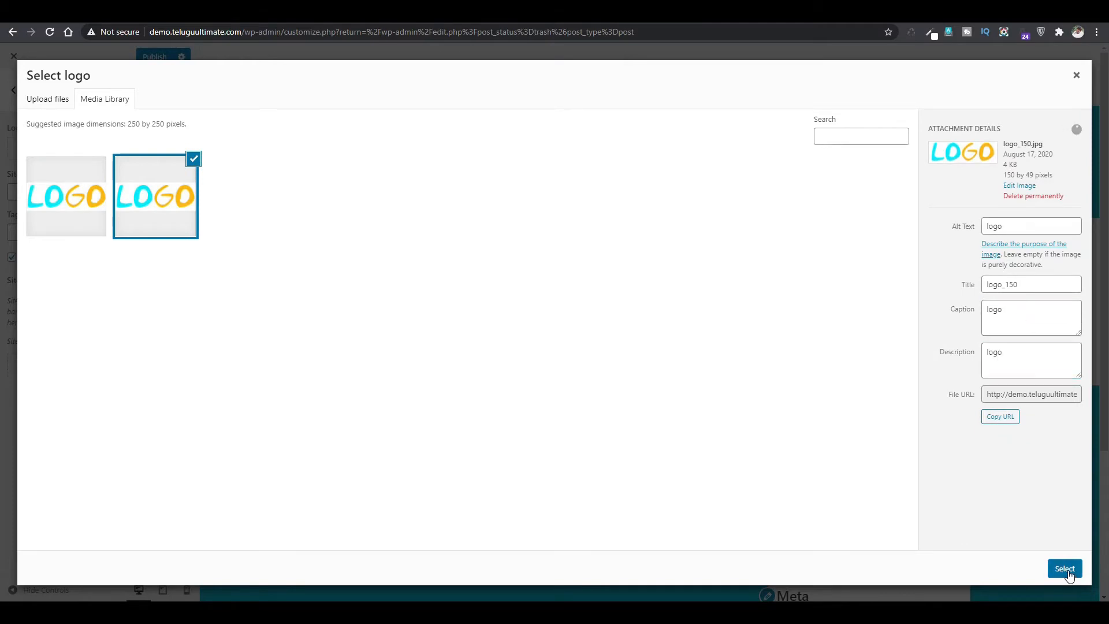
Step: Set logo_150 as the site logo, extending the crop area across the full width of the image
left_click(1068, 570)
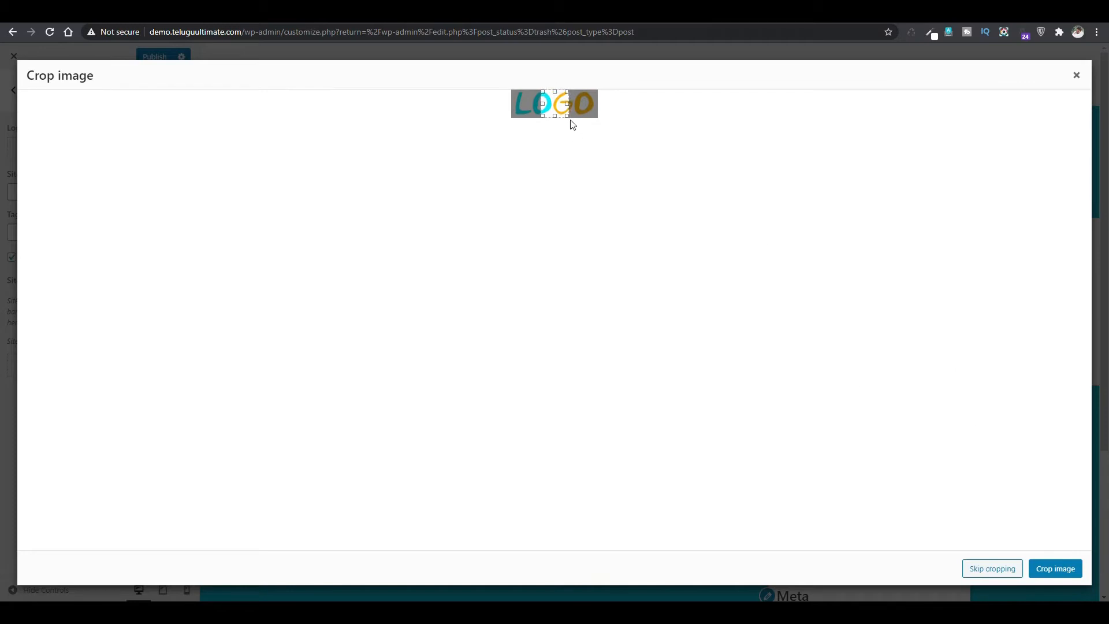
left_click_drag(567, 115, 631, 131)
left_click_drag(542, 103, 436, 103)
left_click(1059, 569)
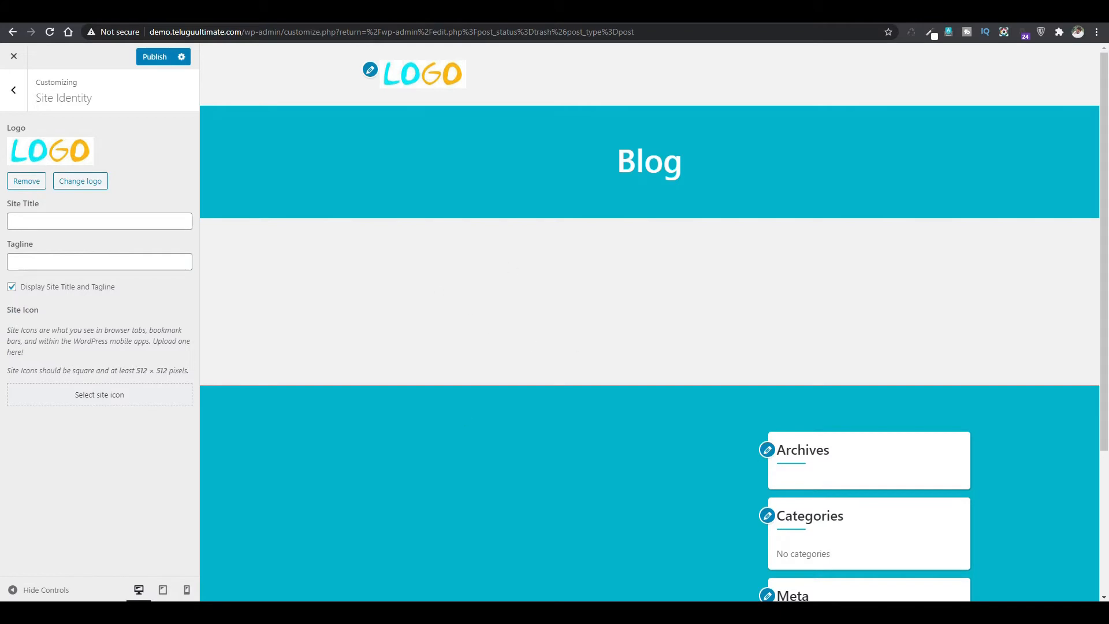
Step: Switch to the Demo folder in File Explorer and open the original logo image in Adobe Photoshop 2020
mouse_move(297, 612)
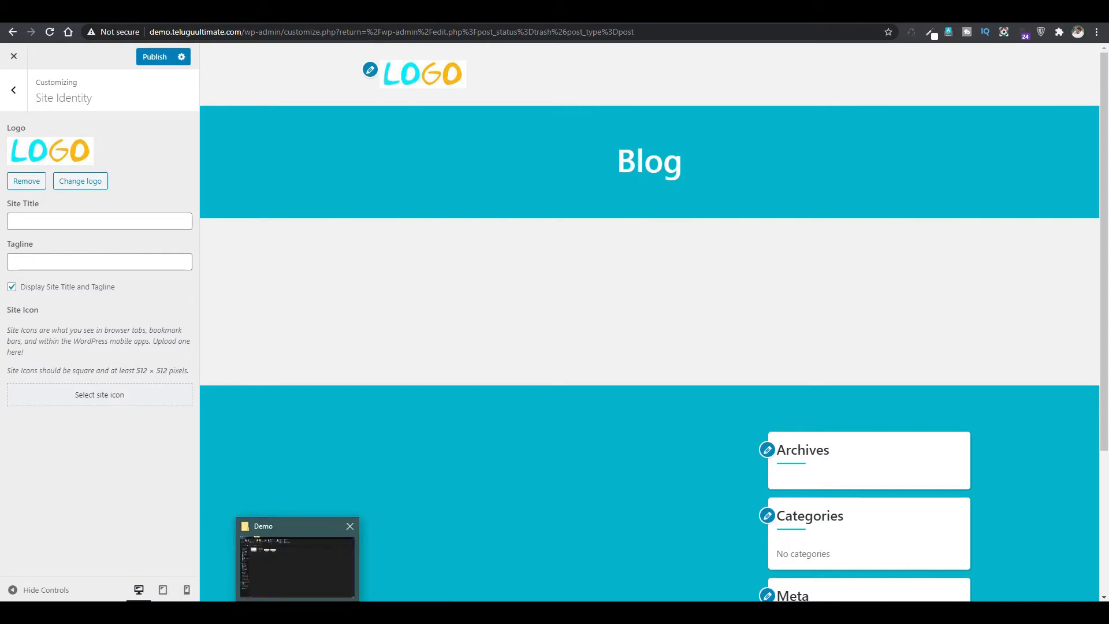
left_click(288, 567)
left_click(196, 127)
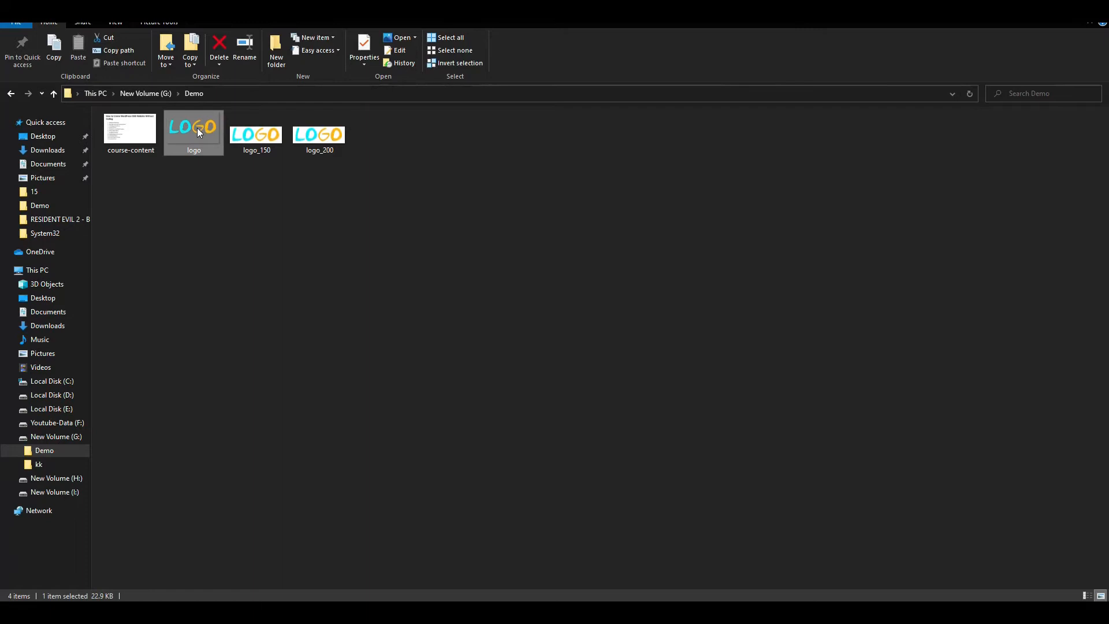
right_click(197, 128)
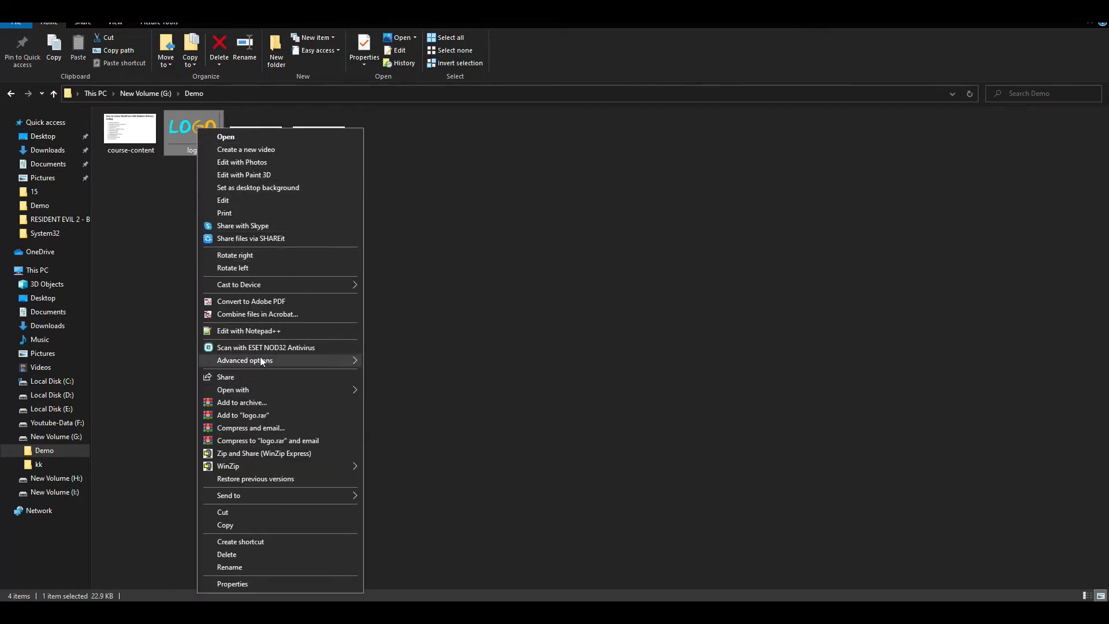
mouse_move(255, 387)
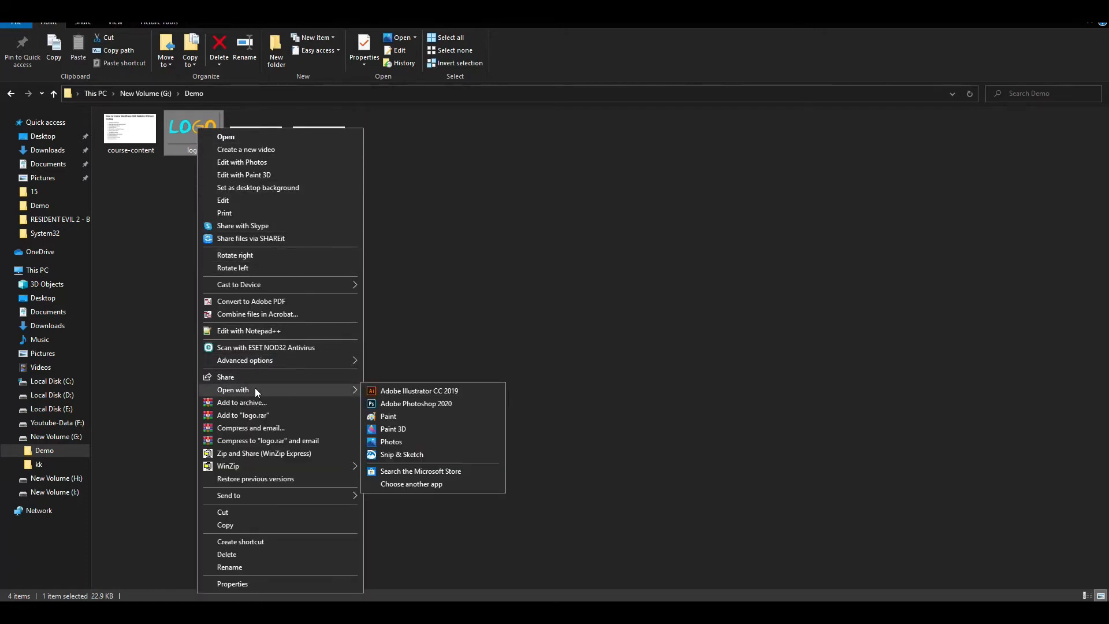
left_click(391, 406)
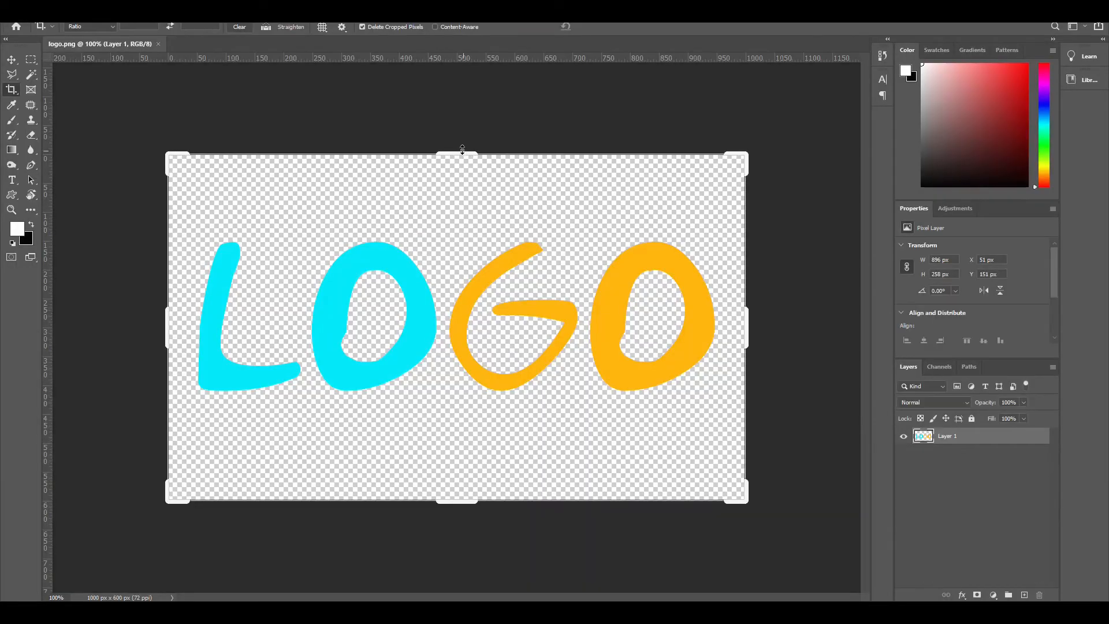
Step: Crop the empty space above and below the lettering to about 1000 × 314 px, and resize the image to 200 px wide
left_click_drag(459, 154, 465, 185)
left_click_drag(461, 462, 461, 416)
key("Return")
key("ctrl+alt+i")
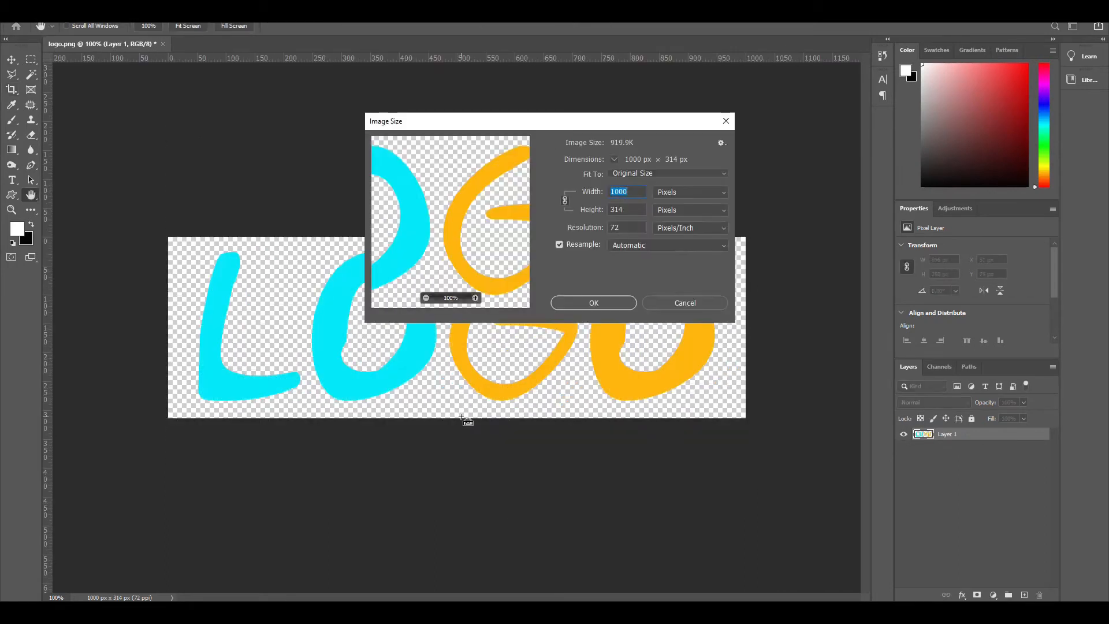
type("200")
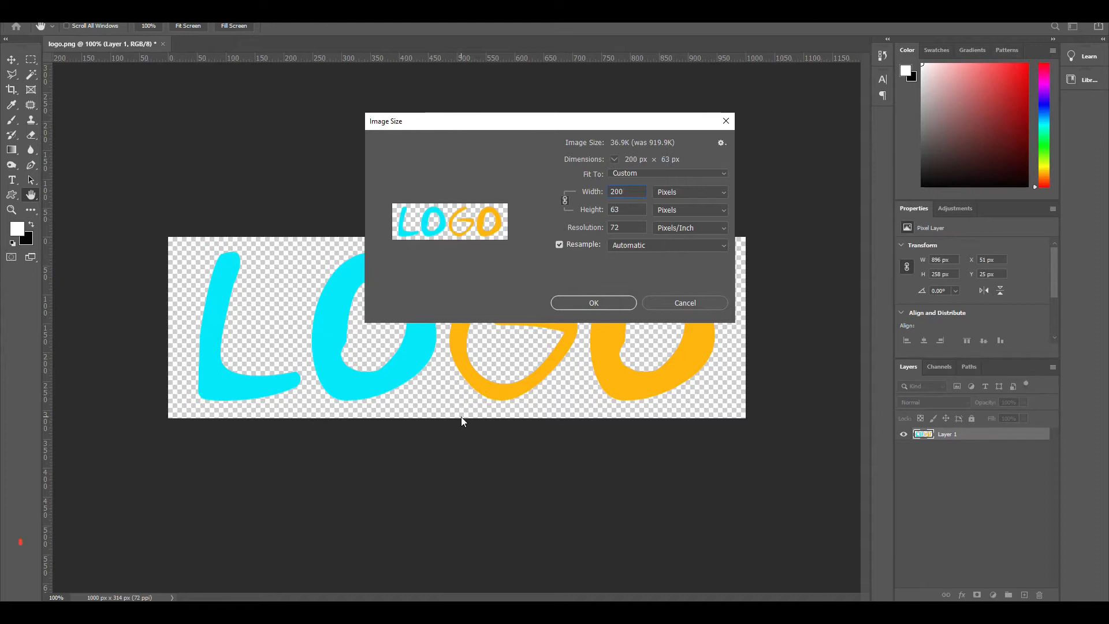
key("Return")
Step: Export the resized logo for web with the PNG-24 preset under the file name logo_200
key("ctrl+alt+shift+s")
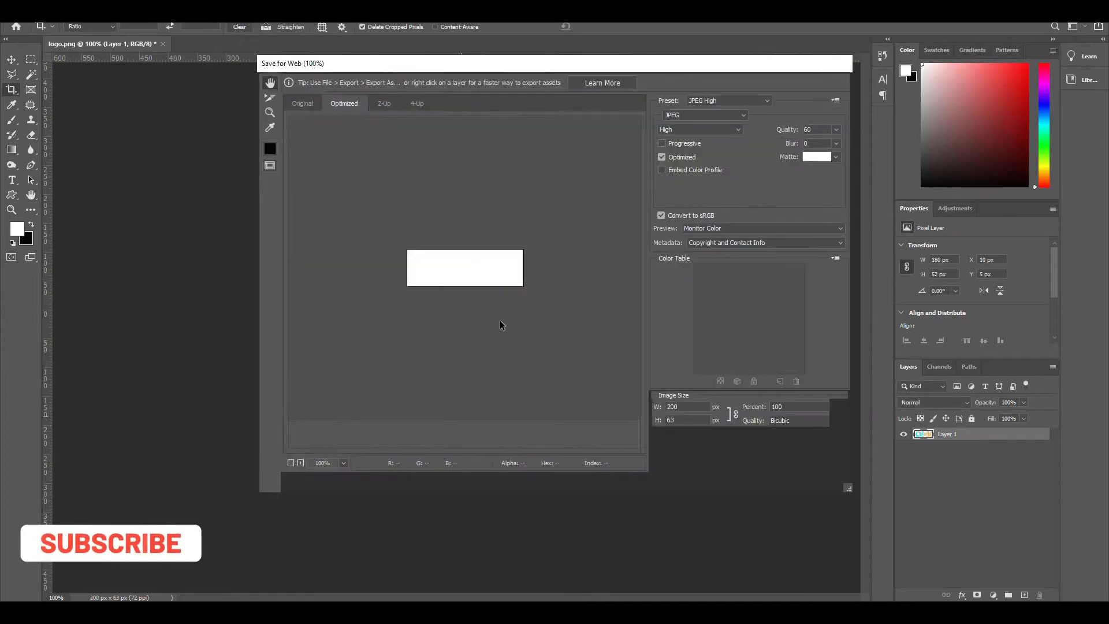
left_click(705, 101)
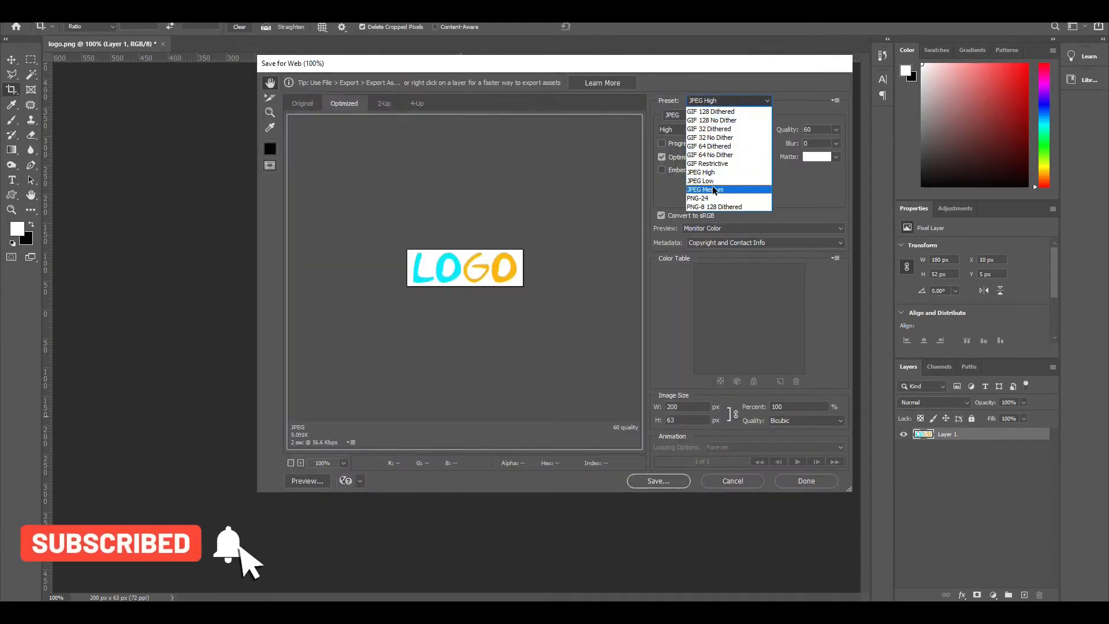
left_click(699, 198)
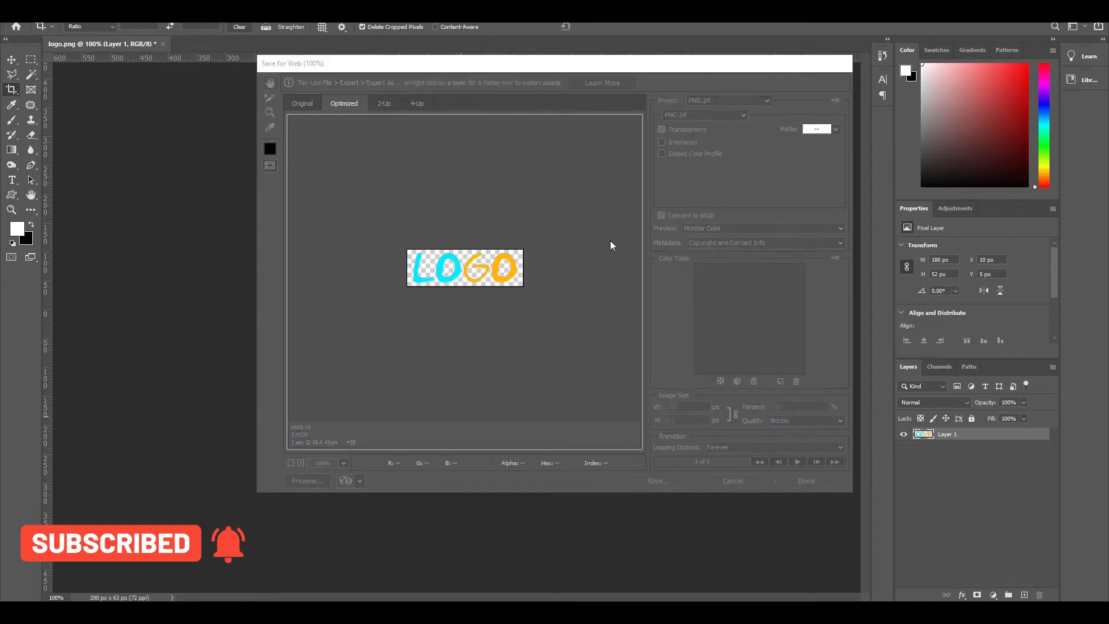
left_click(659, 481)
type("logo_200")
key("Return")
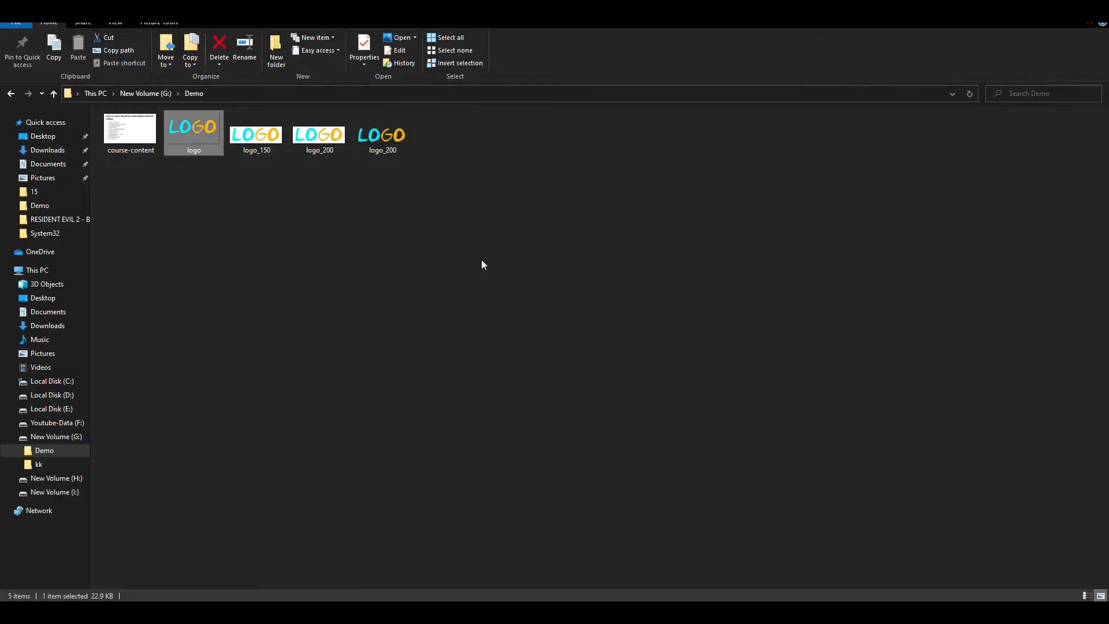
Step: Switch back to the WordPress customizer in Chrome, remove the current site logo and upload the transparent logo_200 PNG from the Demo folder
left_click(404, 139)
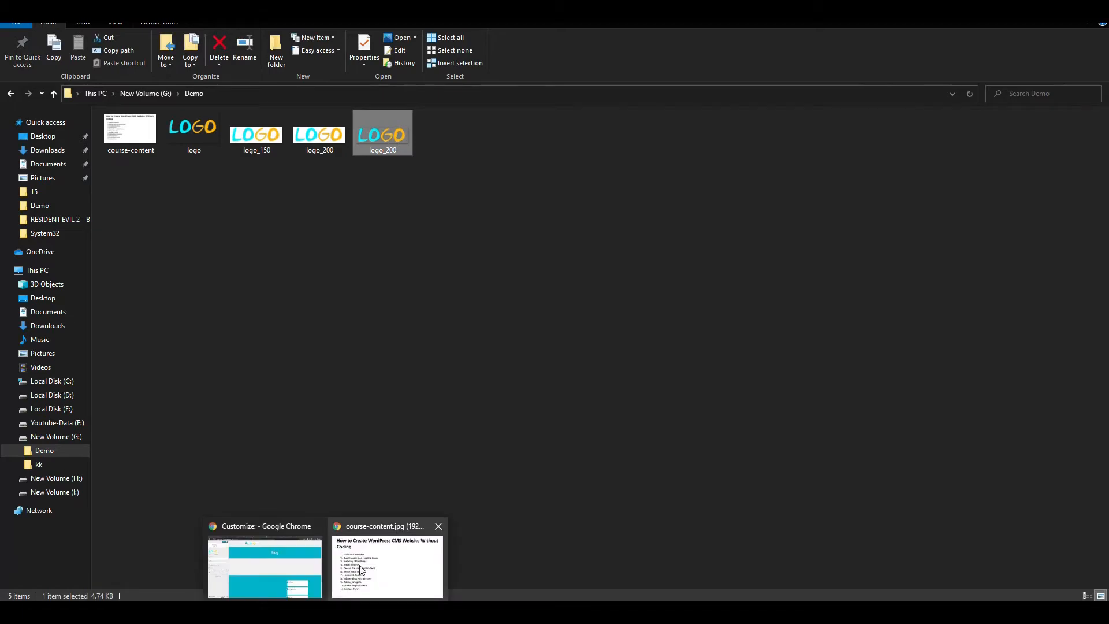
left_click(286, 563)
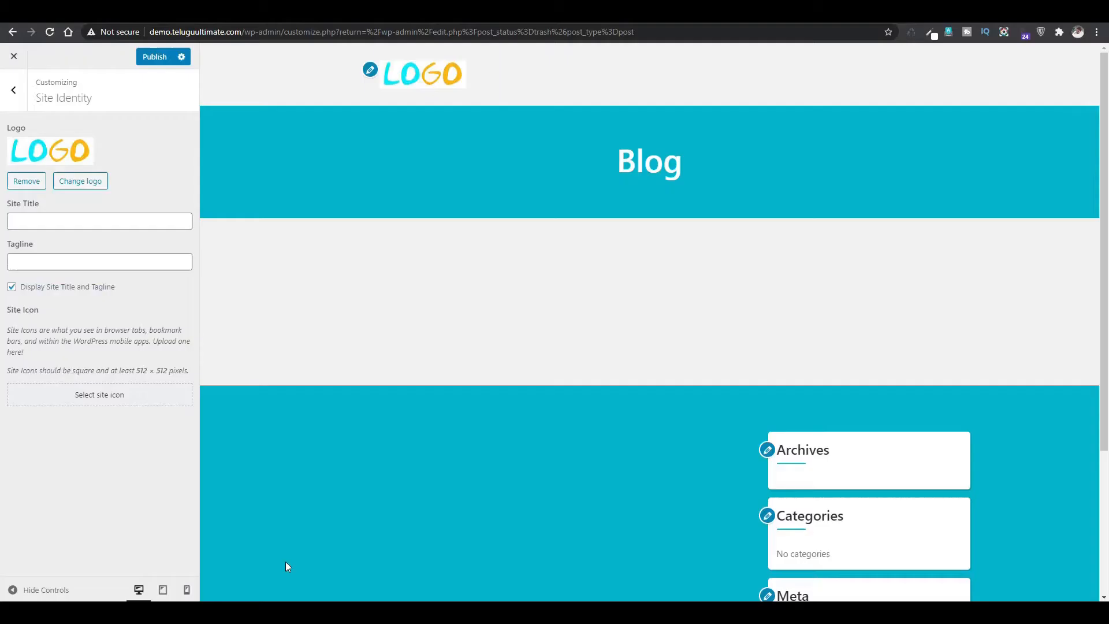
left_click(26, 181)
left_click(96, 150)
left_click(45, 104)
left_click(542, 300)
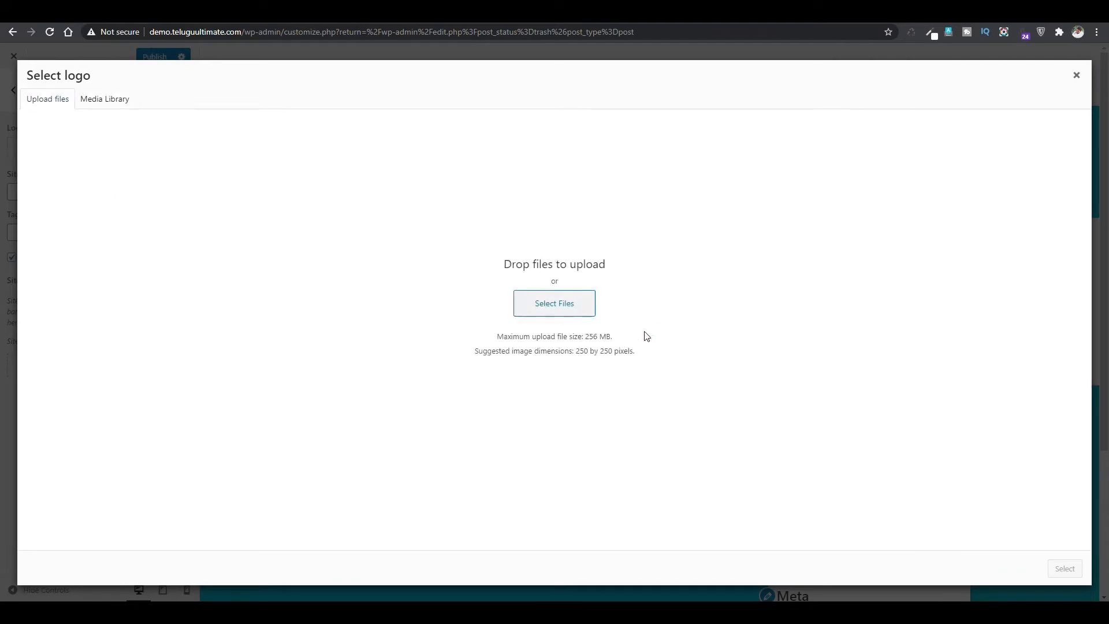
left_click(405, 99)
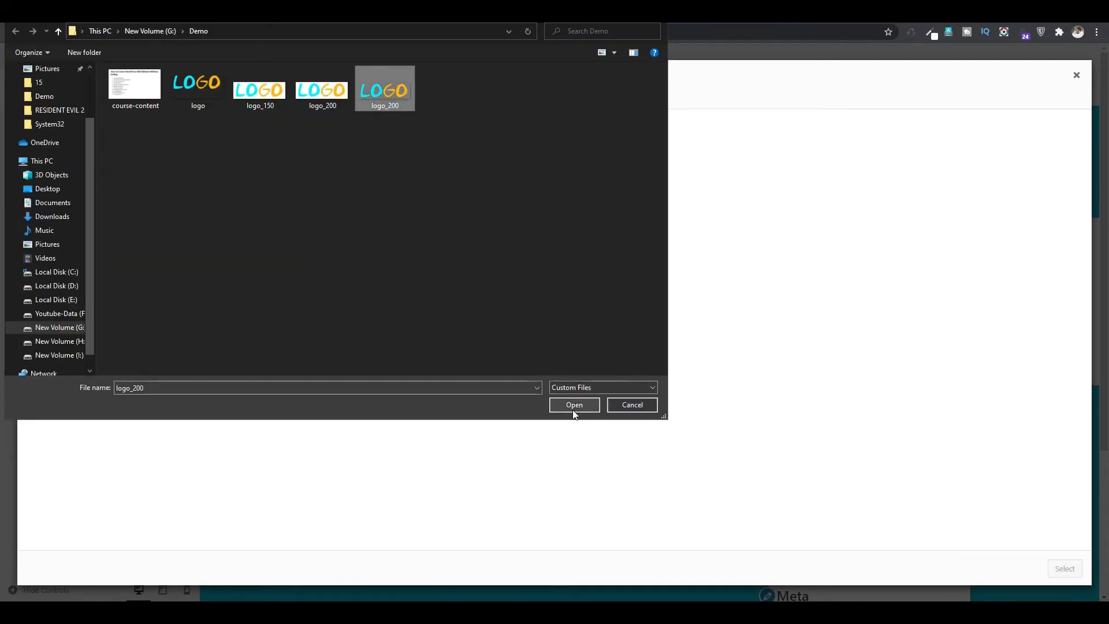
left_click(574, 408)
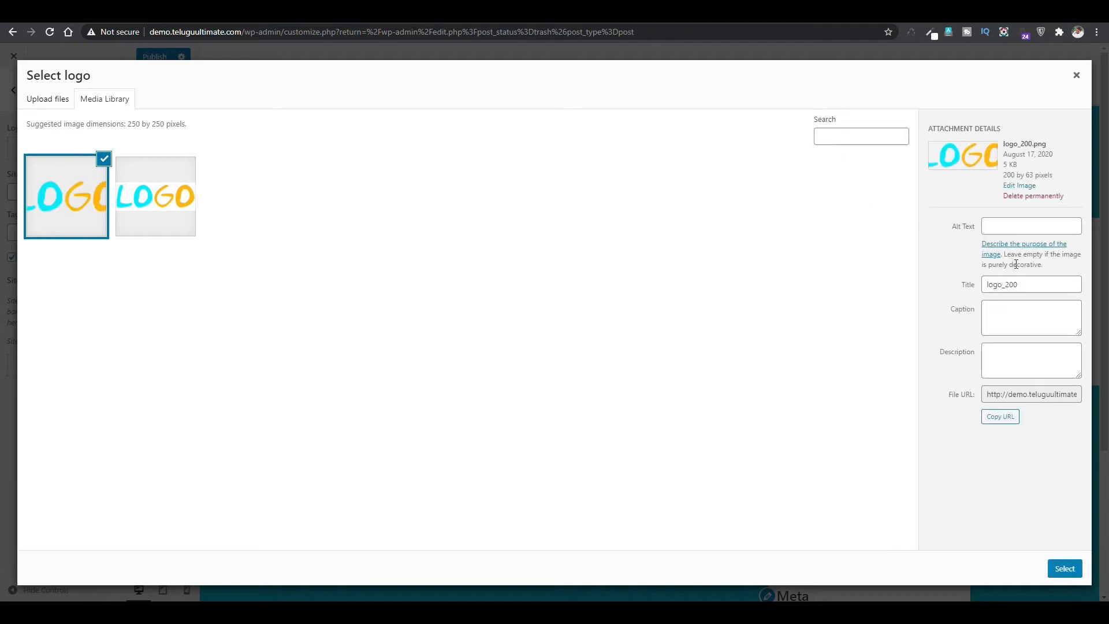
Step: Copy the image title logo_200 into the alt text, caption and description of the uploaded logo
left_click_drag(1008, 287, 931, 282)
key("ctrl+c")
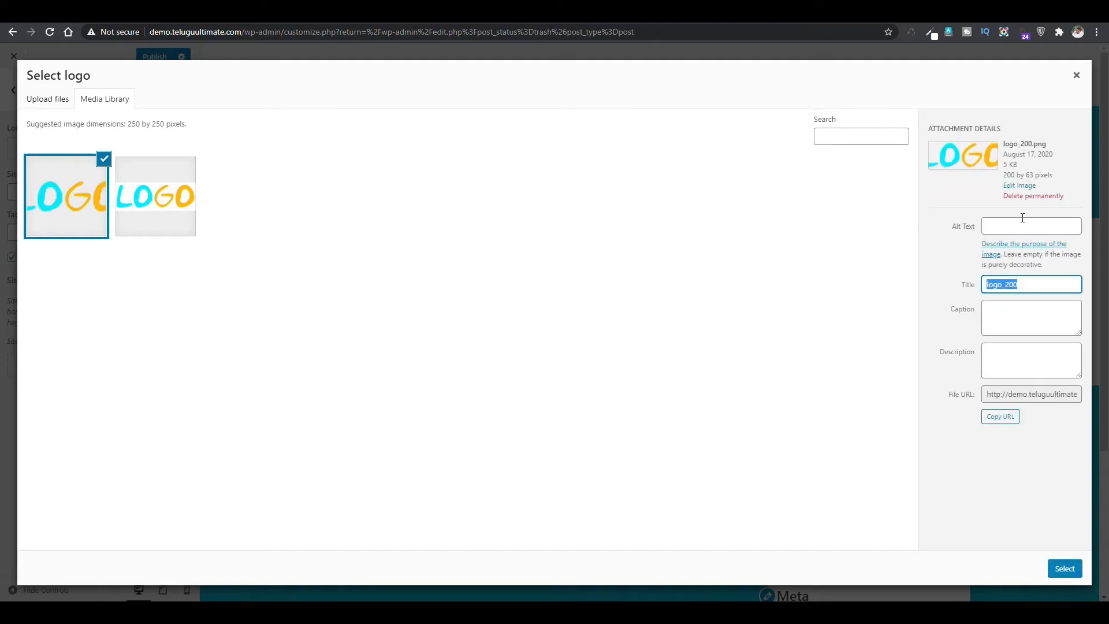
left_click(1023, 225)
key("ctrl+v")
left_click(1008, 309)
key("ctrl+v")
left_click(1023, 364)
key("ctrl+v")
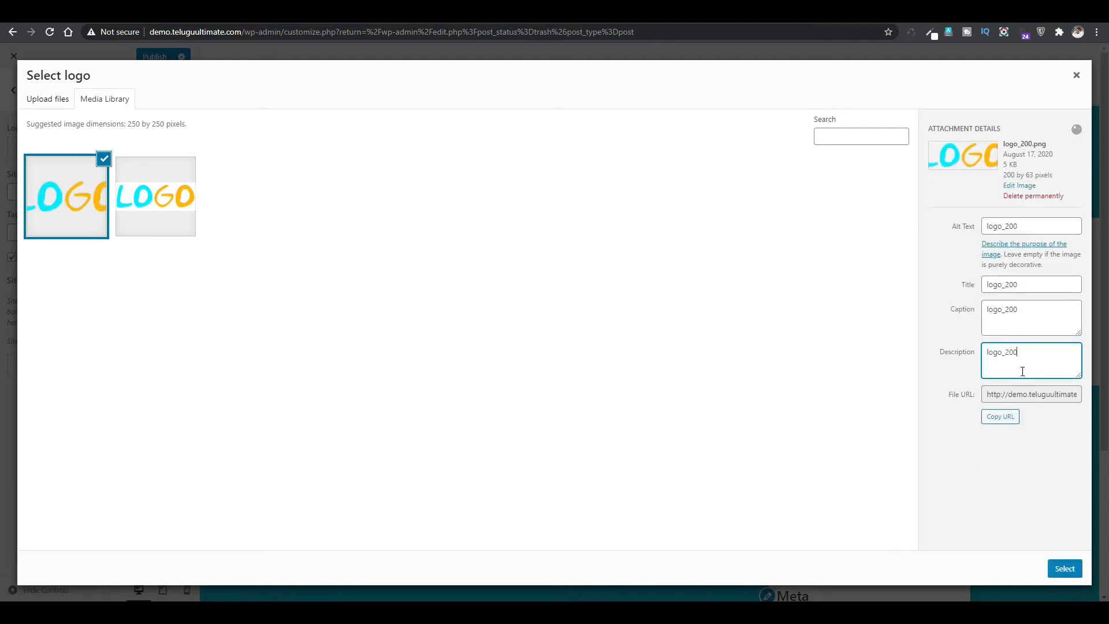
Step: Set logo_200 as the site logo with the crop area covering the whole image, and reload the live demo site
left_click(1066, 571)
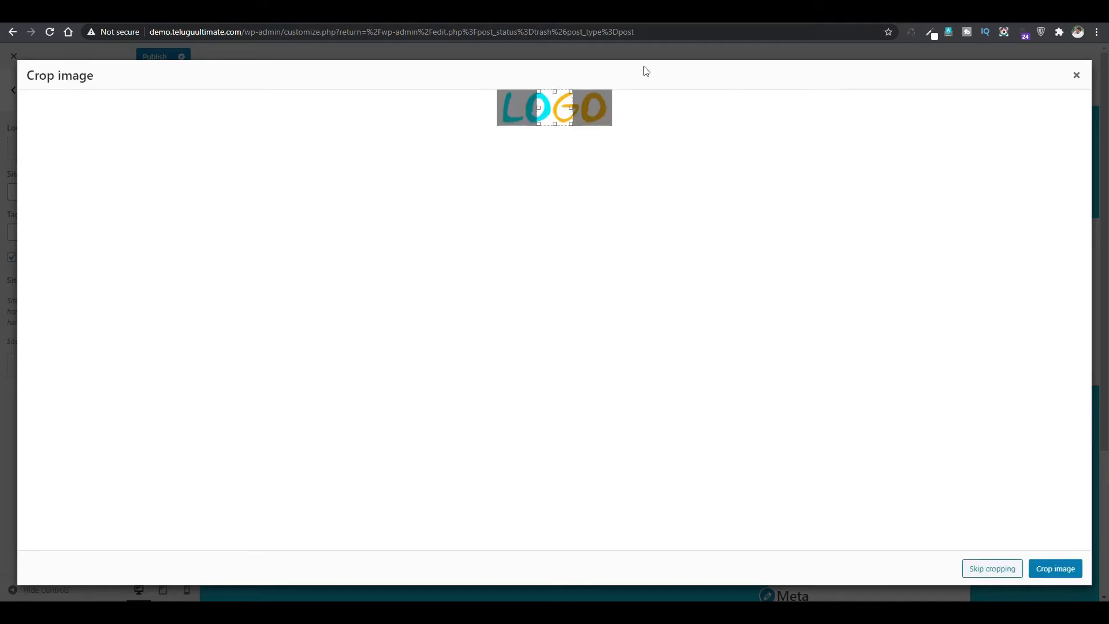
left_click_drag(572, 107, 652, 115)
left_click_drag(539, 110, 498, 109)
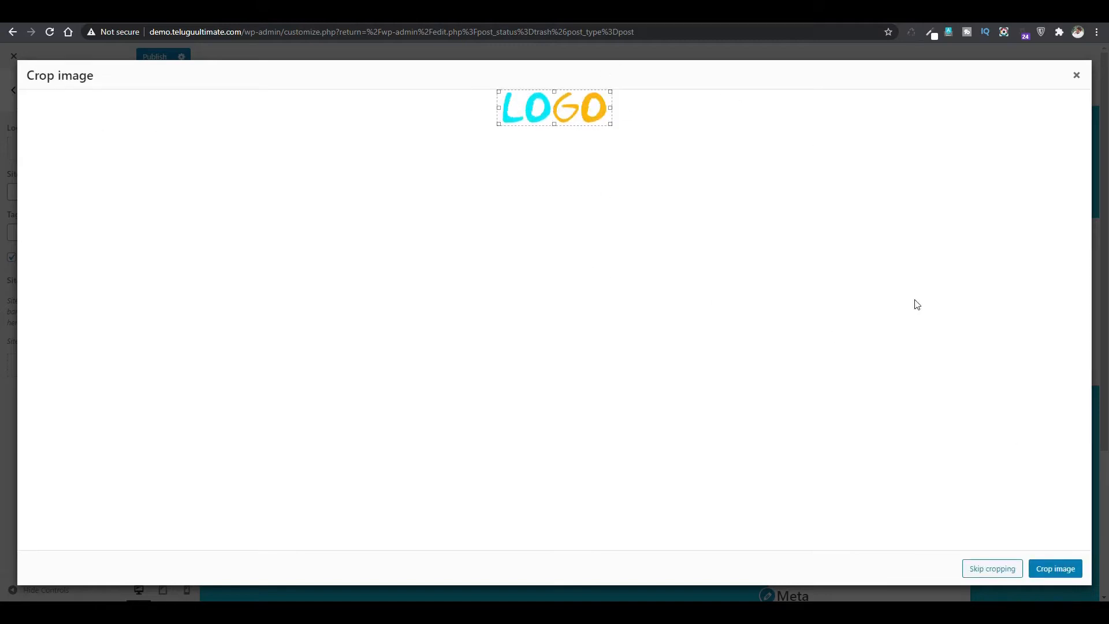
left_click(1048, 572)
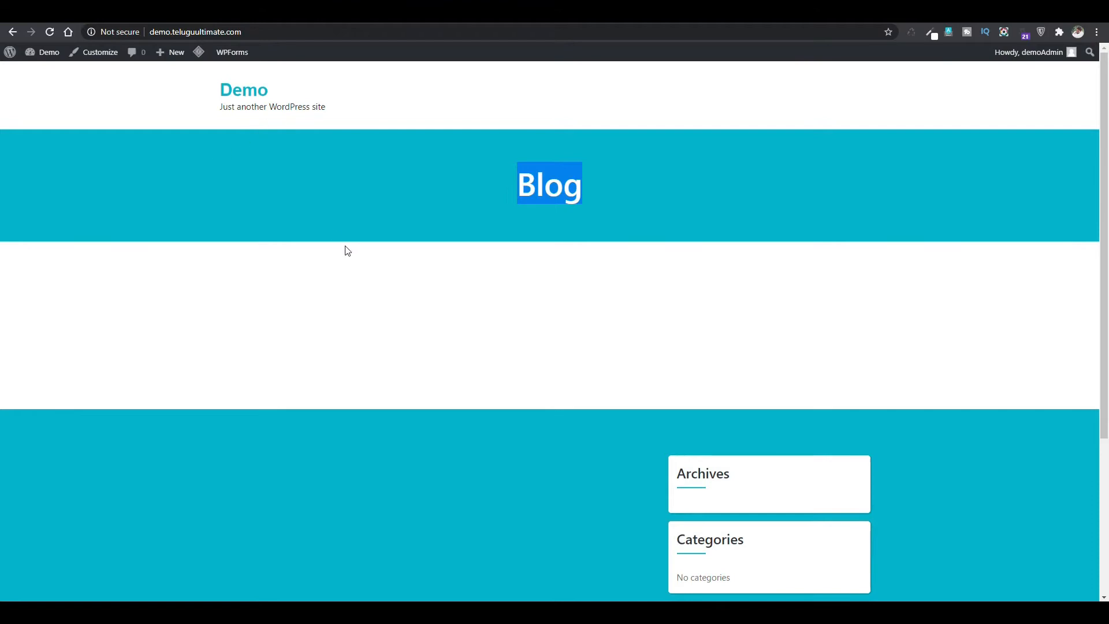
key("F5")
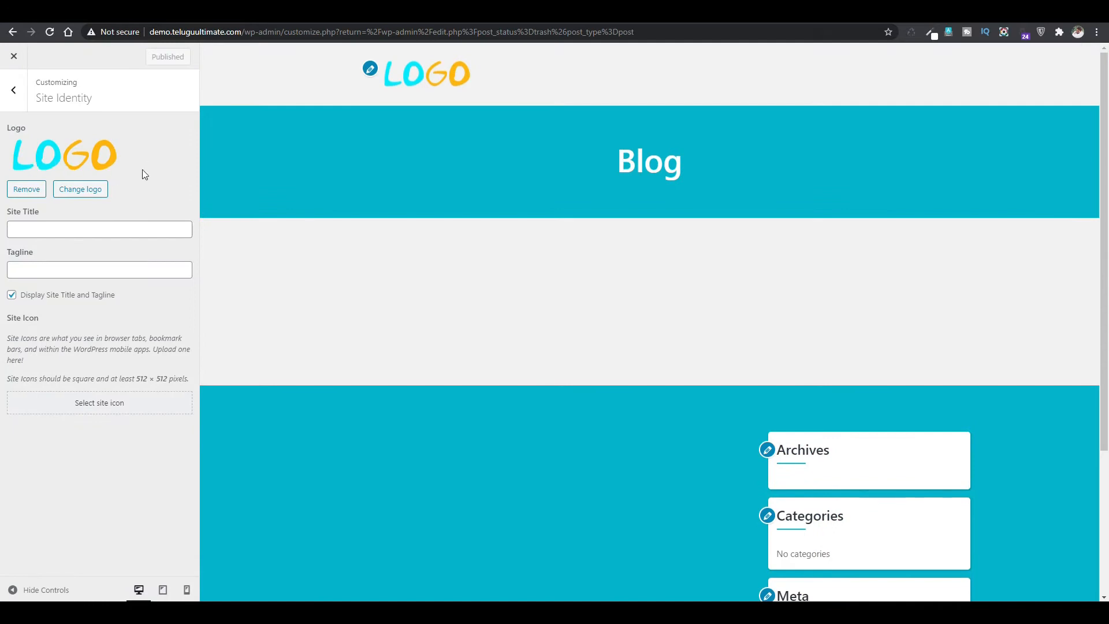
Step: Try other background colors for the site, set the background back to white and publish the color settings
left_click(8, 93)
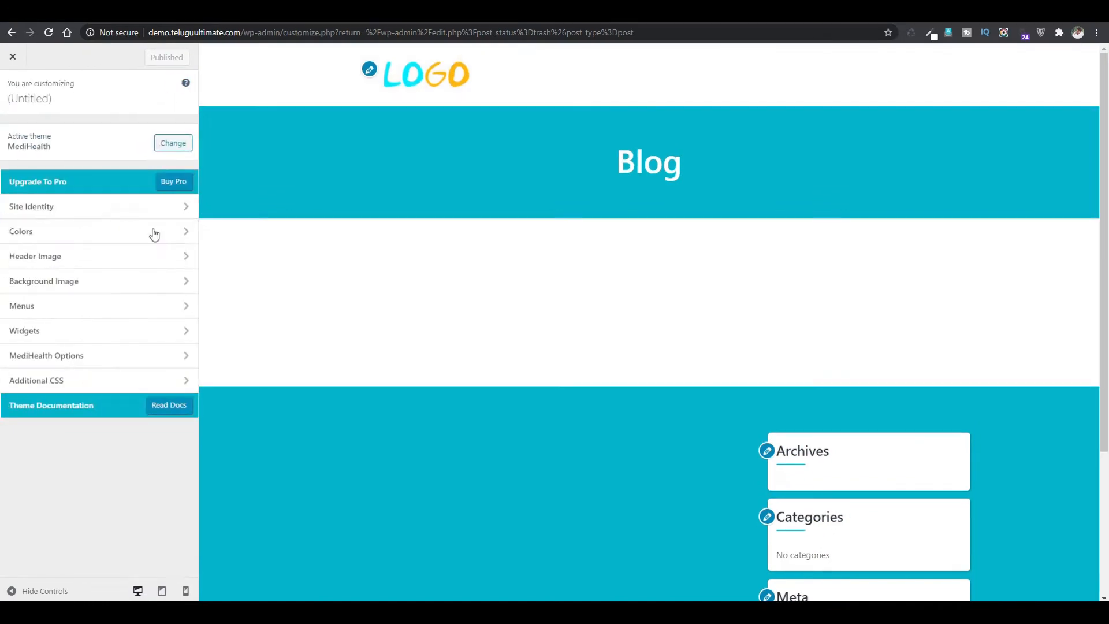
left_click(50, 232)
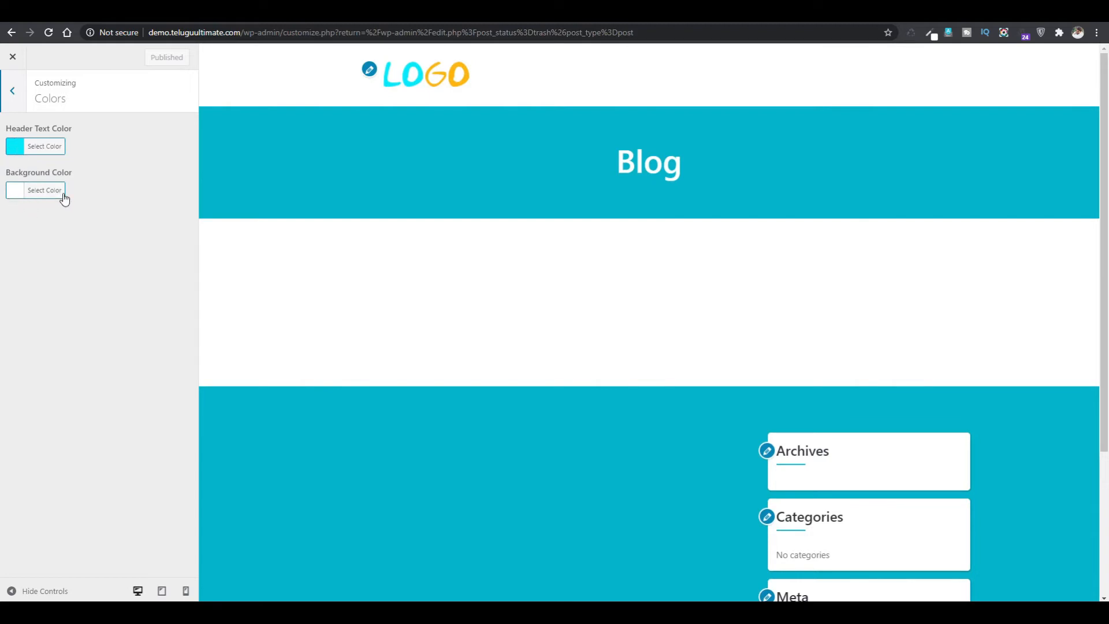
left_click(12, 192)
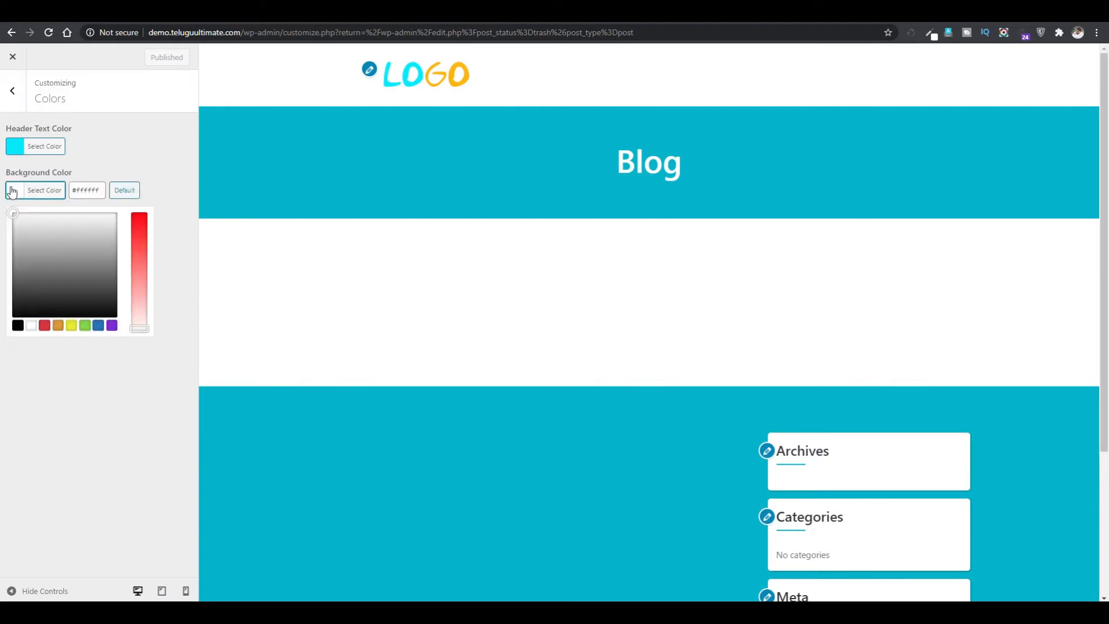
left_click_drag(23, 218, 140, 351)
left_click_drag(86, 241, 6, 205)
left_click(81, 162)
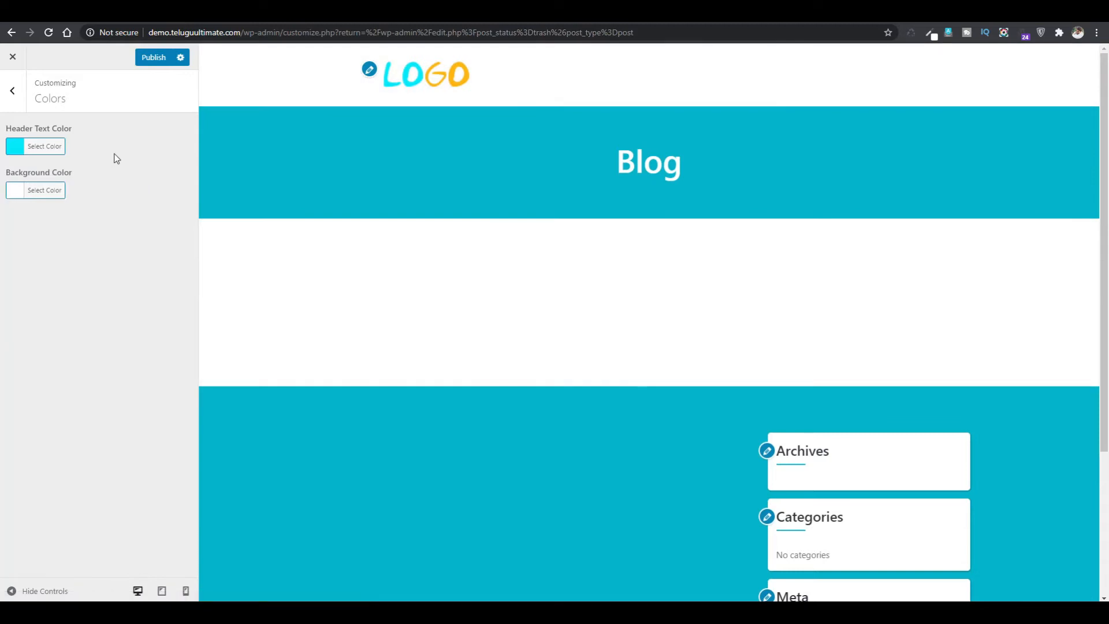
left_click(153, 57)
left_click(13, 95)
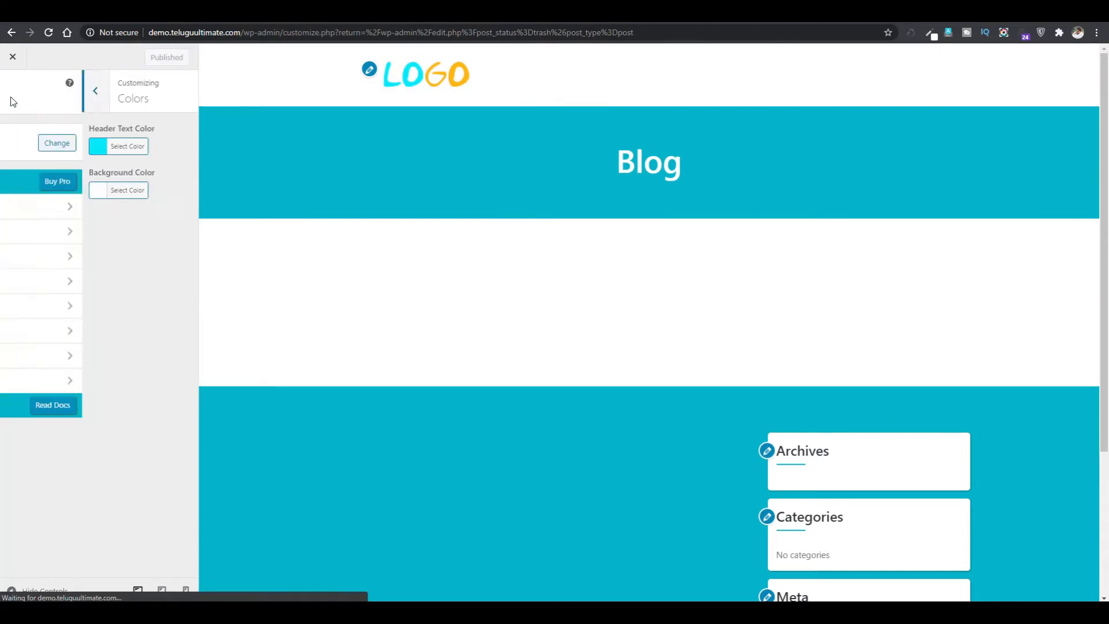
Step: Delete the previously uploaded logo from the header images and look over the background image settings
left_click(77, 264)
mouse_move(89, 272)
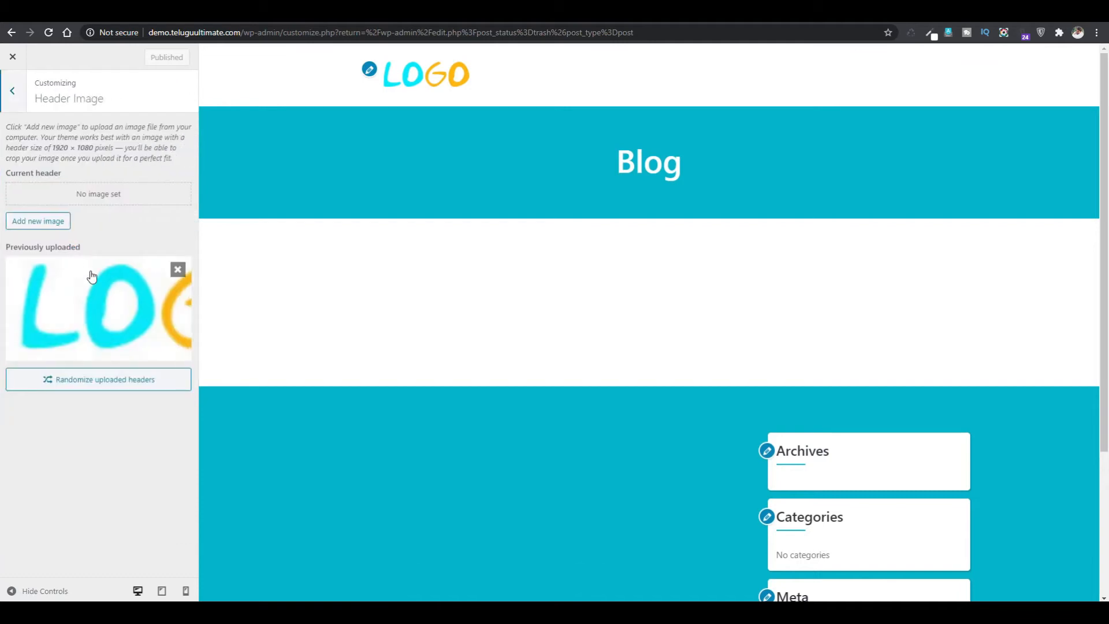
left_click(179, 269)
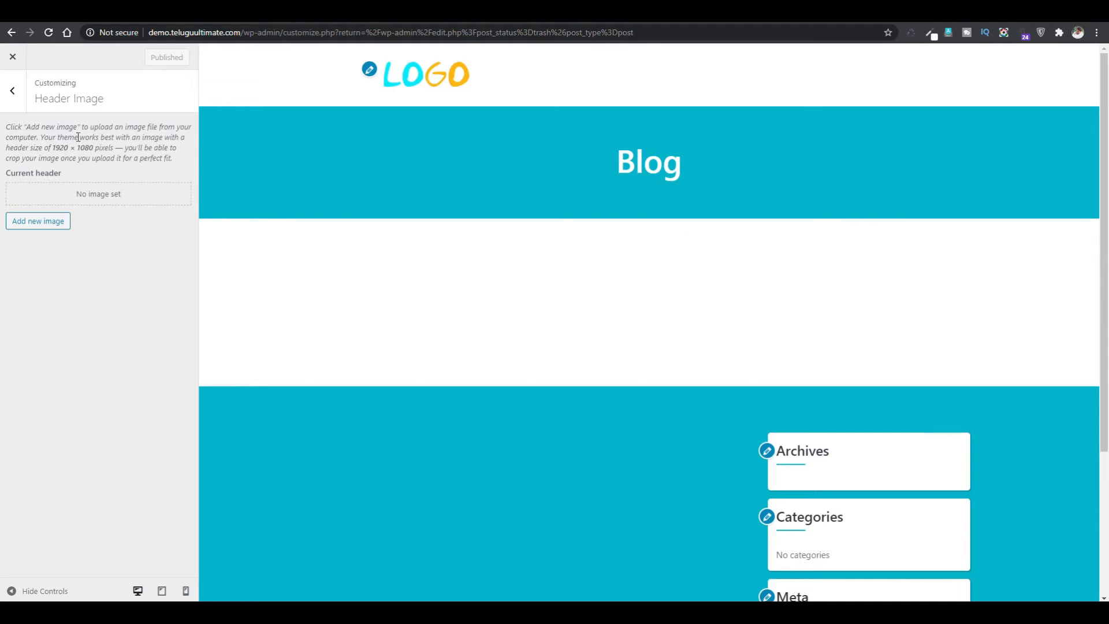
left_click(12, 90)
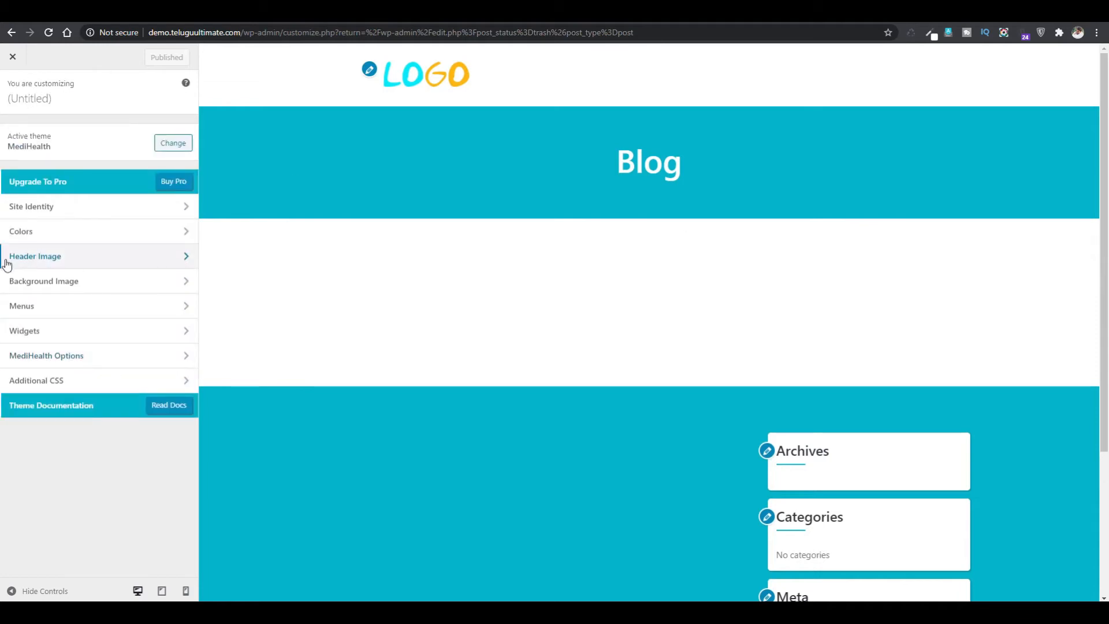
left_click(91, 289)
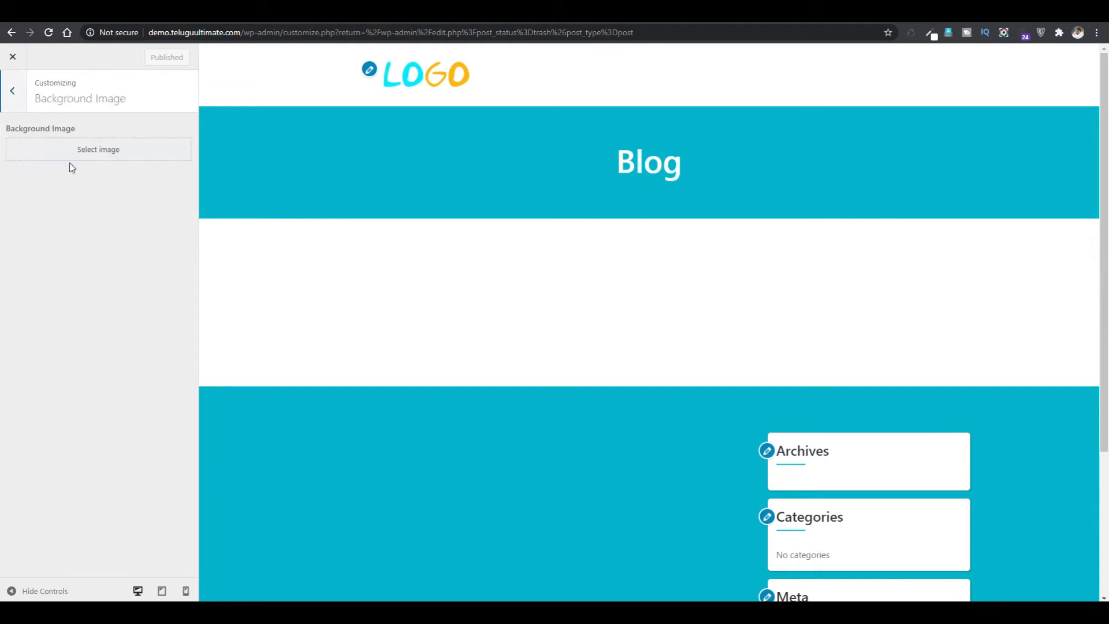
left_click(13, 102)
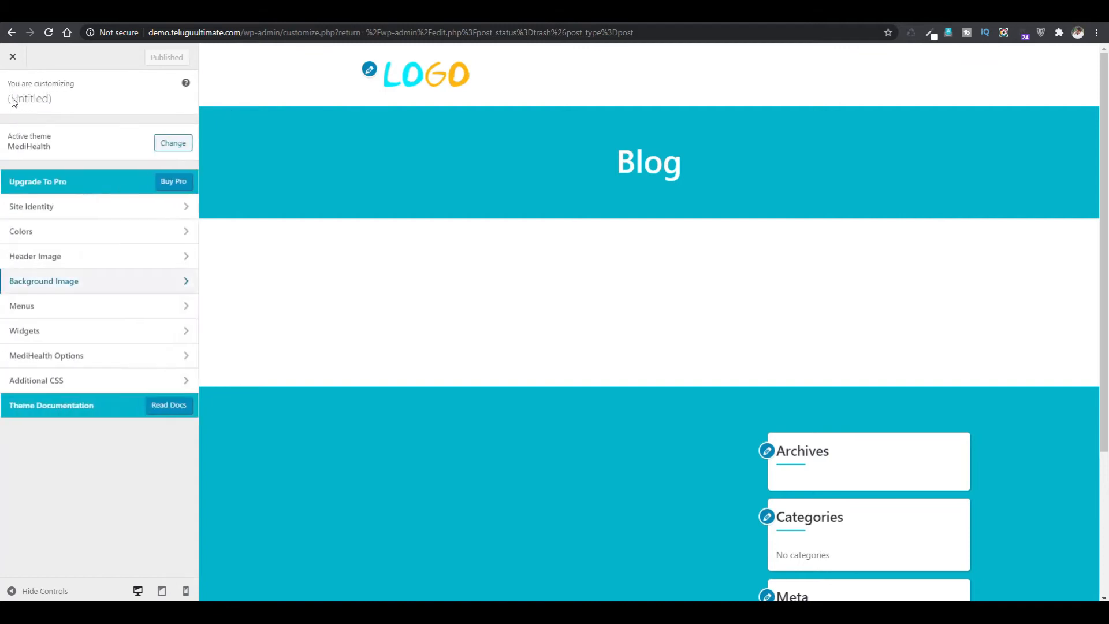
Step: Create a new menu named Primary menu and assign it to the Primary Menu location
left_click(50, 311)
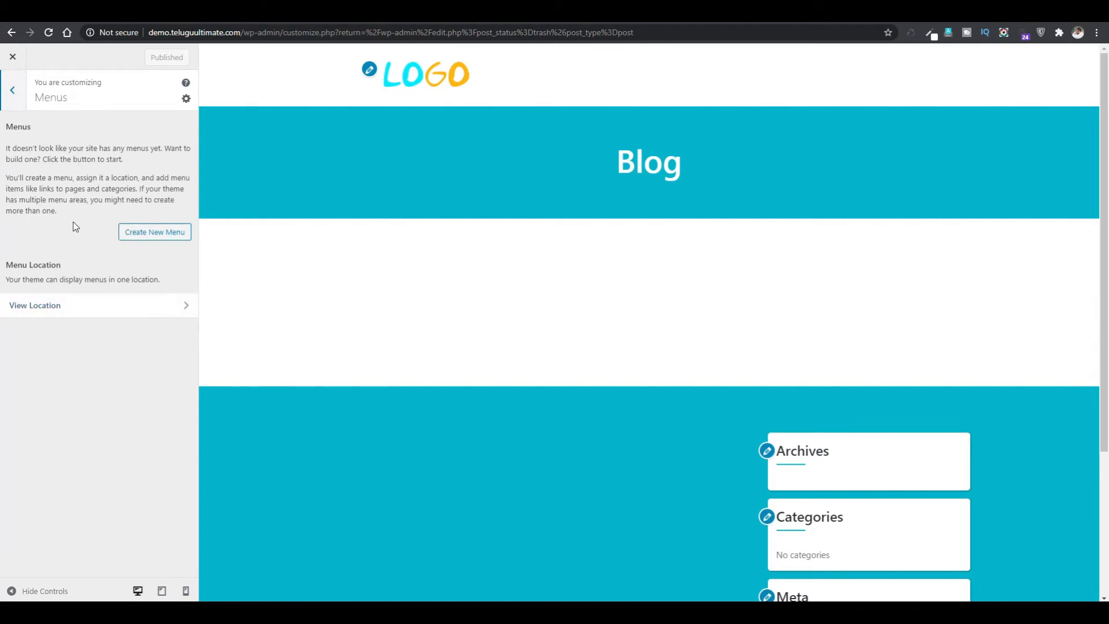
left_click(164, 236)
left_click(36, 144)
type("Primary menu")
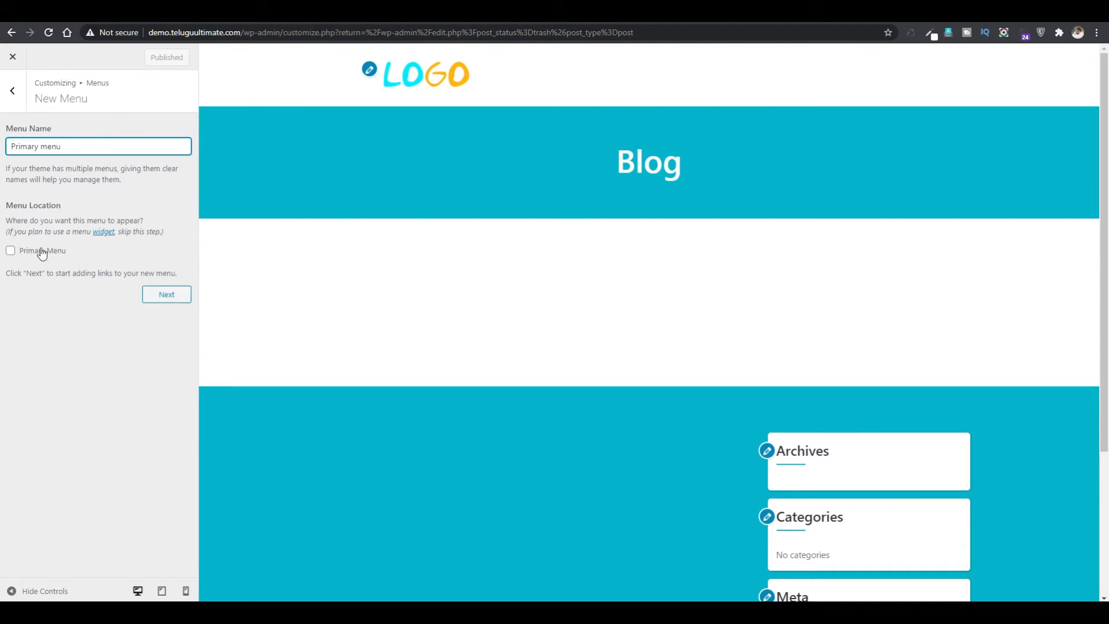
left_click(10, 252)
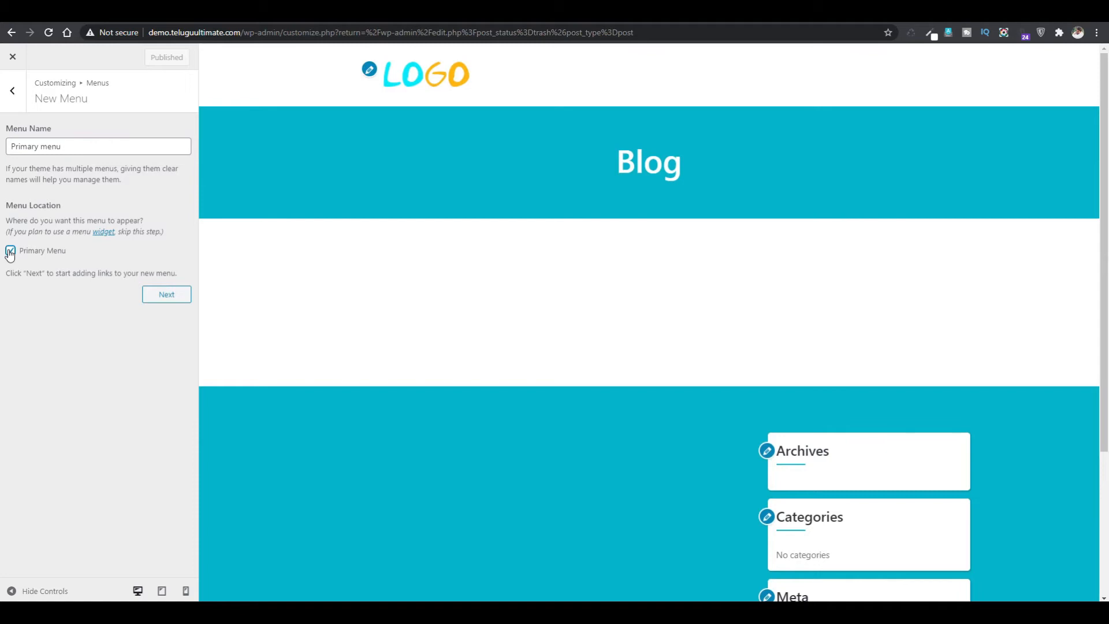
left_click(168, 296)
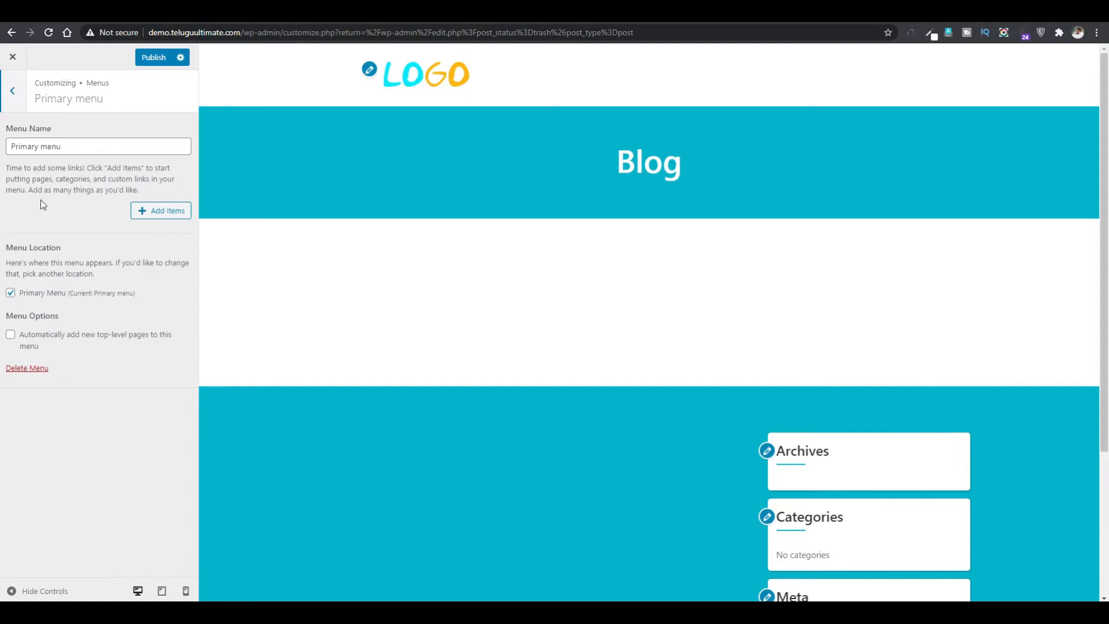
Step: Create two new pages, Home and About Us, as items of the Primary menu
left_click(158, 222)
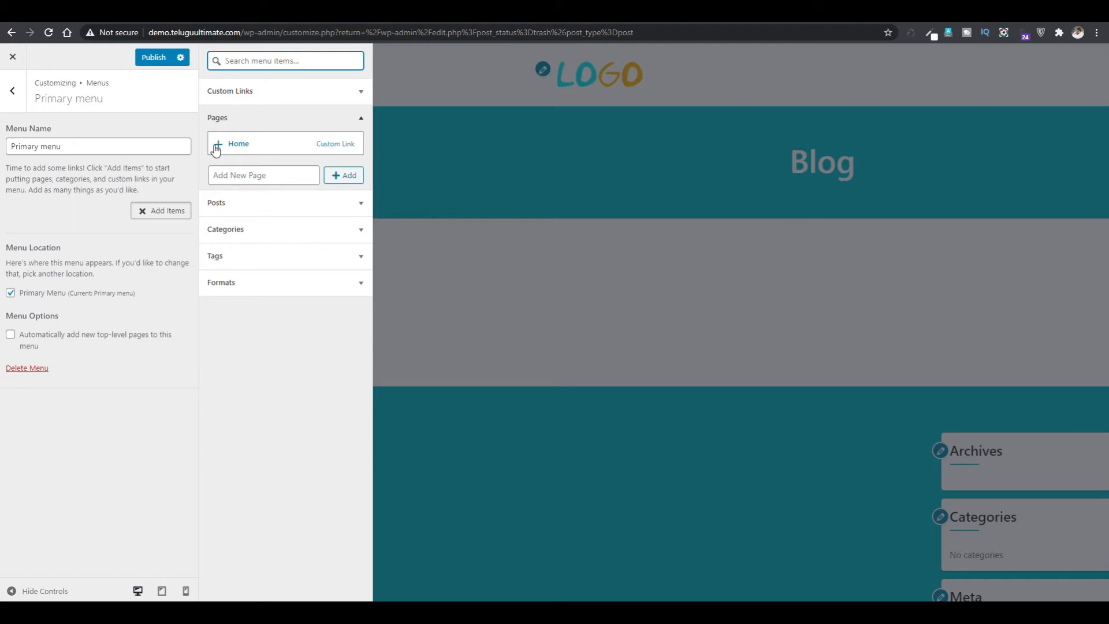
left_click(256, 174)
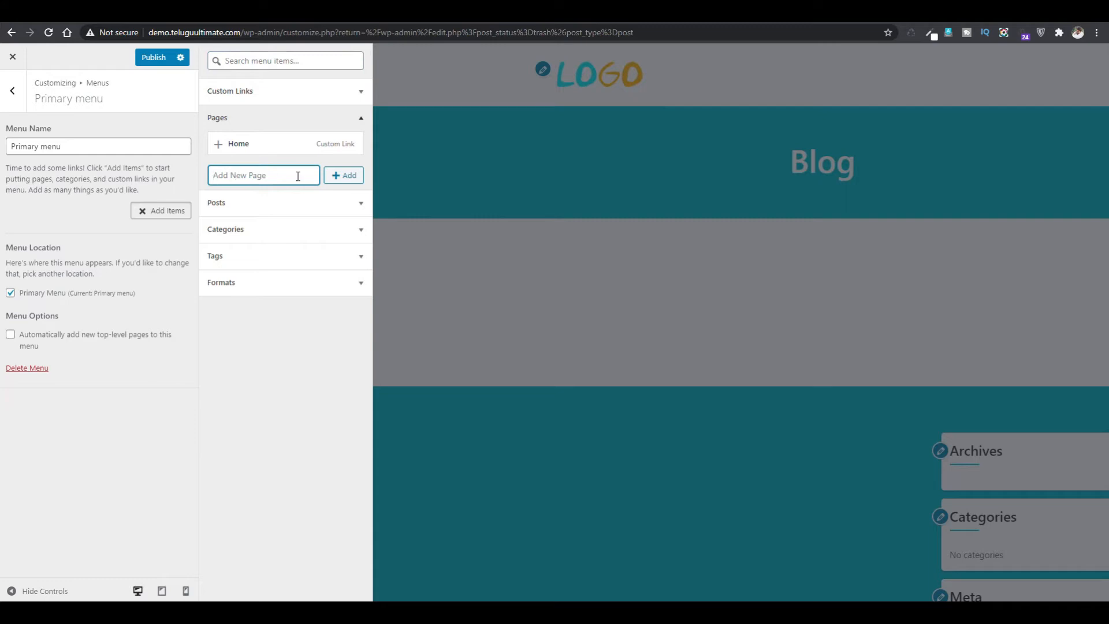
type("Home")
left_click(345, 176)
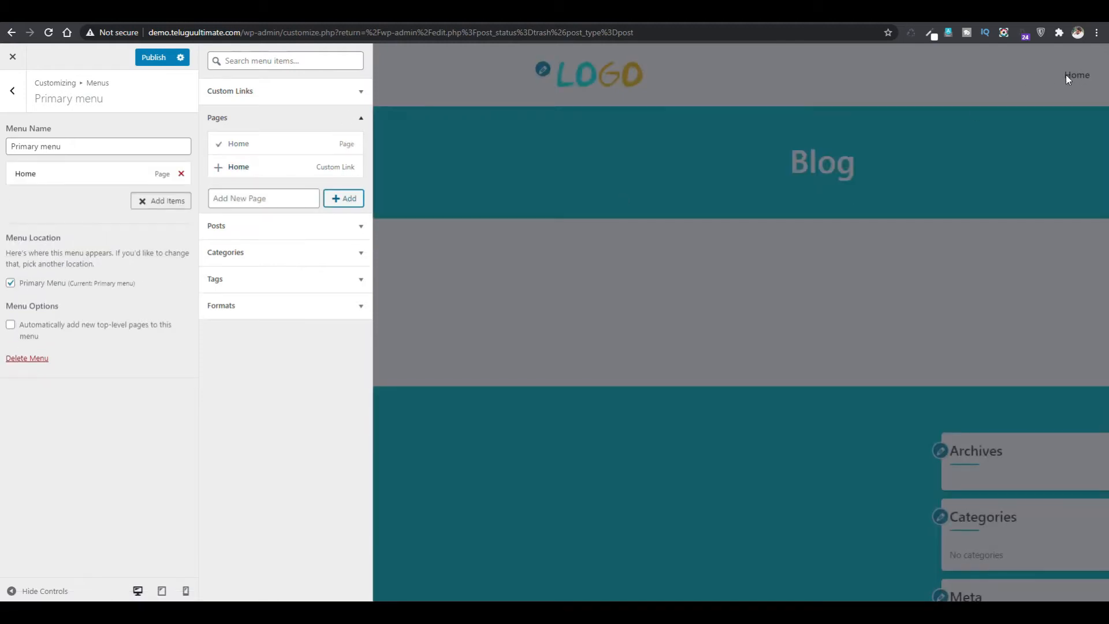
left_click(245, 201)
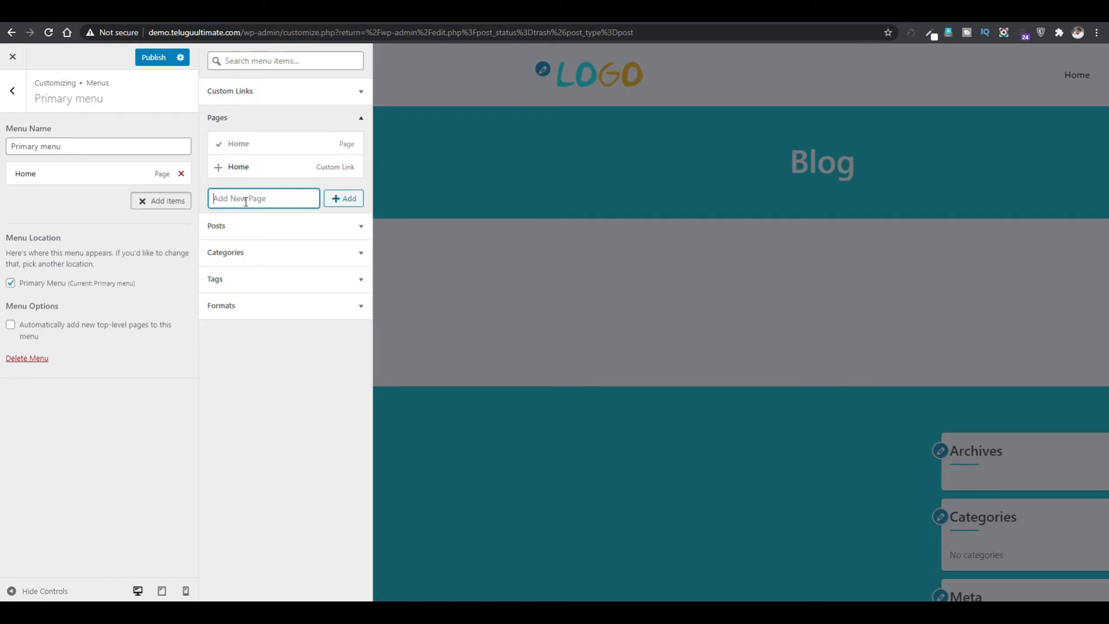
type("About Us")
left_click(345, 198)
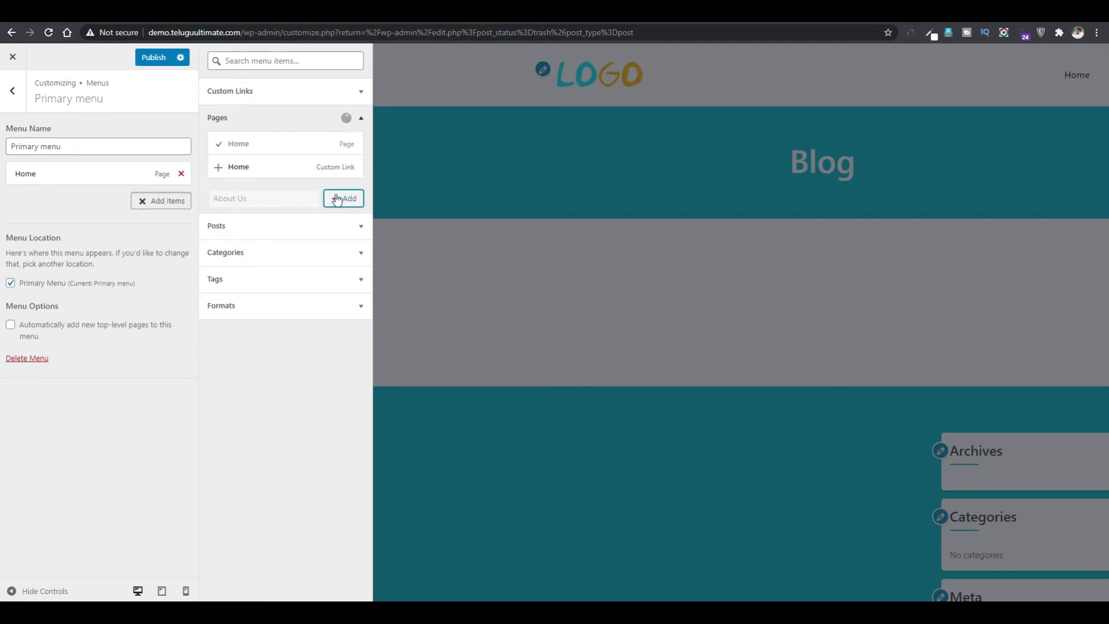
Step: Create the pages Services and Contact Us as further Primary menu items and publish the menu
type("Services")
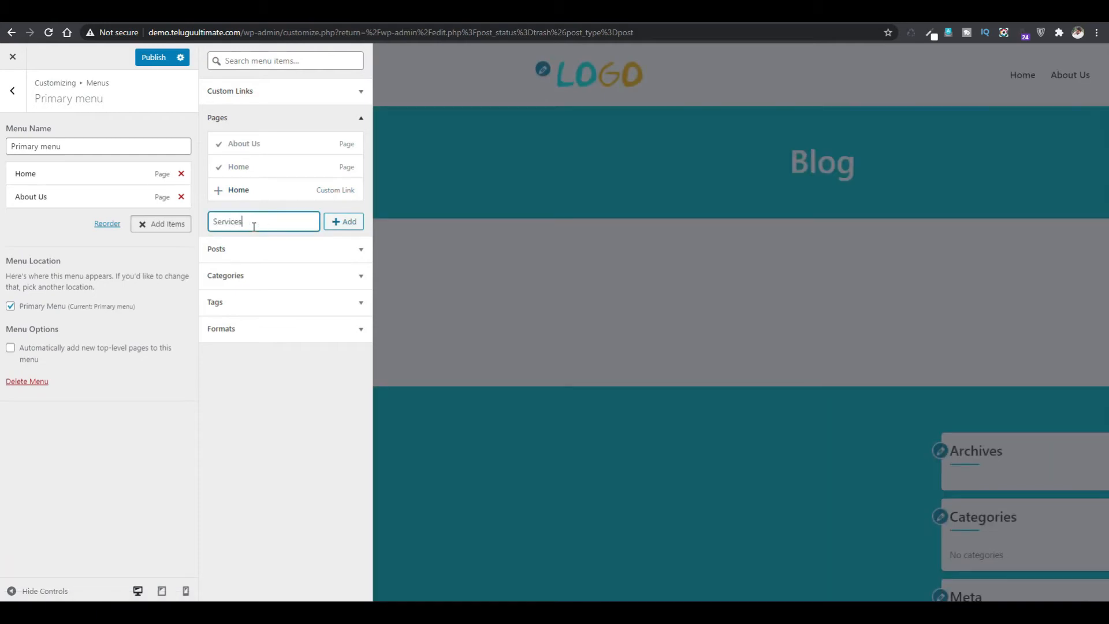
left_click(335, 223)
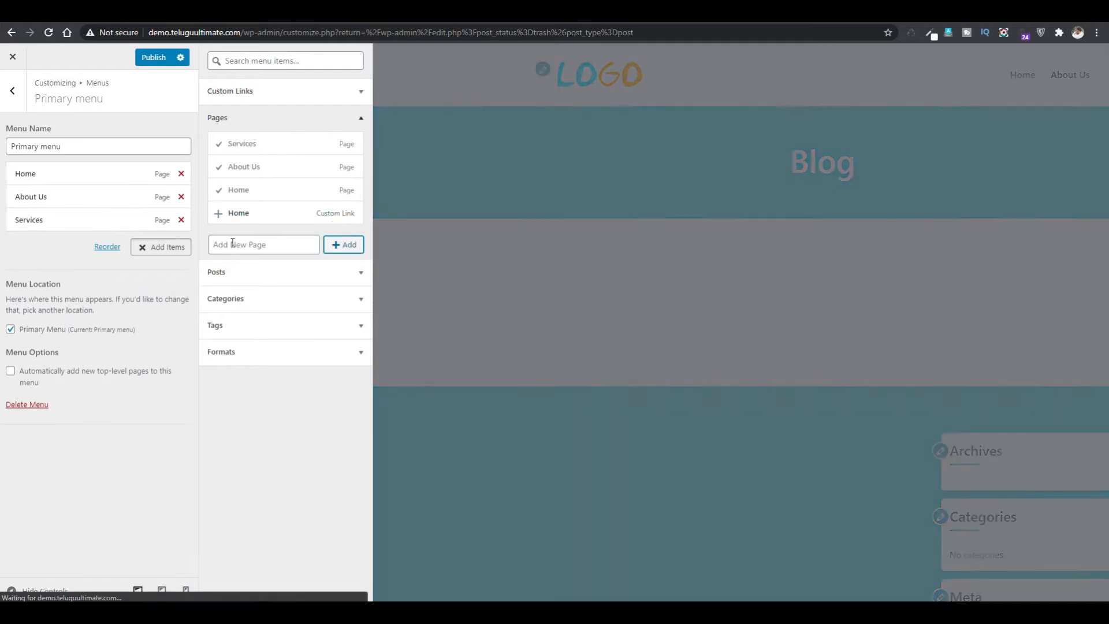
left_click(232, 243)
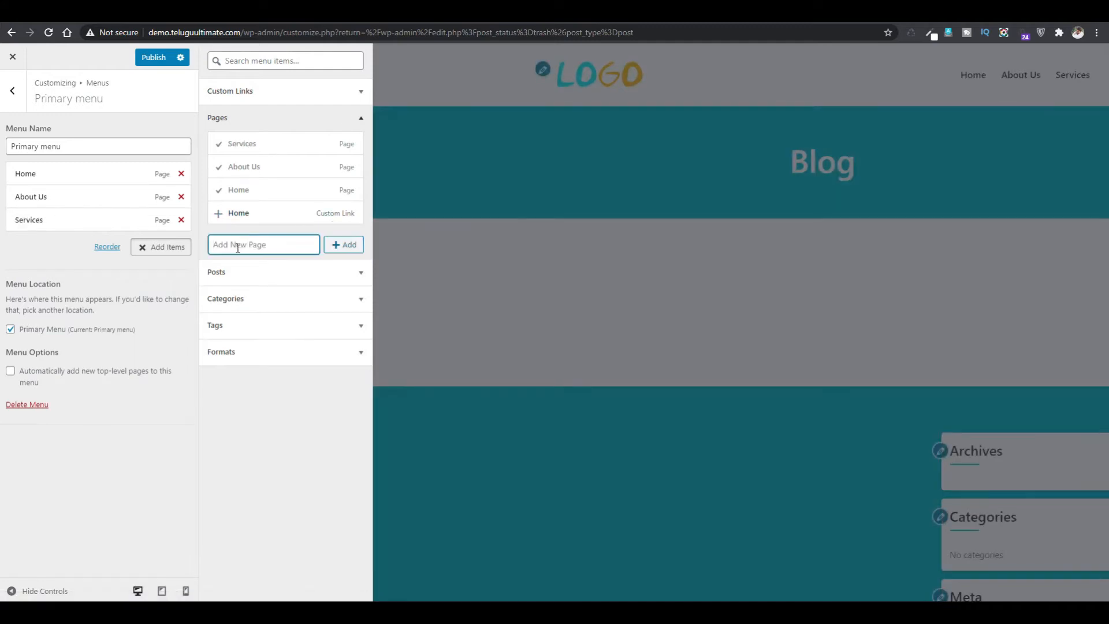
type("Contact Us")
left_click(341, 248)
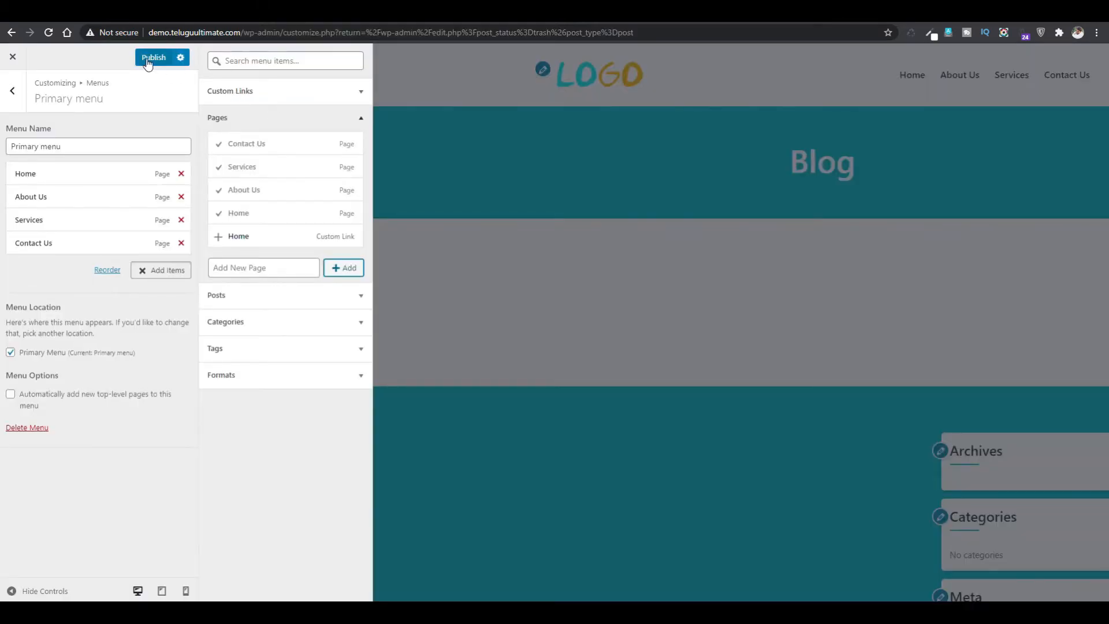
left_click(151, 57)
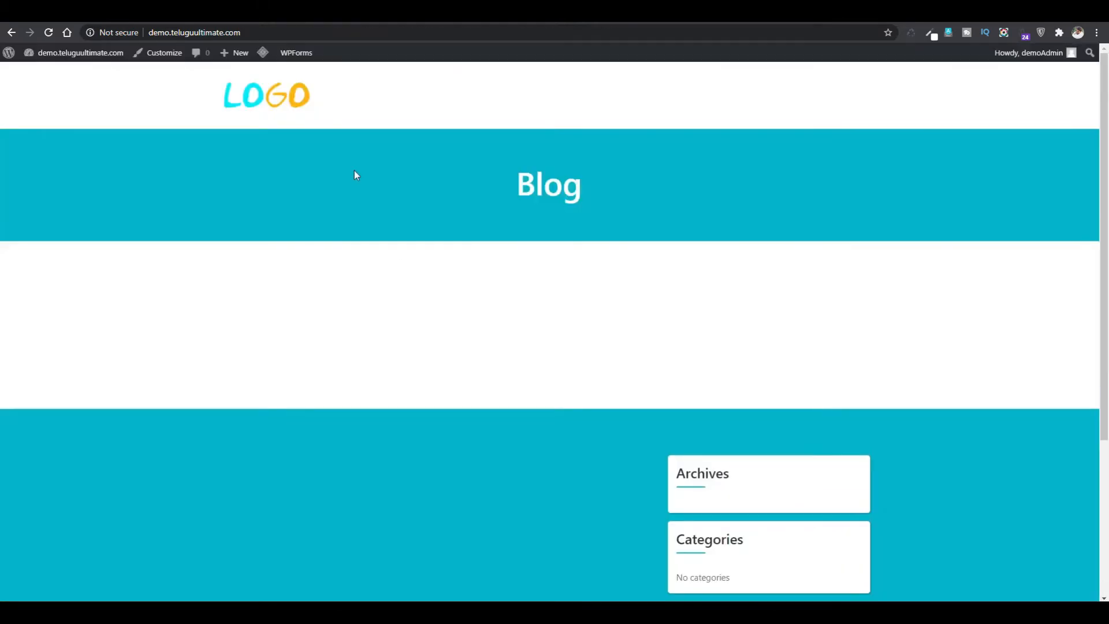
Step: Reload the live demo site, open Home from its new menu, and return to the customizer's main list of settings
key("F5")
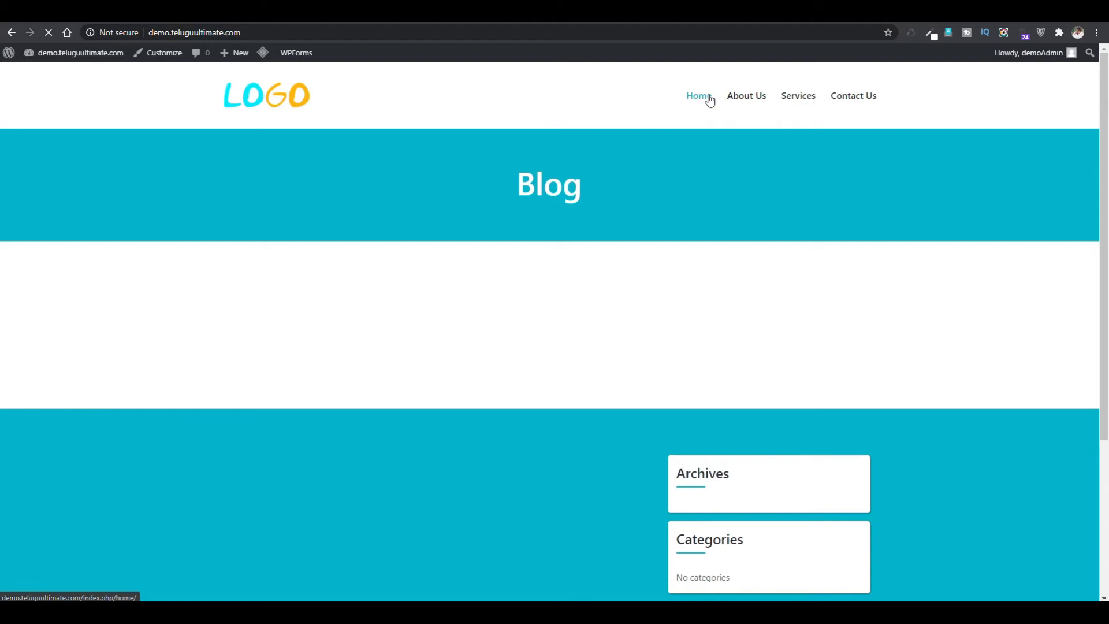
left_click(699, 96)
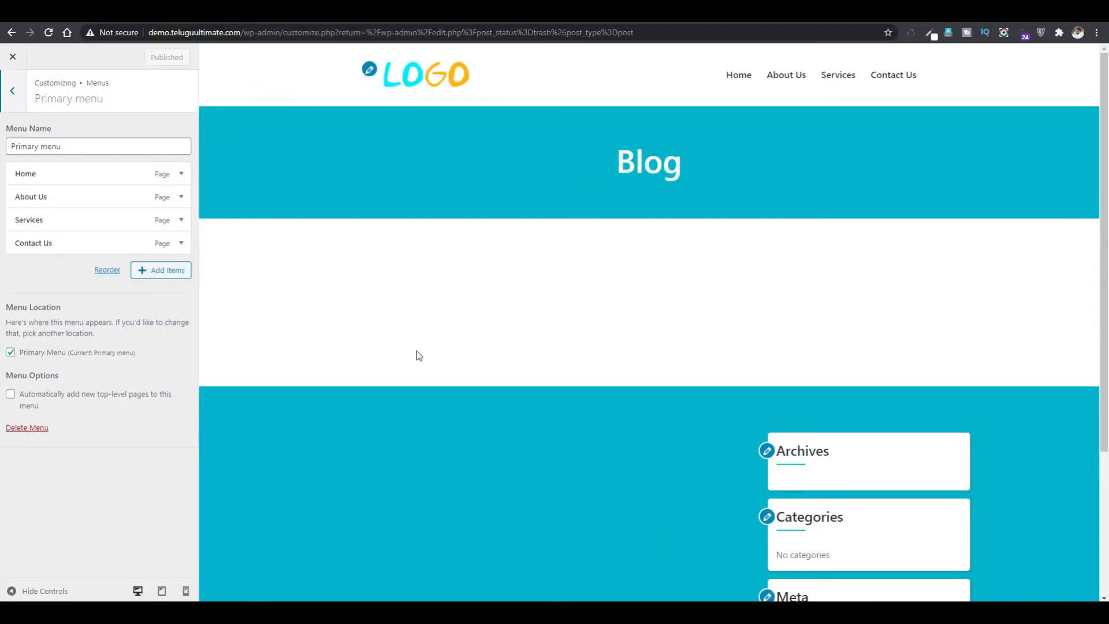
left_click(14, 96)
left_click(17, 96)
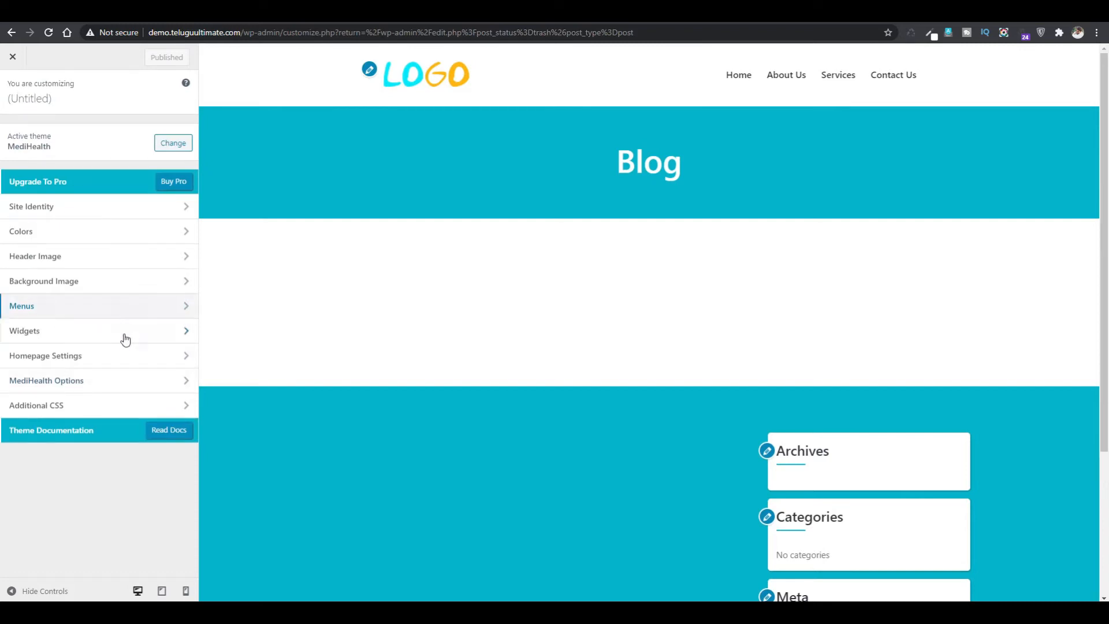
Step: Switch to the presentation slide outlining the WordPress website steps, review it, and return to the customizer in Chrome
key("alt+Tab")
key("alt+Tab")
key("alt+Tab")
key("alt+Tab")
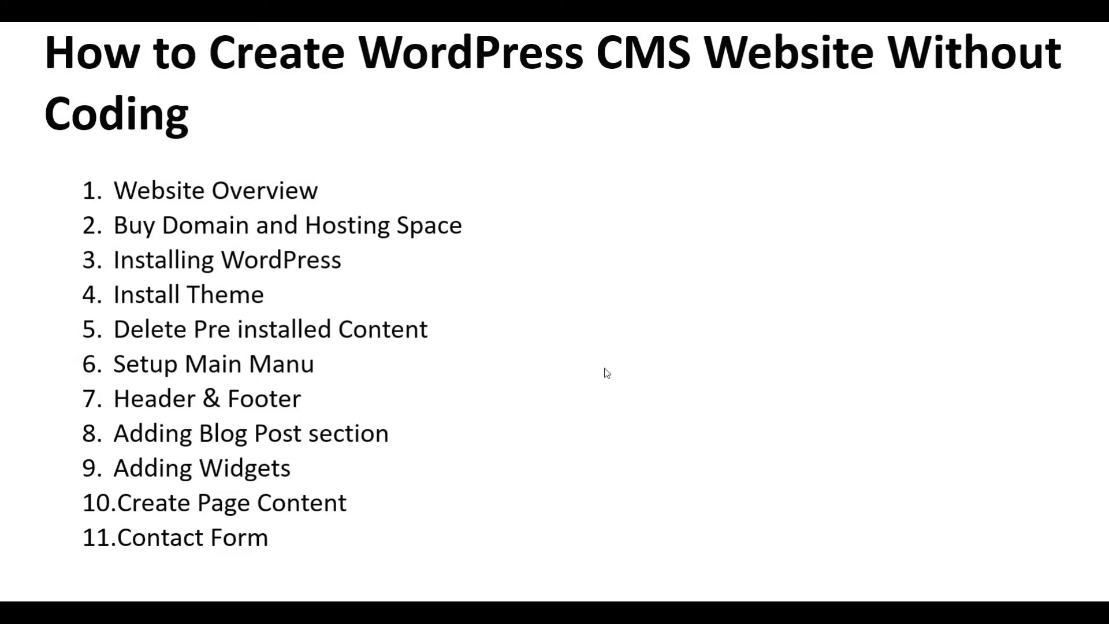
key("alt+Tab")
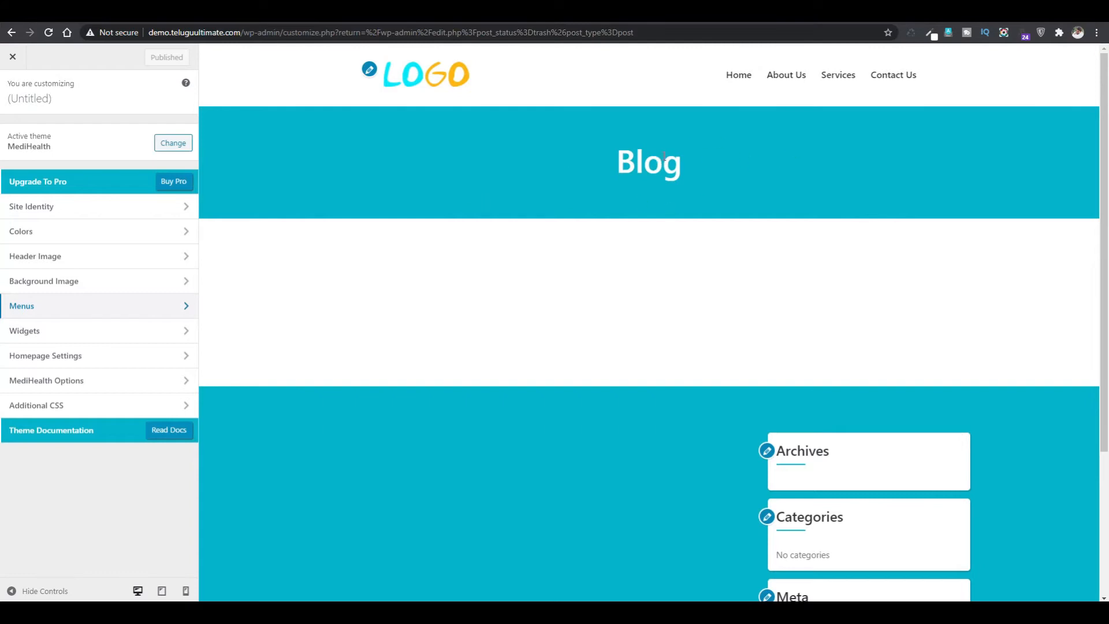
Step: Preview the About Us, Services and Home pages through the site menu and examine the footer area of the Home page
left_click(773, 81)
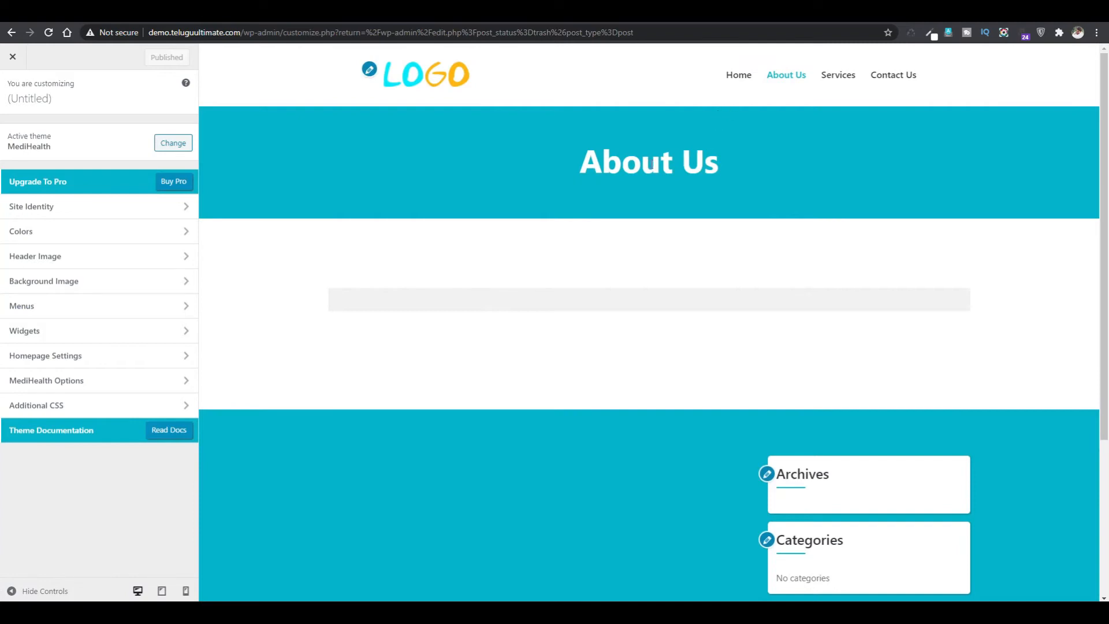
left_click(835, 77)
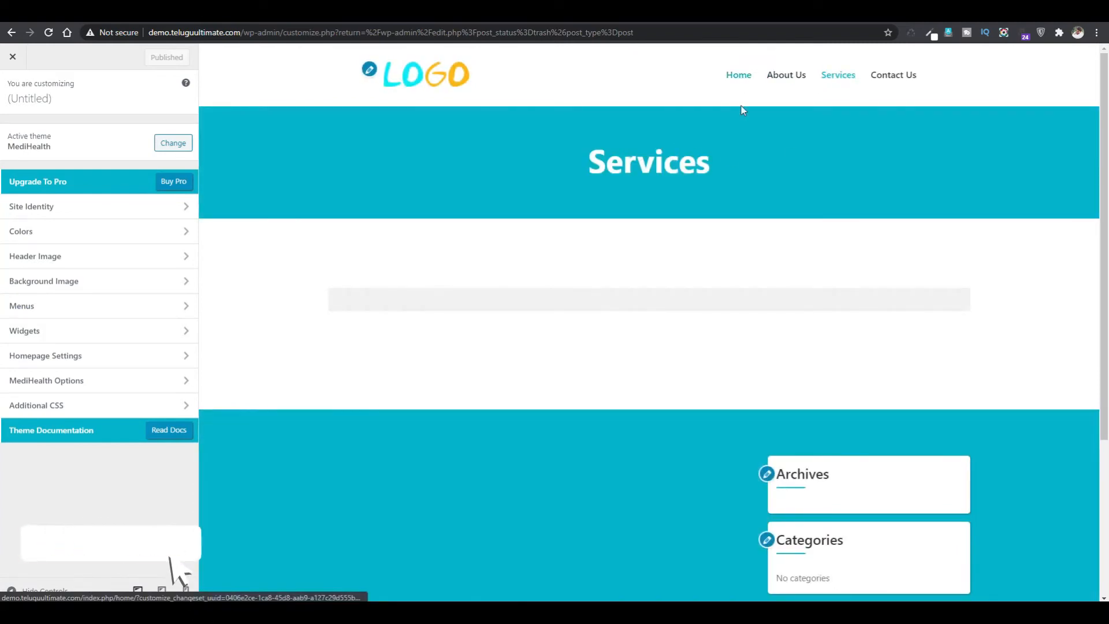
left_click(739, 78)
left_click_drag(1104, 138, 1104, 401)
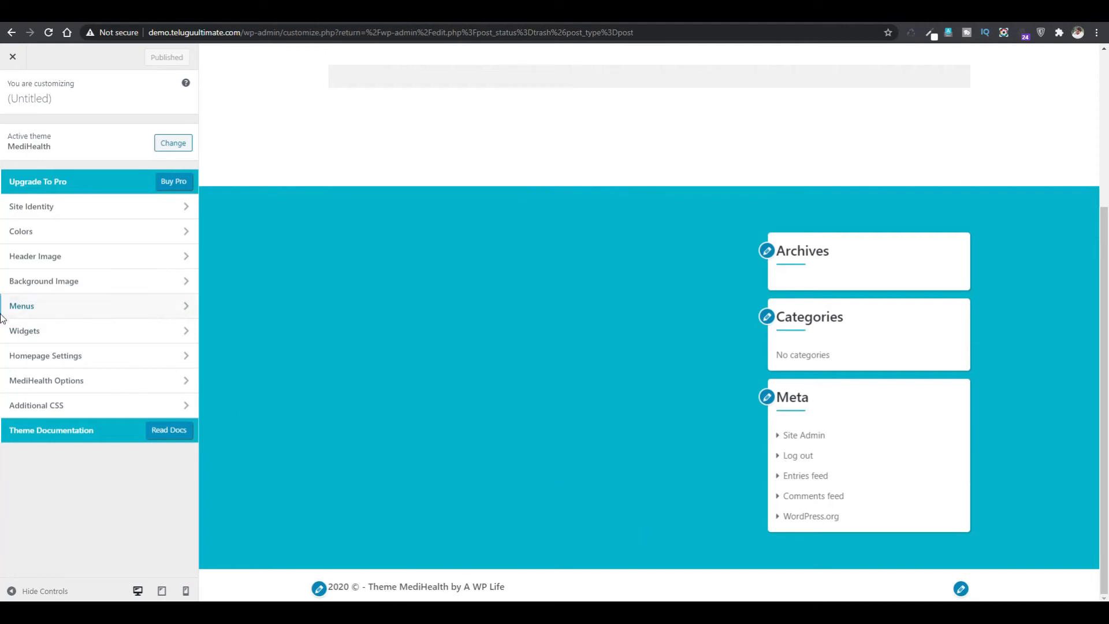
Step: Add a Navigation Menu widget to the Footer Widget First Column area
left_click(80, 341)
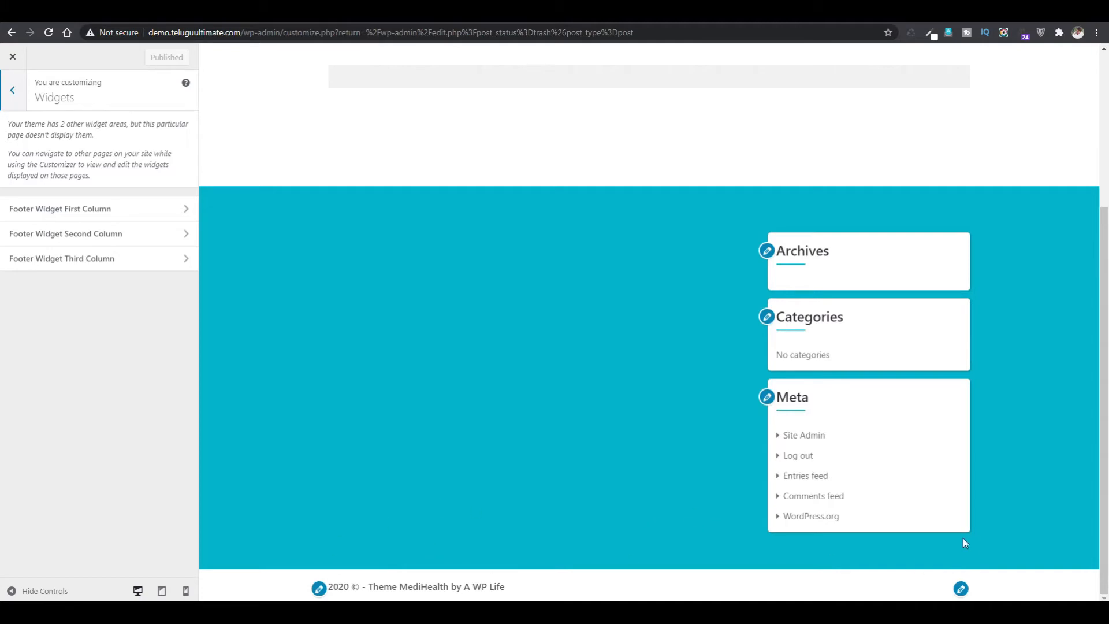
left_click(104, 210)
left_click(161, 156)
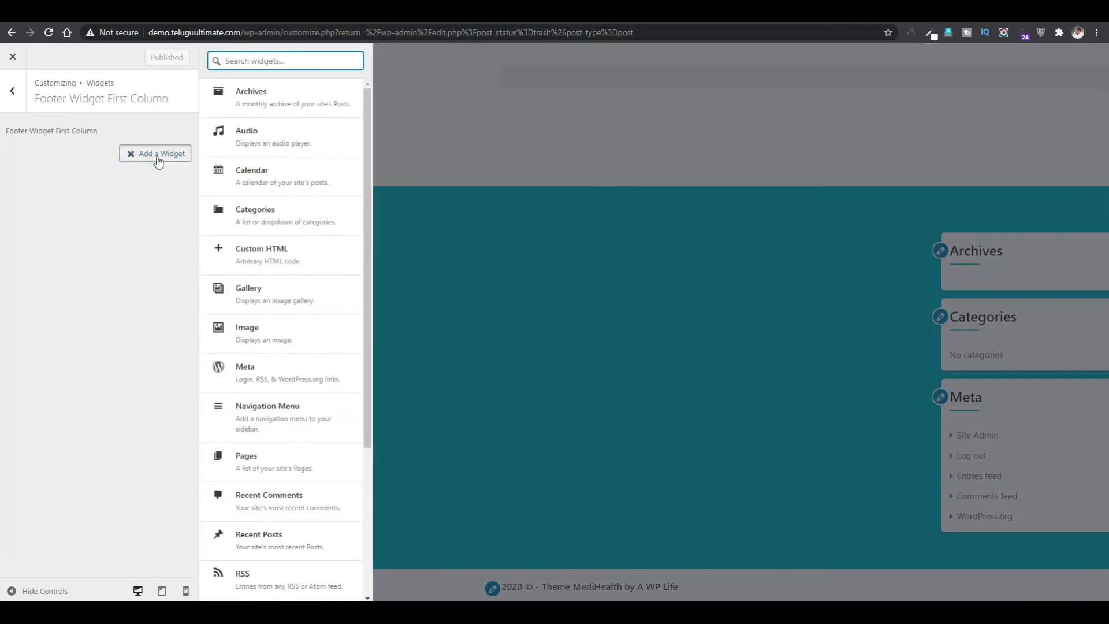
type("menu")
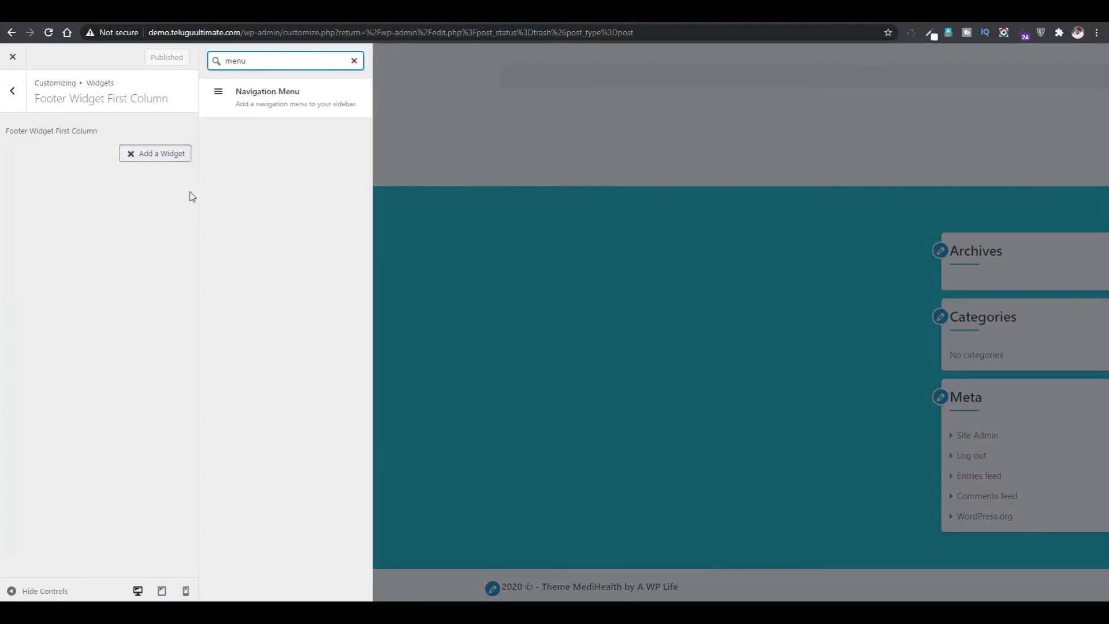
left_click(308, 102)
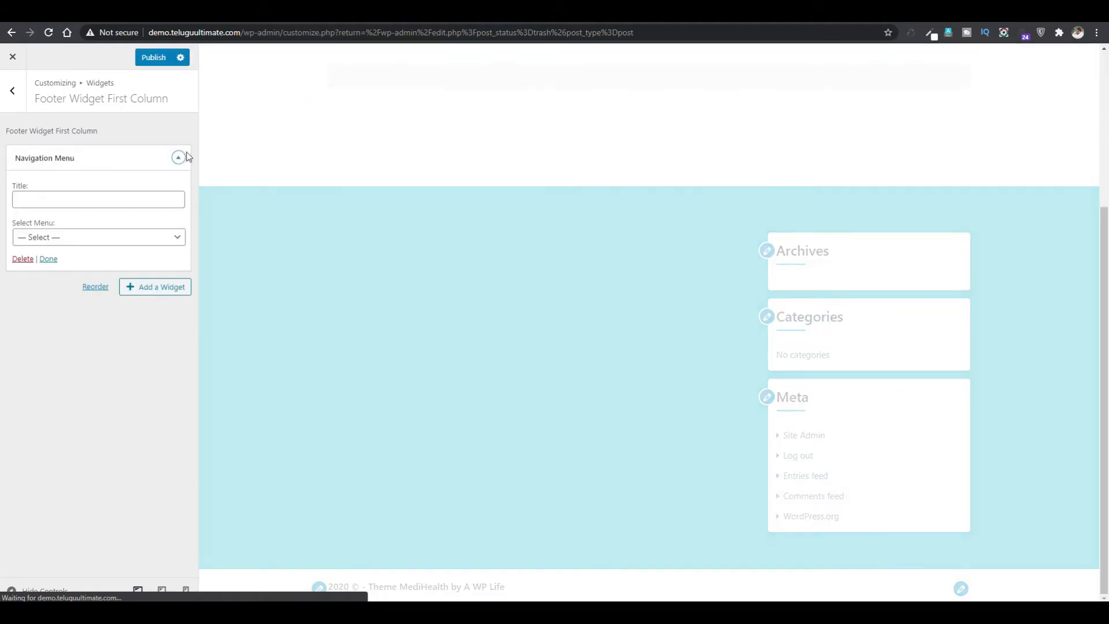
Step: Assign Primary menu to the Navigation Menu widget, title it Footer Menu, and publish the change
left_click(55, 237)
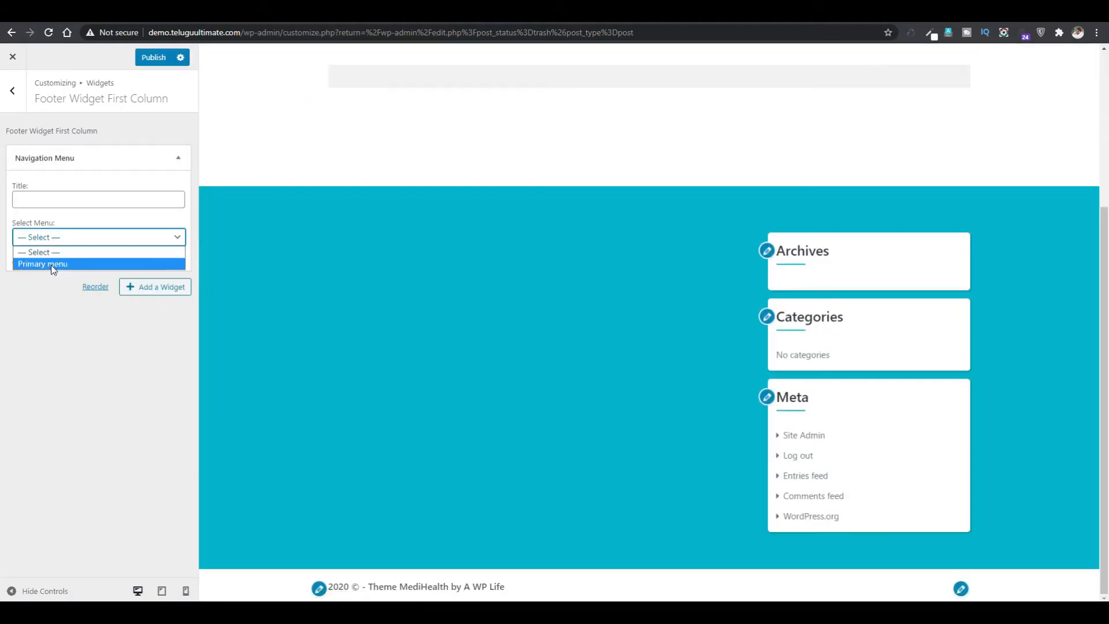
left_click(51, 265)
left_click(61, 198)
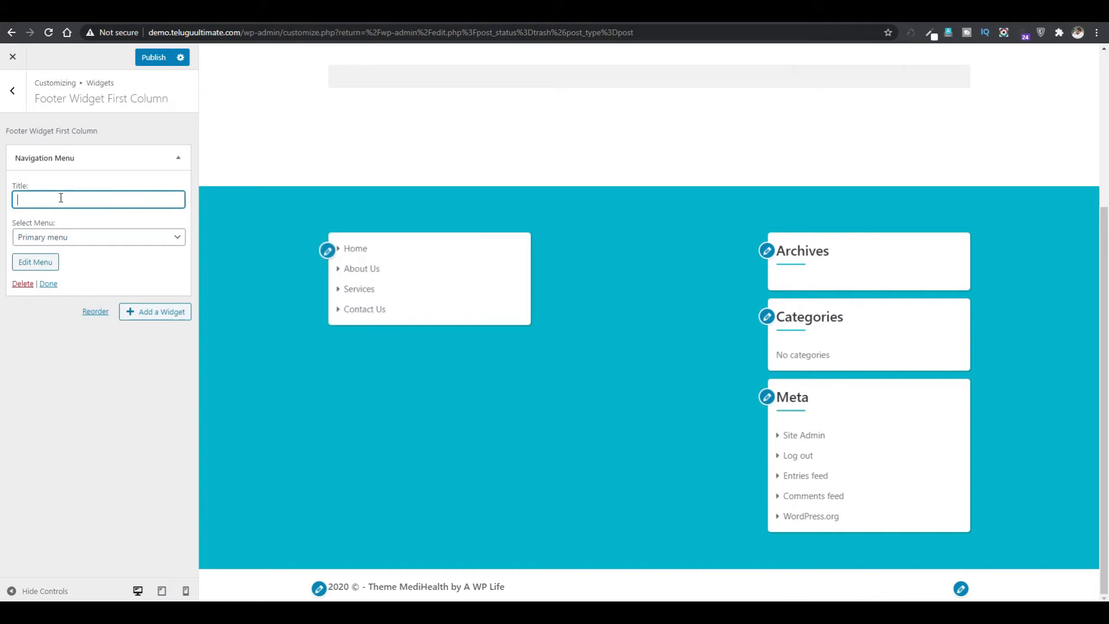
type("Footer Menu")
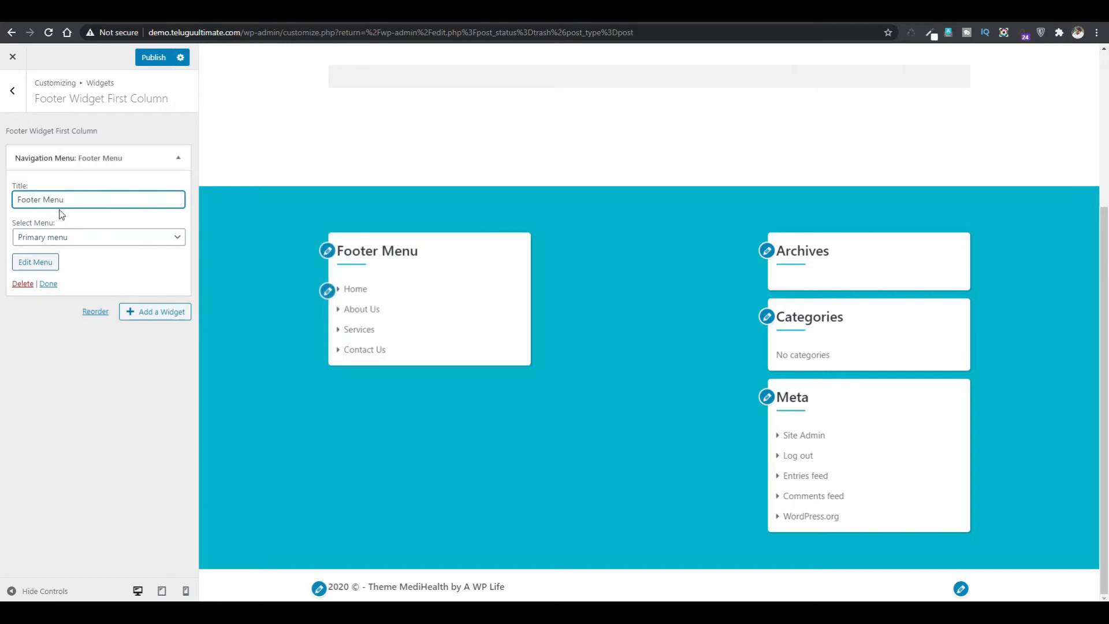
left_click(72, 238)
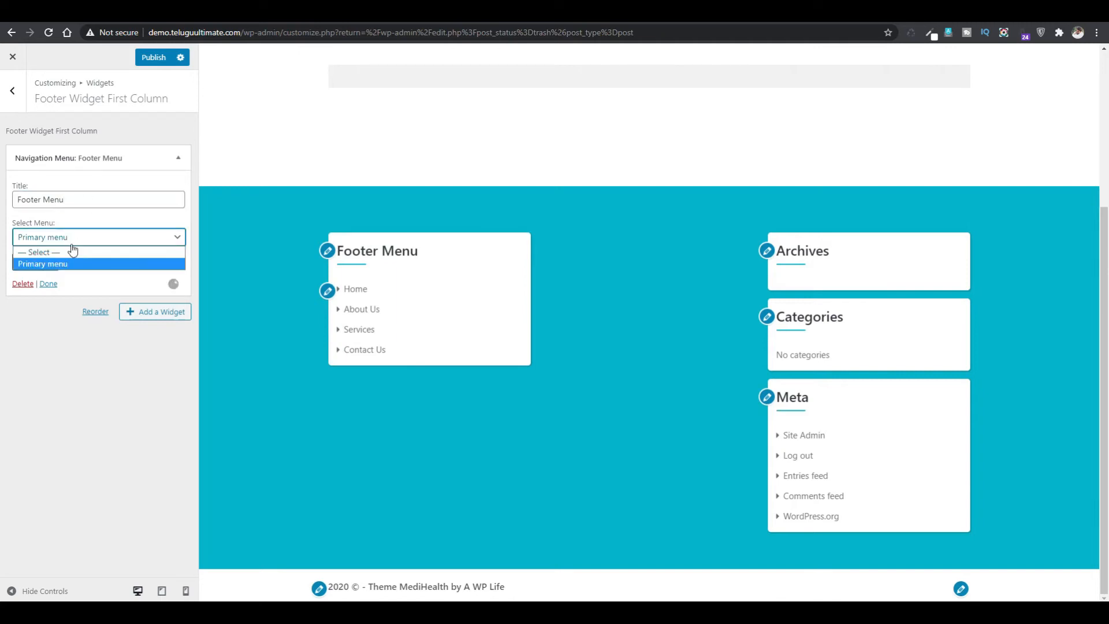
left_click(68, 265)
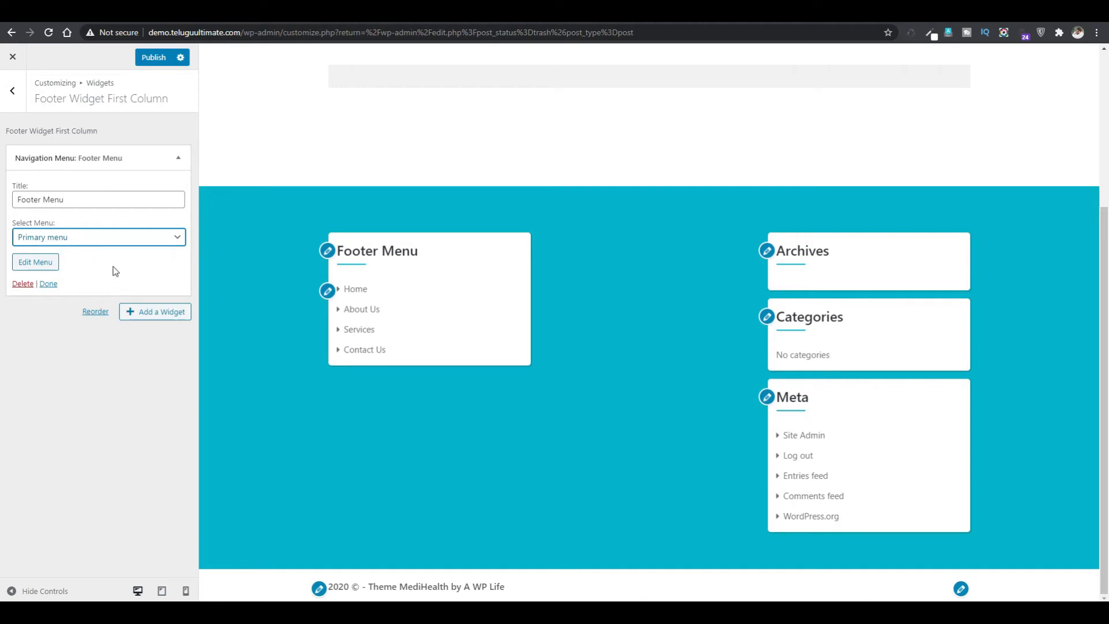
left_click(162, 58)
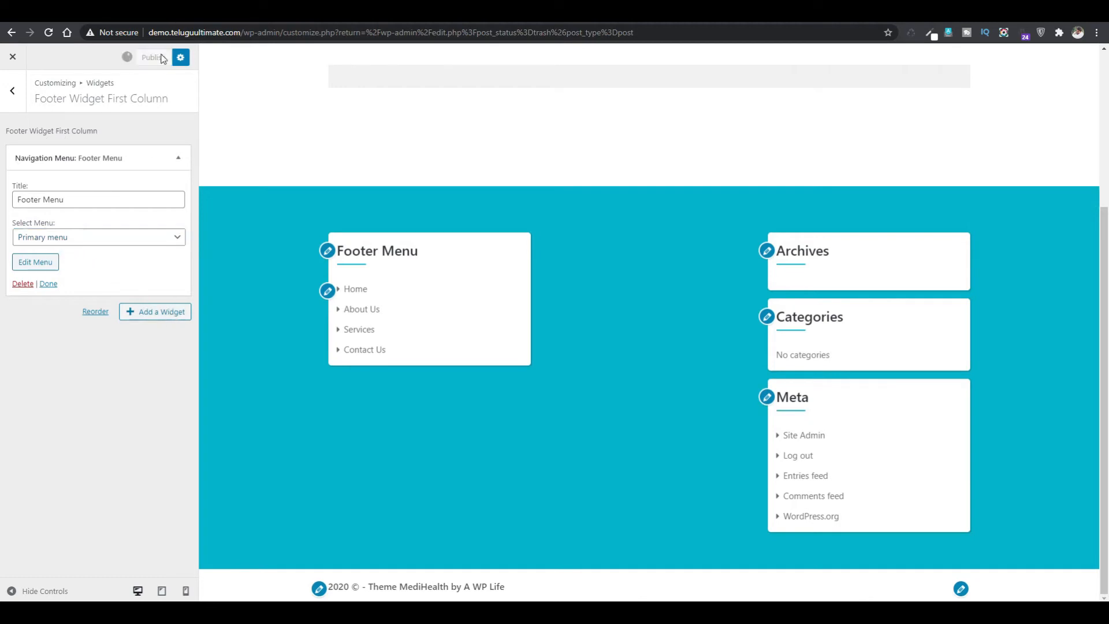
Step: Add a Calendar widget titled Calendar to the Footer Widget Second Column area and publish it
left_click(13, 90)
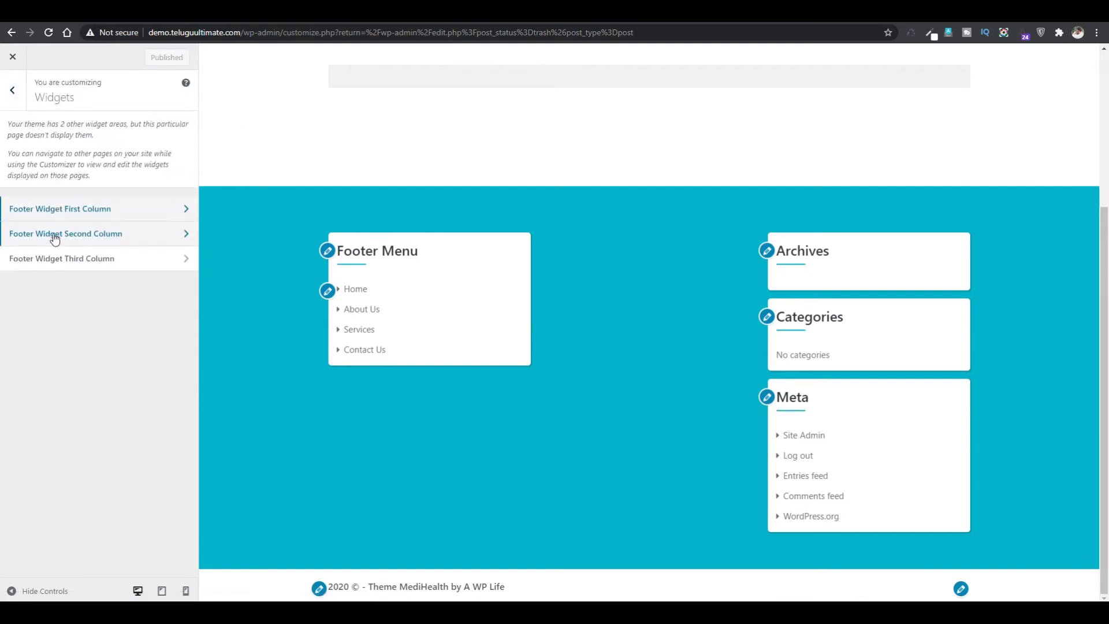
left_click(104, 238)
left_click(150, 154)
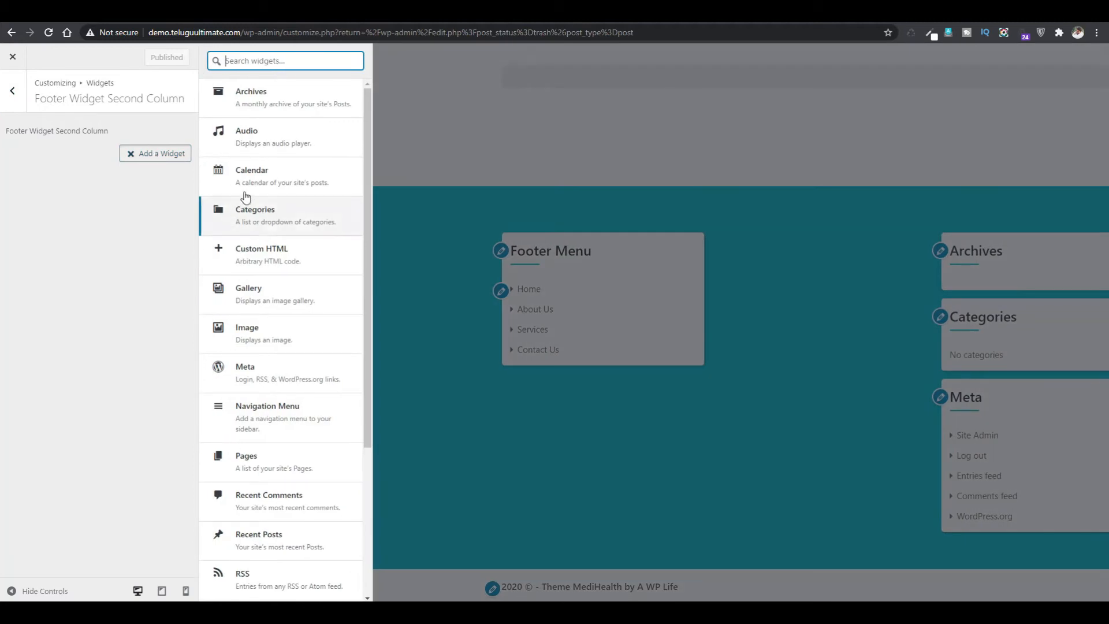
left_click(269, 180)
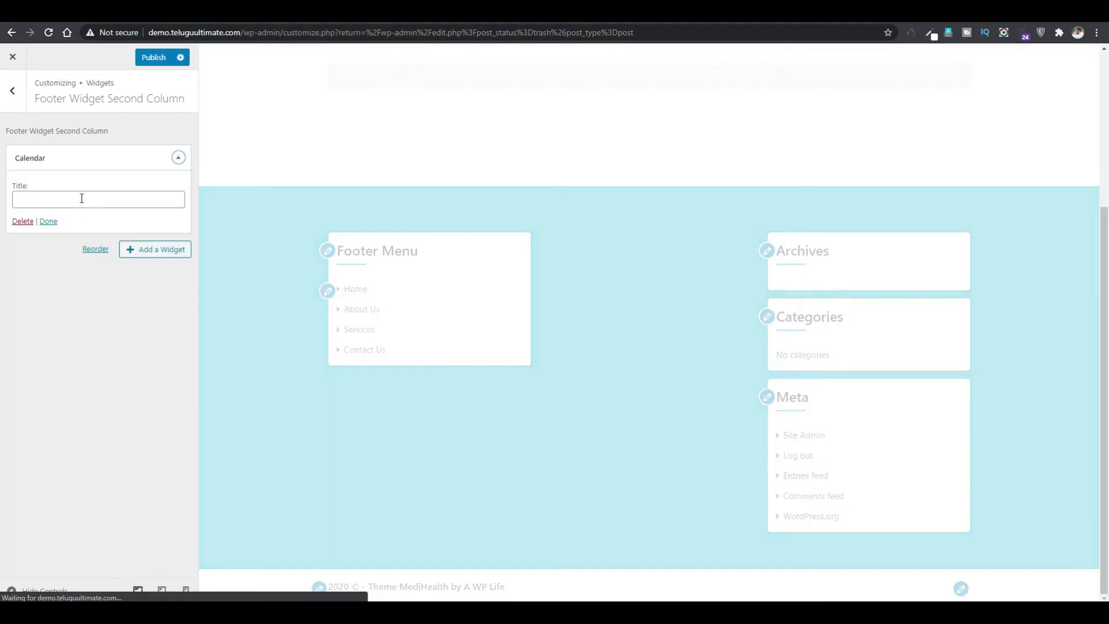
left_click(82, 198)
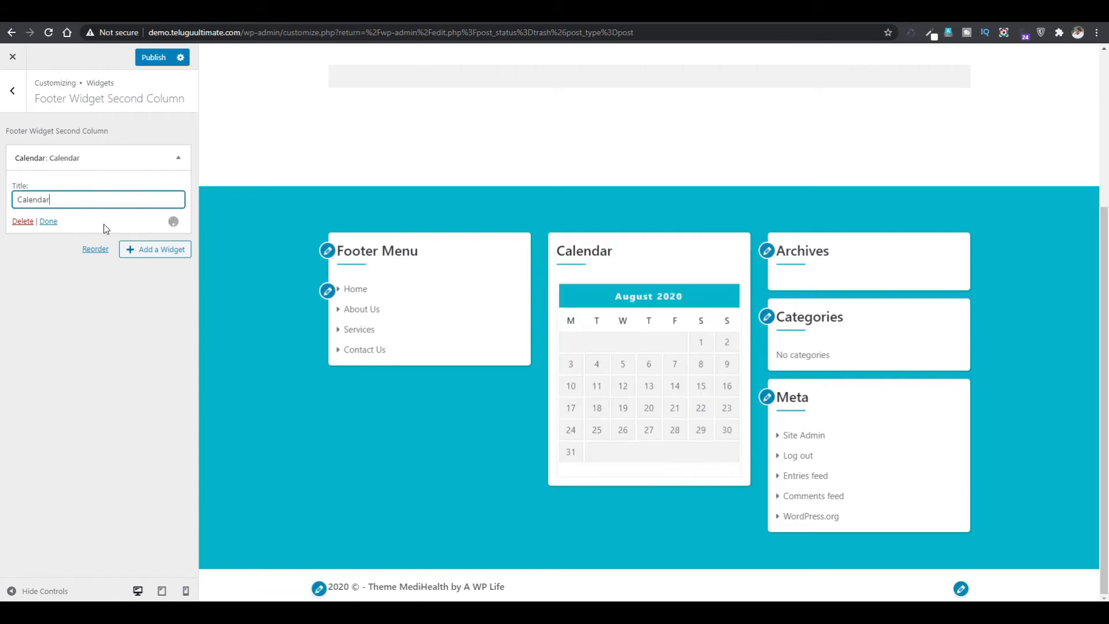
left_click(50, 221)
left_click(138, 57)
Step: Remove the Meta and Archives widgets from the Footer Widget Third Column area and publish the change
left_click(12, 102)
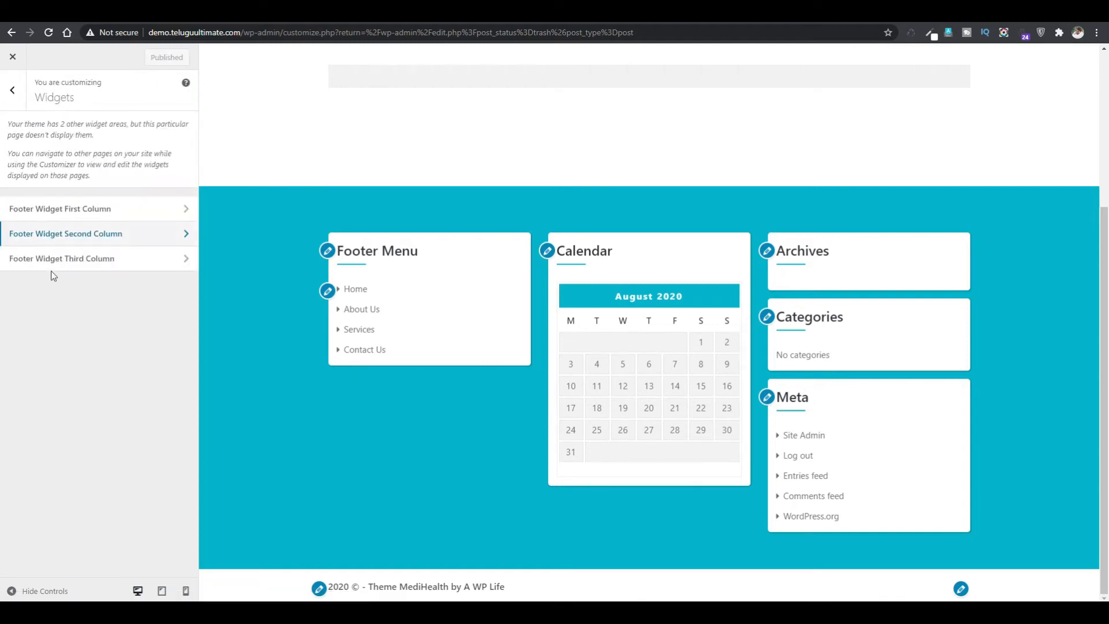
left_click(112, 260)
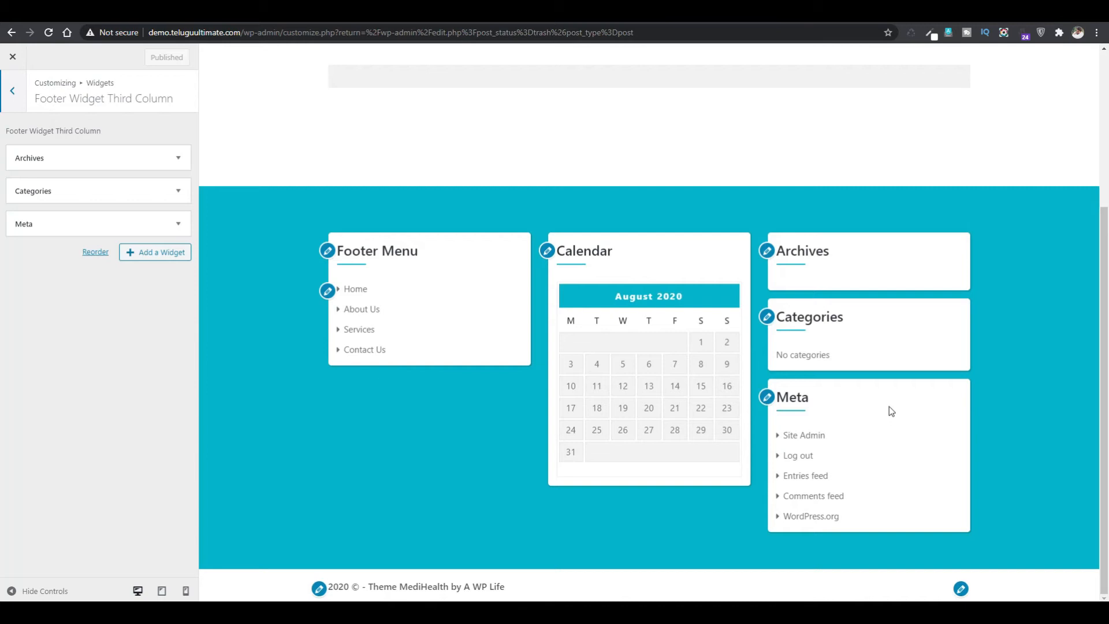
left_click(178, 223)
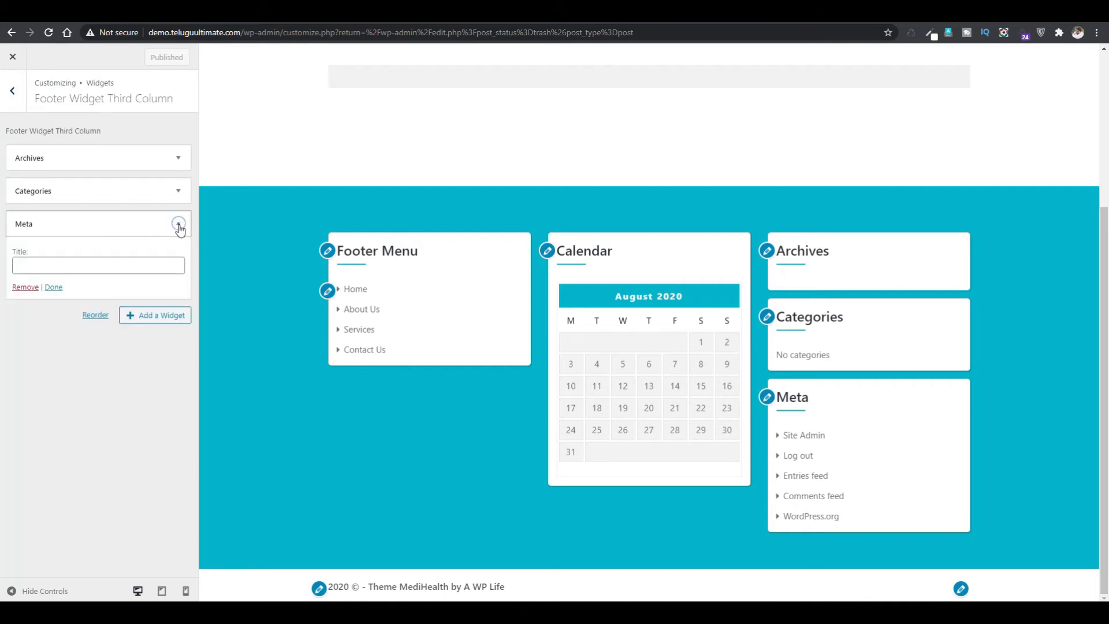
left_click(26, 287)
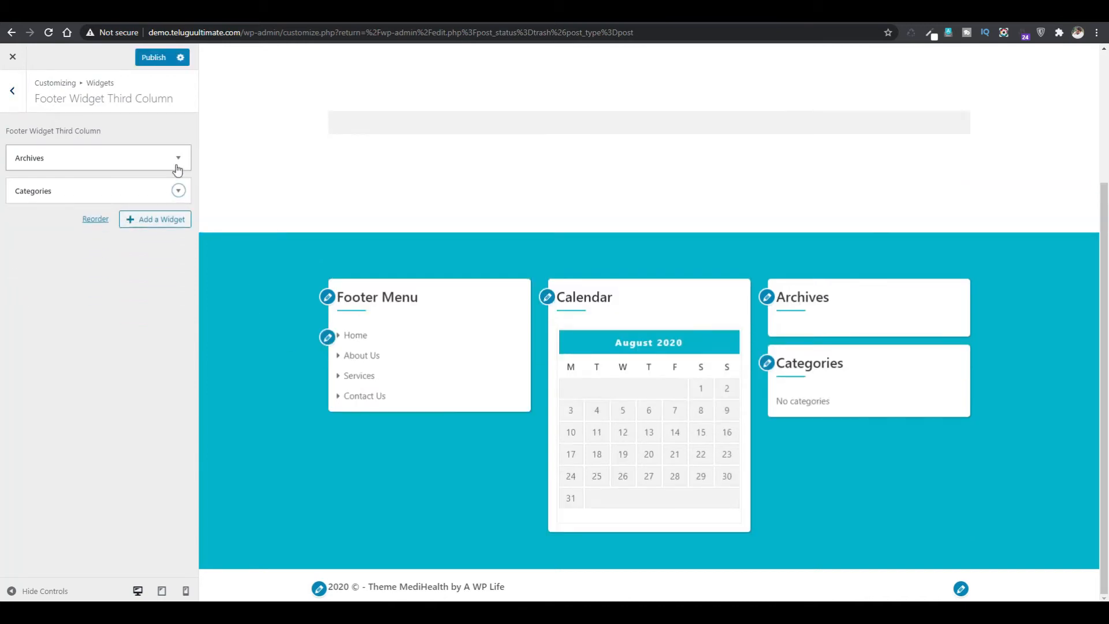
left_click(178, 158)
left_click(25, 253)
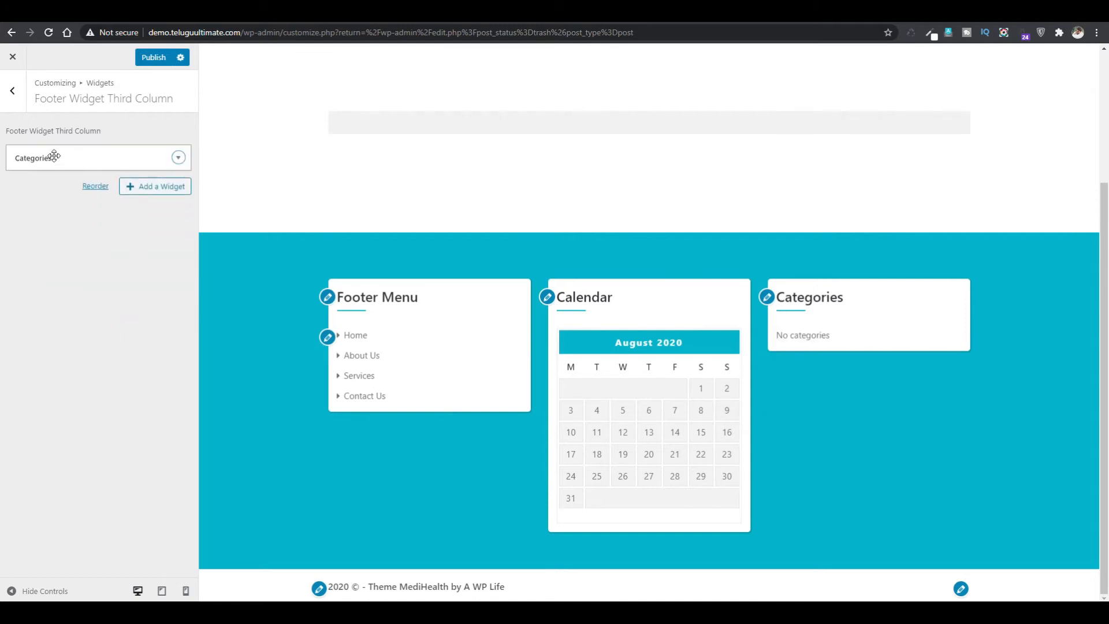
left_click(157, 57)
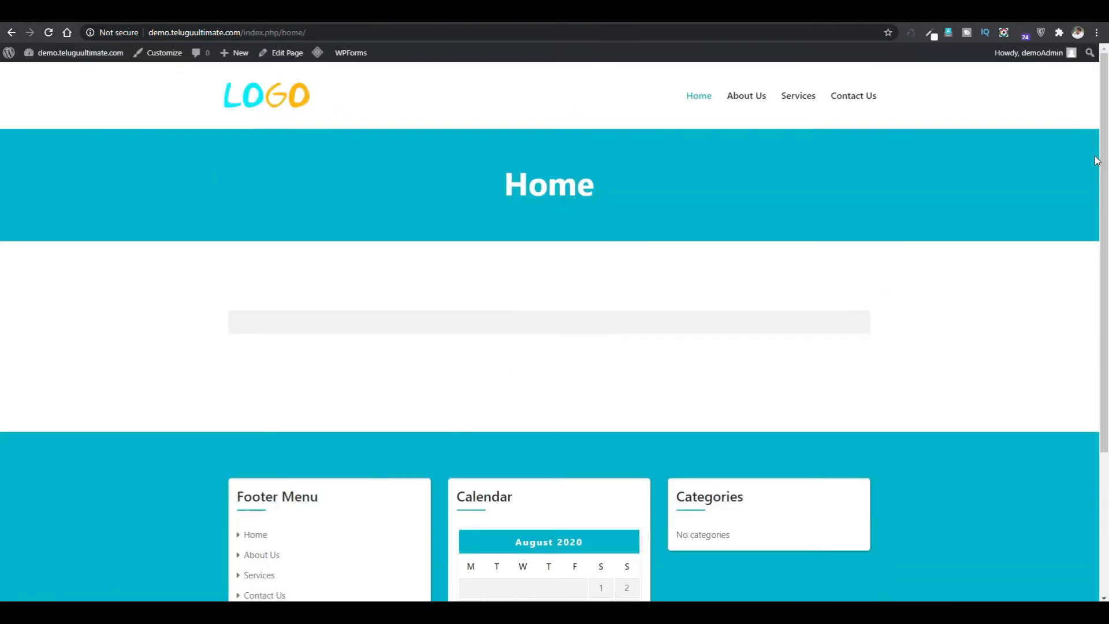
Step: Review the footer widgets on the live Home page and return to the customizer's main list of settings
scroll(1096, 160, "down", 3)
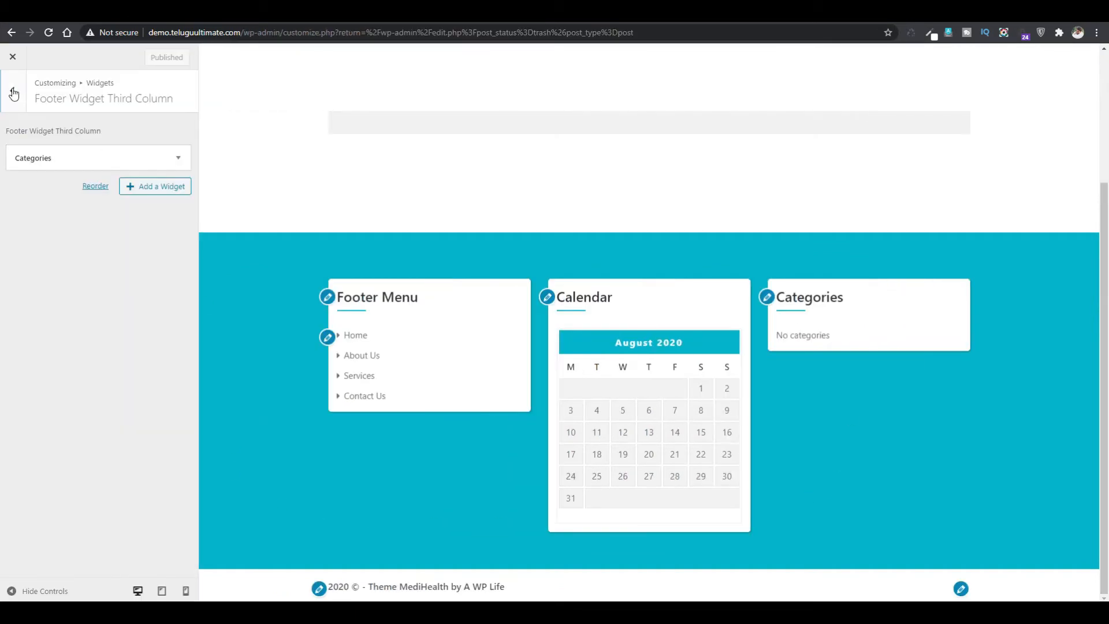
left_click(15, 91)
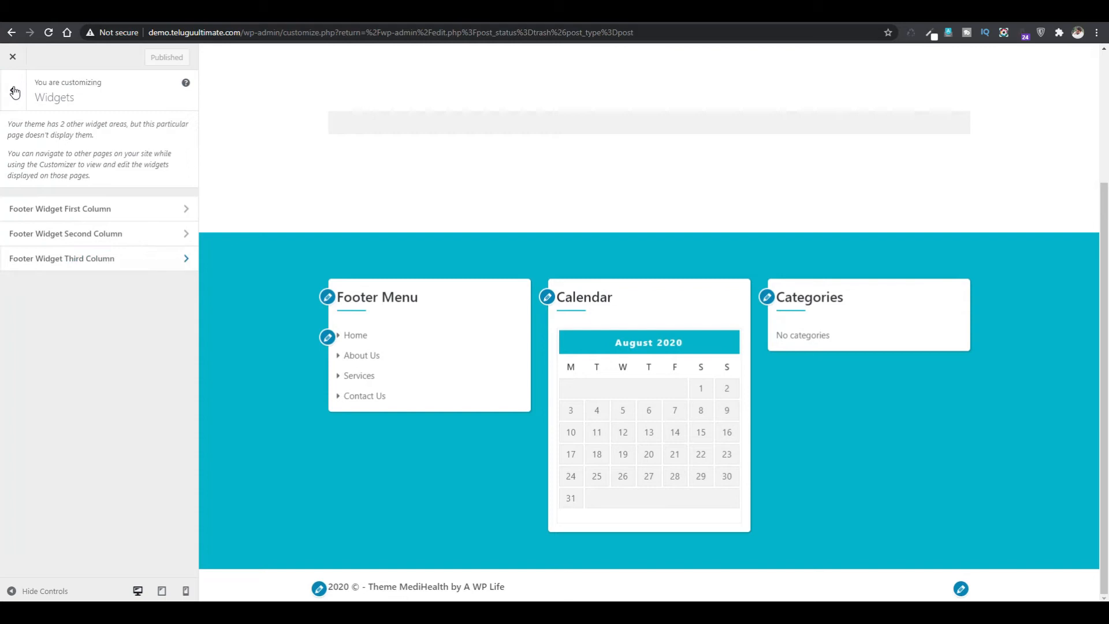
left_click(14, 93)
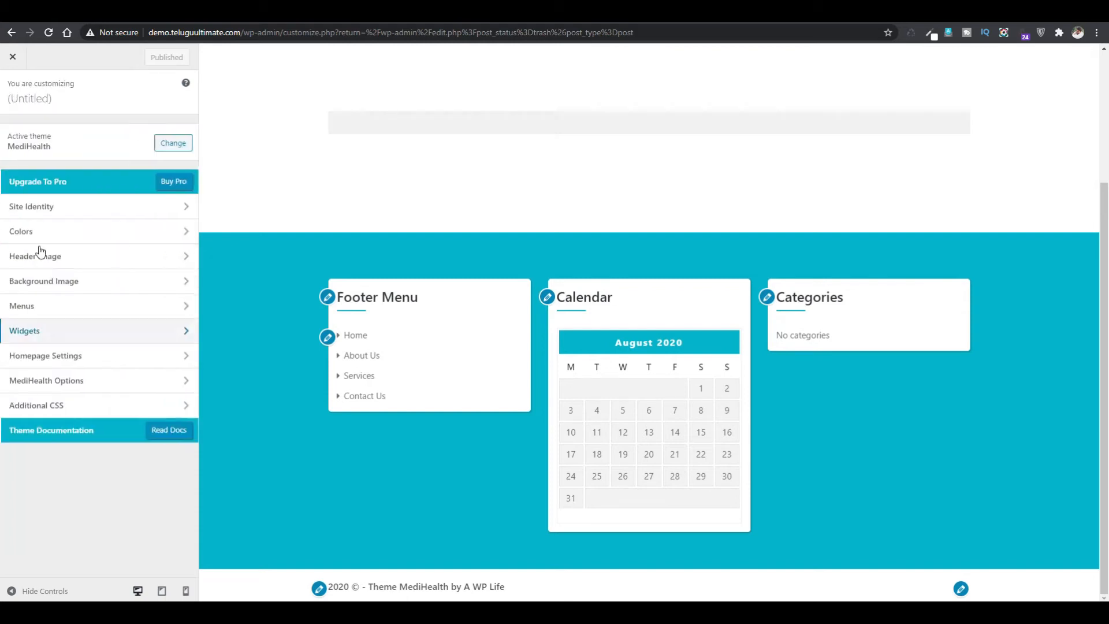
left_click(51, 333)
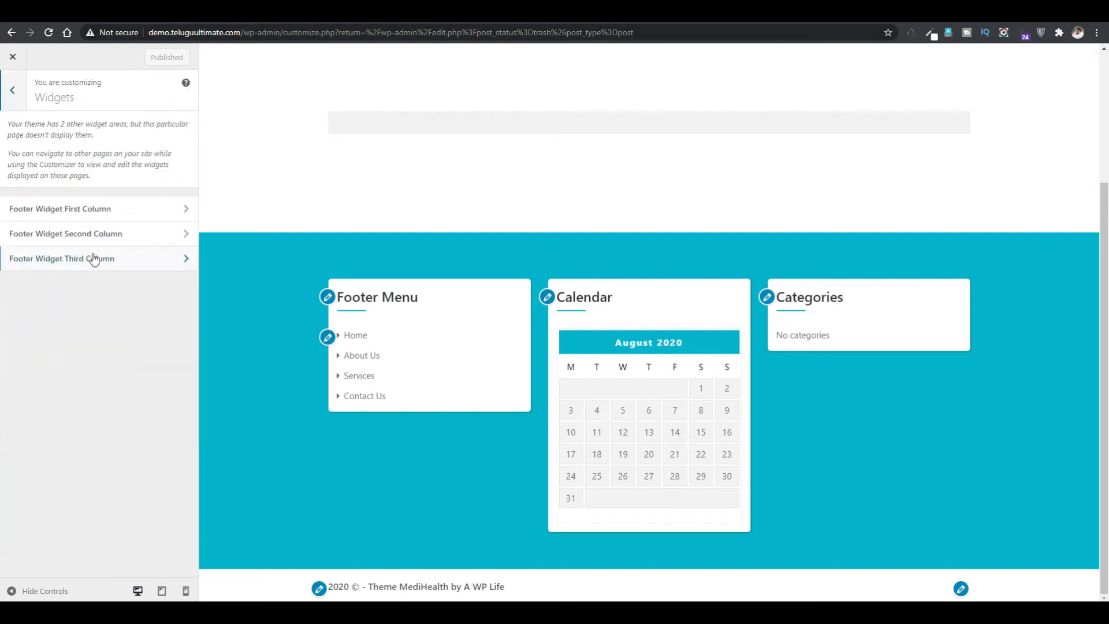
left_click(12, 89)
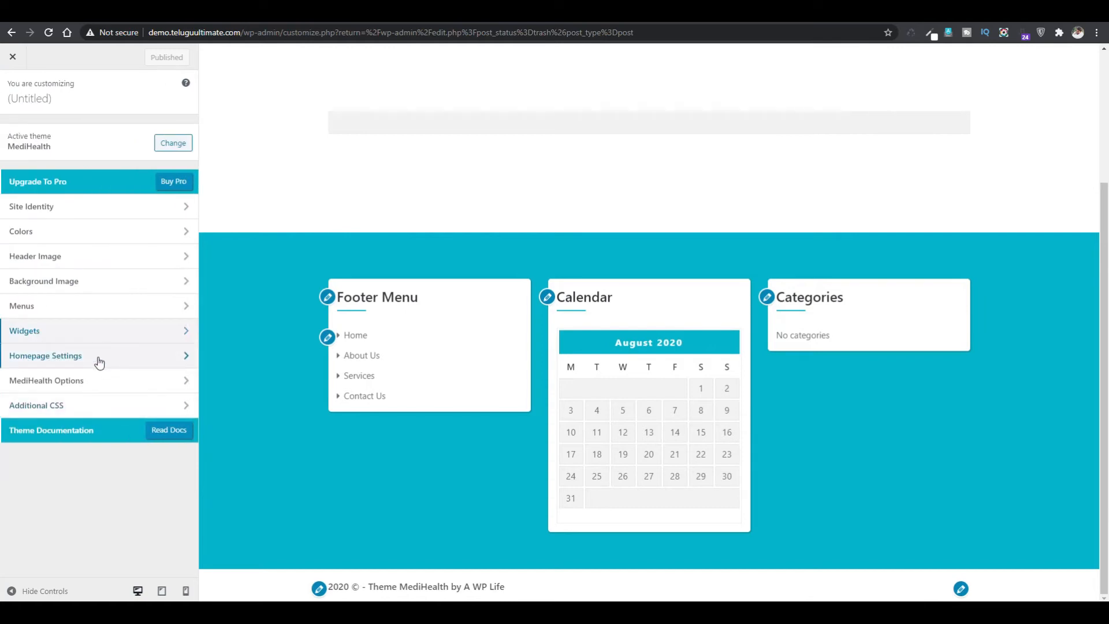
Step: Open Homepage Settings in the customizer and examine the page that the live site's logo leads to
left_click(99, 359)
left_click(185, 12)
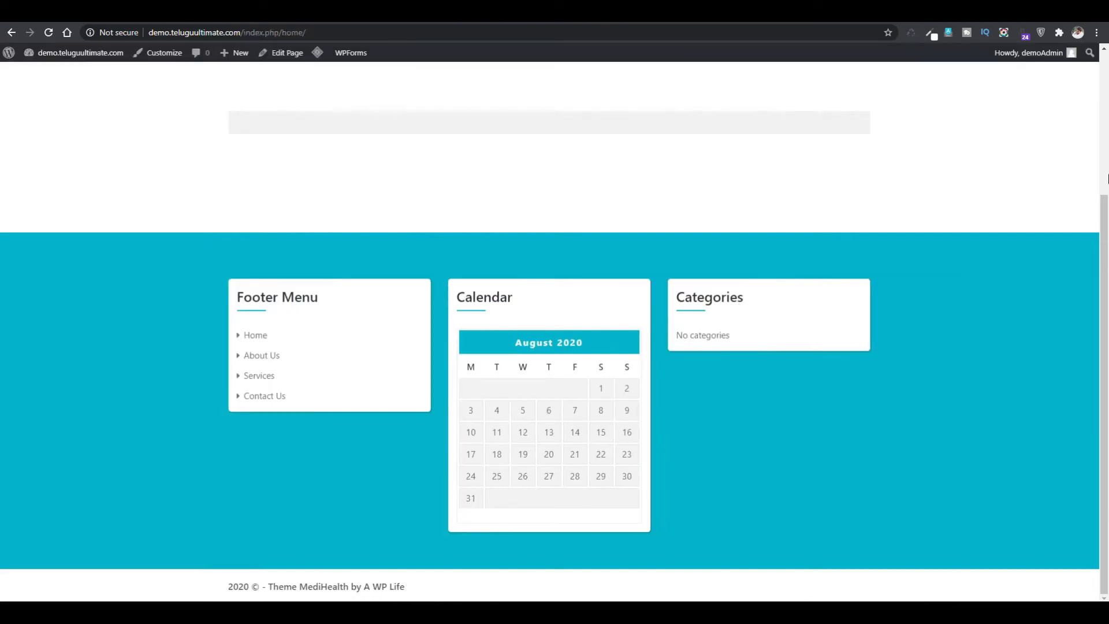
left_click_drag(1097, 243, 1003, 67)
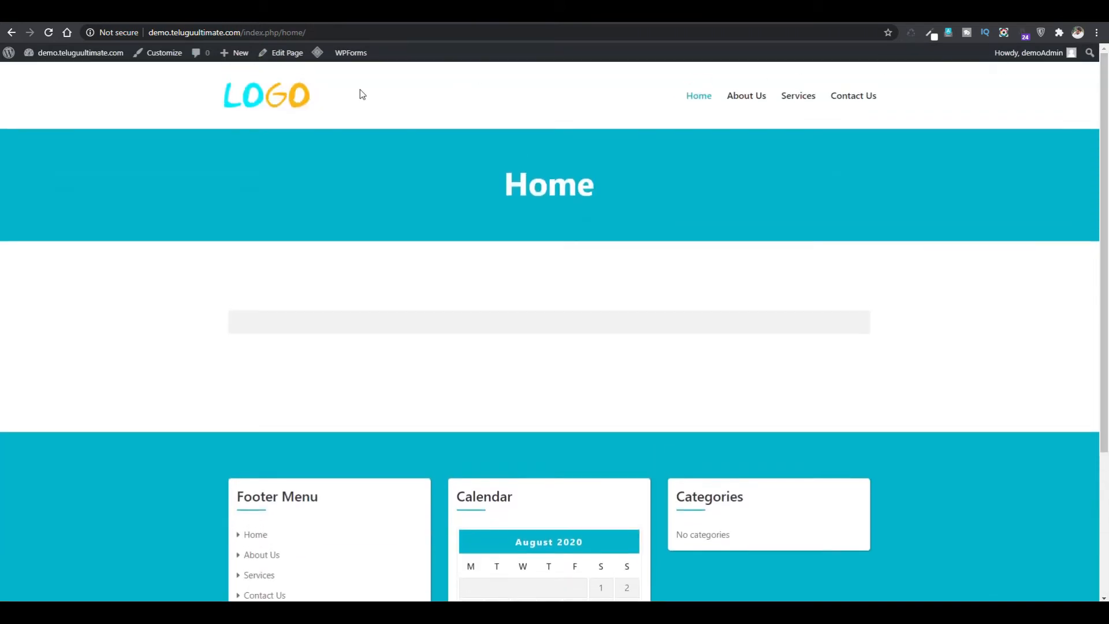
left_click(300, 97)
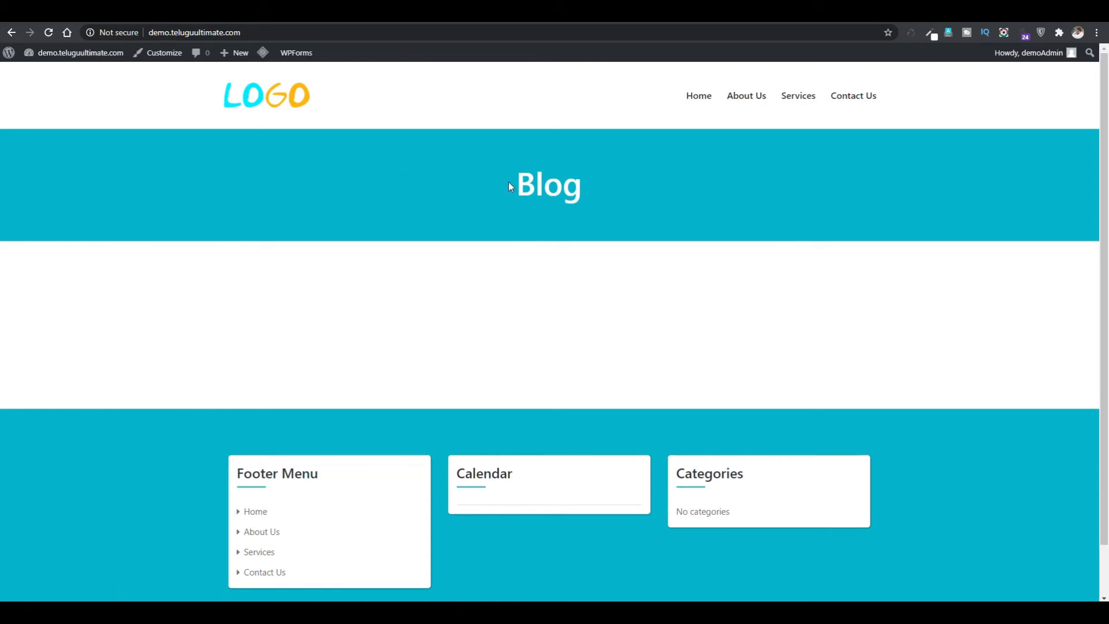
double_click(532, 178)
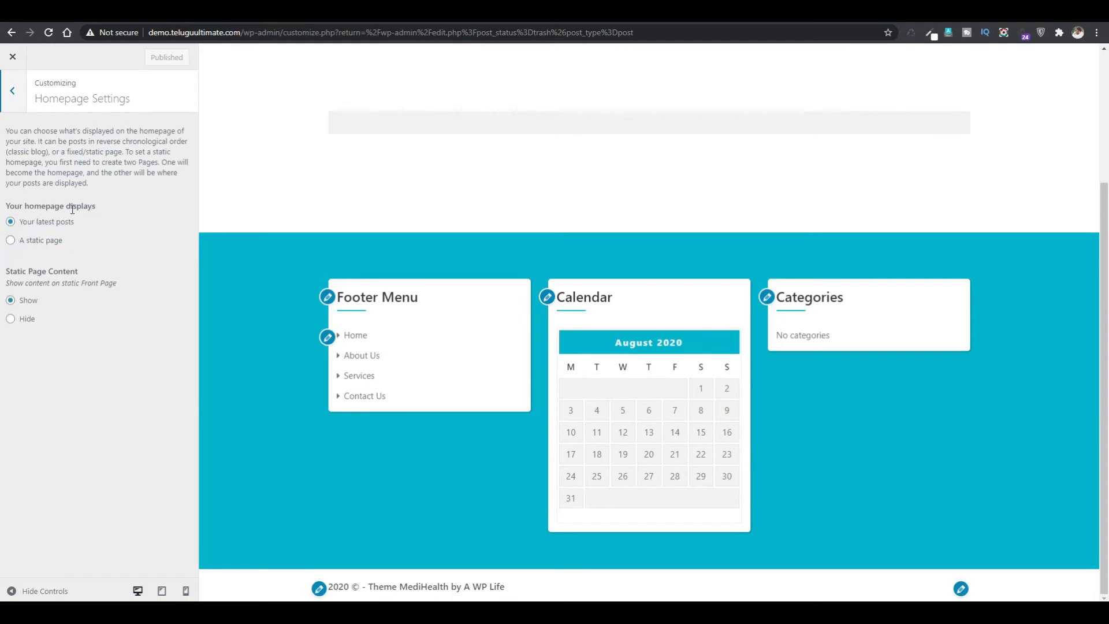
Step: Set the homepage to display the static page Home with no posts page, publish the change and reload the live site
left_click(34, 242)
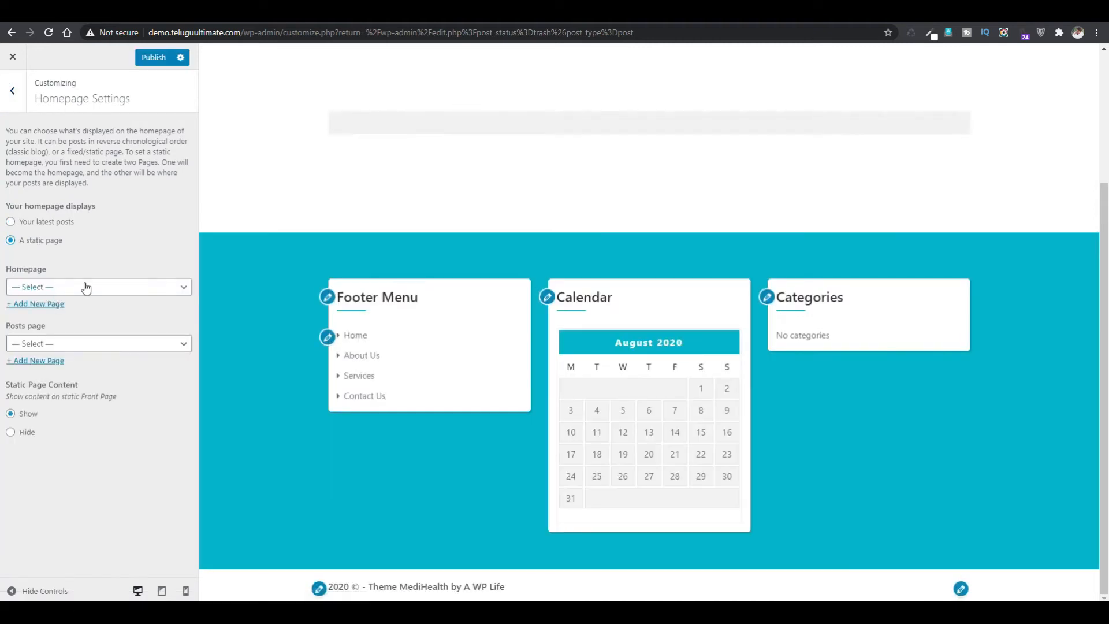
left_click(86, 288)
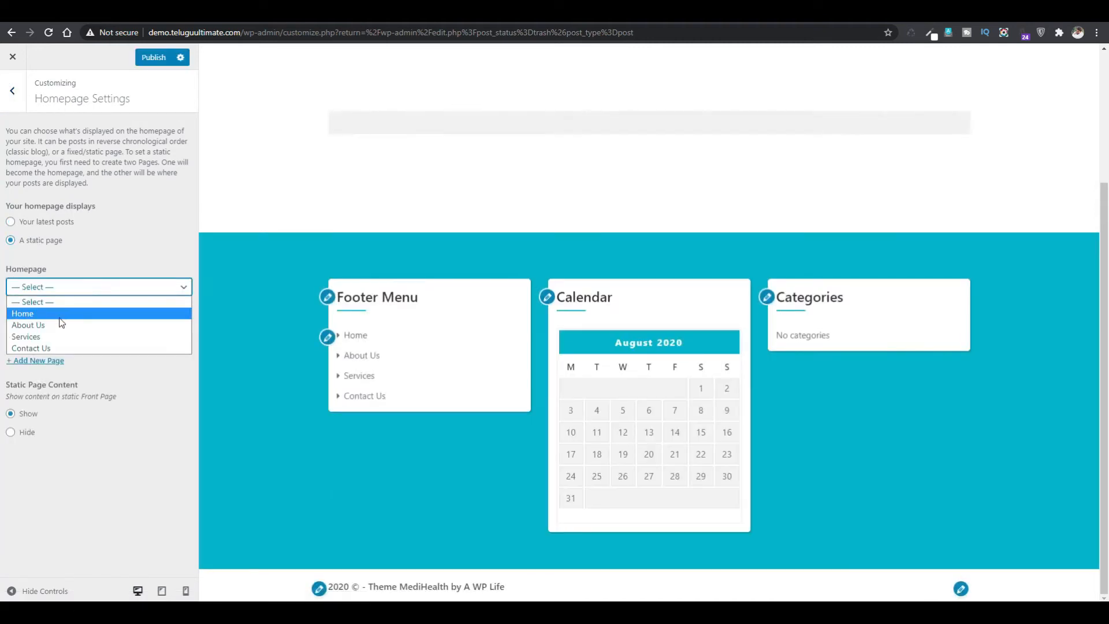
left_click(60, 318)
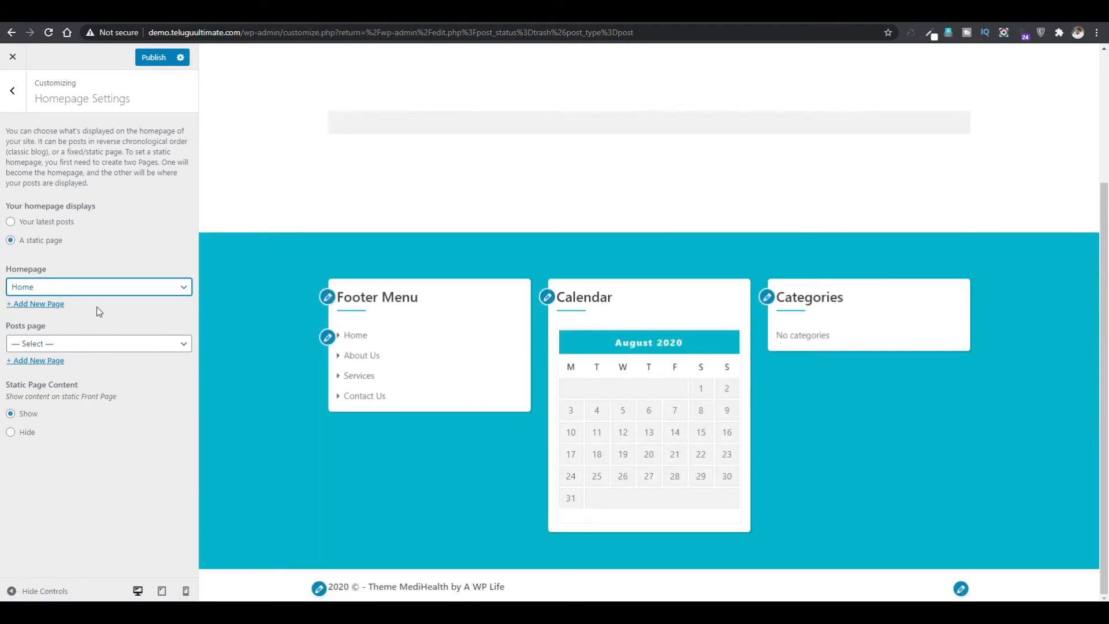
left_click(73, 347)
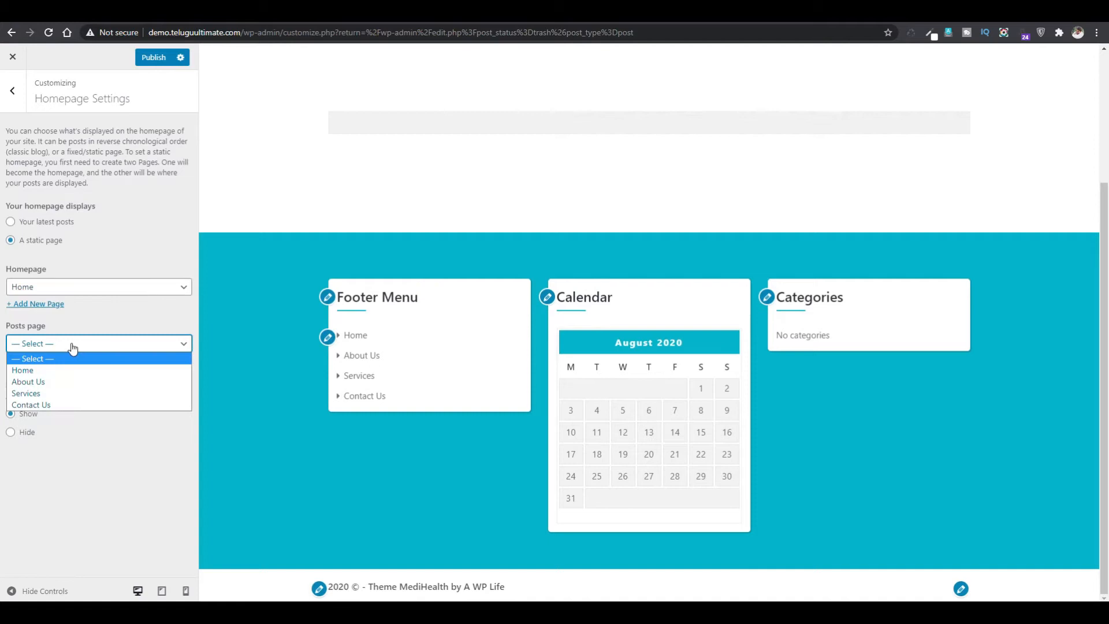
left_click(73, 347)
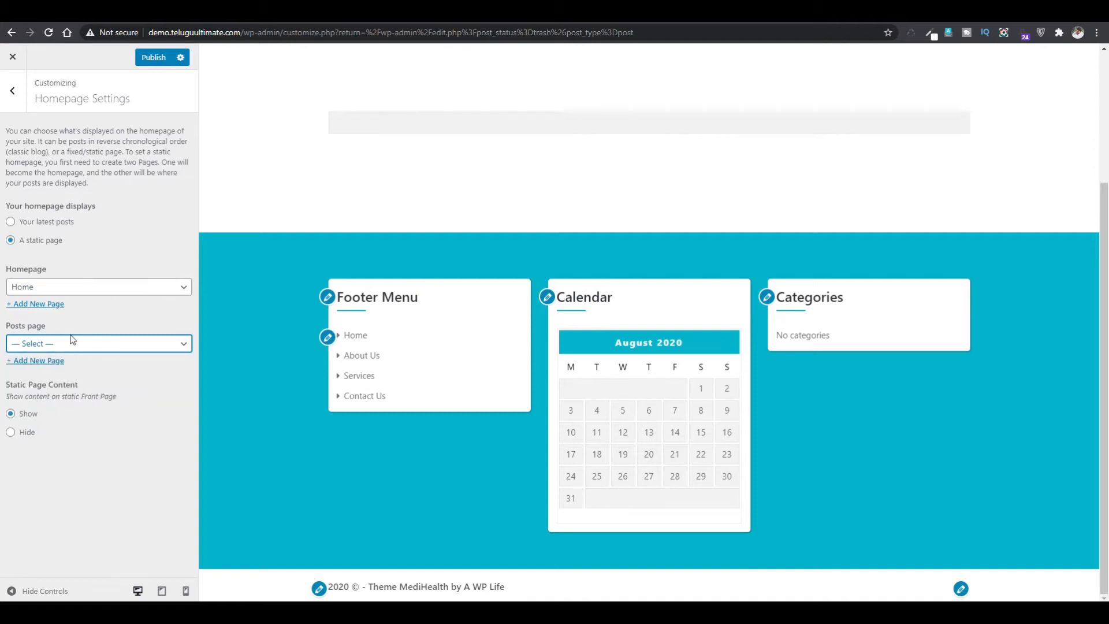
left_click(72, 340)
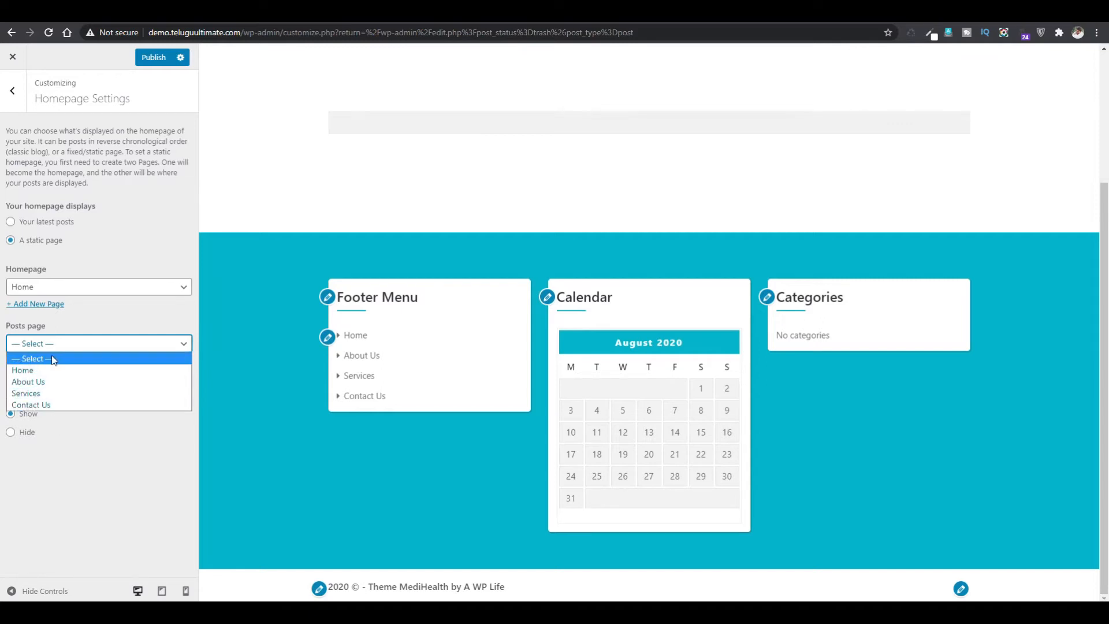
left_click(74, 456)
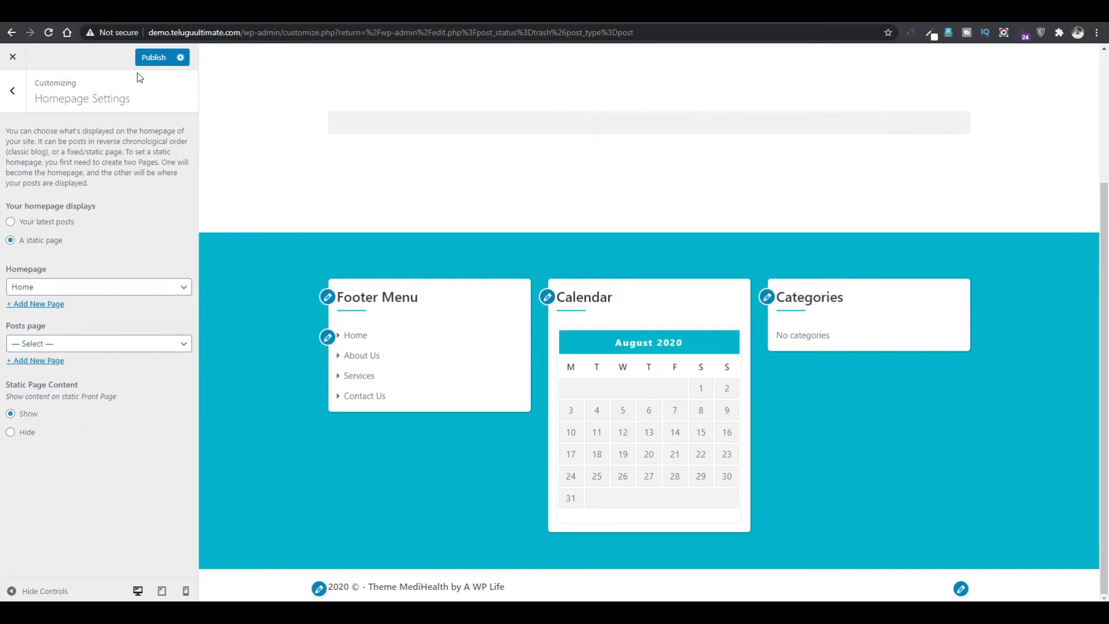
left_click(154, 58)
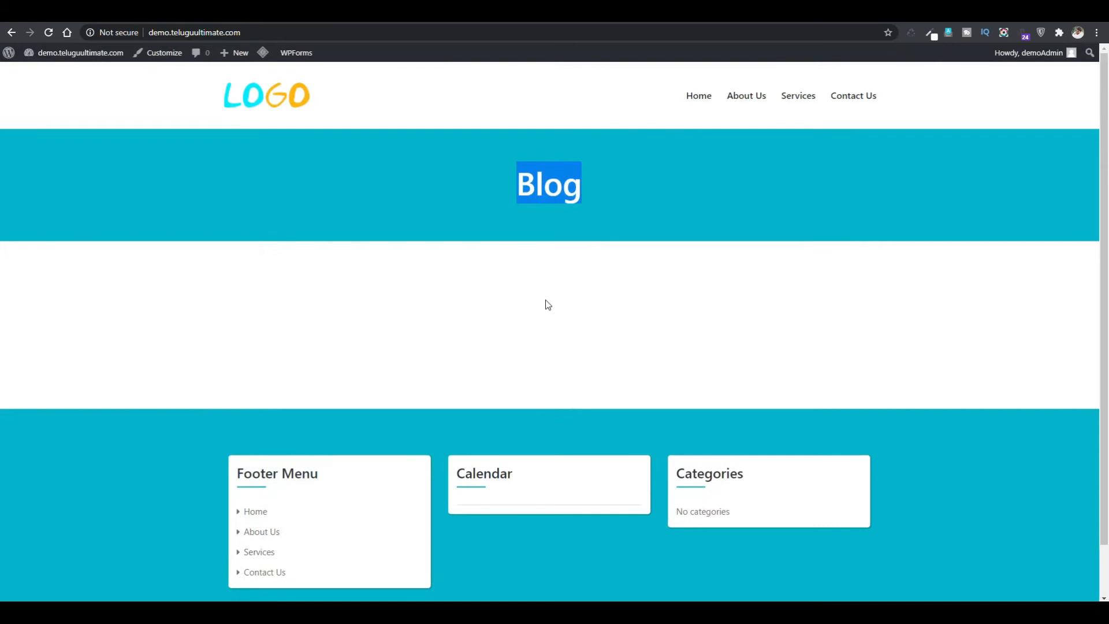
key("F5")
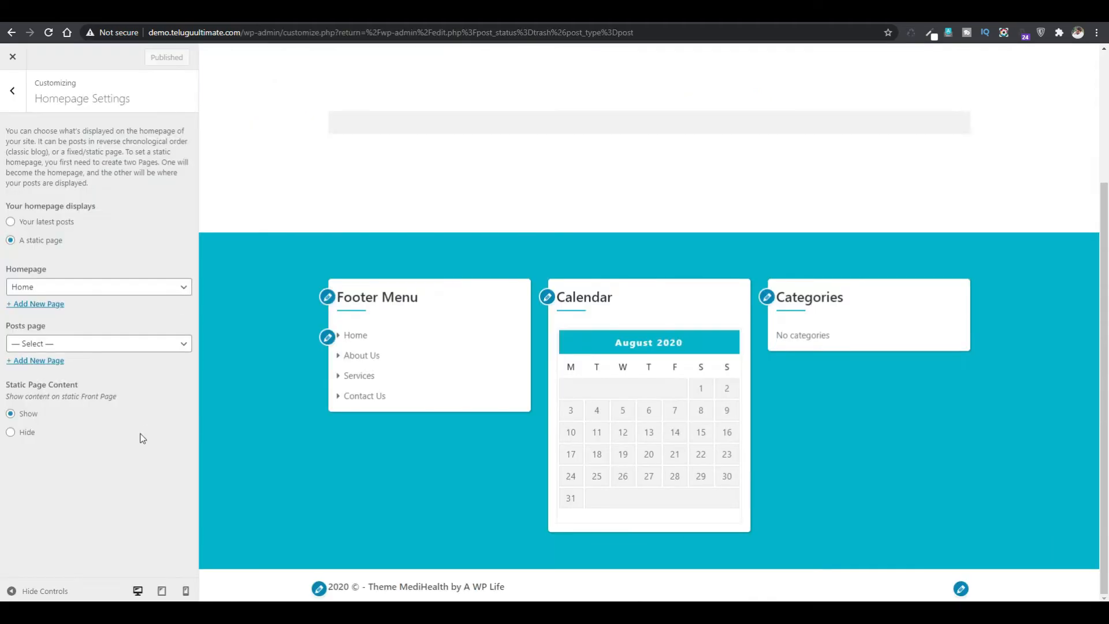
Step: Leave Homepage Settings and open the General section of MediHealth Options to examine its breadcrumb and layout settings
left_click(13, 91)
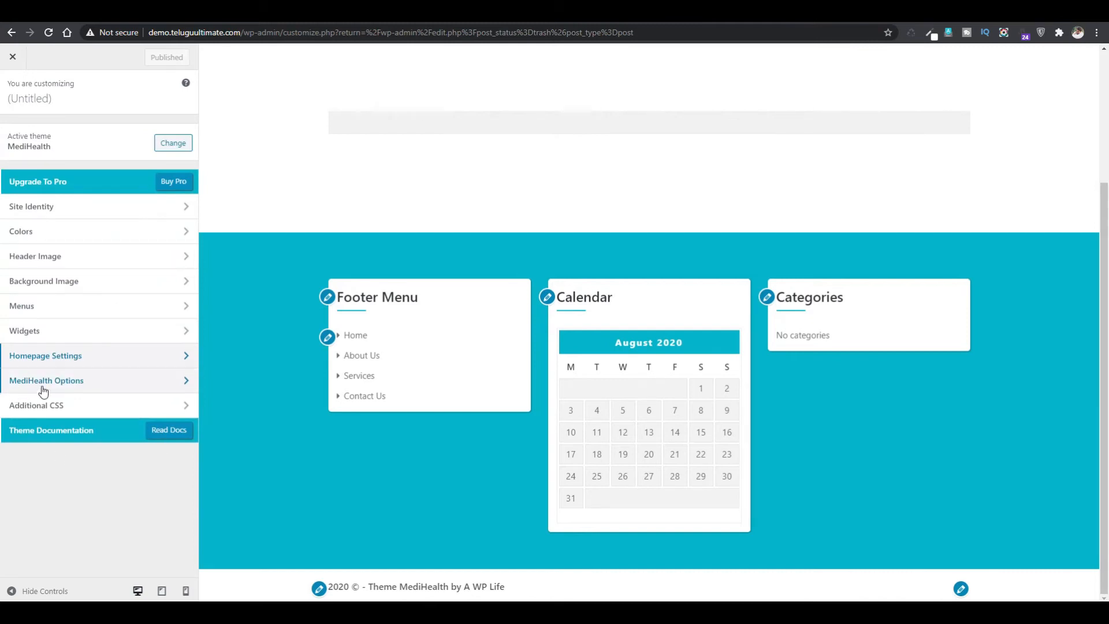
left_click(87, 386)
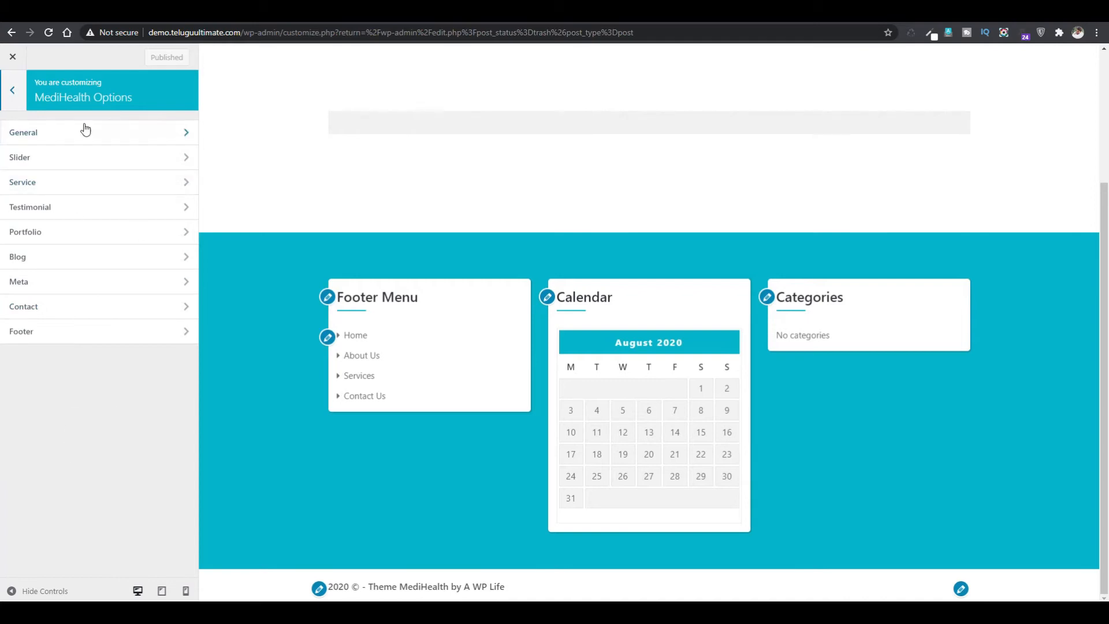
left_click(100, 136)
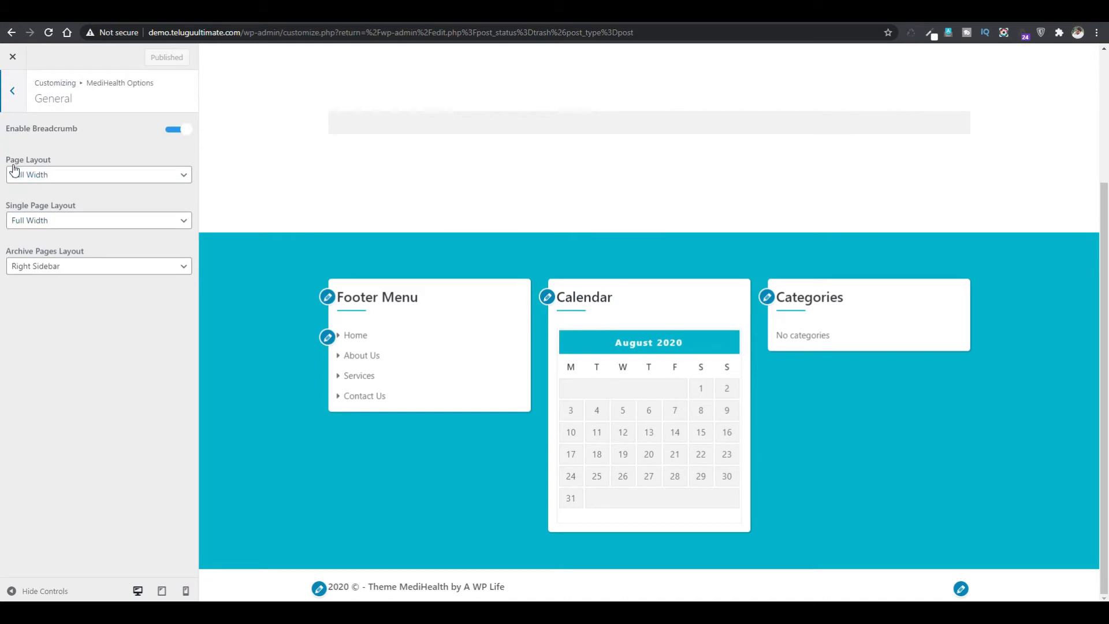
left_click(15, 95)
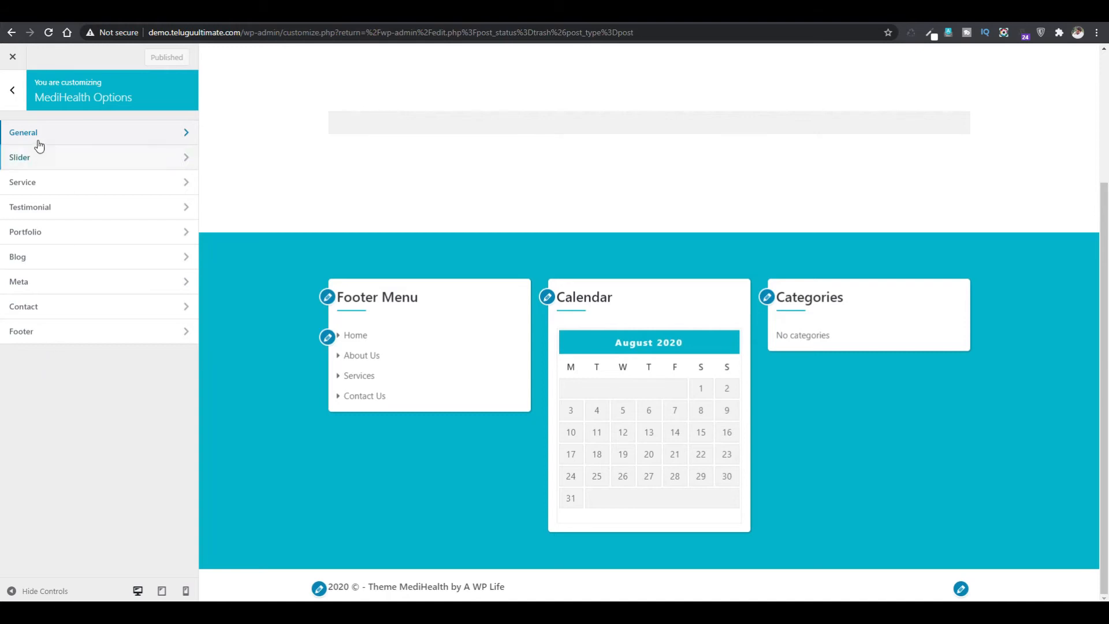
left_click(102, 142)
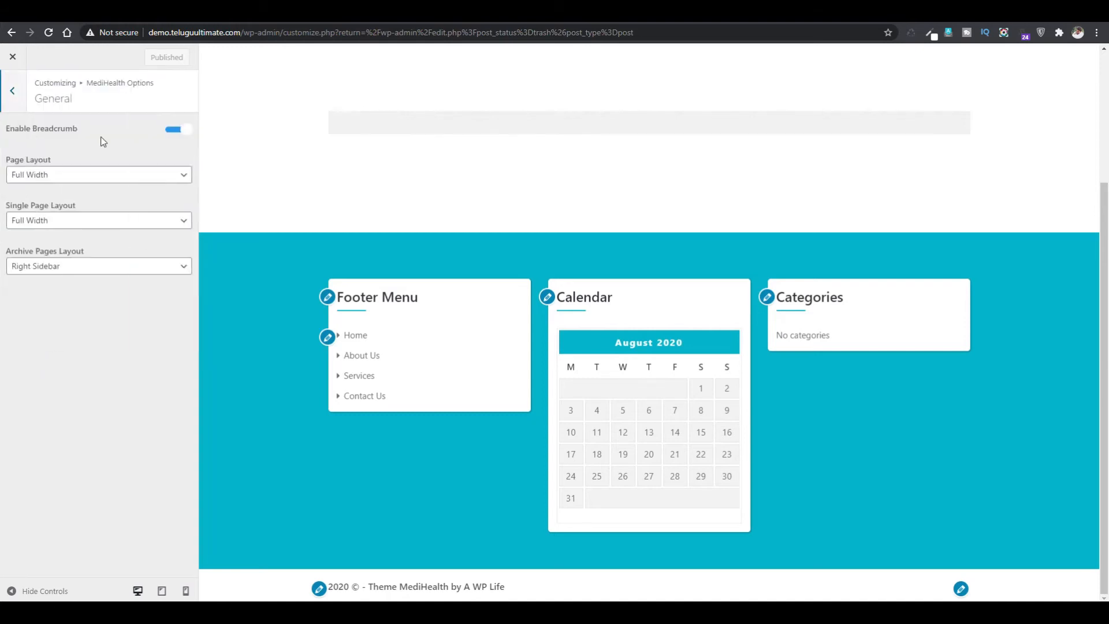
Step: Try the Left Sidebar page layout in the preview, restore Full Width, and leave the General section
left_click(71, 177)
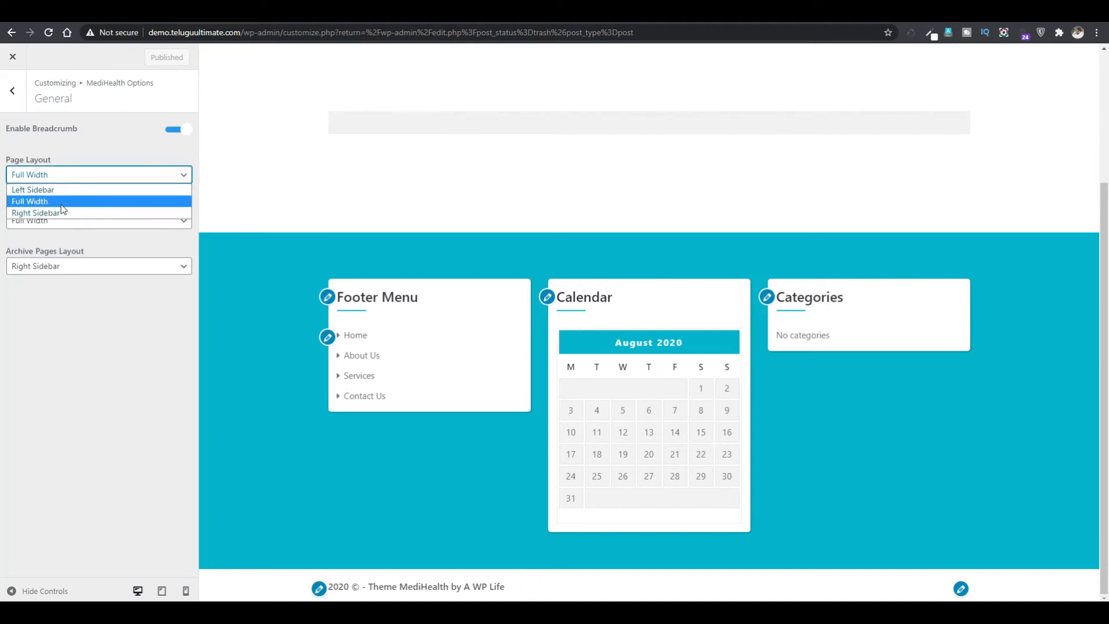
left_click(61, 189)
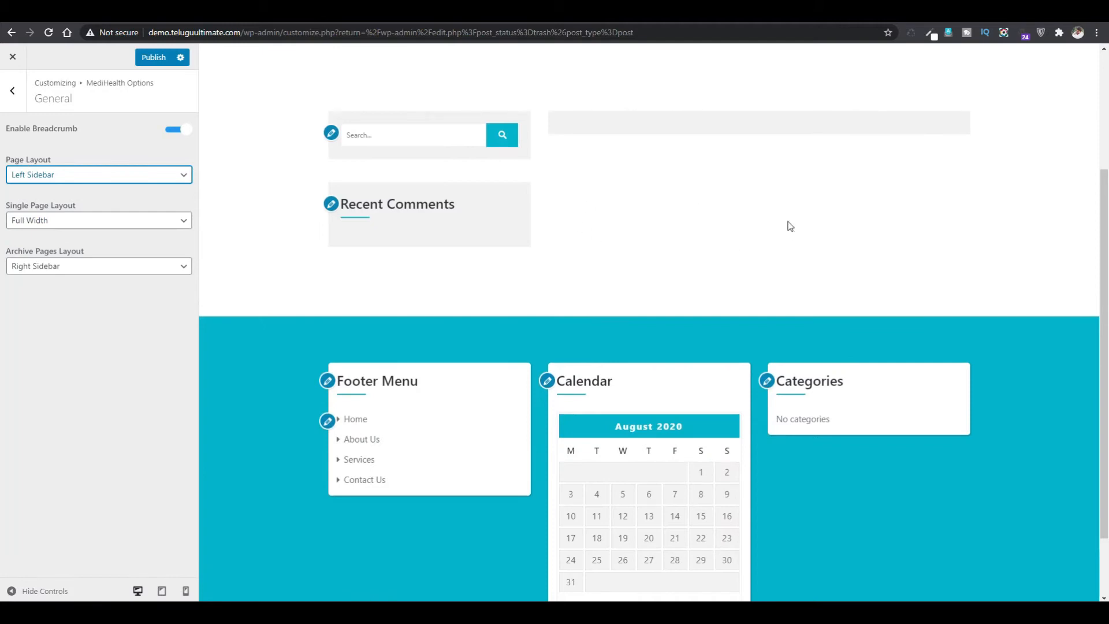
scroll(344, 339, "up", 3)
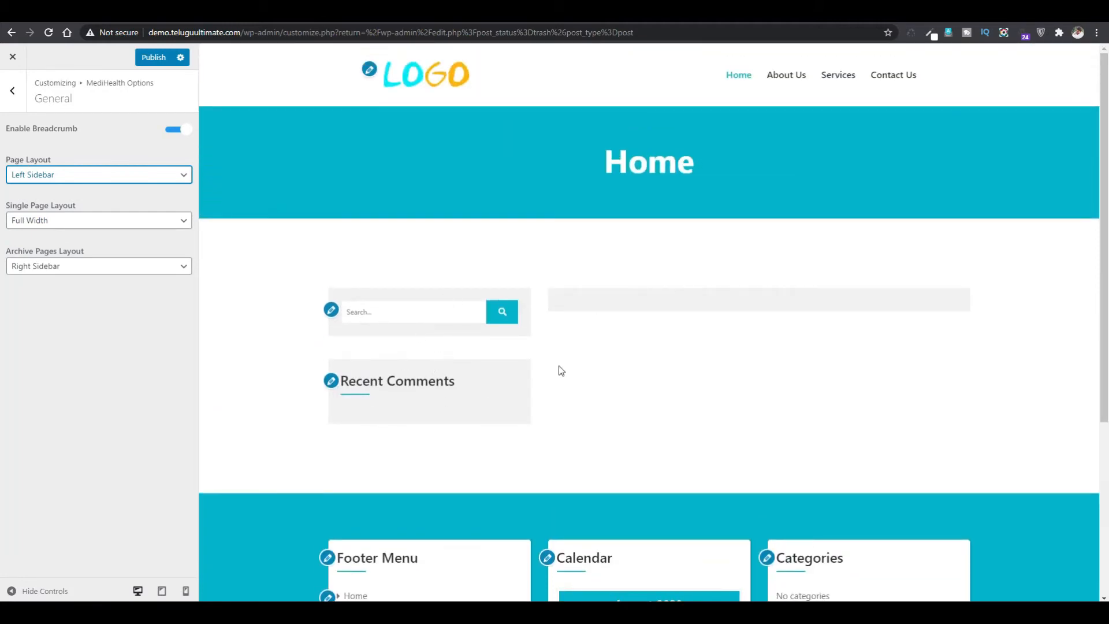
left_click(55, 175)
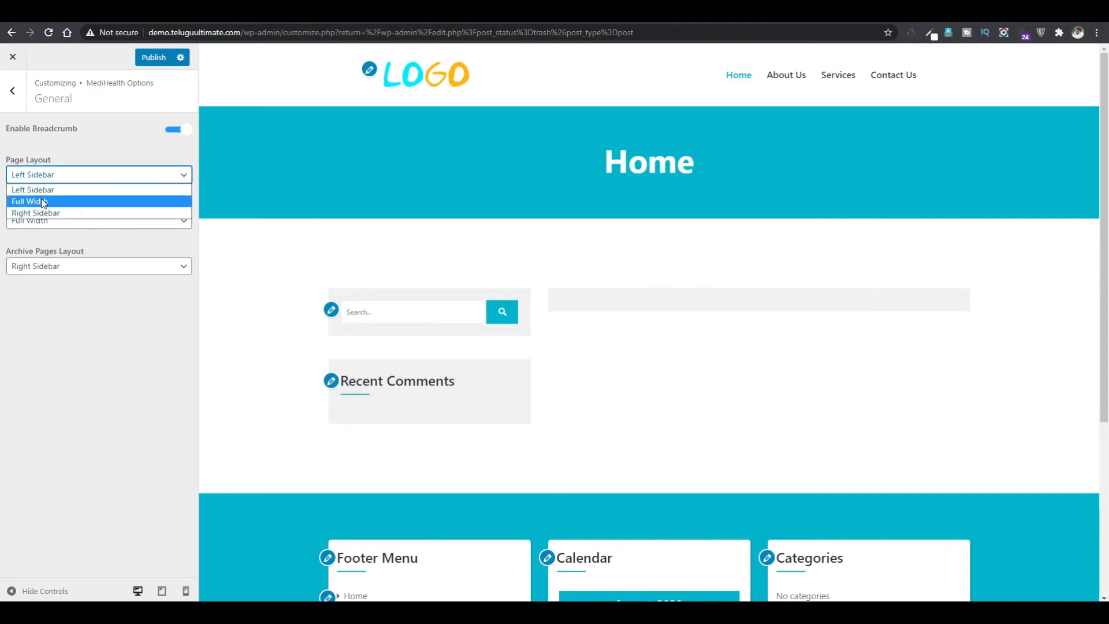
left_click(42, 201)
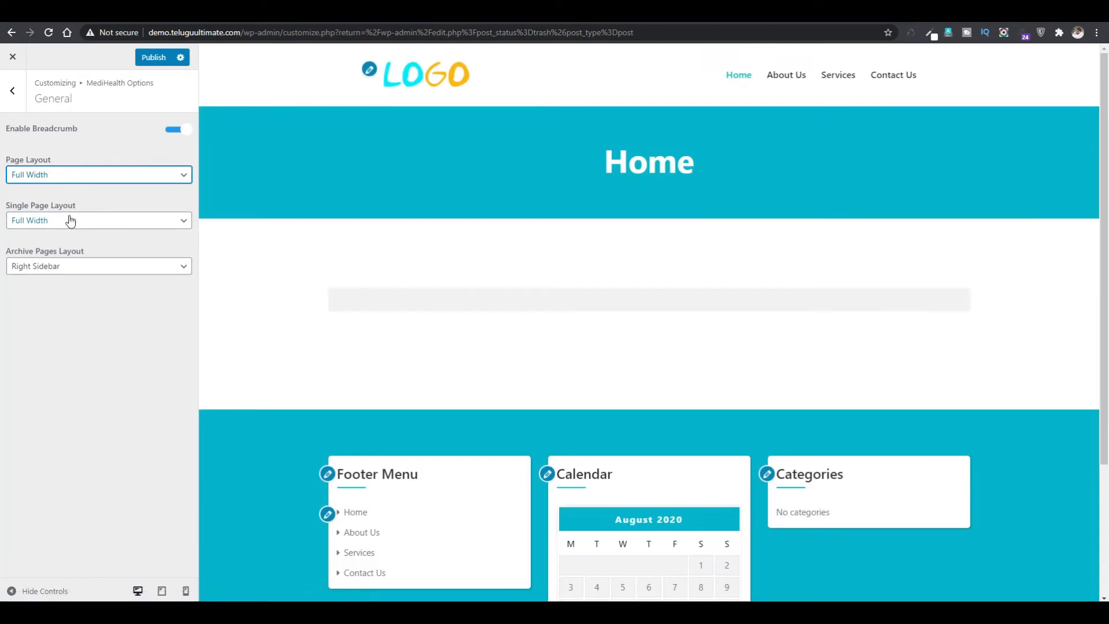
left_click(73, 223)
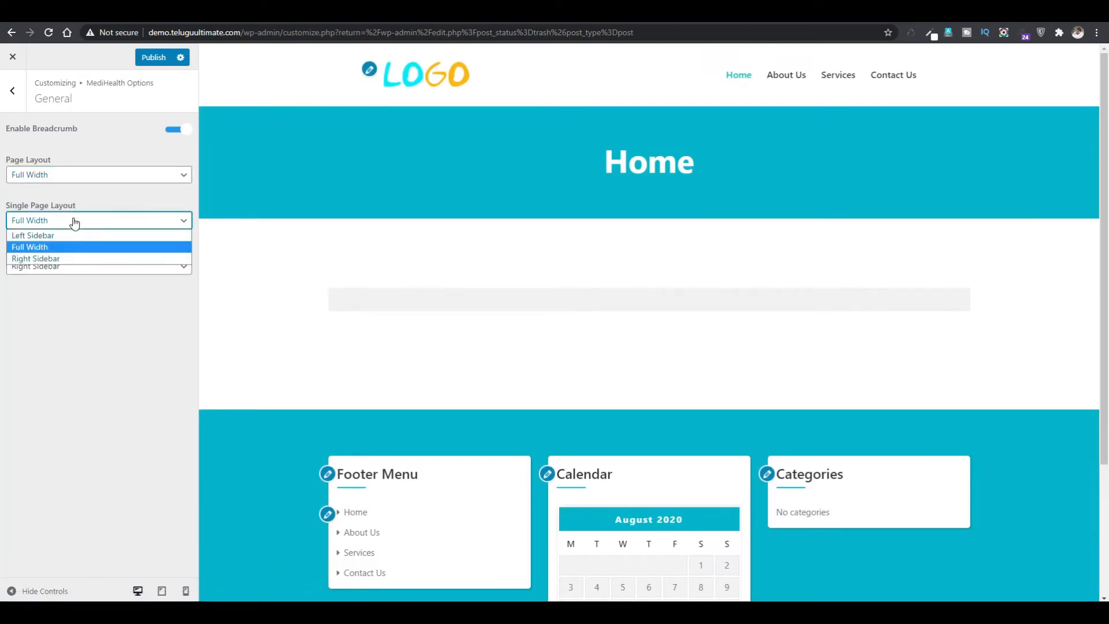
left_click(74, 222)
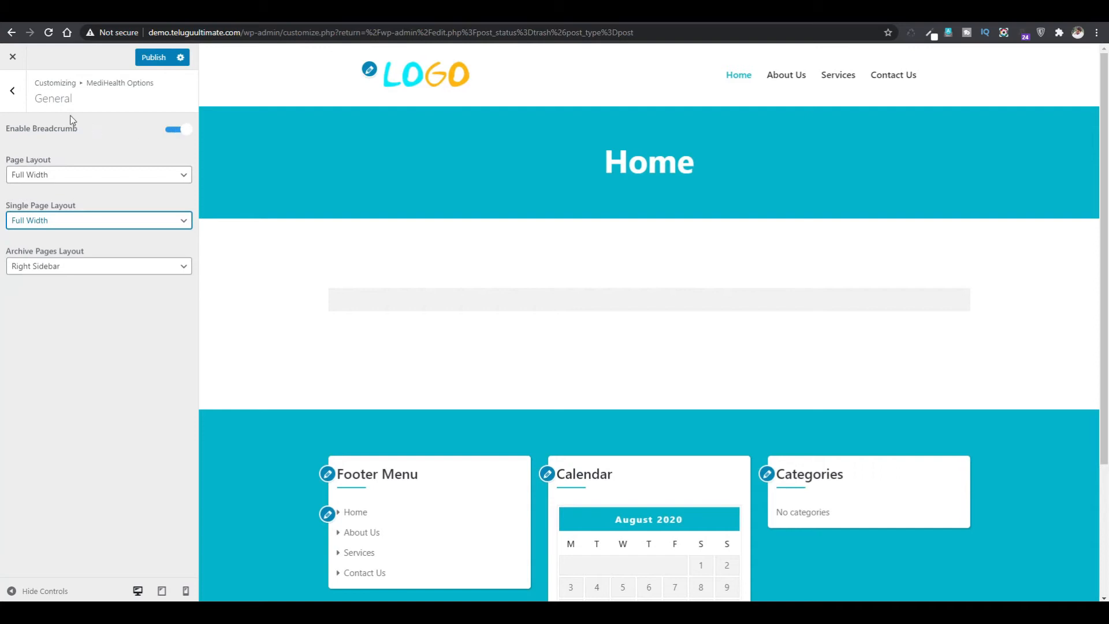
left_click(13, 95)
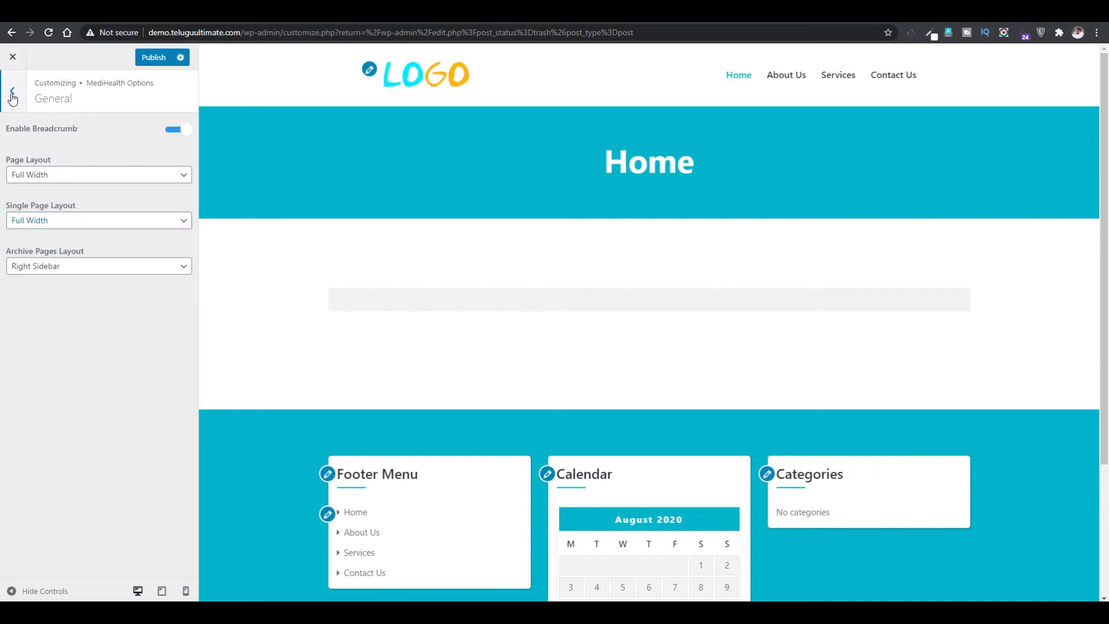
Step: Try enabling the featured slider with Page and Post as its content type, and switch the slider off again
left_click(67, 167)
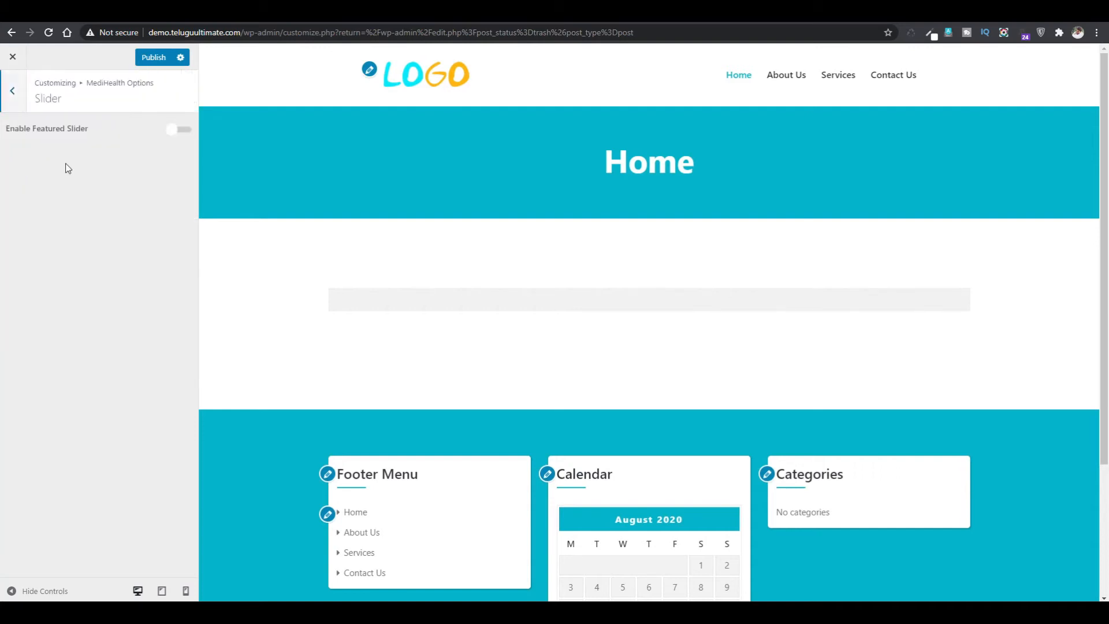
left_click(179, 130)
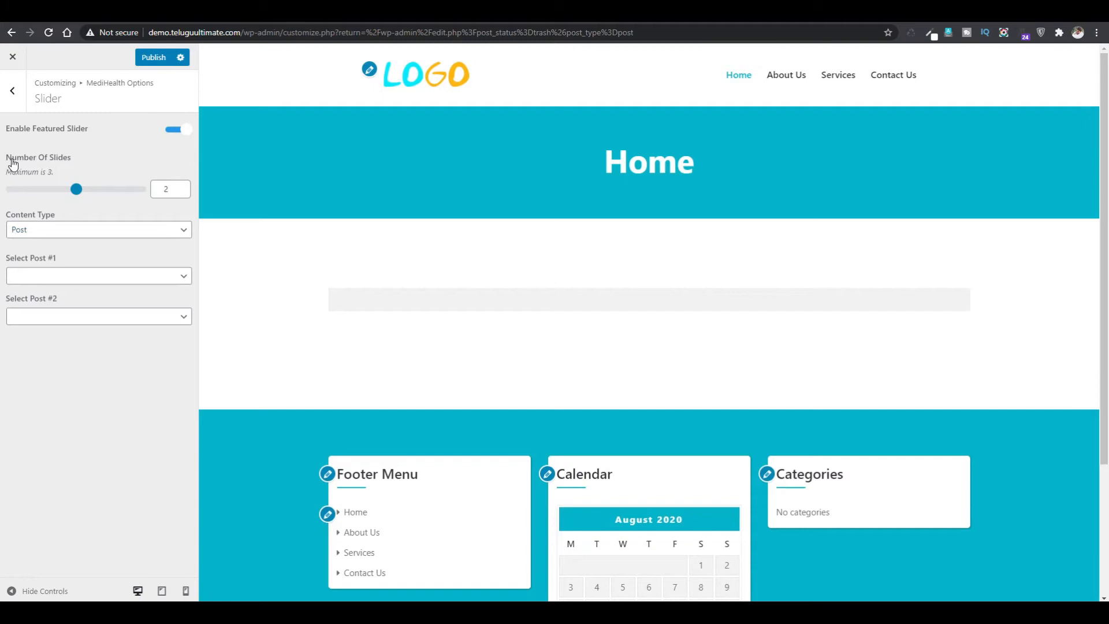
left_click(64, 230)
left_click(58, 257)
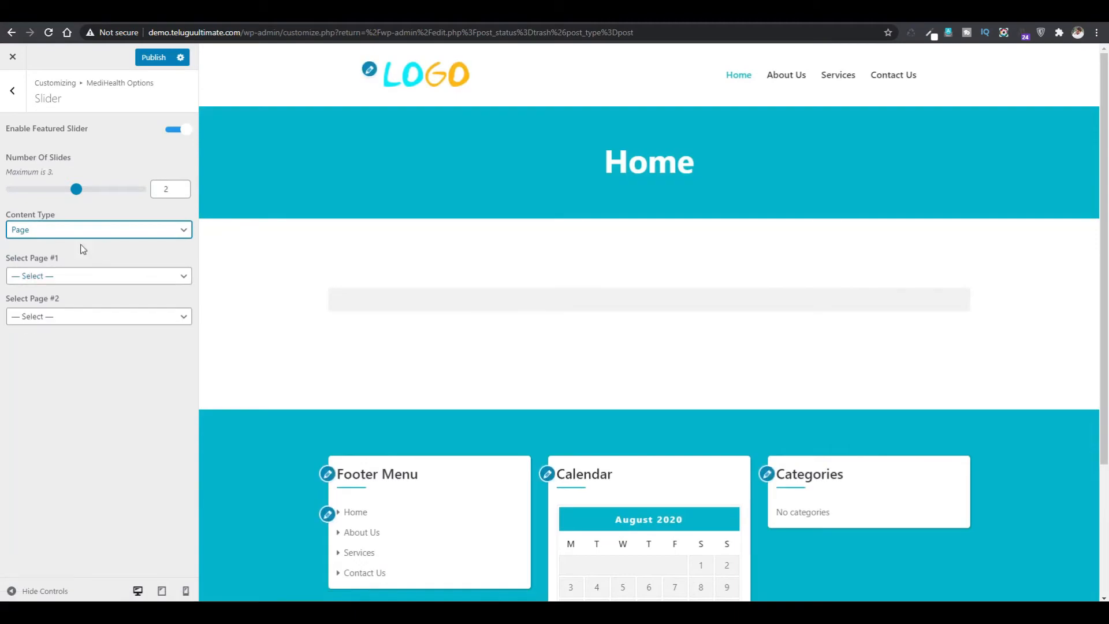
left_click(81, 230)
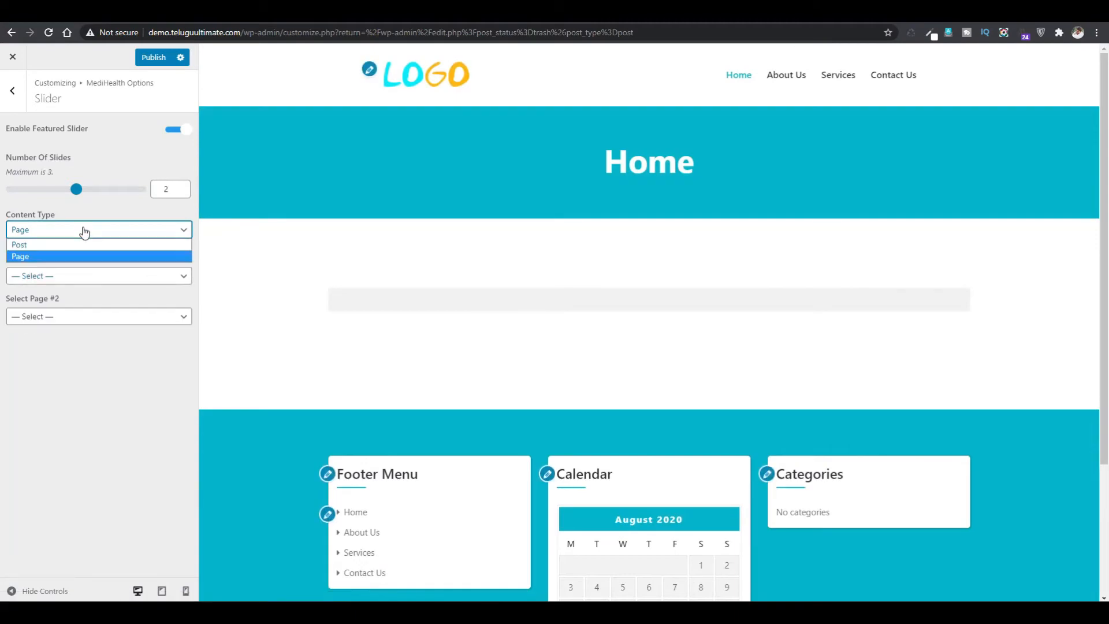
left_click(25, 242)
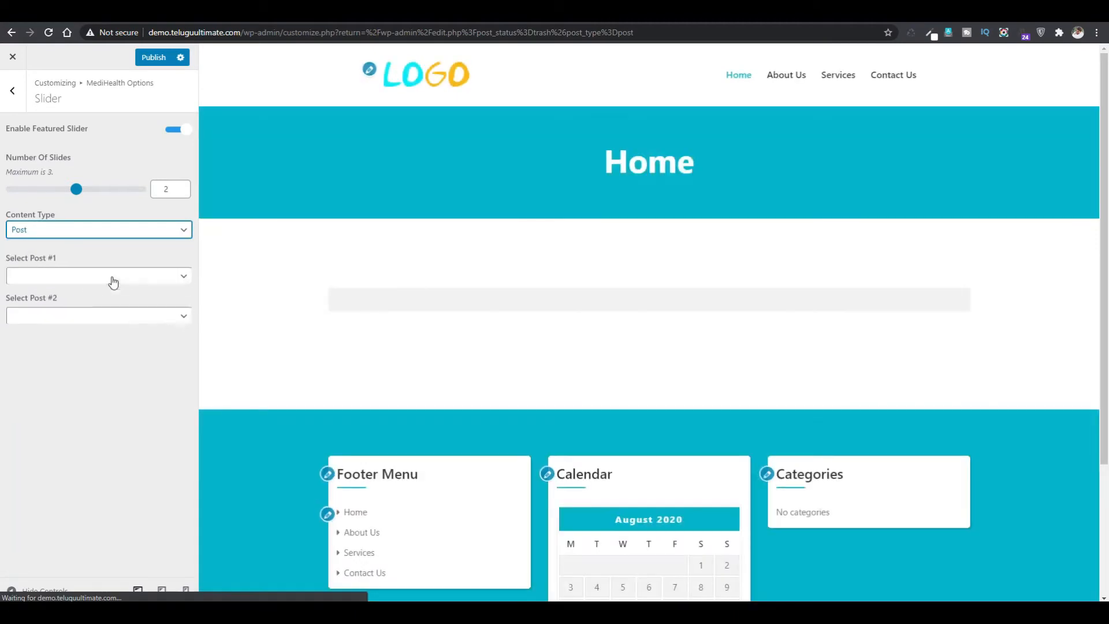
left_click(63, 274)
left_click(63, 275)
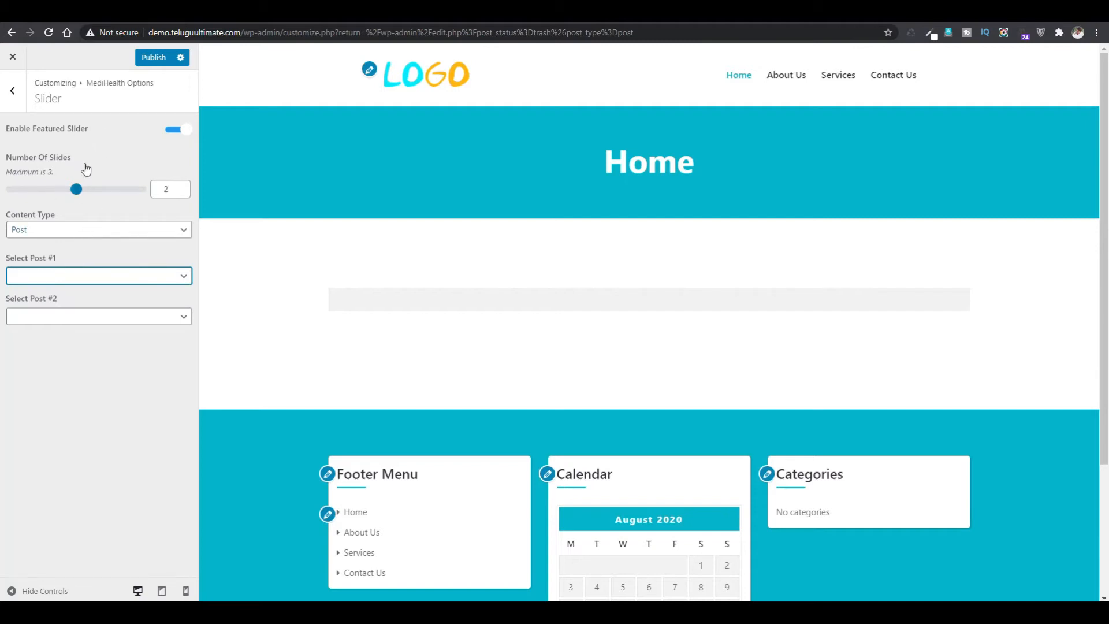
left_click(175, 127)
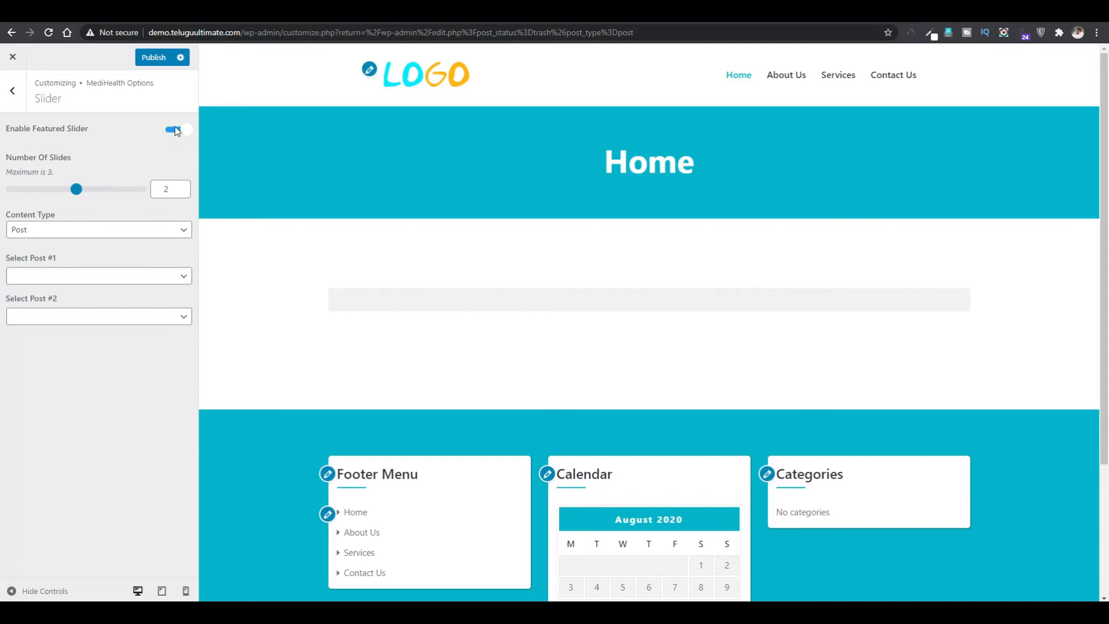
left_click(171, 132)
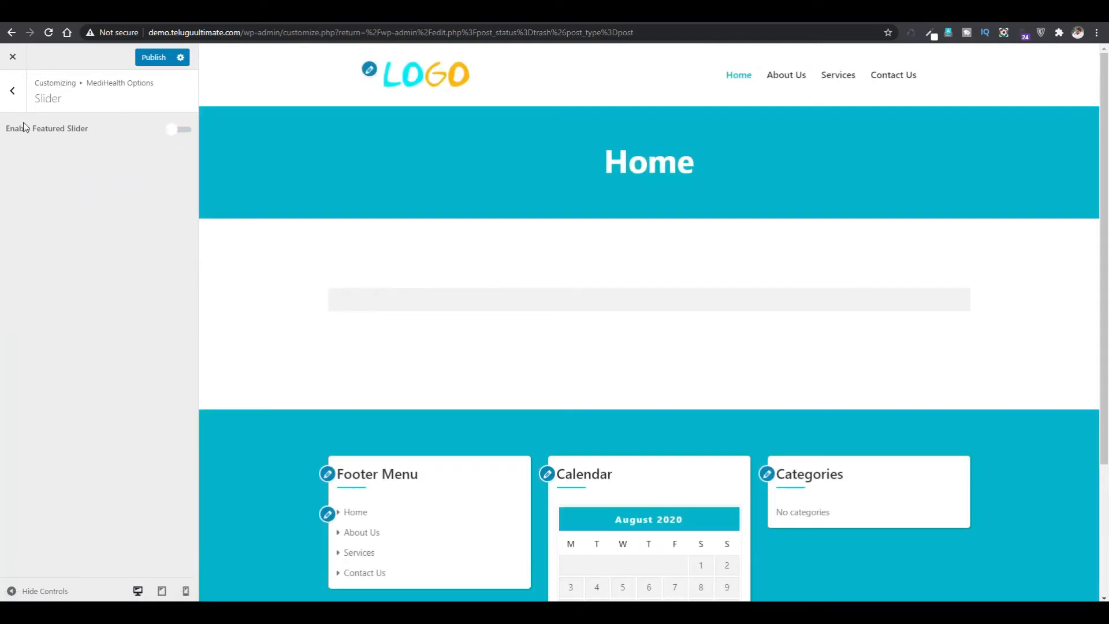
left_click(12, 90)
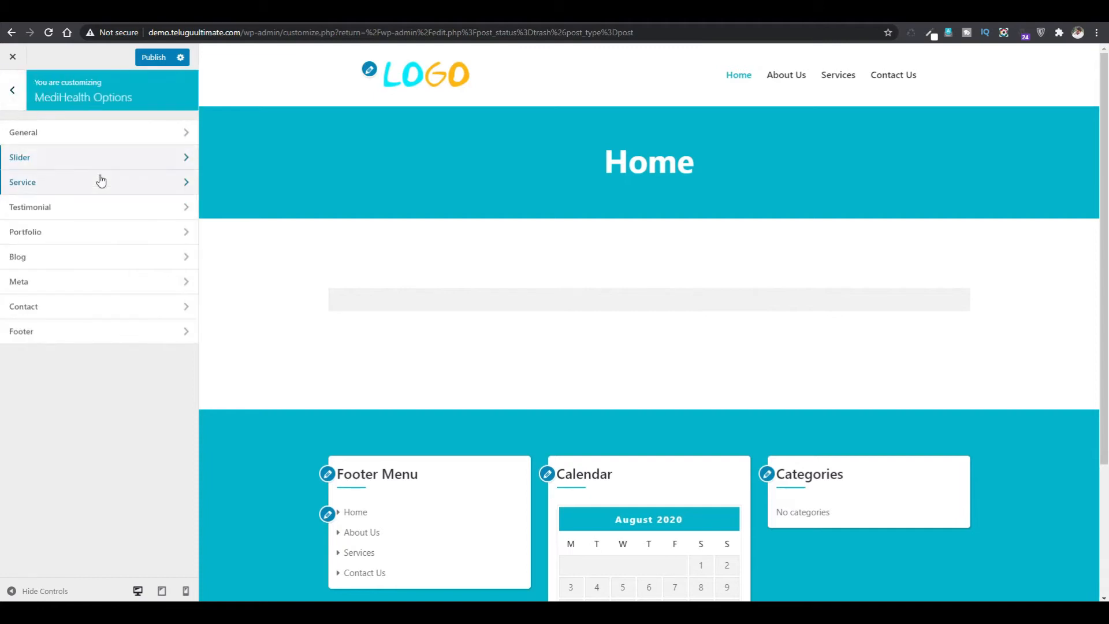
Step: Try enabling the Service section to preview it on the Home page, and switch it off again
left_click(65, 185)
left_click(175, 130)
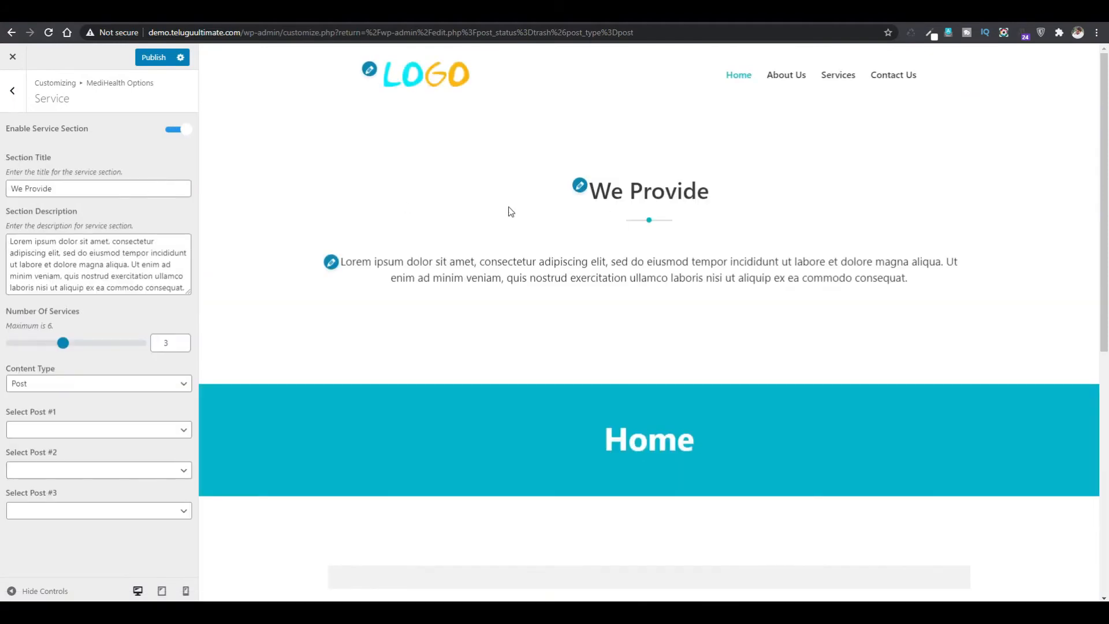
left_click_drag(1108, 156, 1108, 121)
left_click(179, 132)
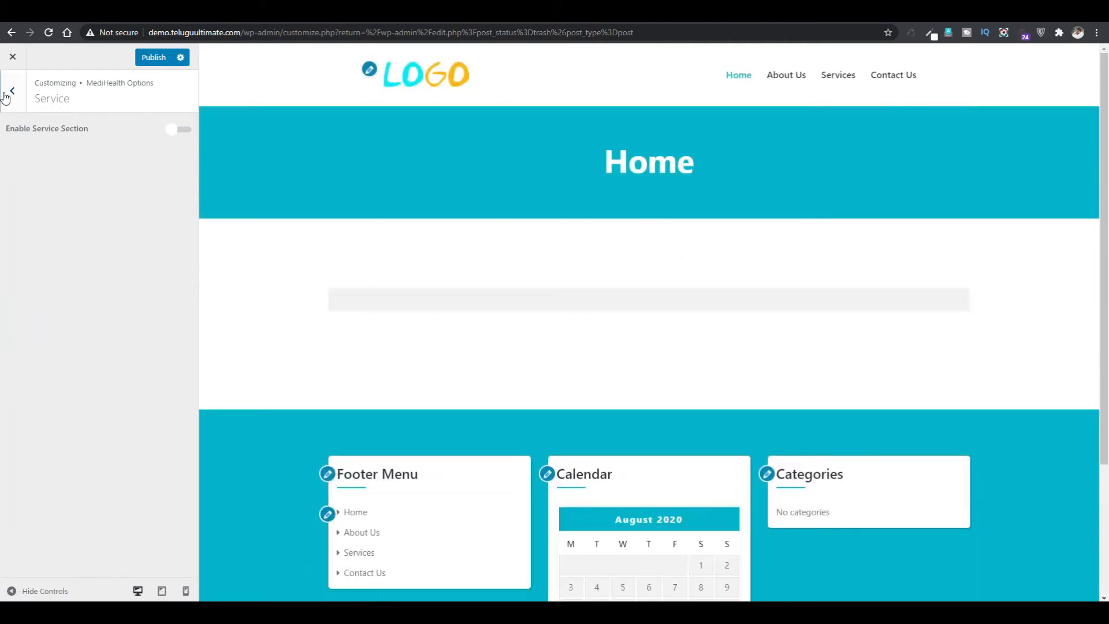
left_click(7, 92)
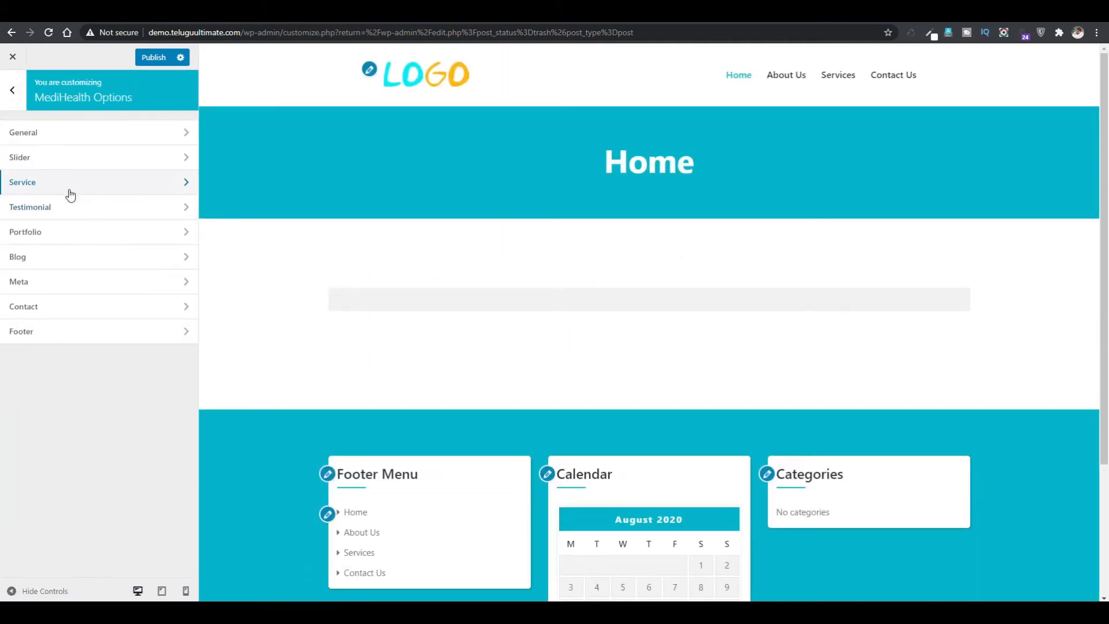
Step: Try enabling the Blog section to preview it on the Home page, and switch it off again
left_click(67, 256)
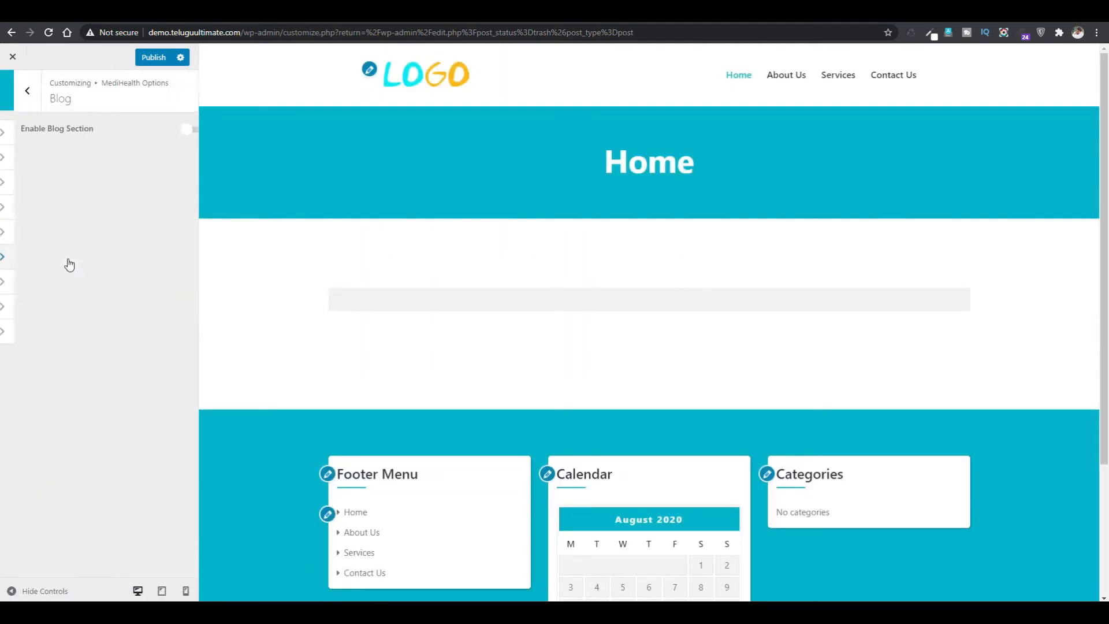
left_click(180, 131)
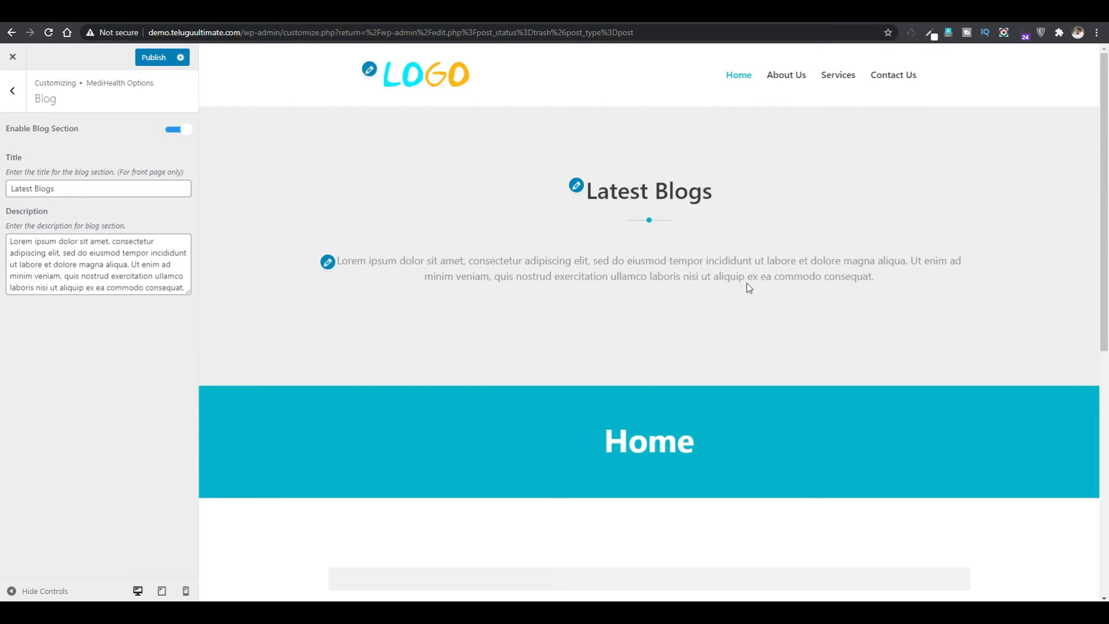
left_click(172, 131)
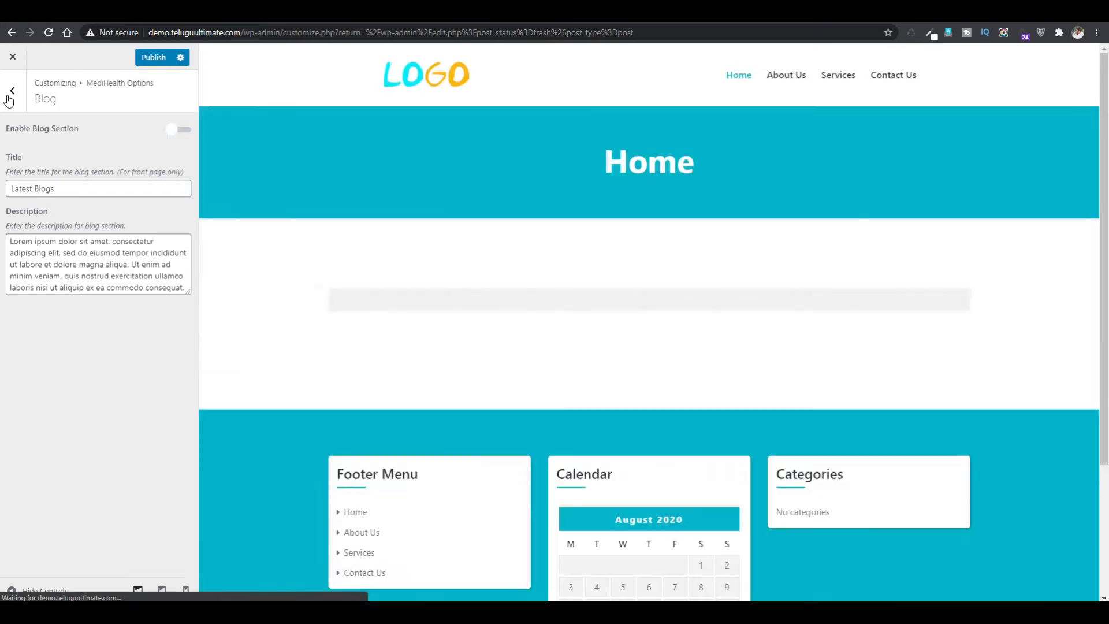
left_click(12, 93)
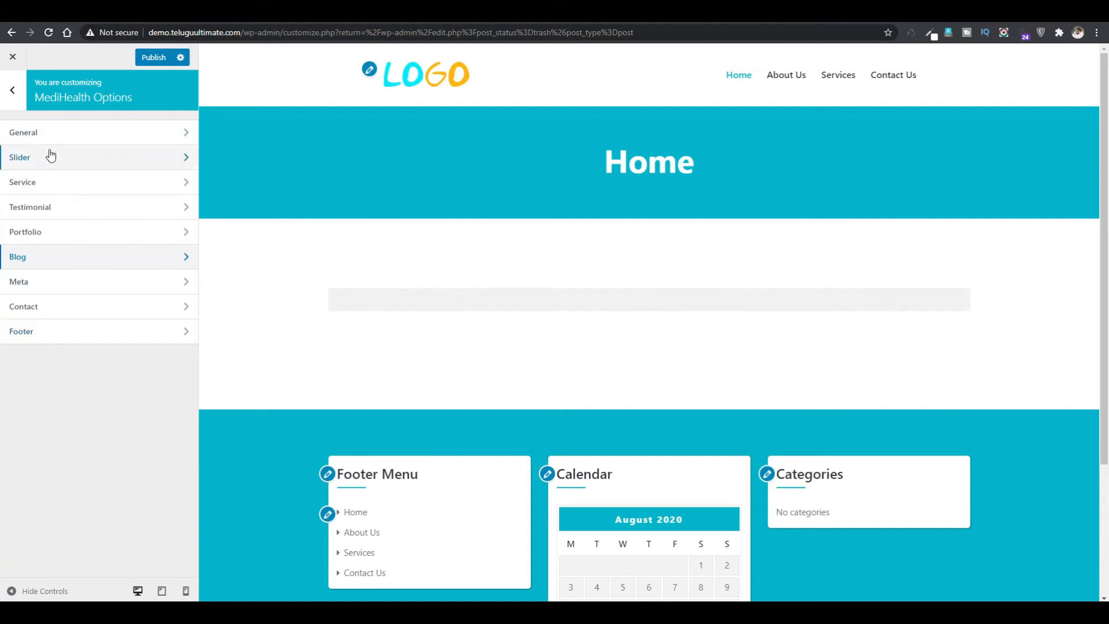
Step: Examine the Footer copyright setting in MediHealth Options and the Additional CSS editor
left_click(102, 331)
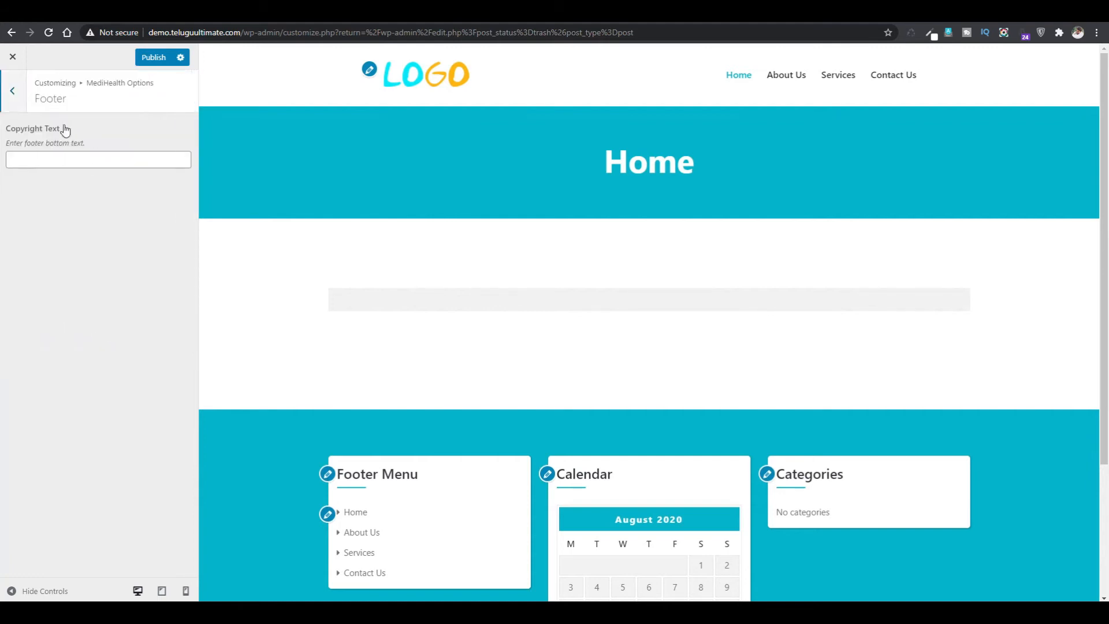
left_click(12, 92)
left_click(13, 93)
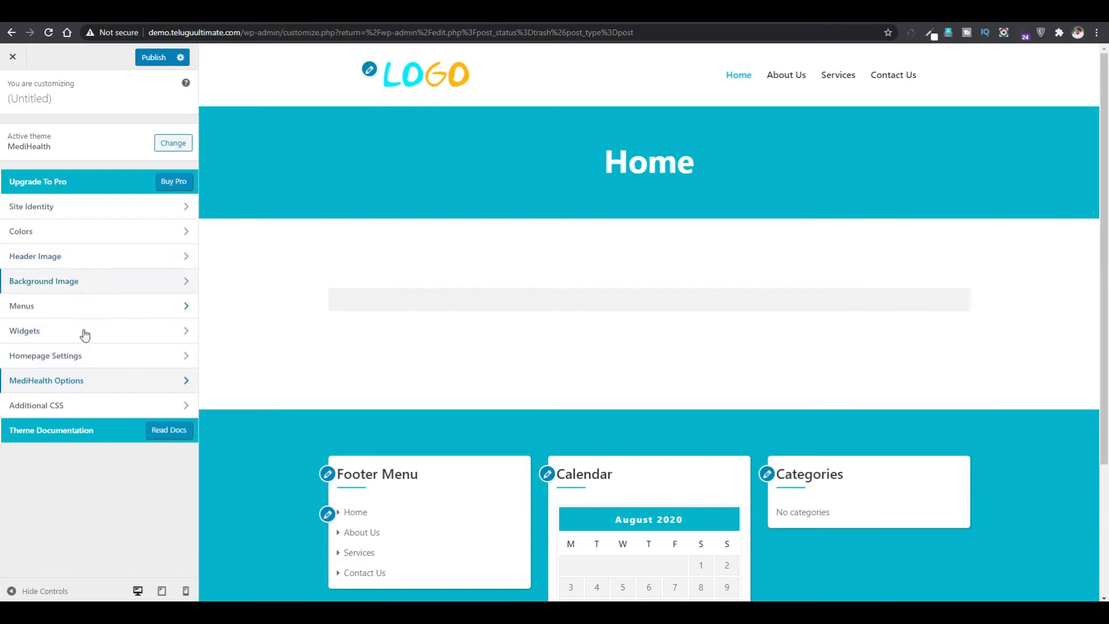
left_click(58, 408)
left_click(74, 361)
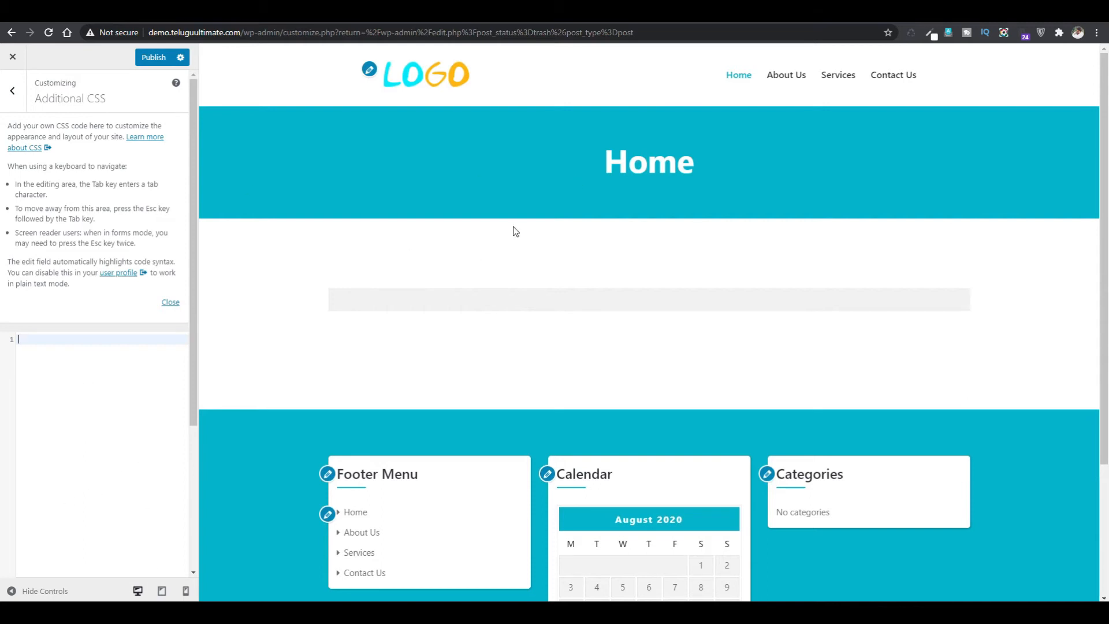
Step: Leave Additional CSS, publish the customizer changes, and switch to the course-content.jpg outline window
left_click(12, 90)
left_click(153, 58)
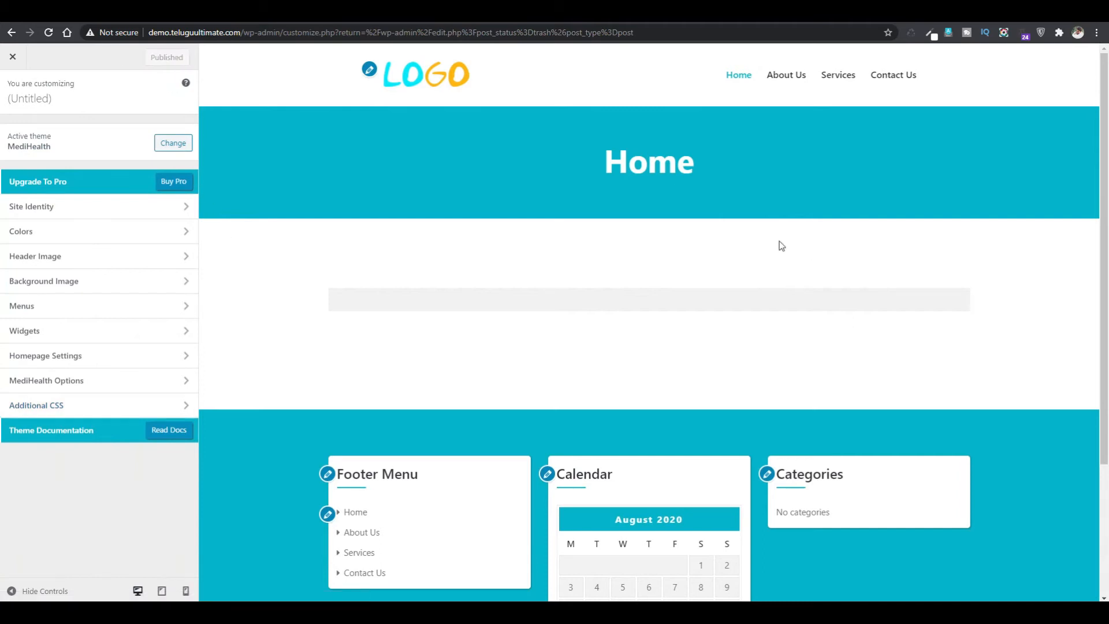
key("alt+Tab")
key("alt+Tab")
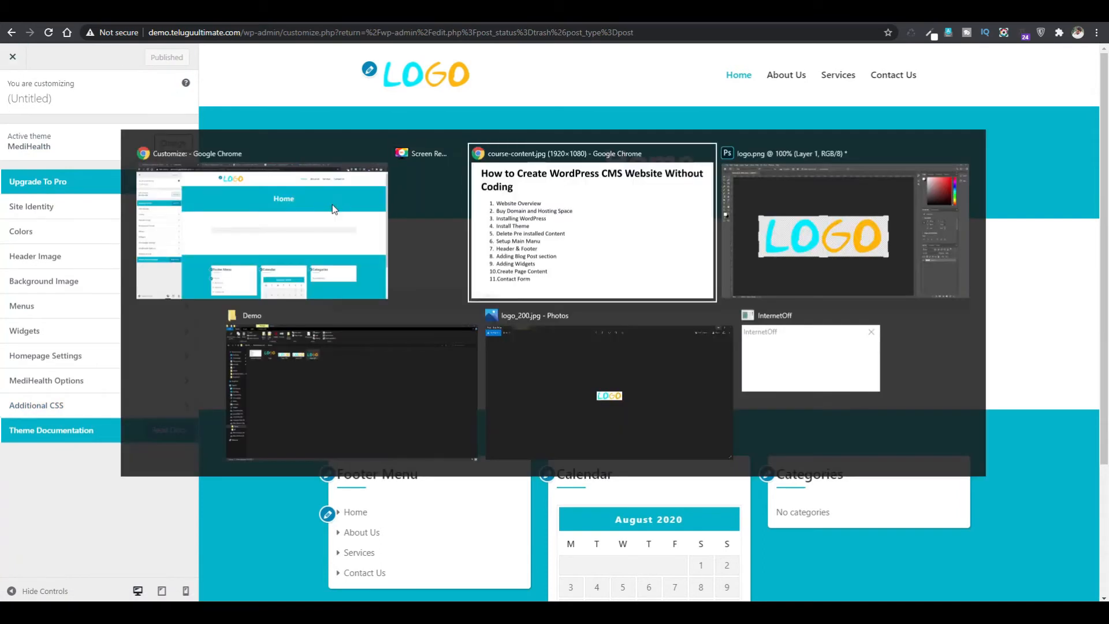
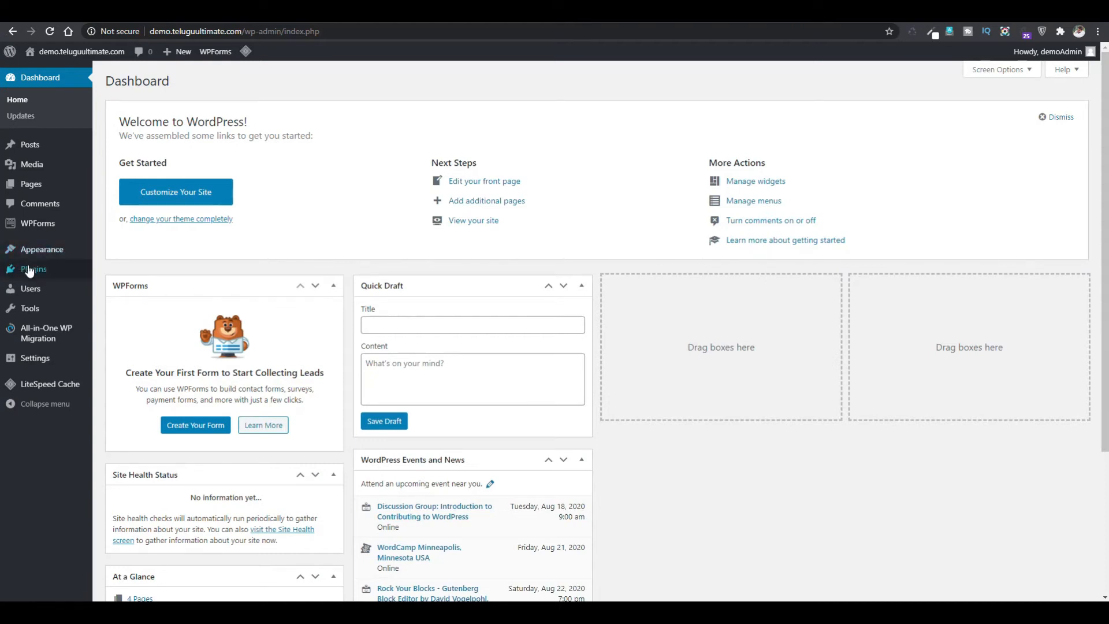
Step: Search for "elementor" among the plugins available to add to the site
mouse_move(28, 273)
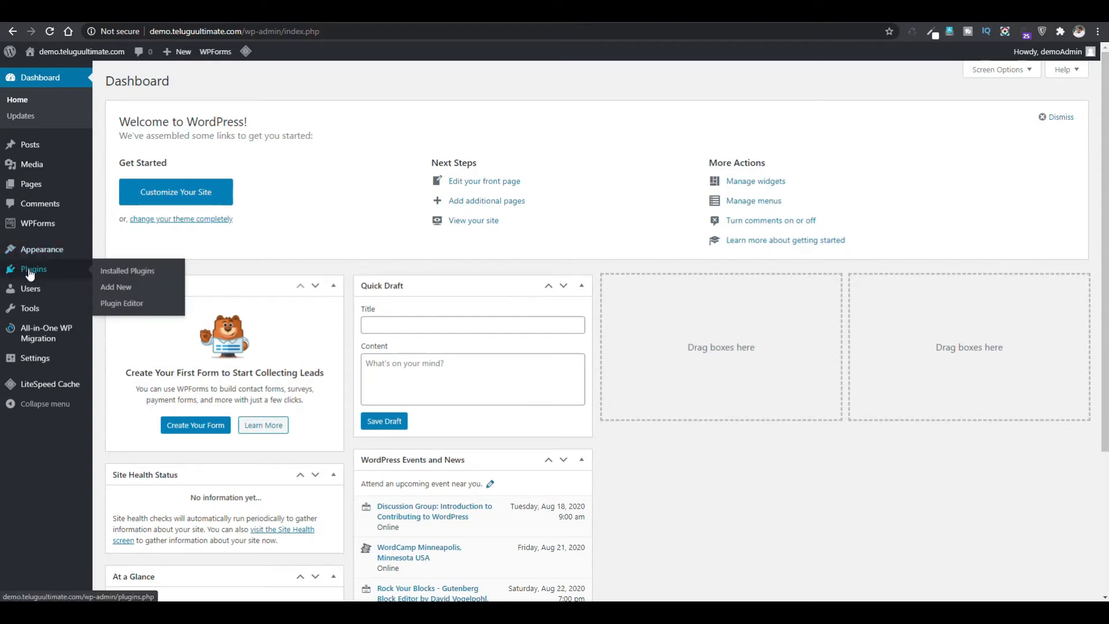
left_click(120, 288)
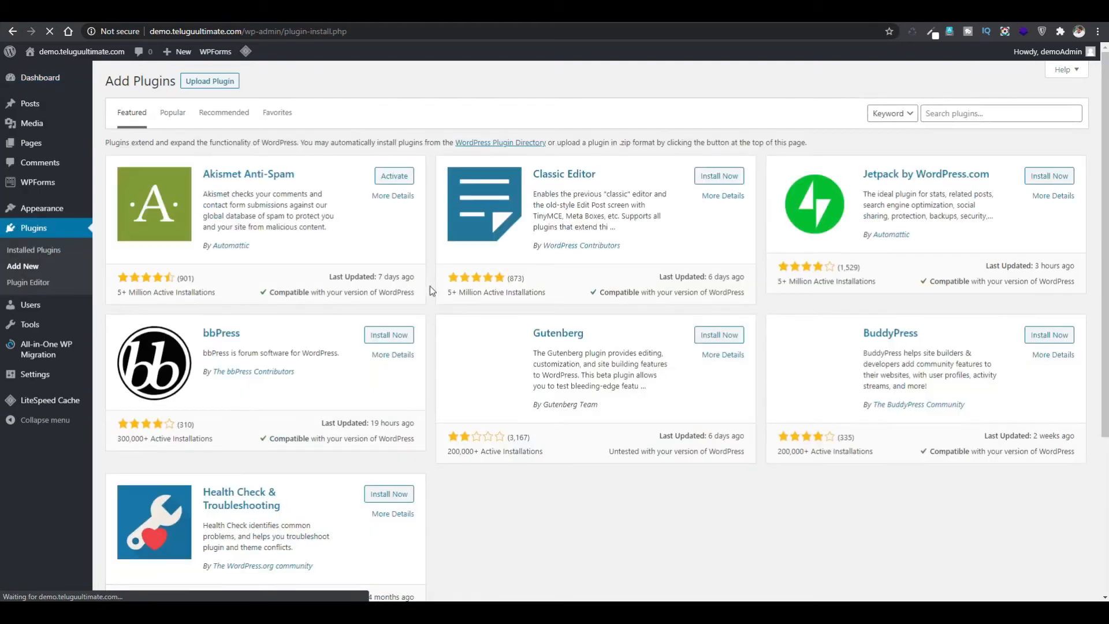
left_click(955, 113)
type("elementor")
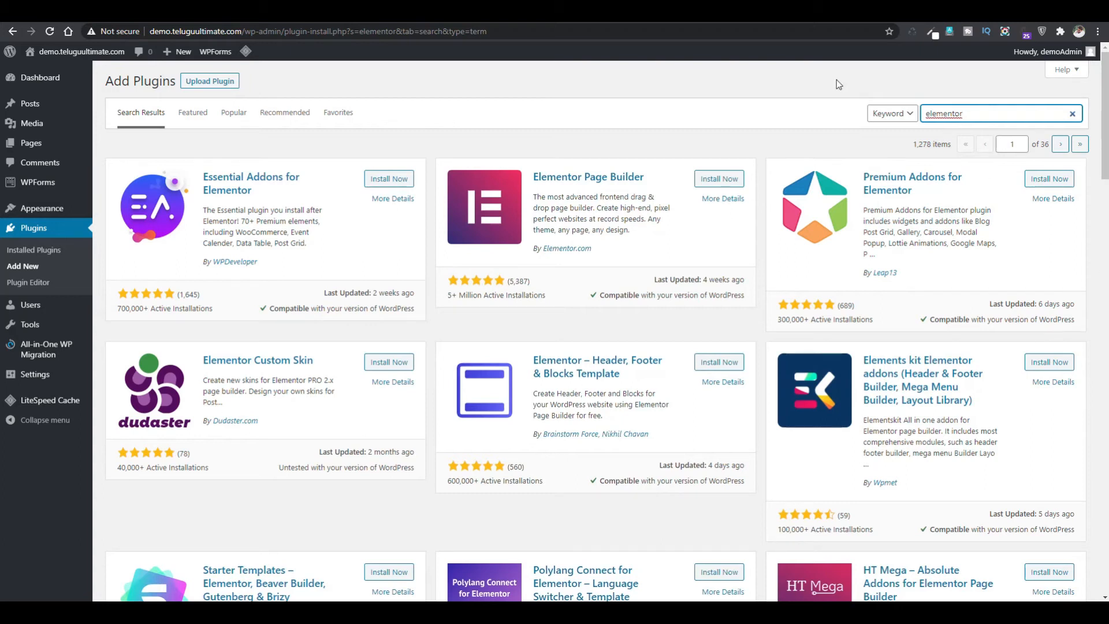
Step: Install and activate the Elementor Page Builder plugin
left_click(716, 184)
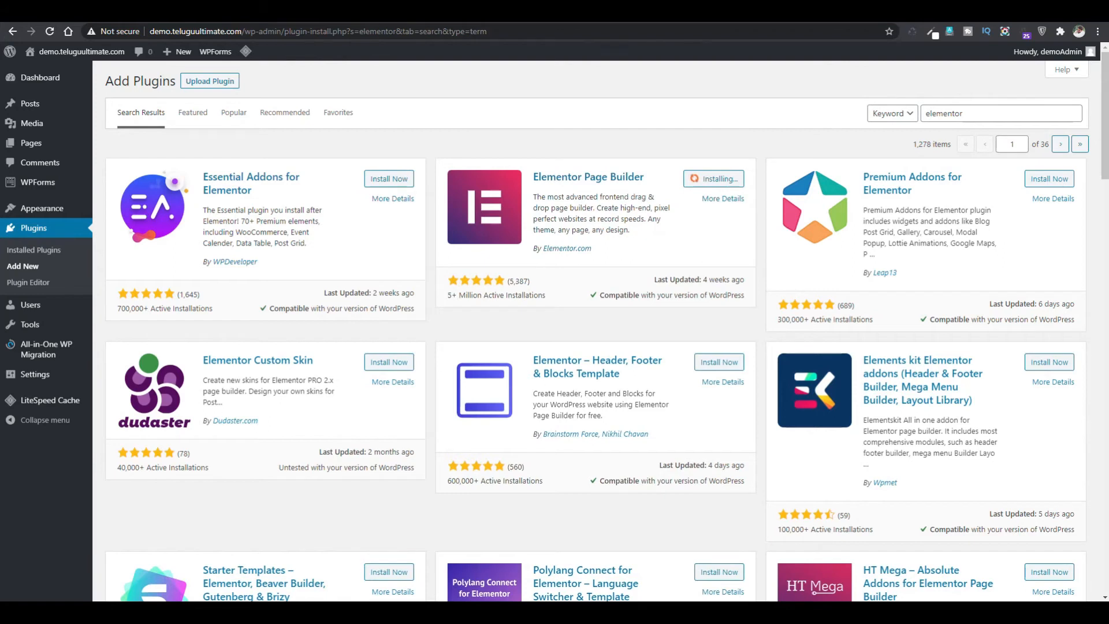
left_click_drag(1107, 129, 1100, 322)
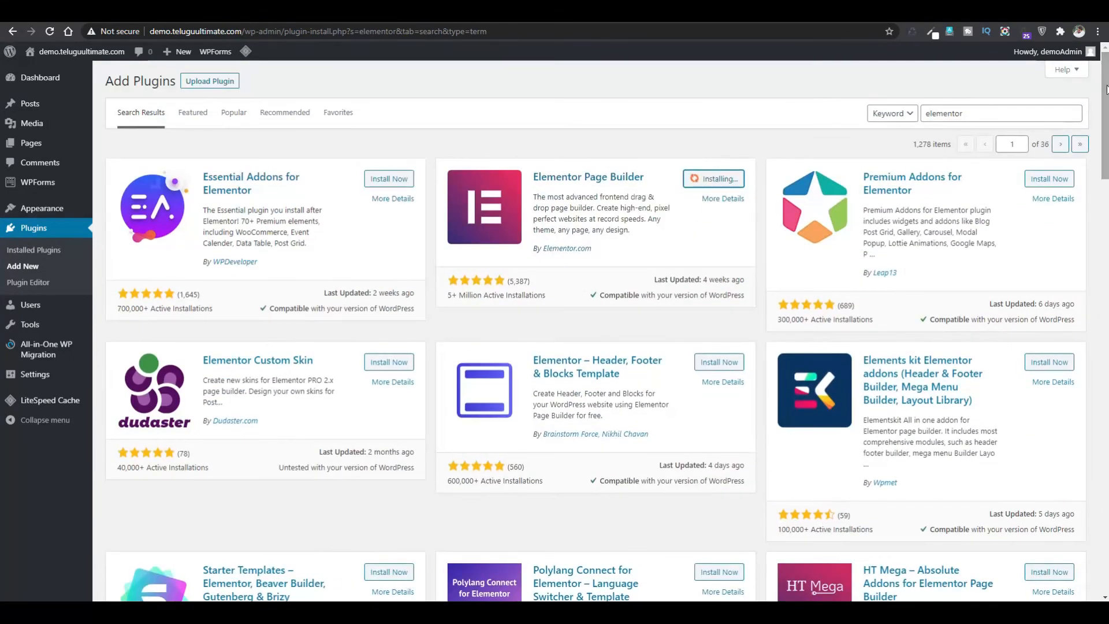
left_click(984, 110)
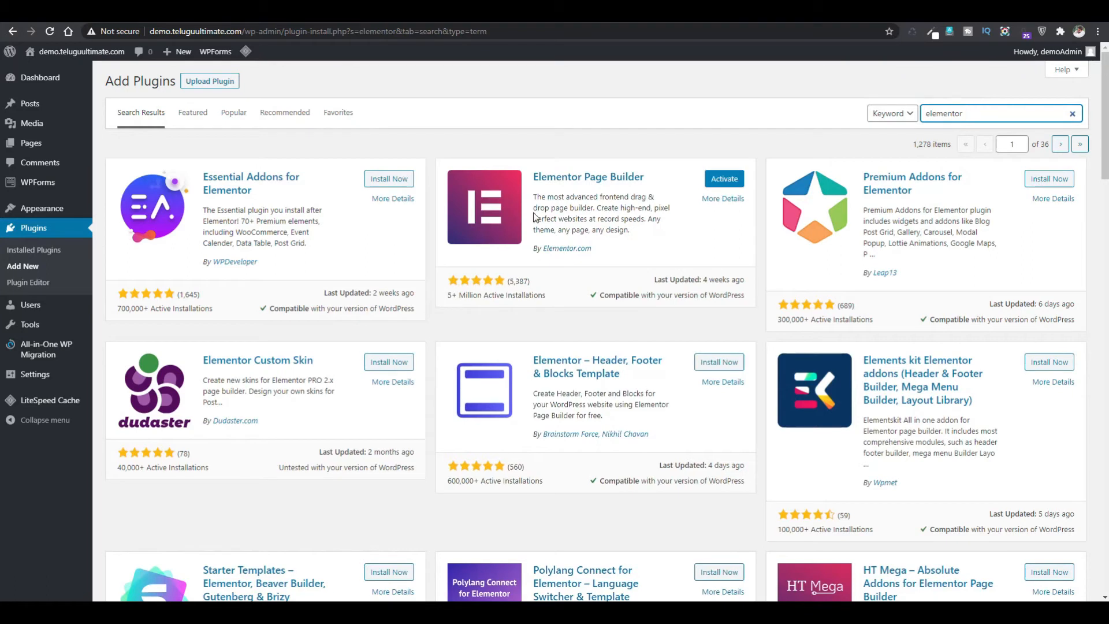
left_click(728, 180)
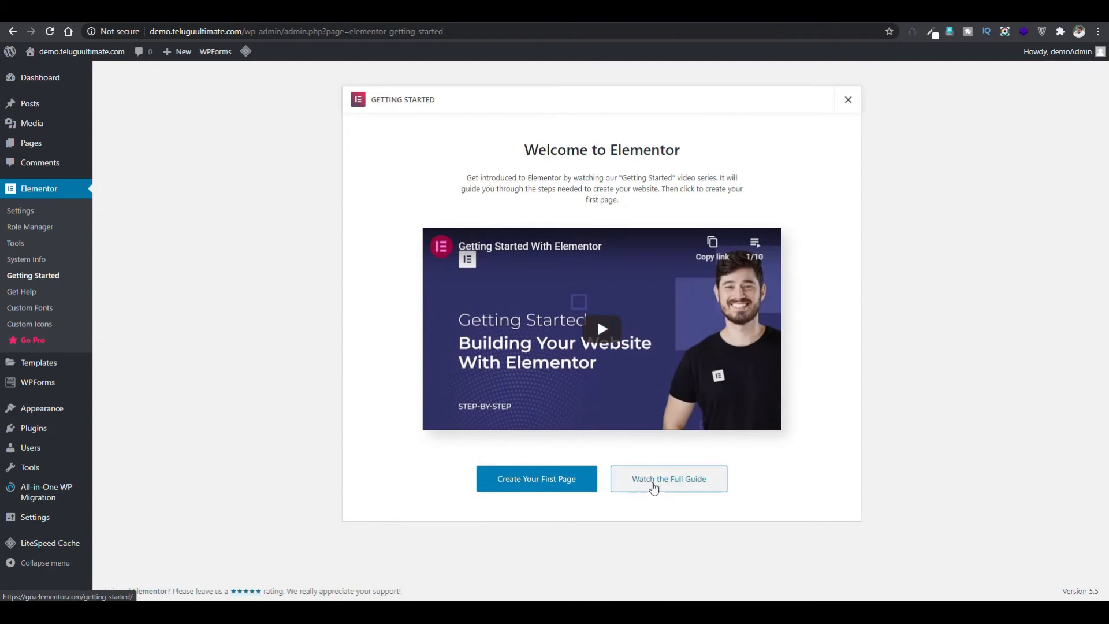
Step: Return to adding new plugins and search for "elementor starter"
mouse_move(64, 382)
mouse_move(32, 430)
left_click(125, 448)
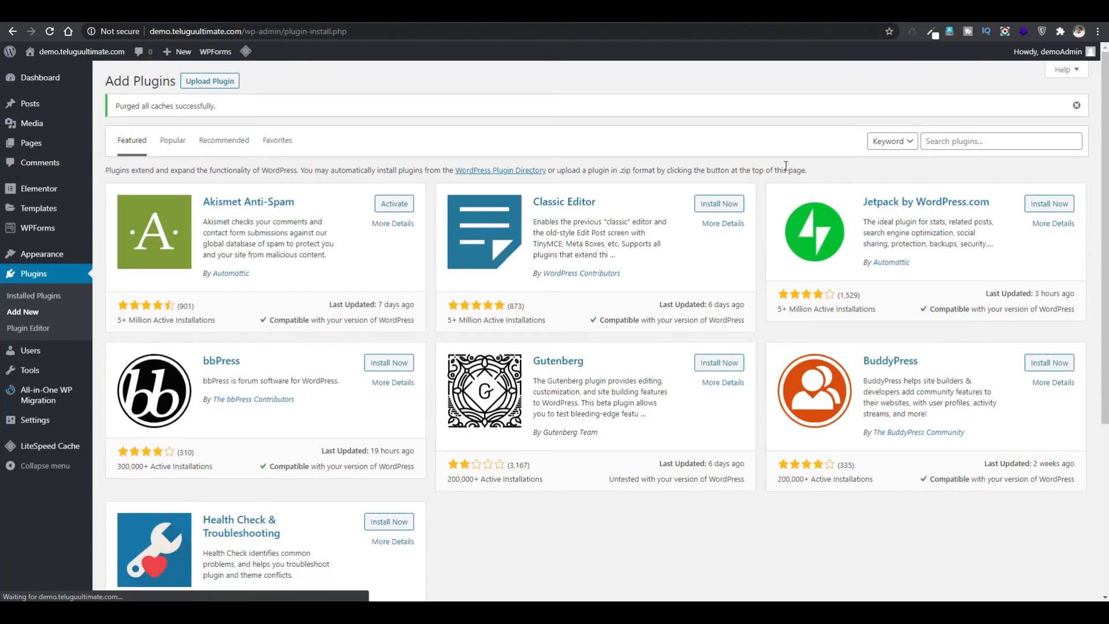
left_click(956, 141)
type("el")
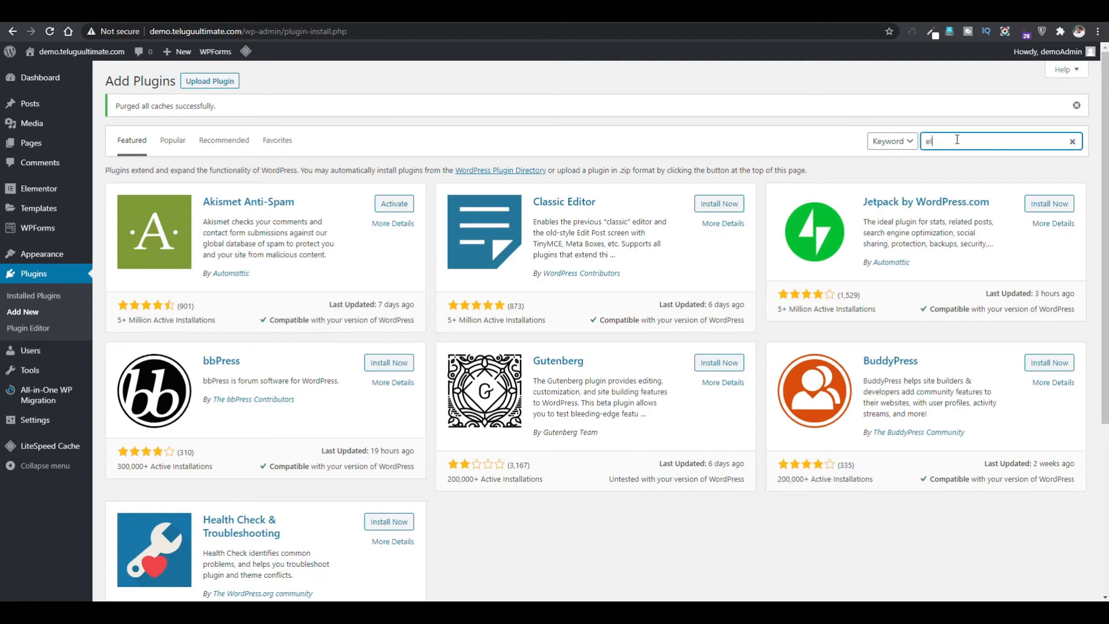
type("ementor starter")
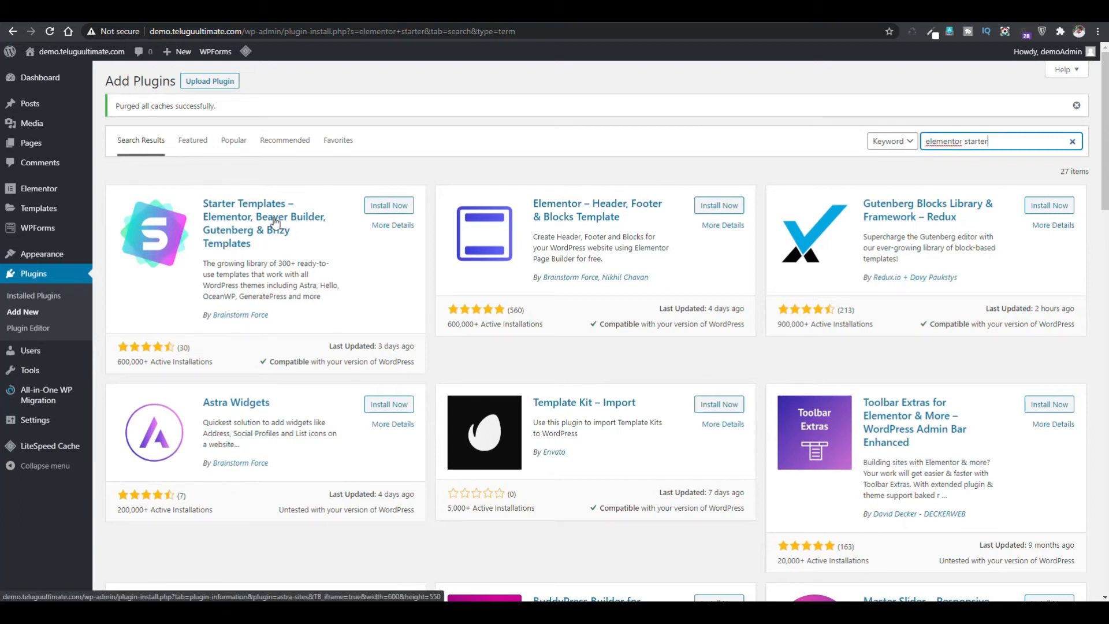
Step: Install and activate the Starter Templates plugin by Brainstorm Force, and look over the live Home page
left_click(373, 209)
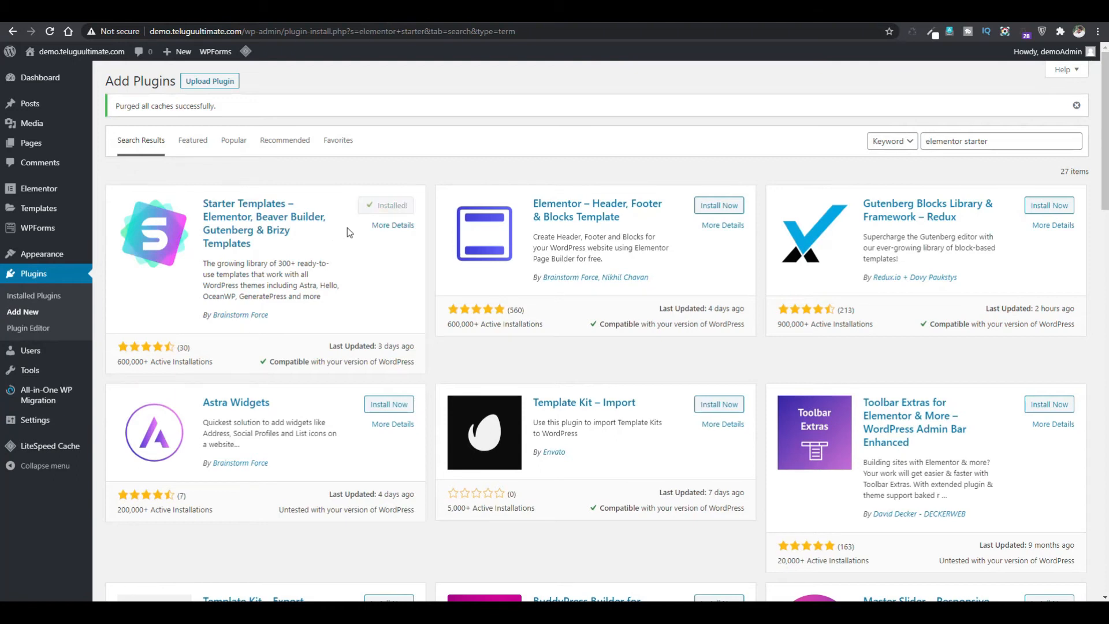
left_click(401, 209)
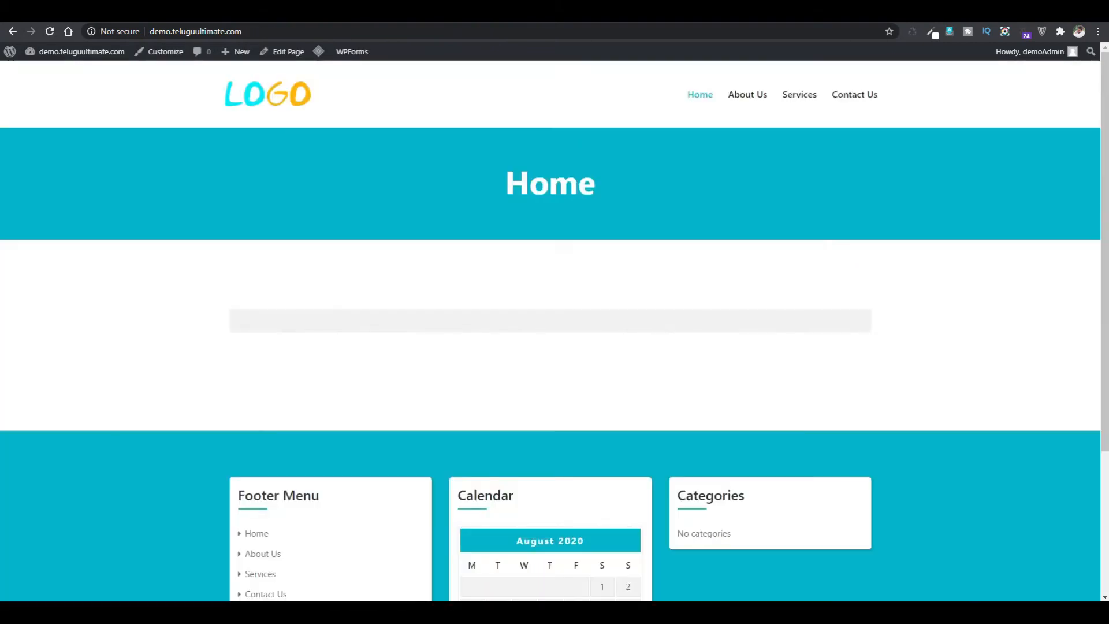
scroll(1104, 257, "down", 3)
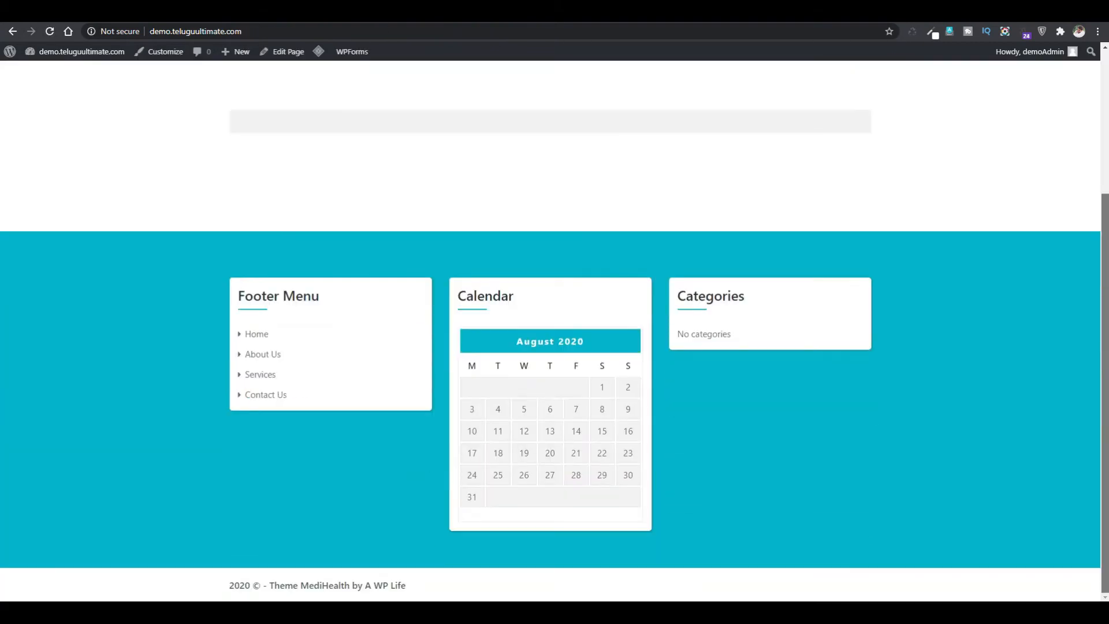
scroll(351, 146, "up", 3)
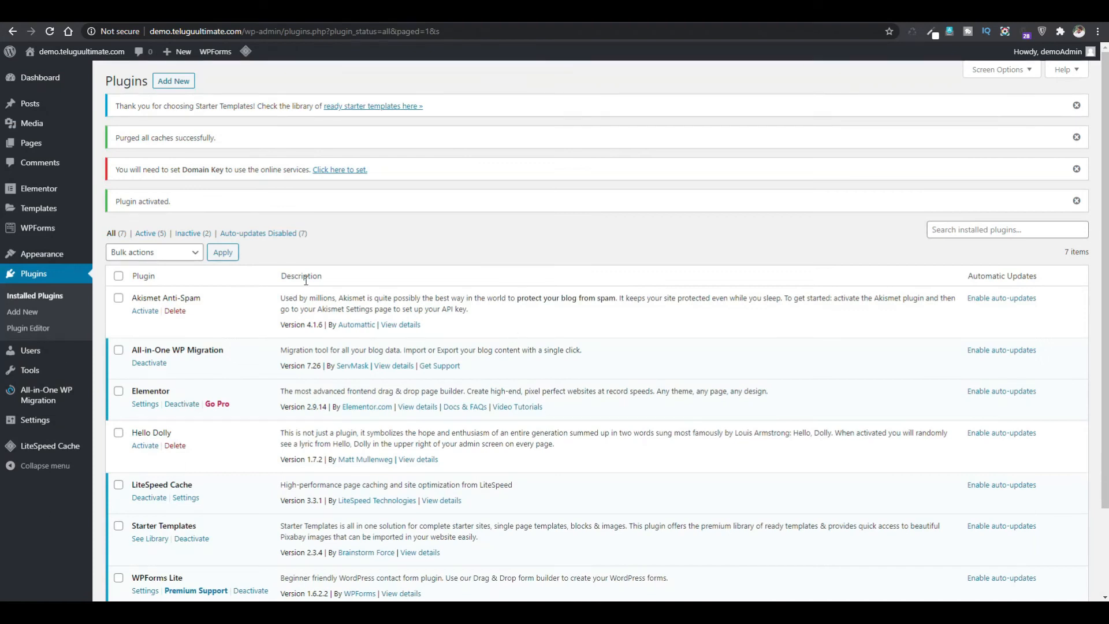
Step: Open the Home page from the list of all pages and edit it with Elementor
mouse_move(36, 261)
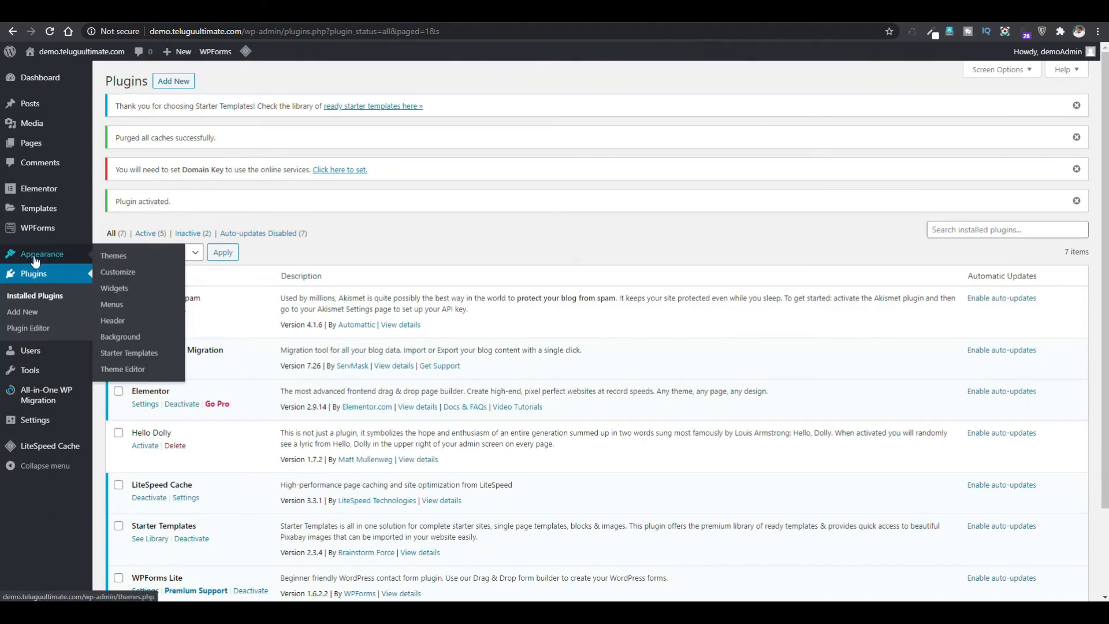
mouse_move(44, 147)
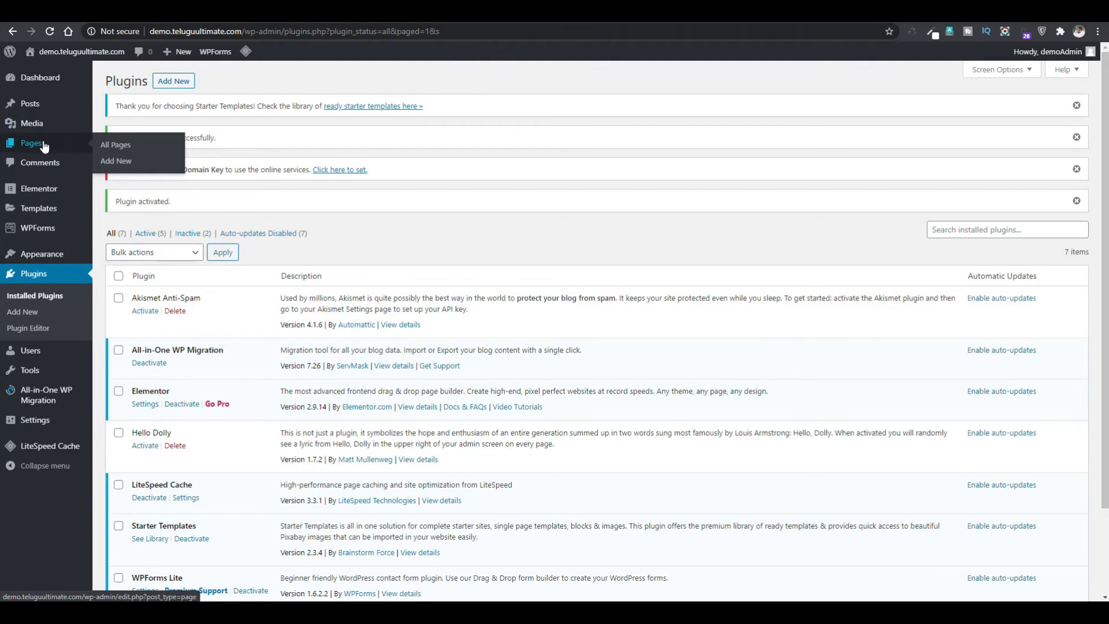
left_click(113, 144)
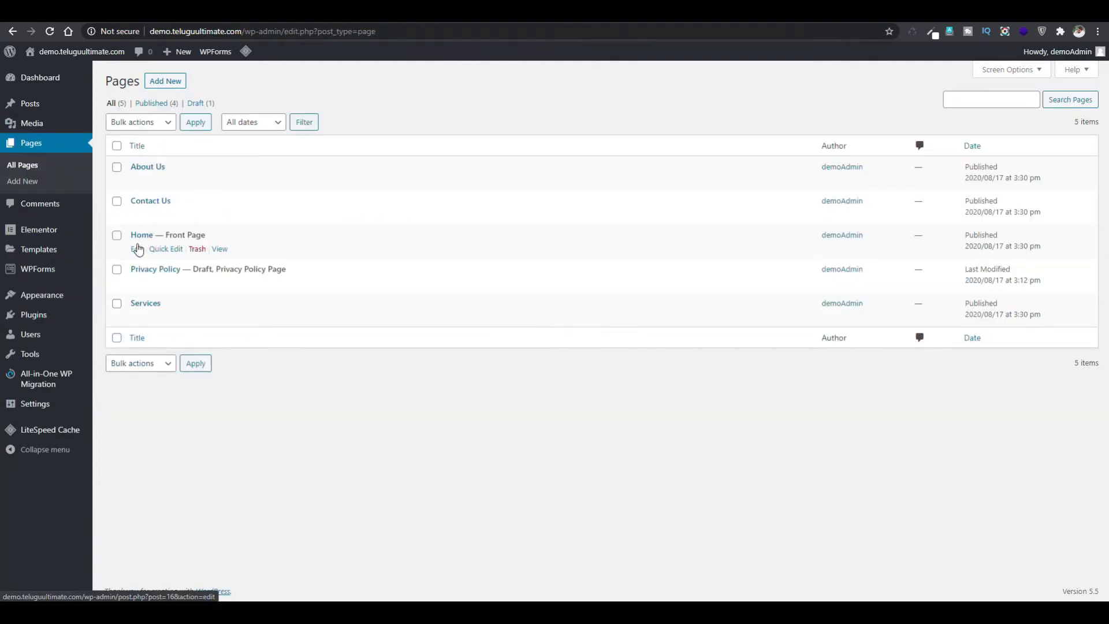
left_click(138, 249)
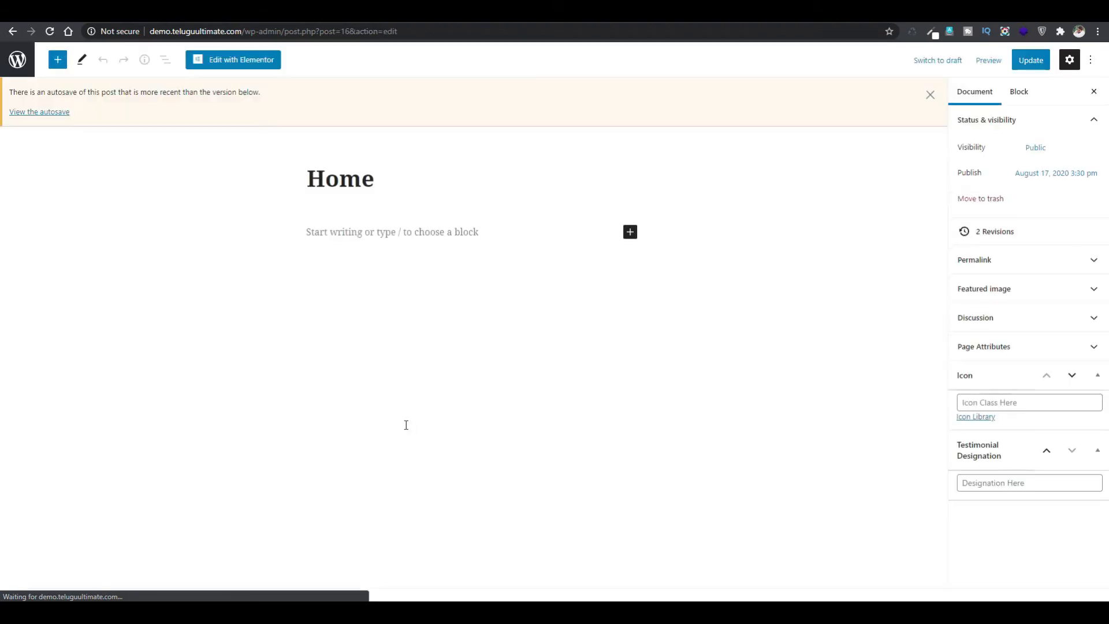
left_click(229, 67)
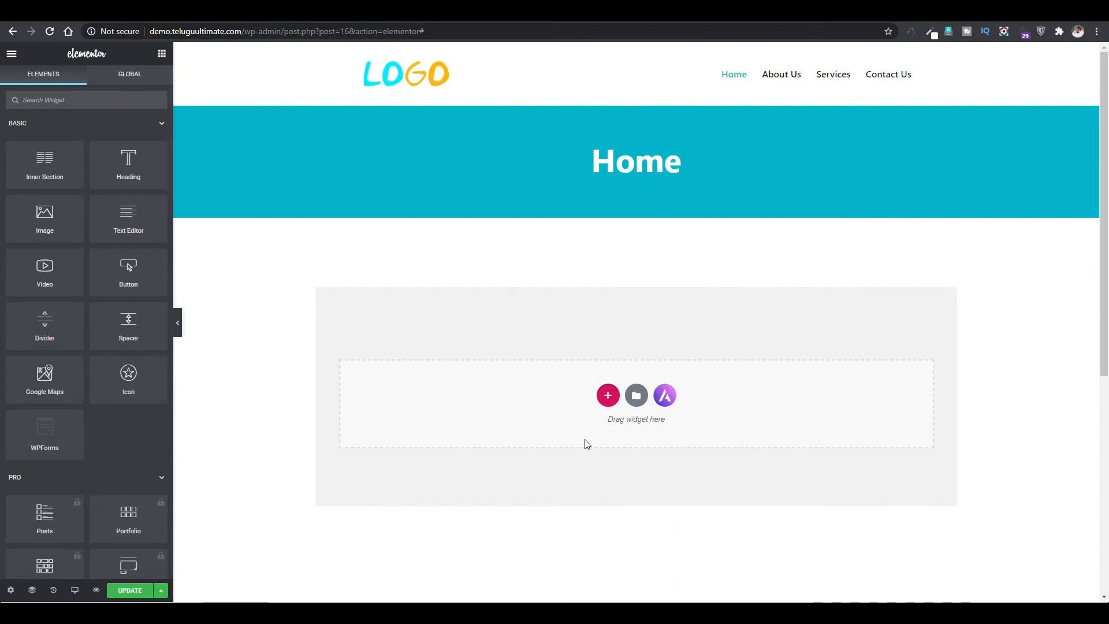
Step: Check the section structure choices for the Home page, and browse the page designs in the Starter Templates library
left_click(609, 398)
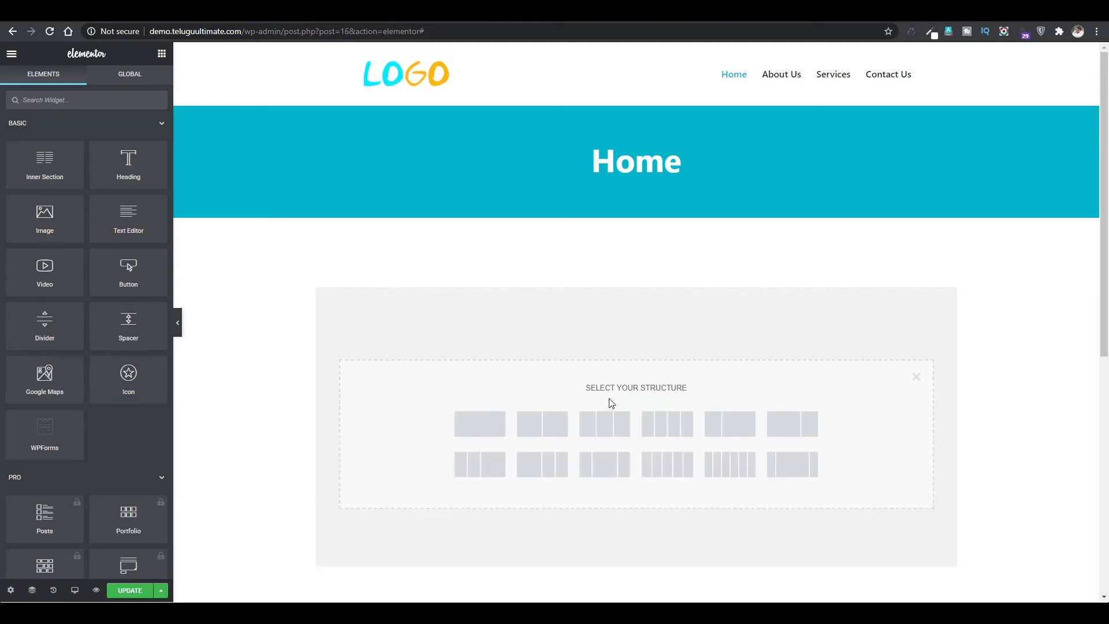
left_click(916, 377)
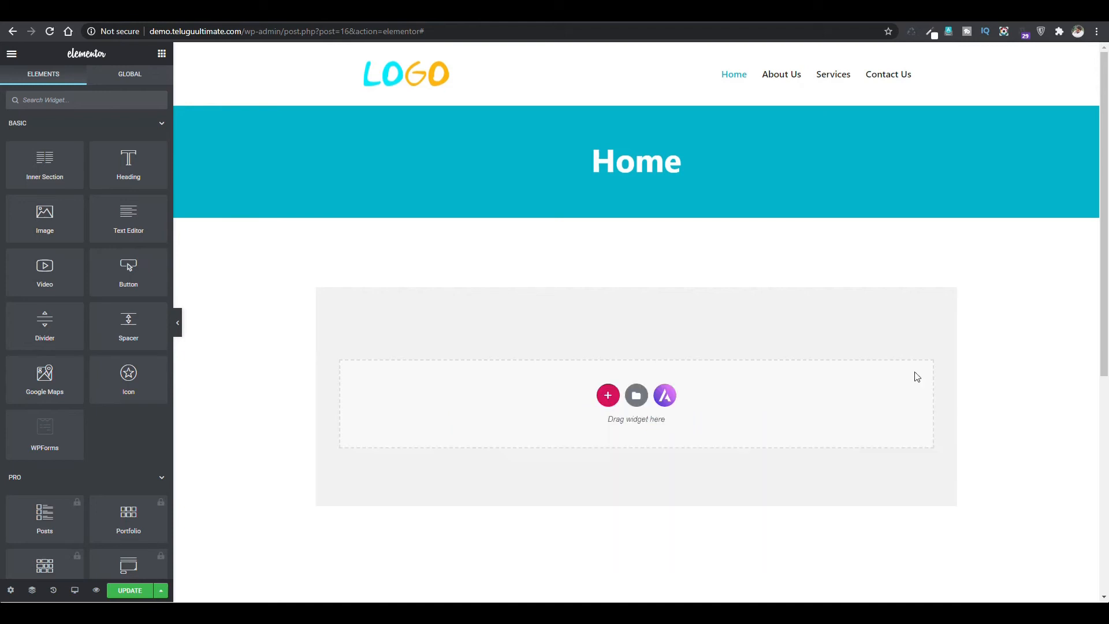
left_click(666, 396)
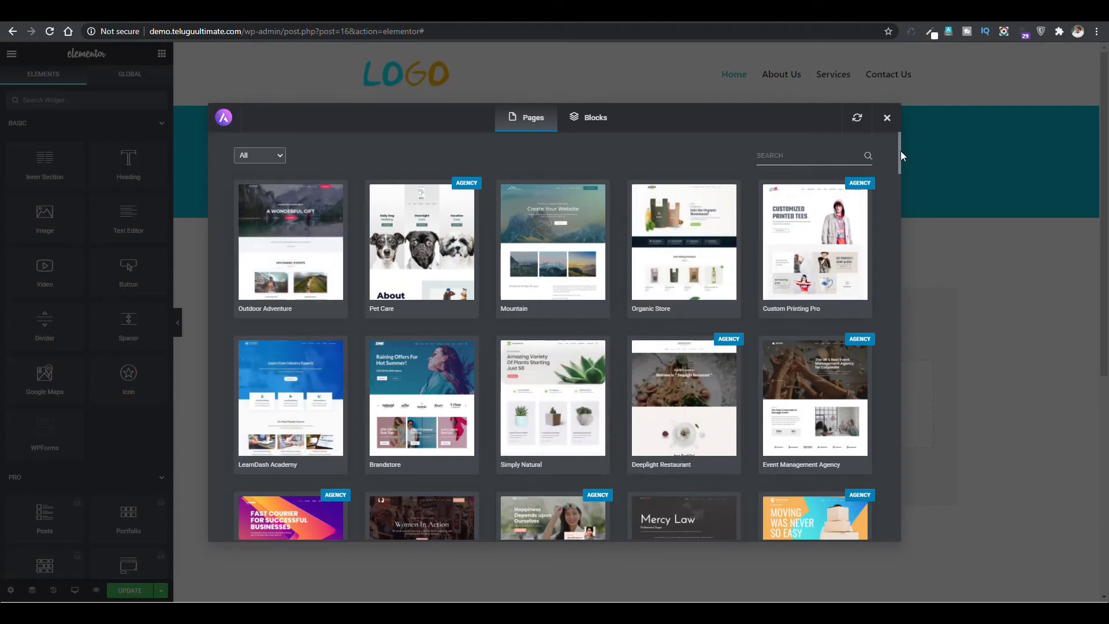
scroll(900, 172, "down", 1)
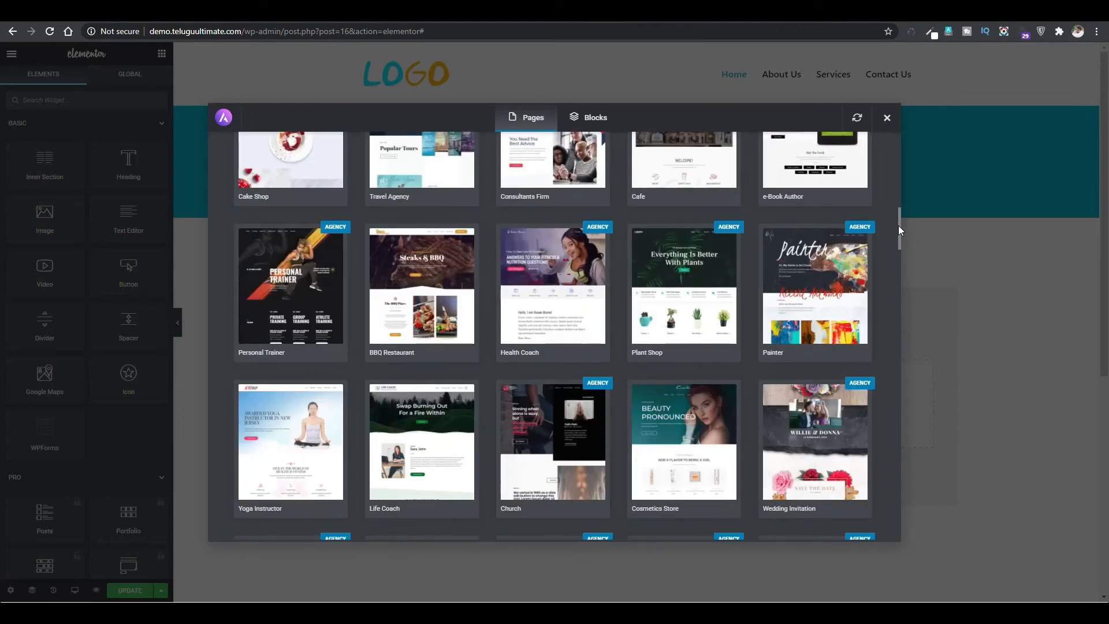
left_click_drag(899, 226, 913, 143)
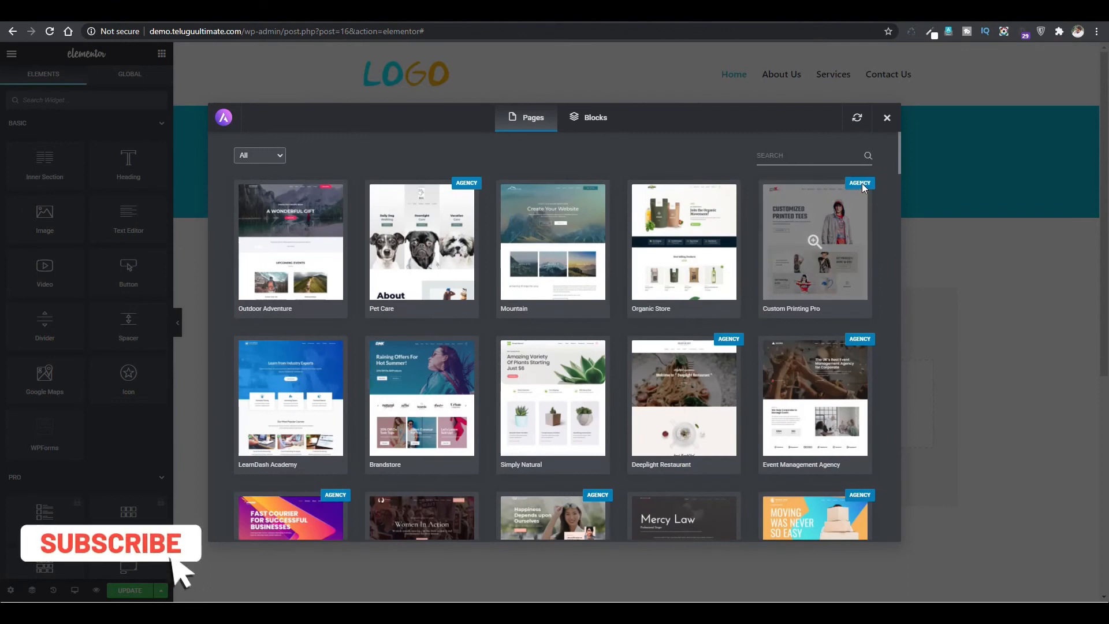
mouse_move(861, 183)
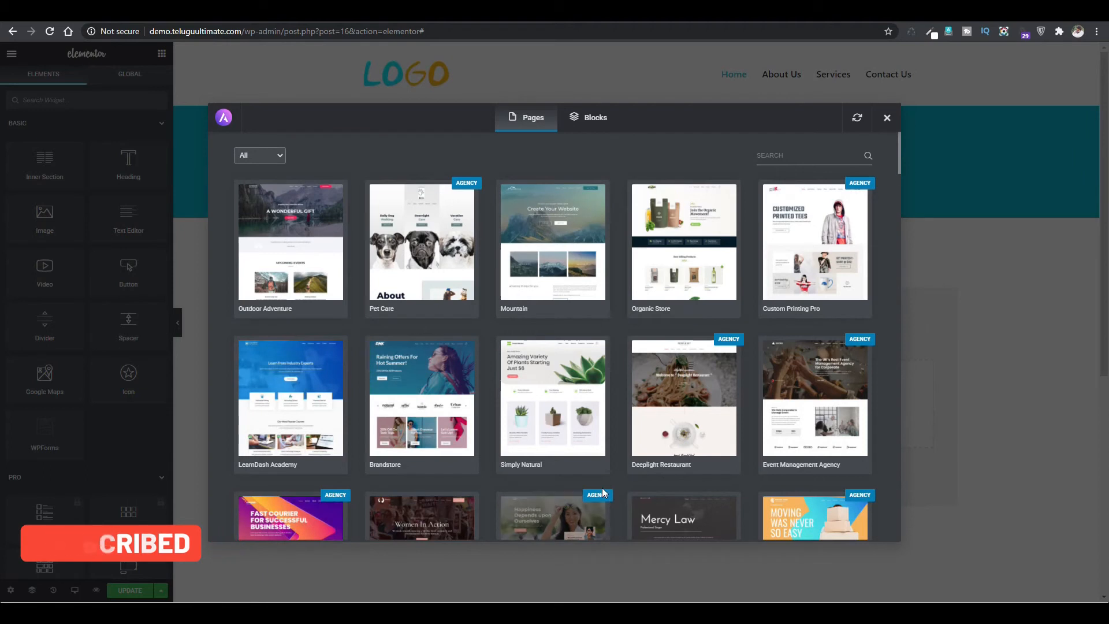
Step: Import the Home page template of LearnDash Academy into the page, and check the refreshed live page
left_click(277, 430)
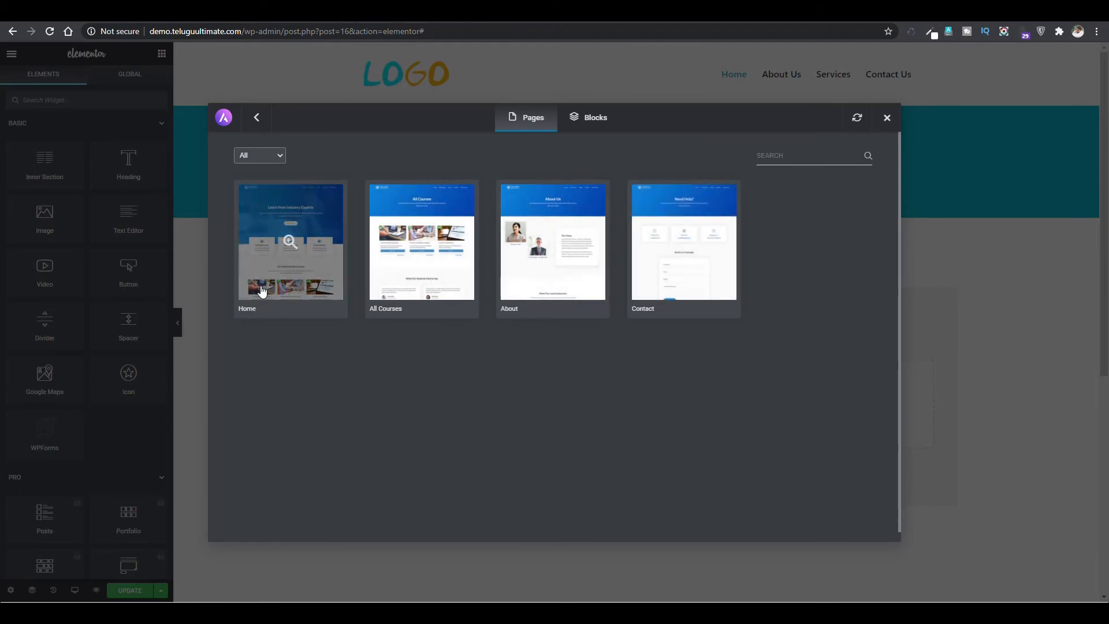
left_click(287, 271)
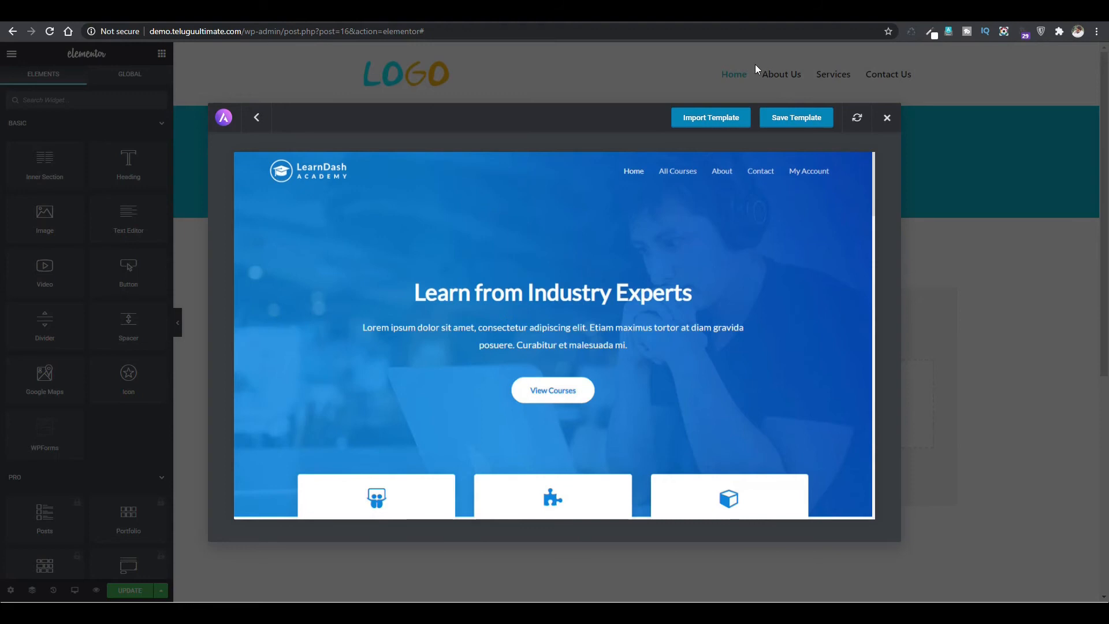
left_click_drag(875, 209, 897, 160)
left_click(732, 125)
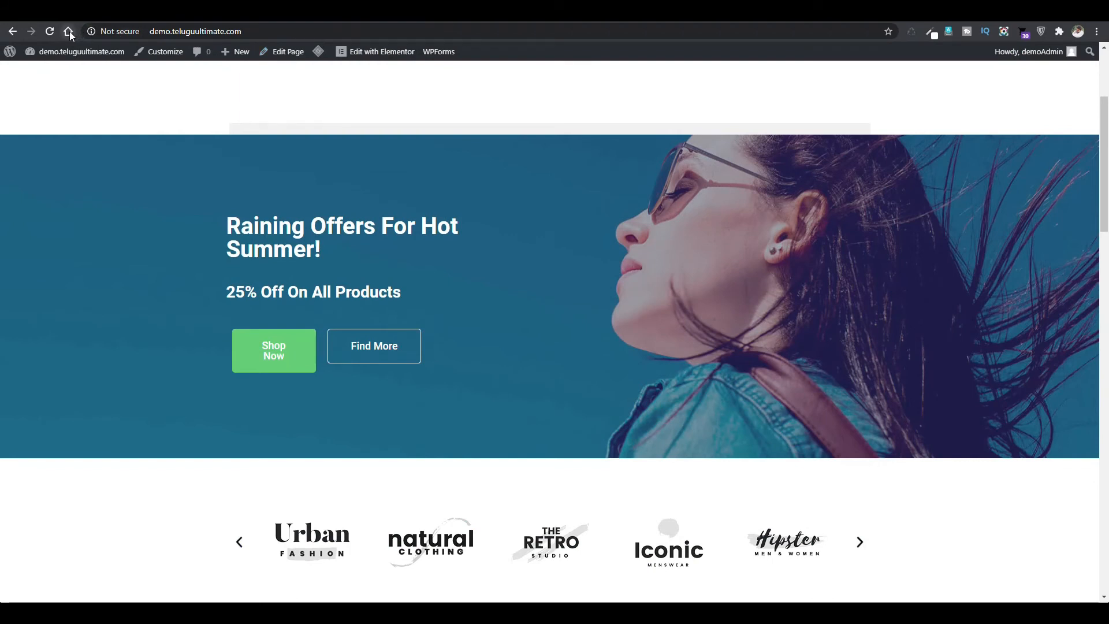
left_click(50, 31)
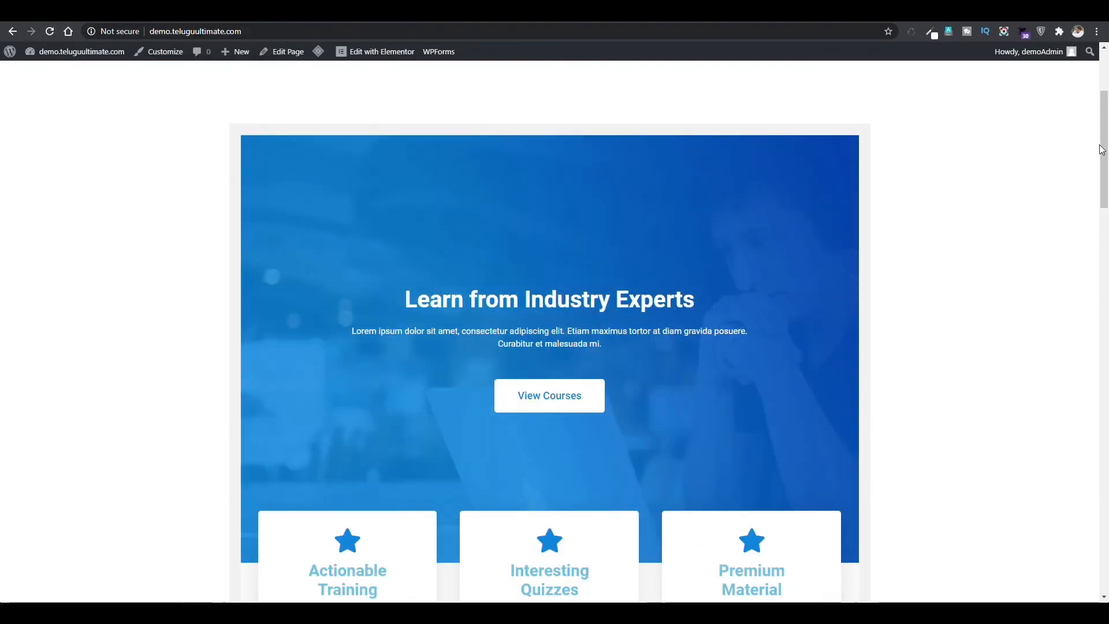
left_click_drag(1103, 149, 1106, 78)
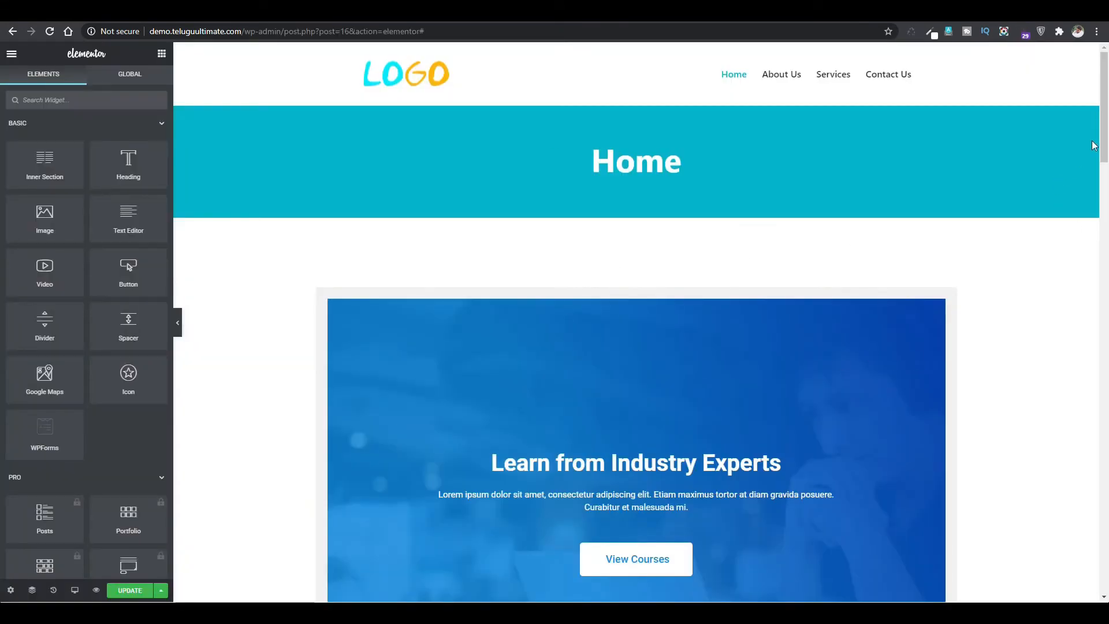
Step: Stretch the "Learn from Industry Experts" section to the full page width
left_click_drag(1104, 146, 1106, 116)
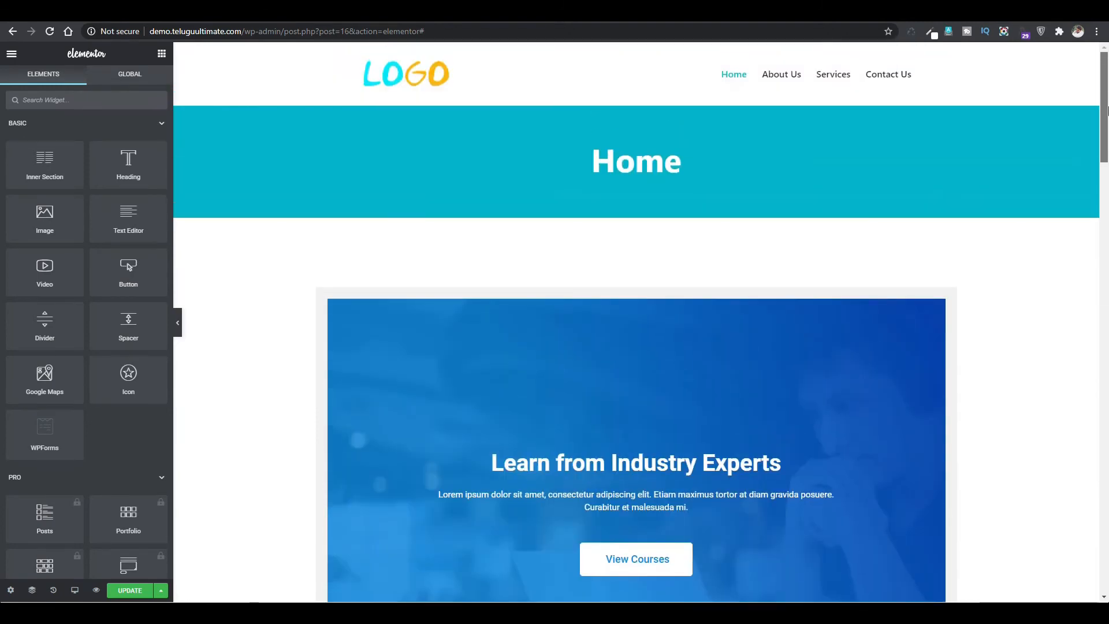
left_click(636, 291)
right_click(635, 291)
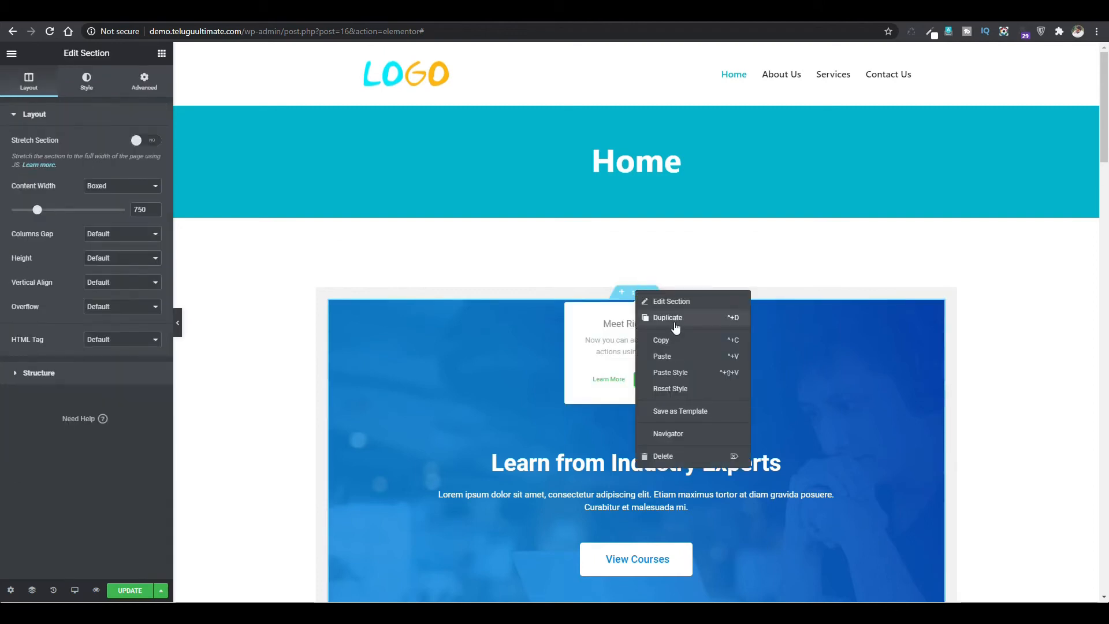
left_click(676, 303)
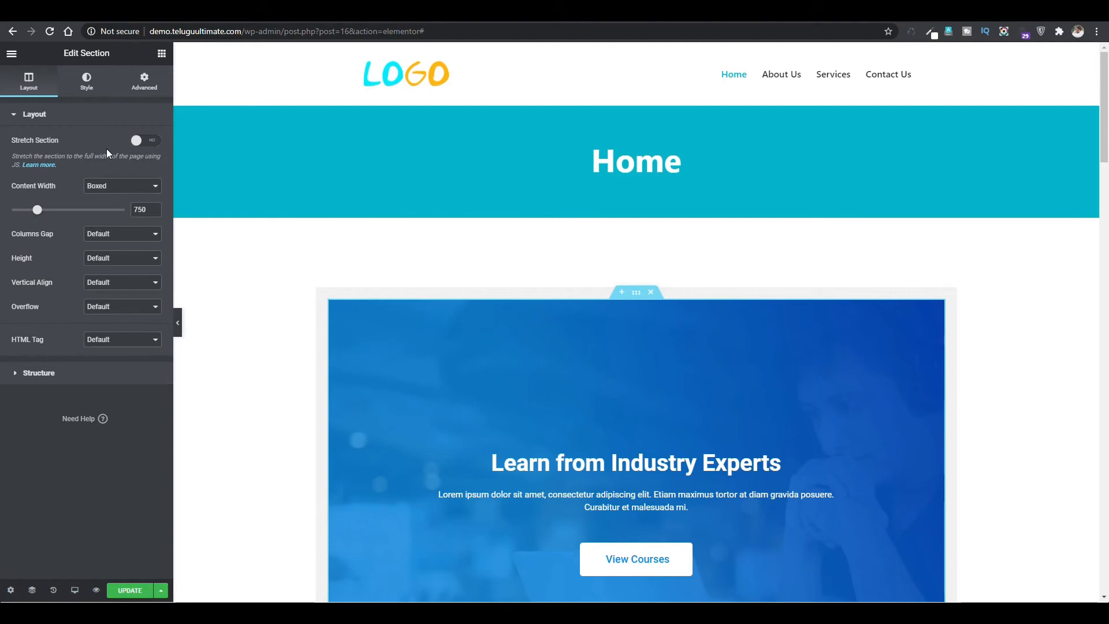
left_click(146, 141)
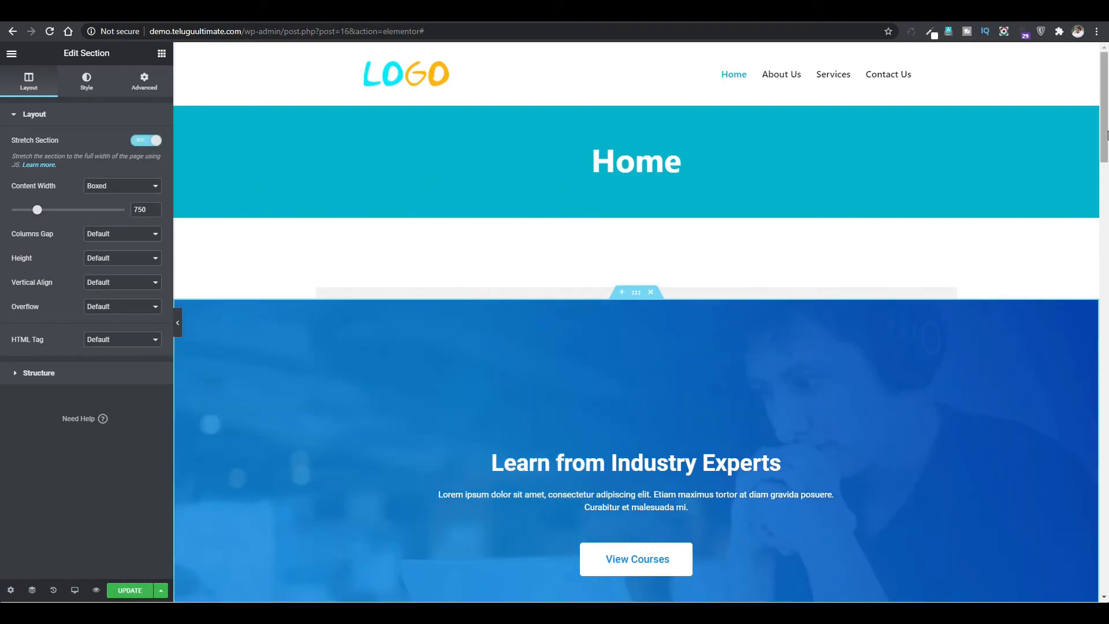
Step: Stretch the section with the Actionable Training, Interesting Quizzes and Premium Material cards to the full page width
scroll(699, 281, "down", 8)
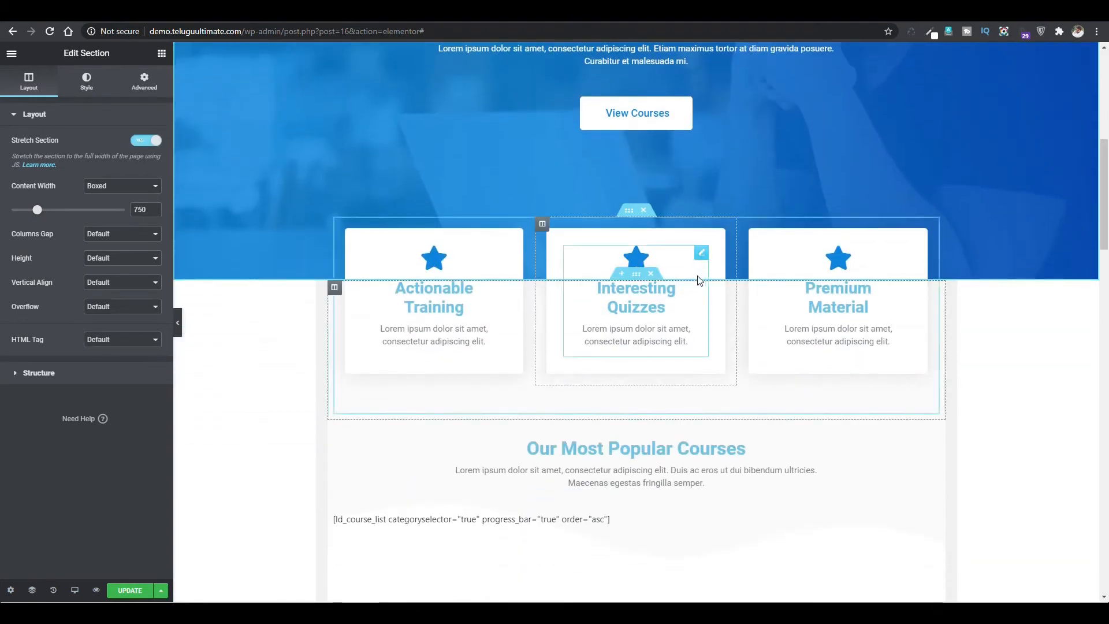
right_click(637, 280)
left_click(664, 287)
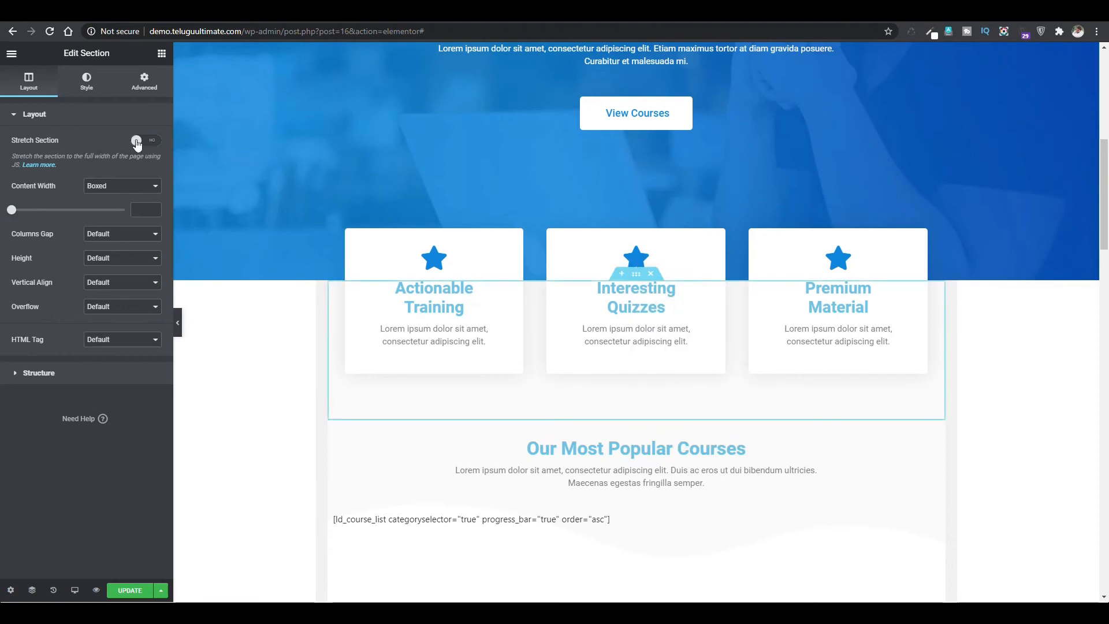
left_click(148, 142)
Step: Stretch the "Our Most Popular Courses" heading section to the full page width
scroll(982, 260, "down", 4)
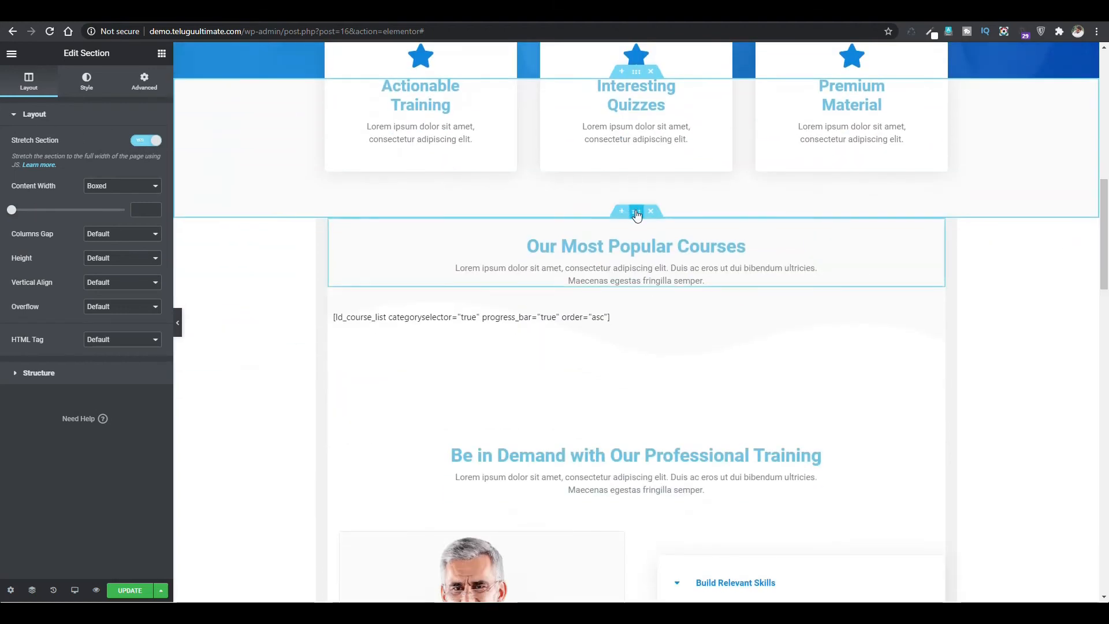
right_click(636, 212)
left_click(664, 226)
left_click(148, 142)
Step: Stretch the section holding the course list shortcode to the full page width
scroll(1105, 272, "down", 2)
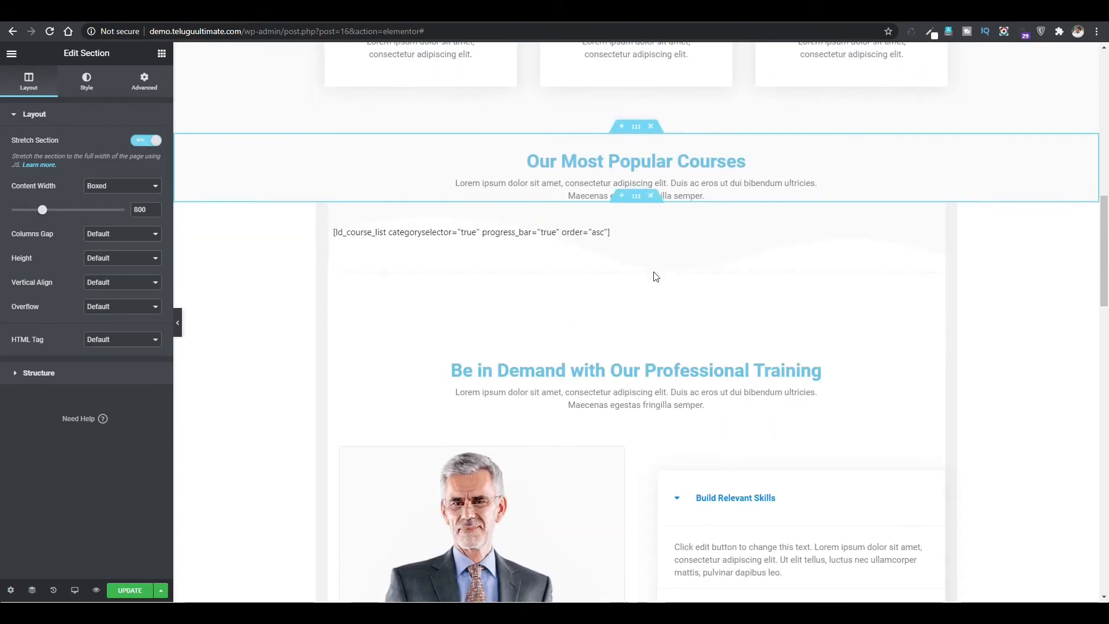
right_click(636, 198)
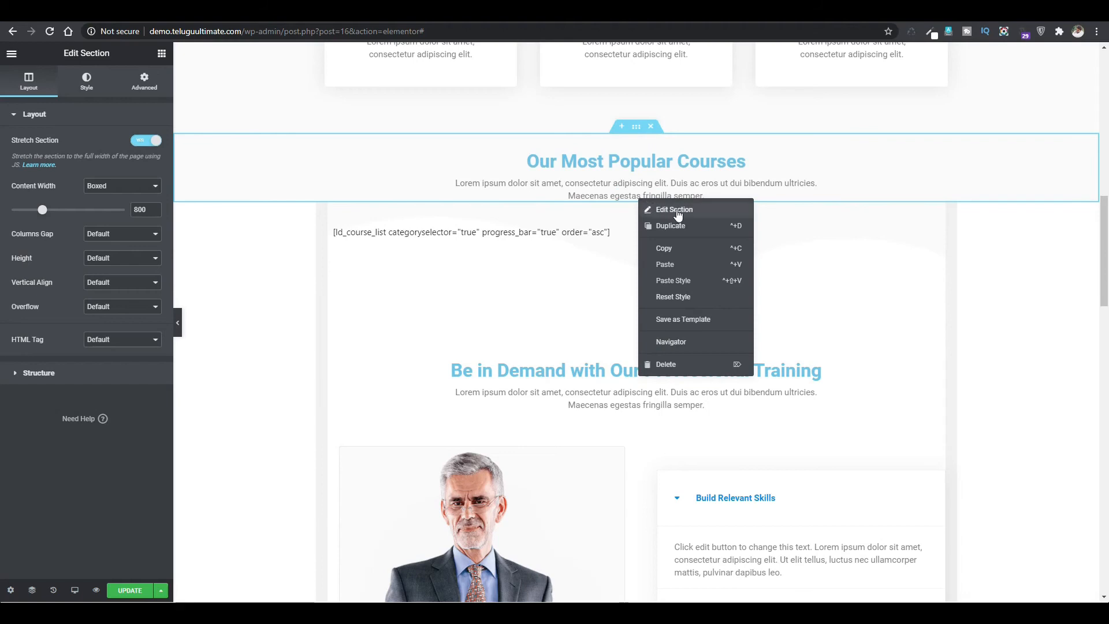
left_click(672, 217)
left_click(146, 142)
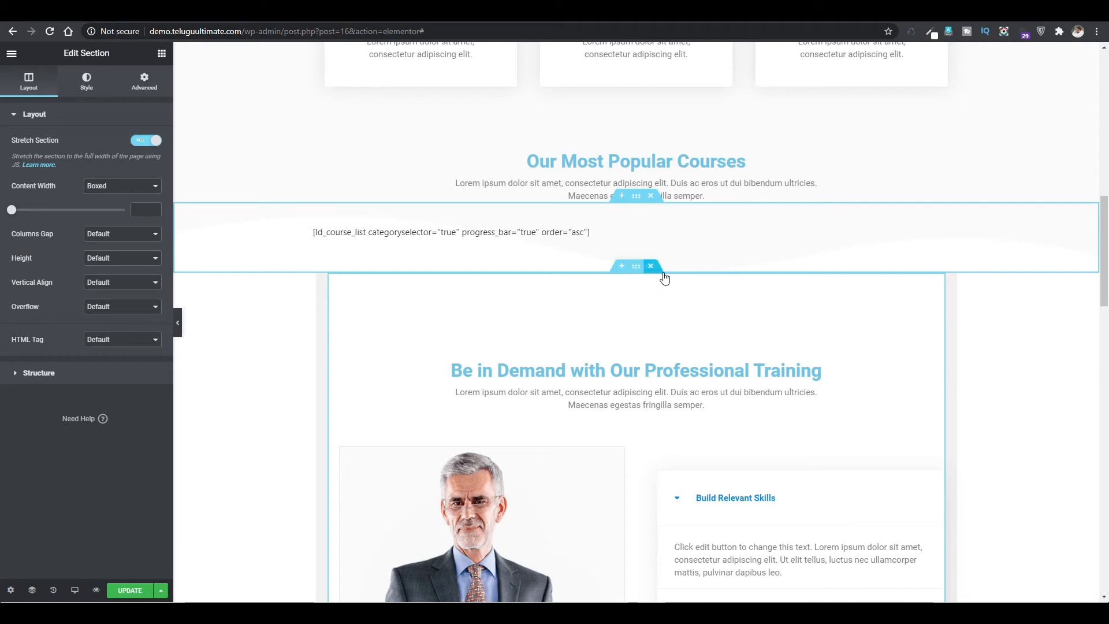
Step: Stretch the "Be in Demand with Our Professional Training" section to the full page width
right_click(639, 267)
left_click(609, 287)
left_click(609, 287)
right_click(634, 266)
left_click(666, 287)
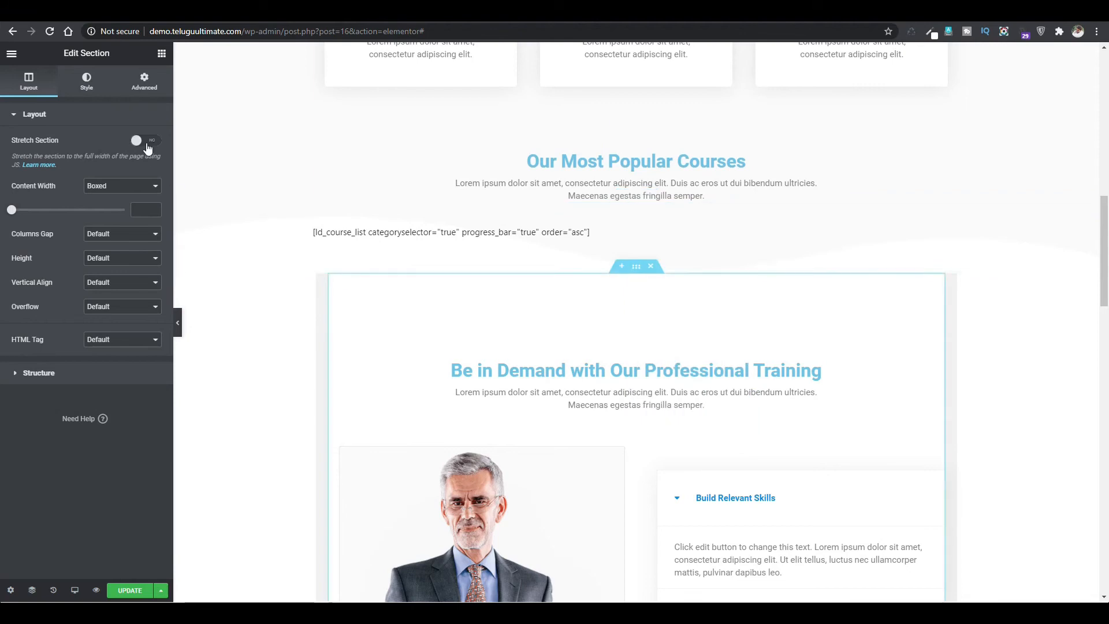
left_click(146, 140)
Step: Stretch the "What Our Students Have to Say" section to the full page width
scroll(1106, 282, "down", 1)
scroll(1106, 282, "down", 14)
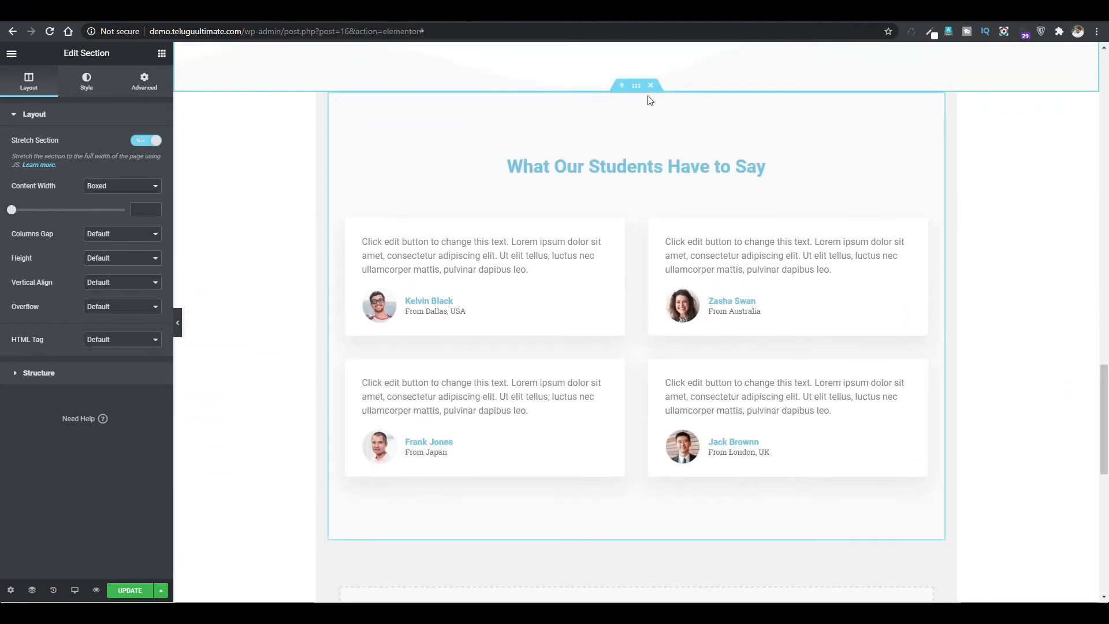
right_click(637, 88)
left_click(672, 102)
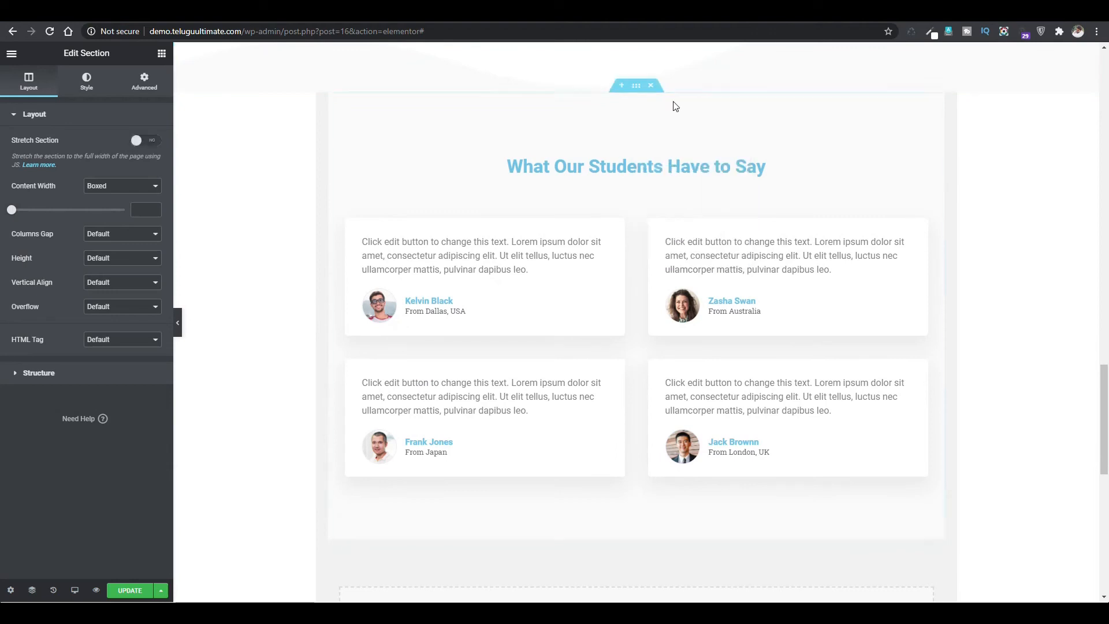
left_click(147, 140)
Step: Update the Home page and look over the reloaded live version
left_click_drag(1105, 390, 1106, 94)
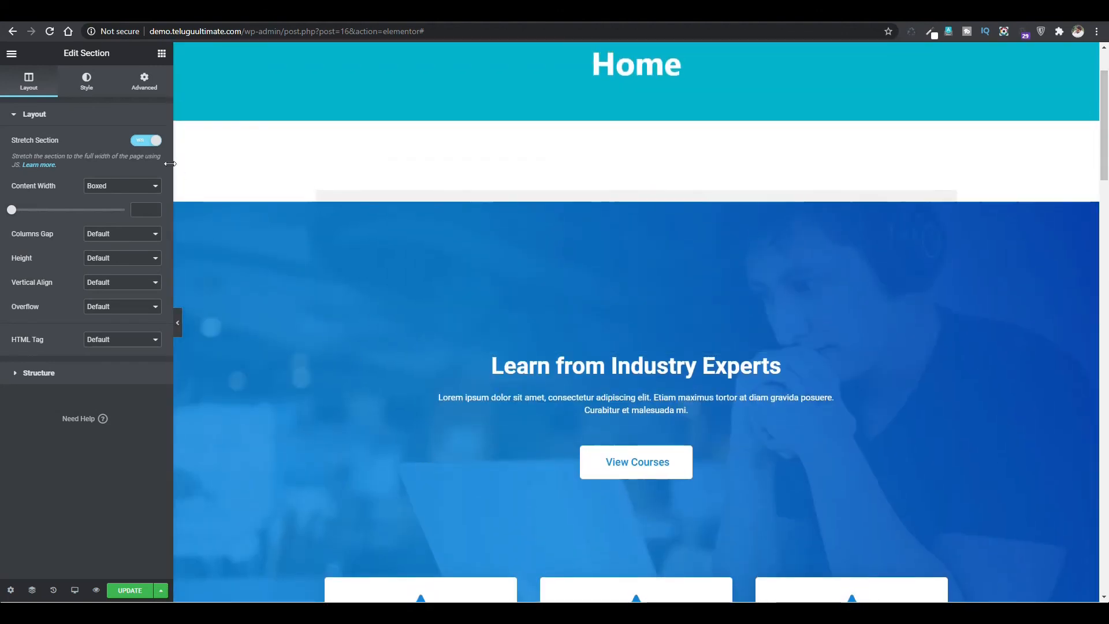
left_click(129, 590)
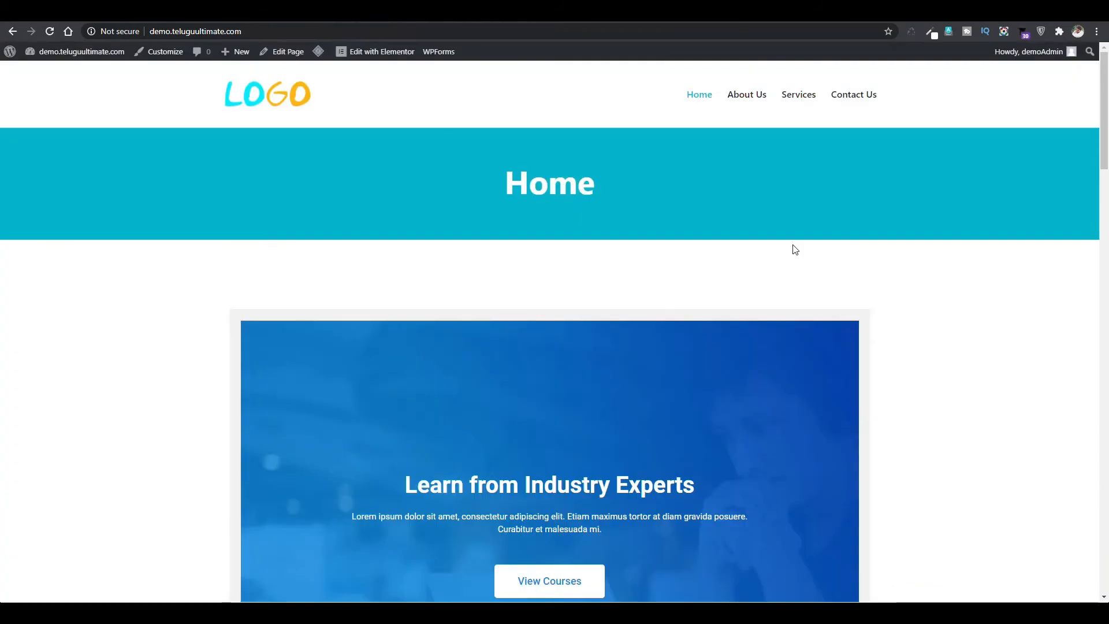
key("F5")
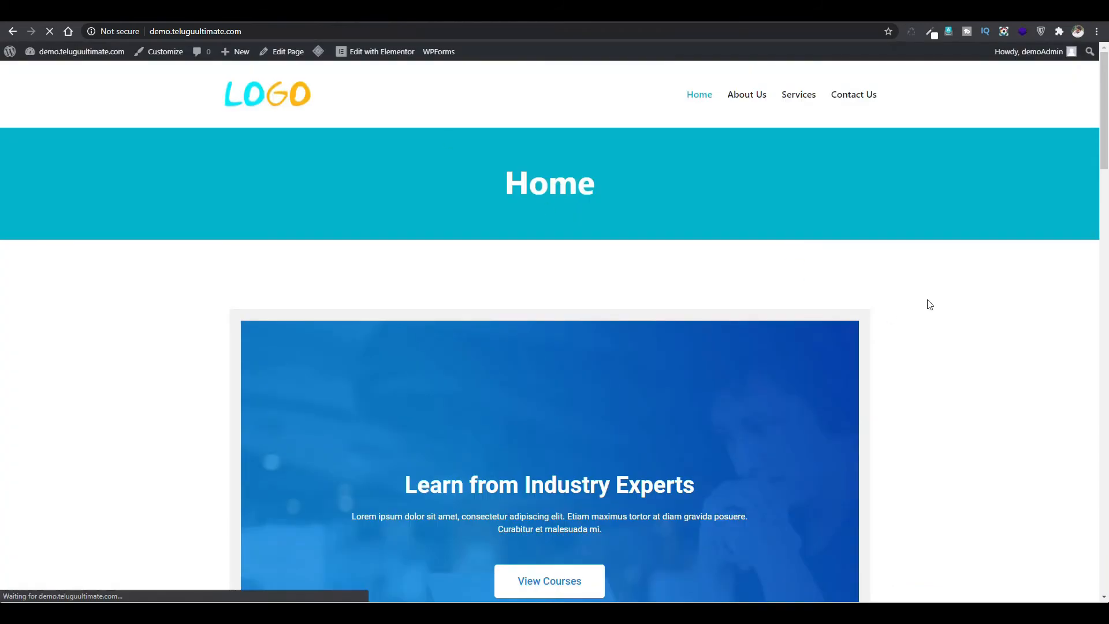
left_click_drag(1105, 161, 1089, 107)
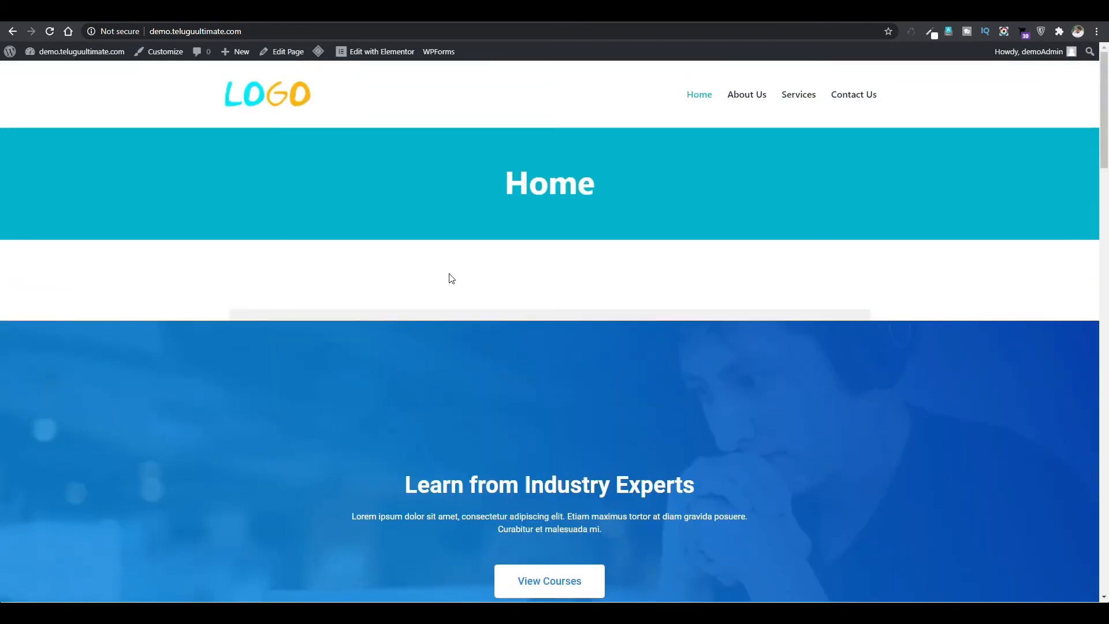
left_click_drag(1107, 146, 1104, 106)
Step: Inspect the blank band below the Home banner in desktop view, with the developer tools docked at the bottom
right_click(592, 280)
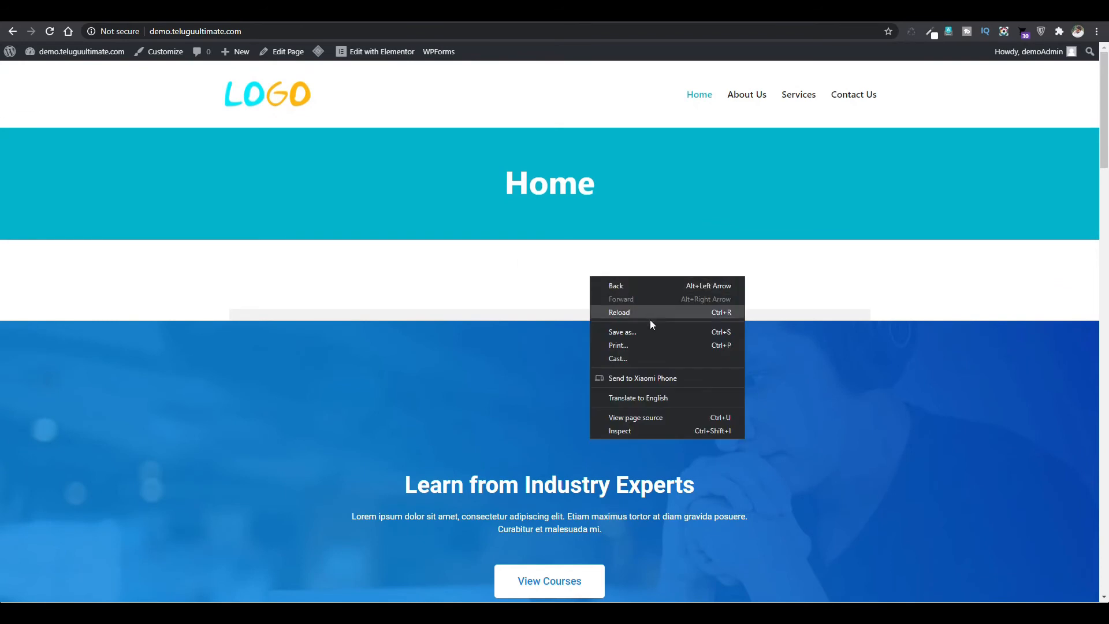
left_click(649, 425)
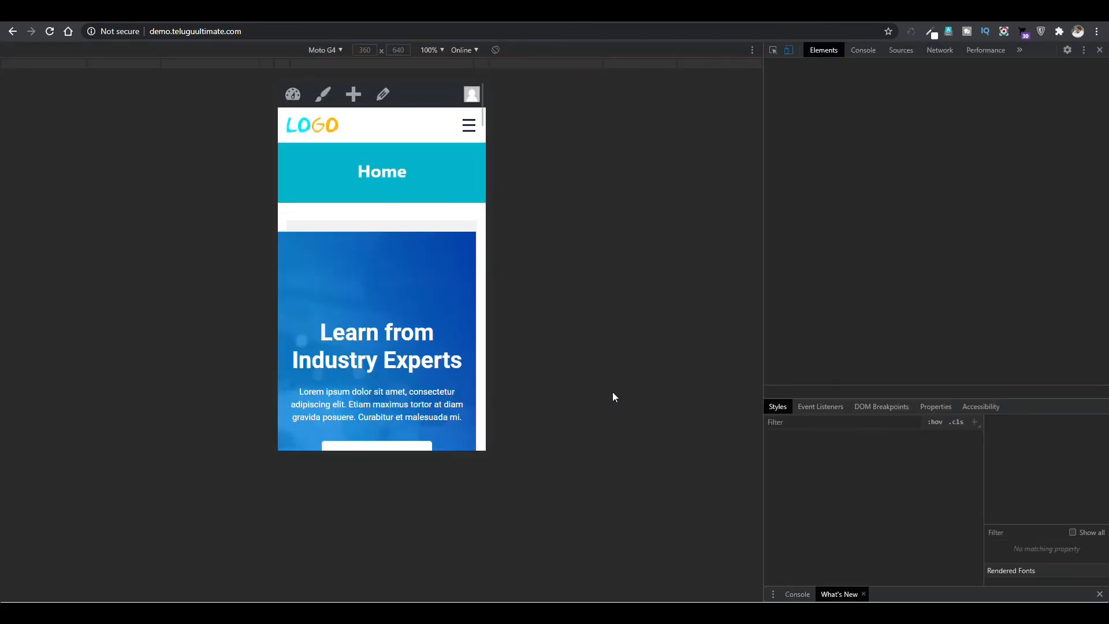
left_click(1088, 52)
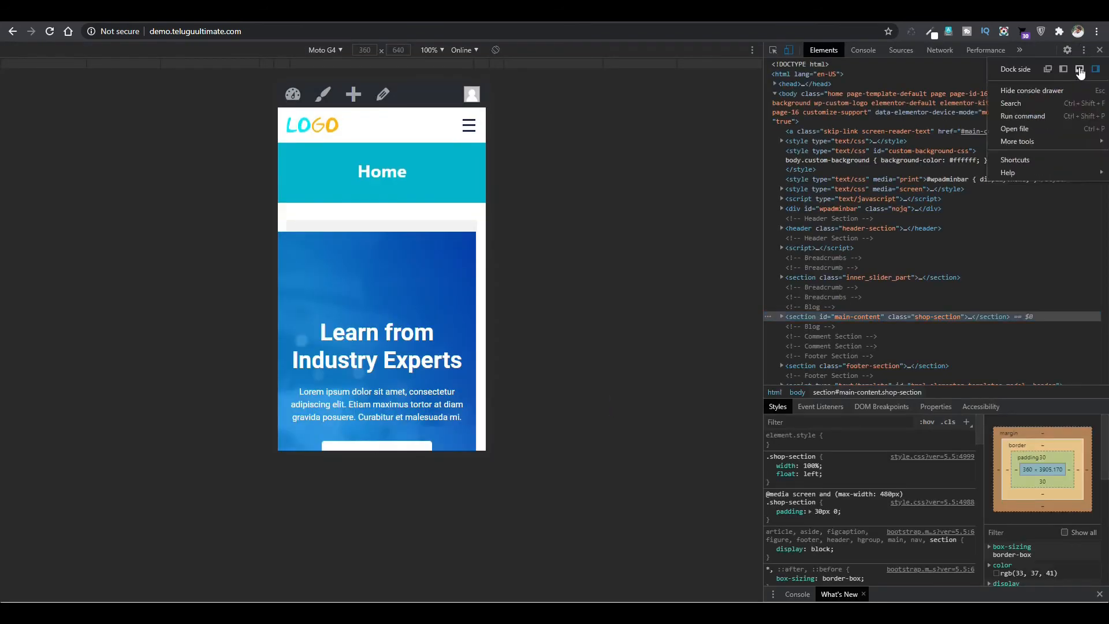
left_click(1079, 70)
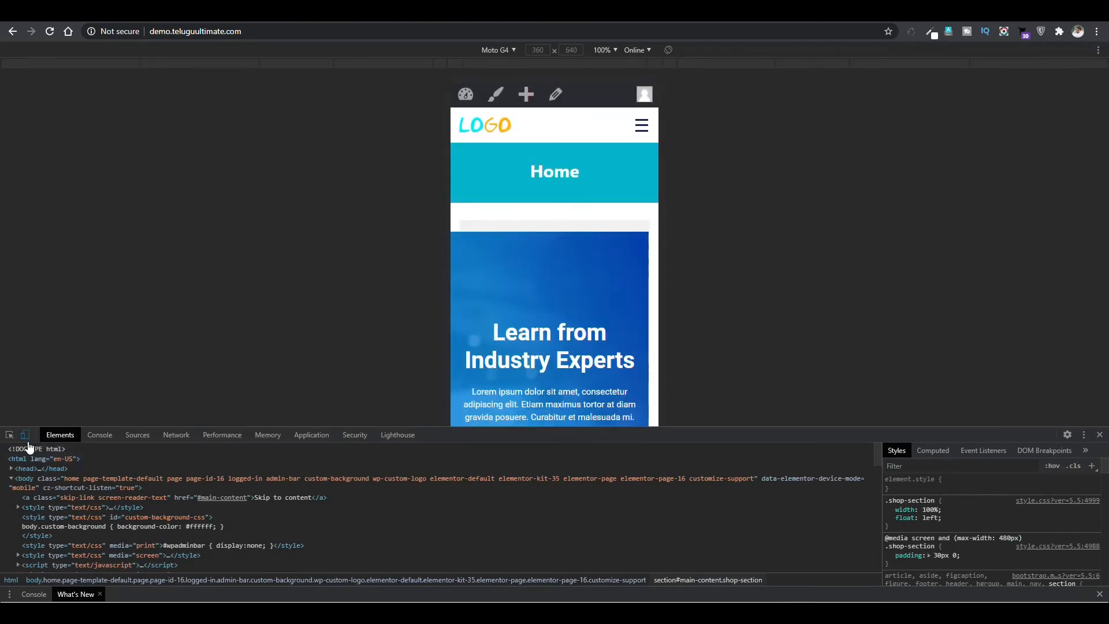
left_click(25, 435)
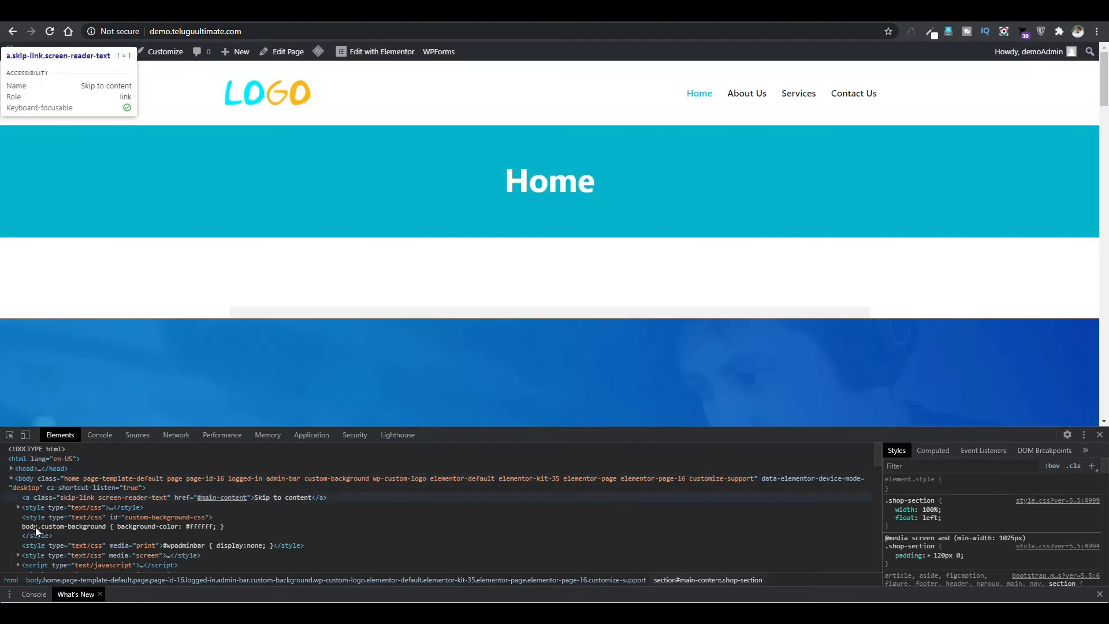
left_click(10, 440)
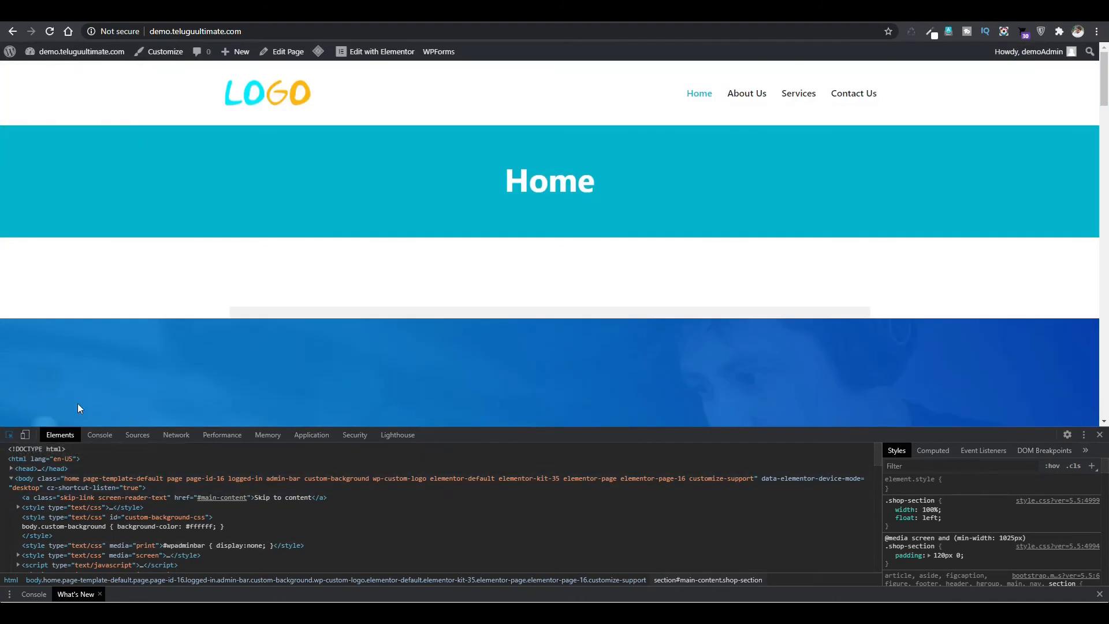
left_click(289, 283)
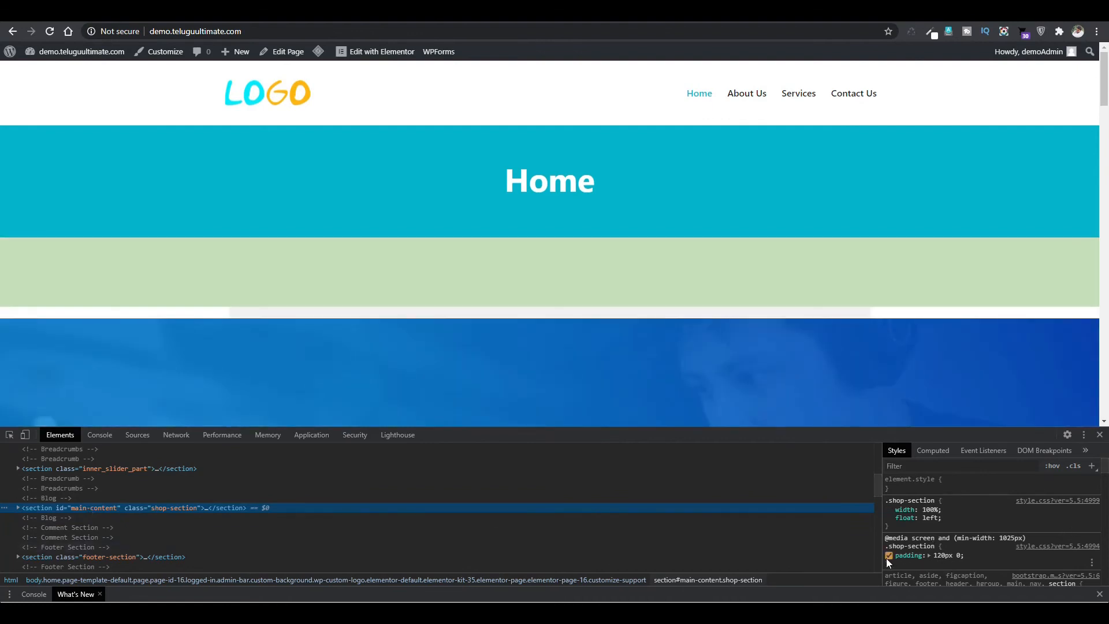
Step: Try the page with the .shop-section padding disabled, and enable the padding again
left_click(888, 556)
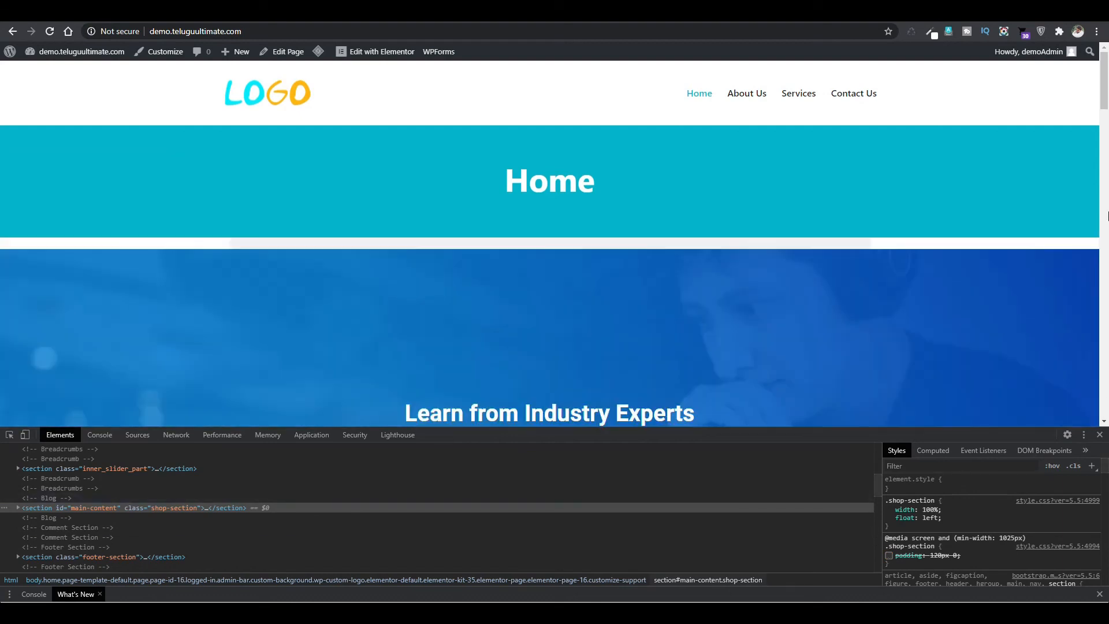
left_click_drag(1104, 98, 1105, 370)
key("Home")
left_click(889, 555)
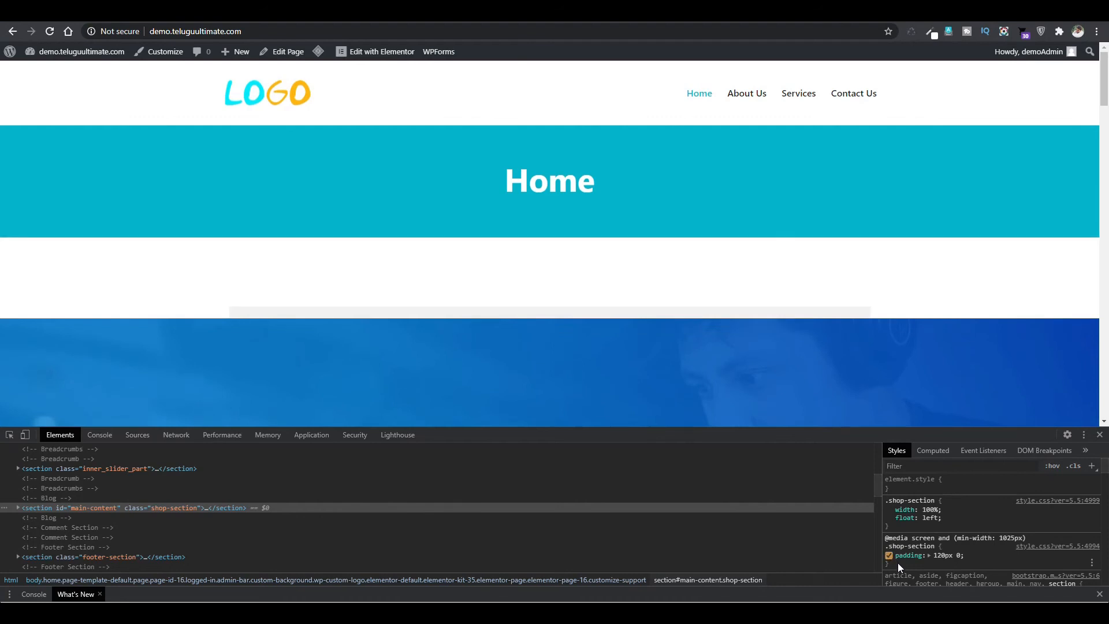
Step: Set the .shop-section padding to 0 in the inspected styles and close the developer tools
left_click_drag(897, 563, 883, 546)
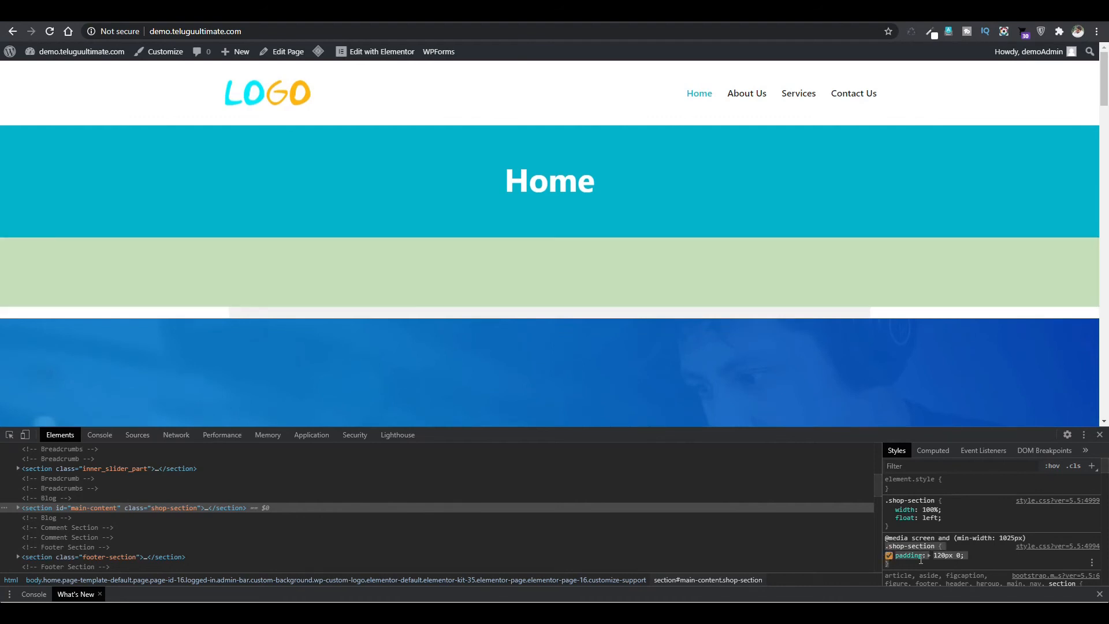
left_click(945, 556)
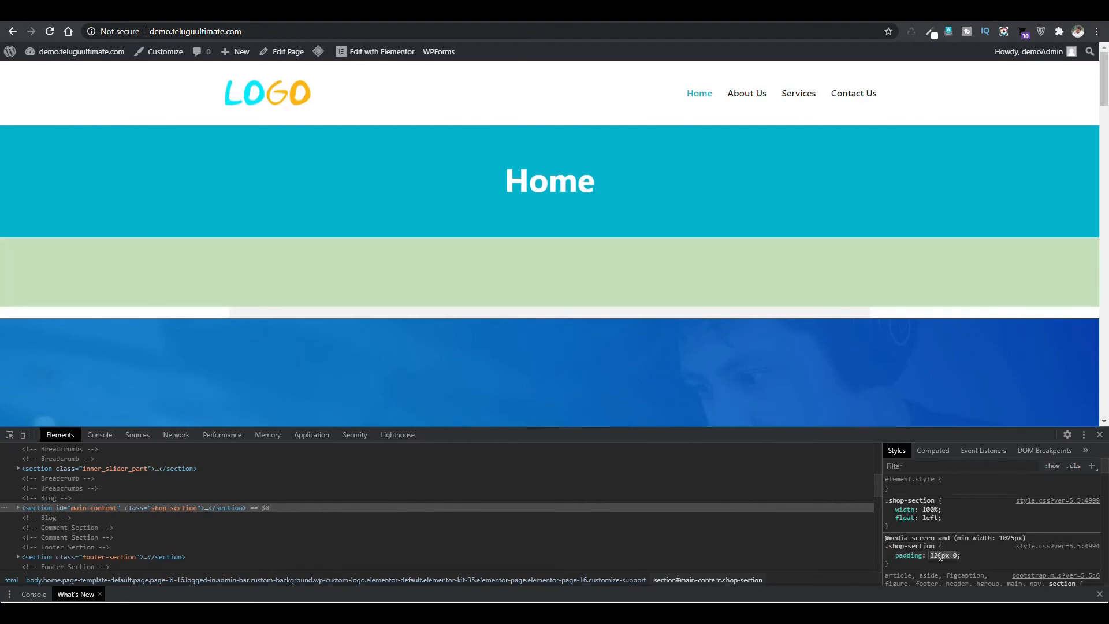
type("0")
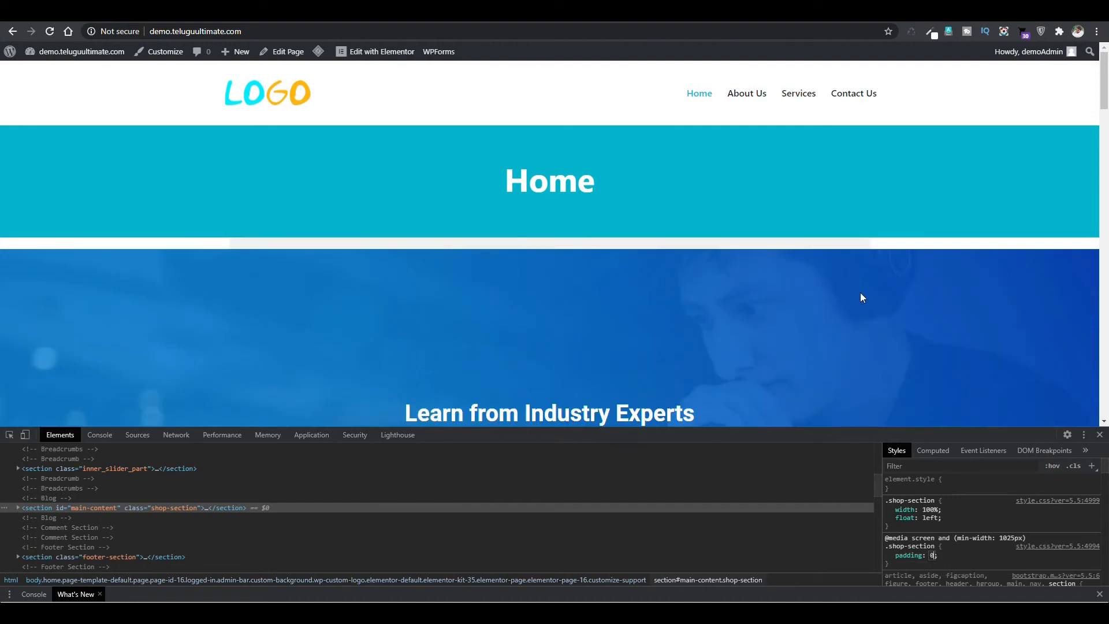
left_click(1100, 435)
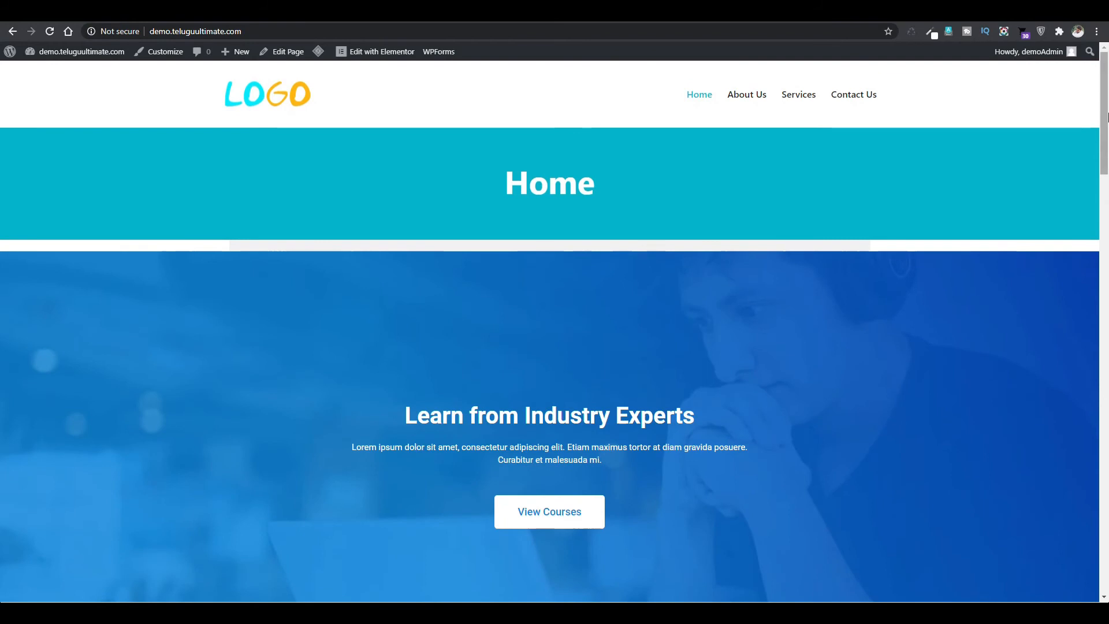
Step: Replace the Home banner heading "Learn from Industry Experts" with "How are you" and update the page
mouse_move(1105, 124)
left_mouse_down()
mouse_move(1105, 470)
mouse_move(1103, 112)
left_mouse_up()
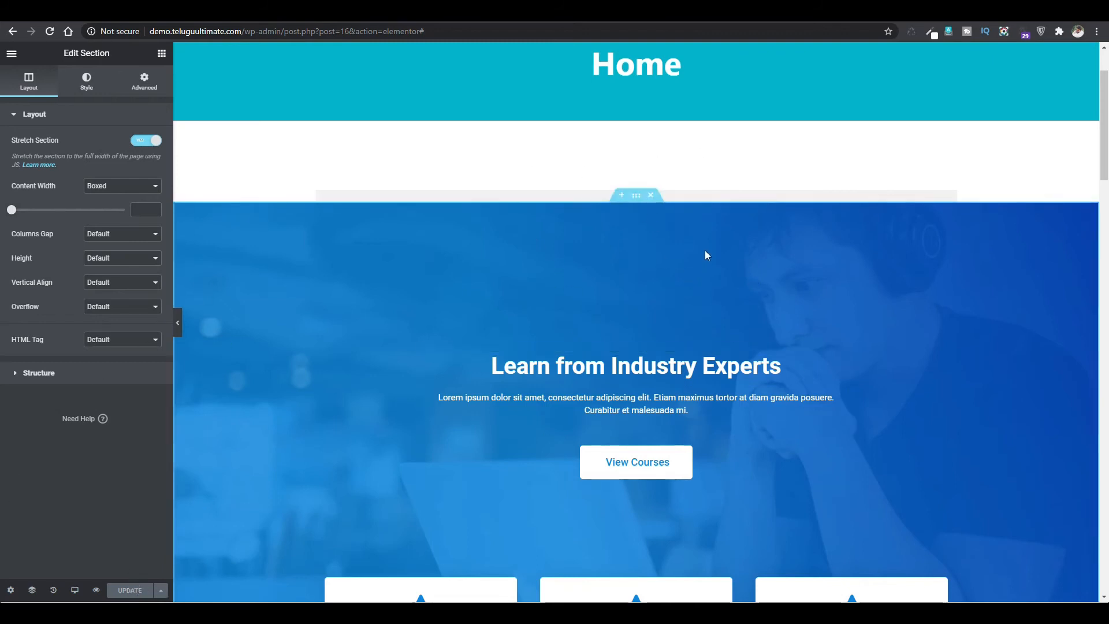
left_click(716, 375)
left_click_drag(785, 368, 489, 368)
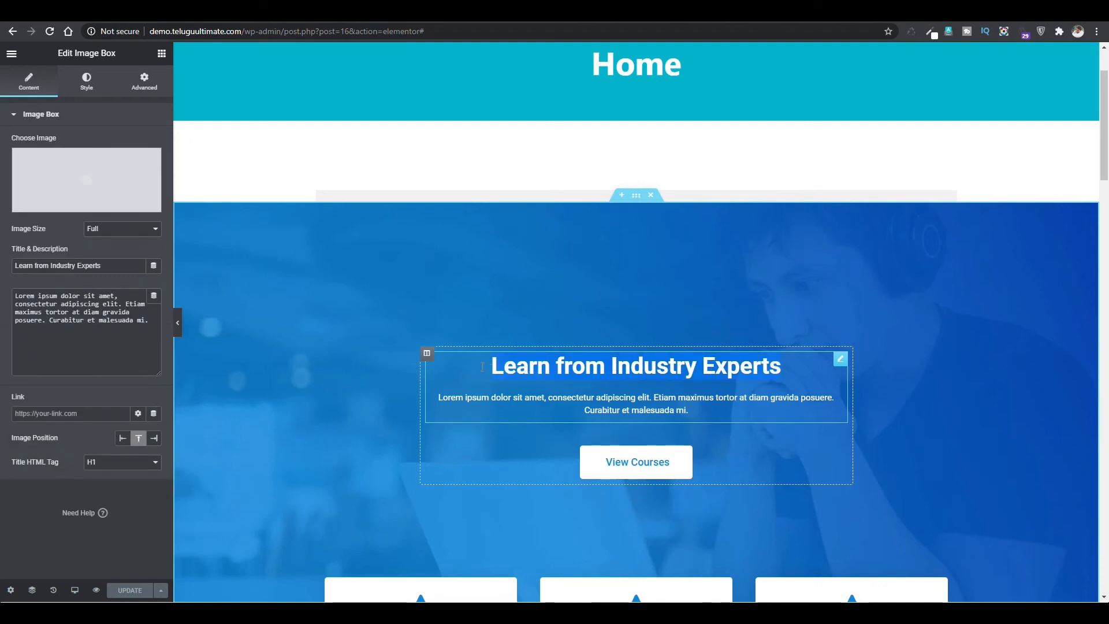
type("How are you")
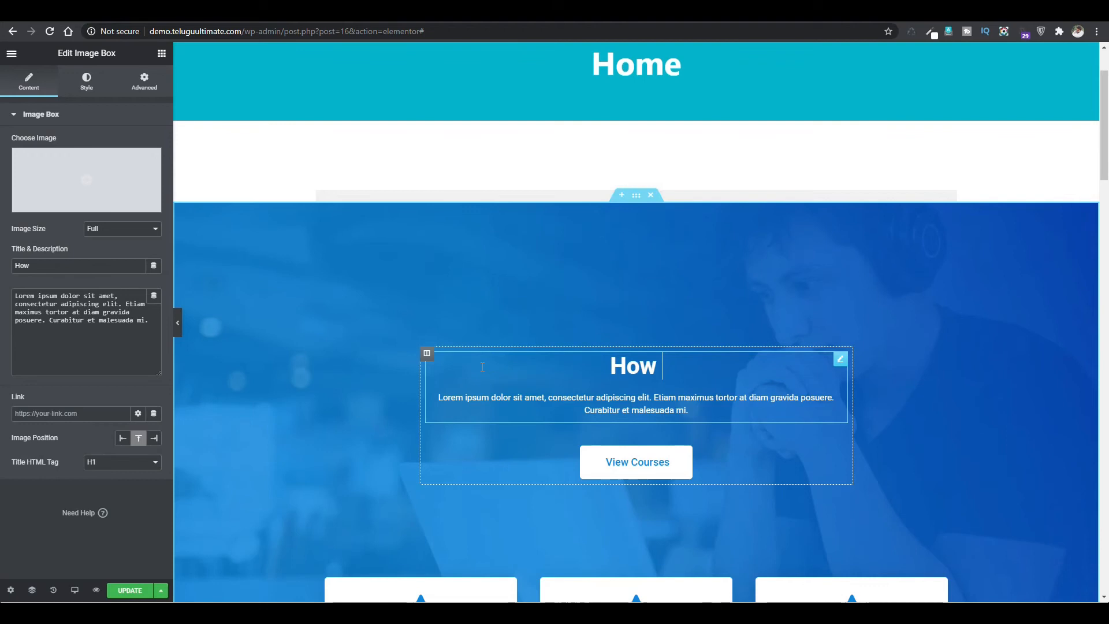
left_click(144, 589)
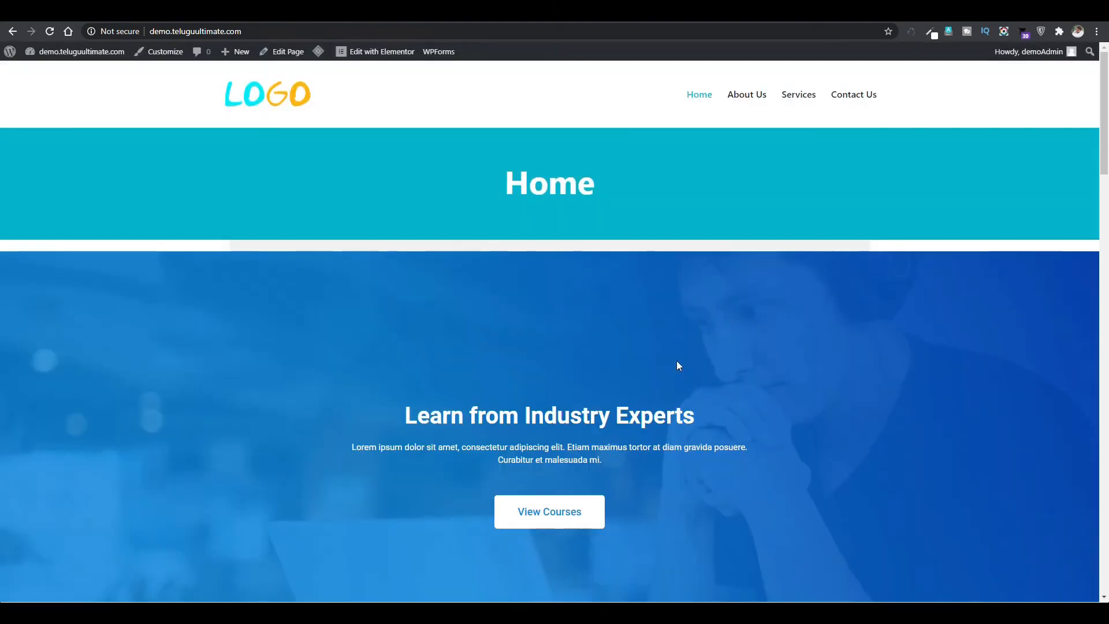
Step: Reload the live Home page and check the banner heading and the sections below it
key("F5")
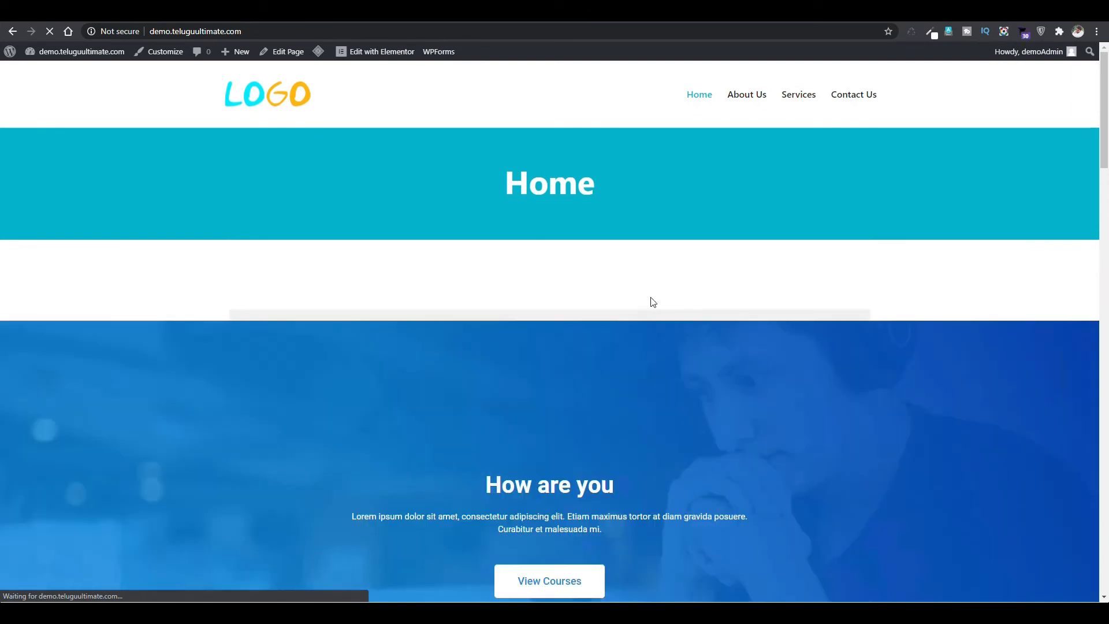
left_click_drag(483, 486, 670, 471)
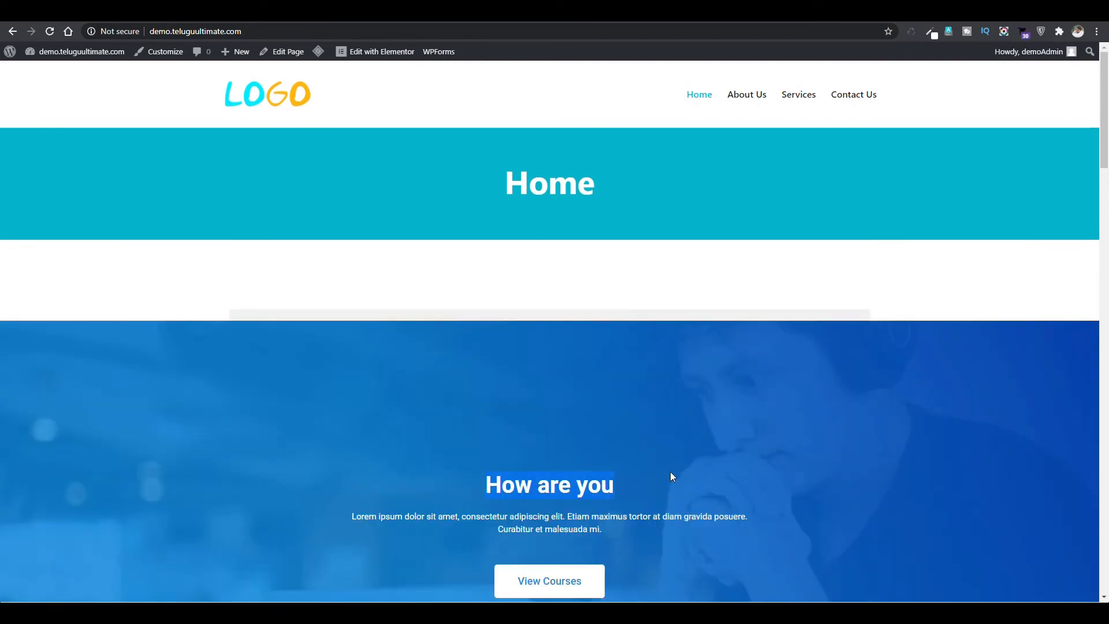
left_click_drag(1104, 137, 1104, 188)
scroll(895, 191, "down", 2)
left_click(330, 396)
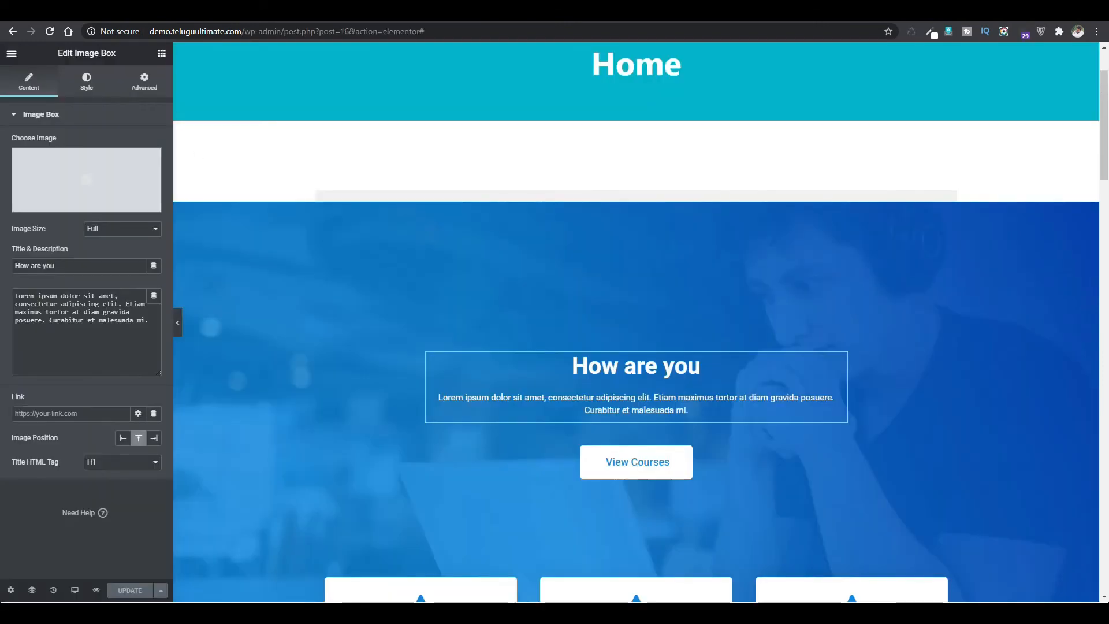
Step: Replace the star in the Actionable Training box with the strikethrough icon, update the page and check the live version
left_click_drag(1105, 172, 1105, 195)
scroll(437, 253, "down", 3)
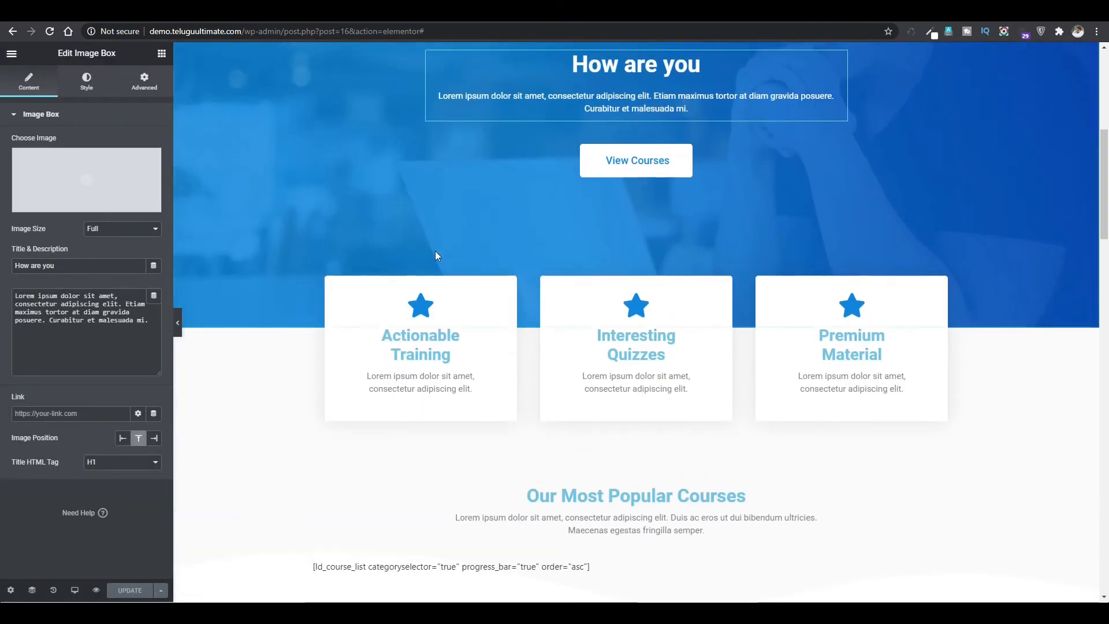
left_click(431, 309)
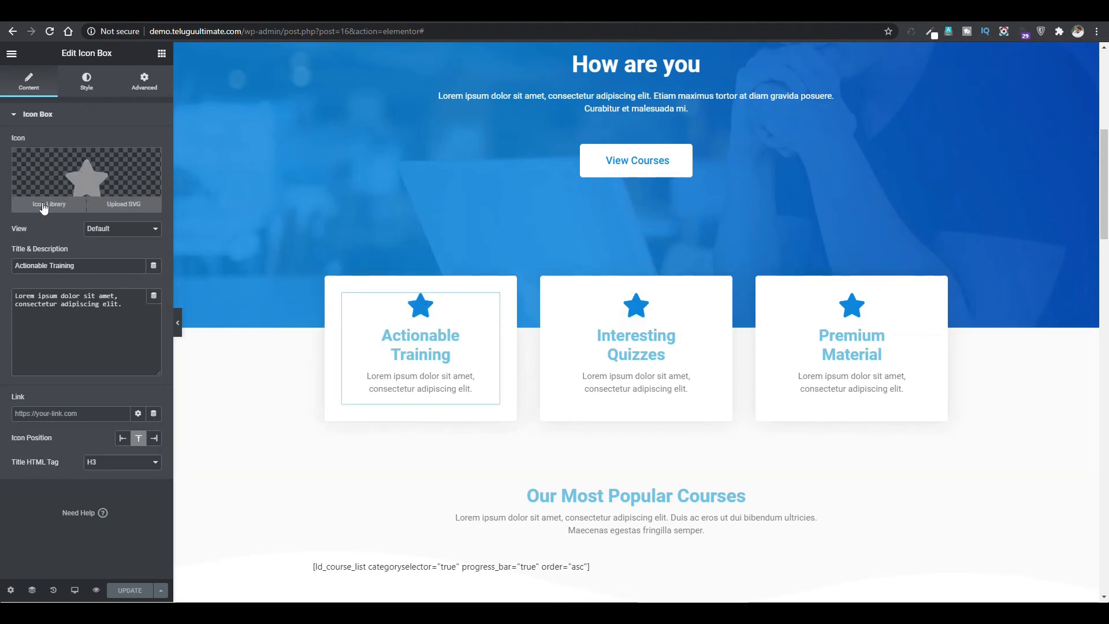
left_click(43, 205)
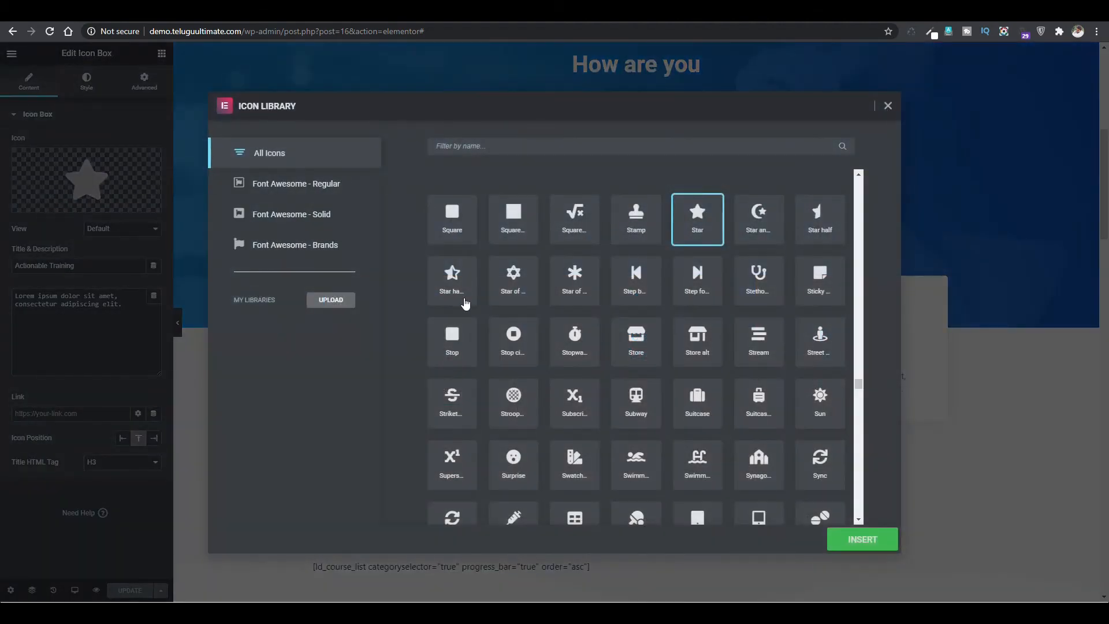
left_click(456, 406)
left_click(873, 543)
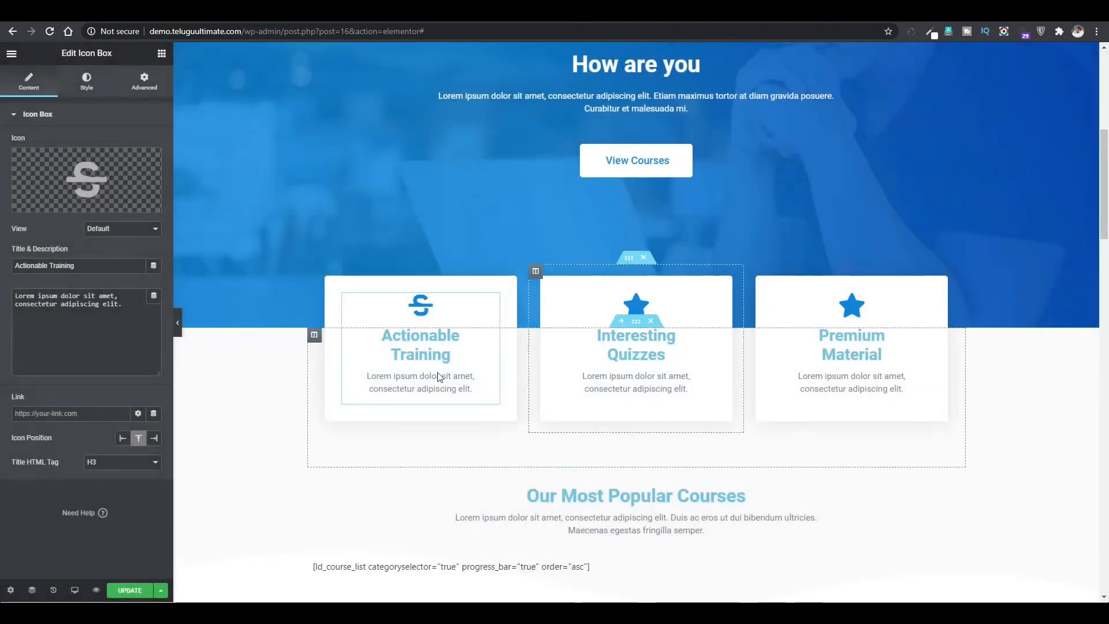
left_click(130, 589)
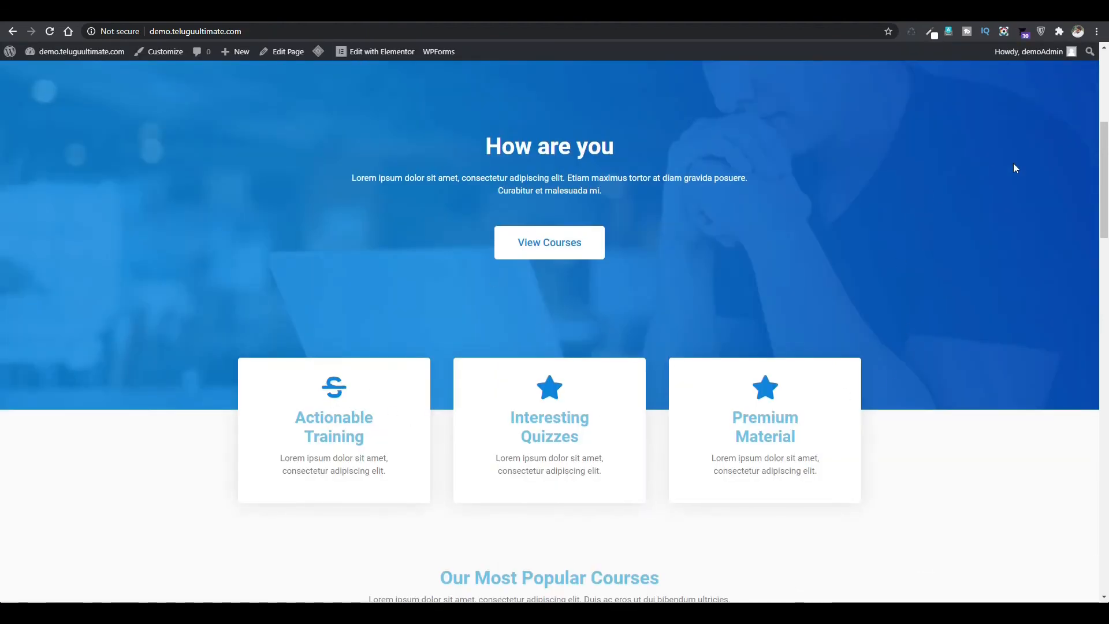
scroll(1099, 176, "down", 3)
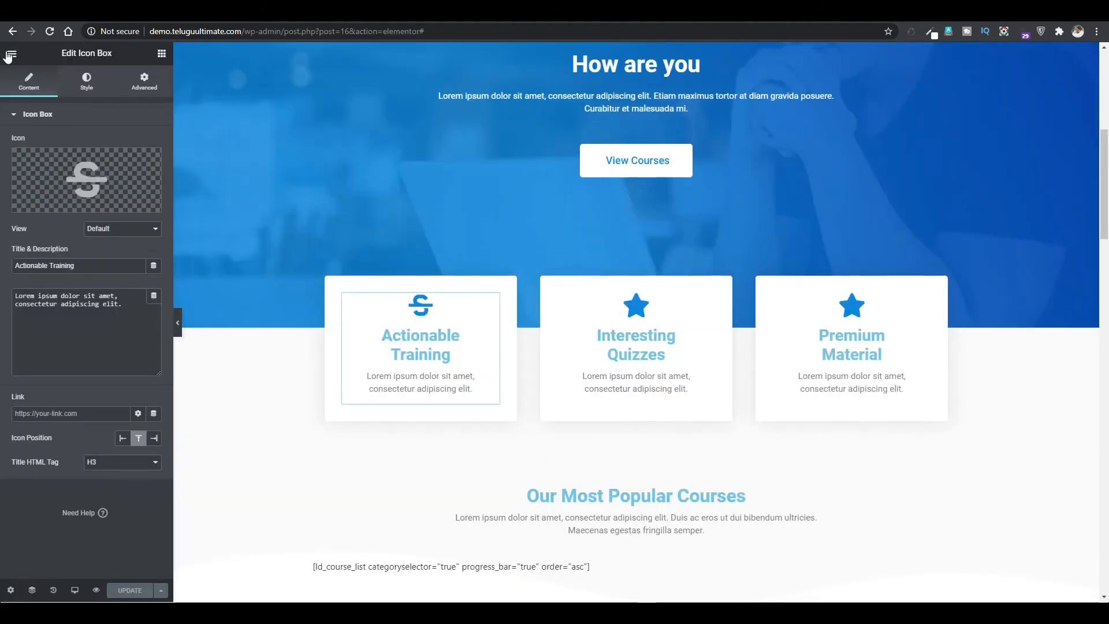
Step: Exit the Home page's Elementor editor and open the About Us page in Elementor
left_click(11, 55)
left_click(50, 380)
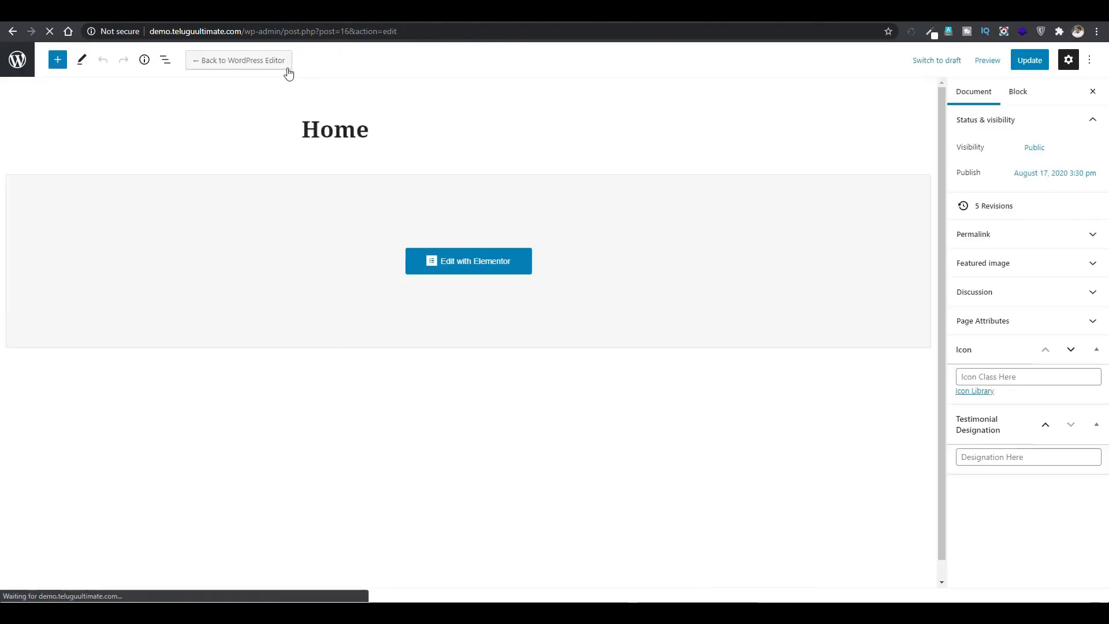
left_click(15, 60)
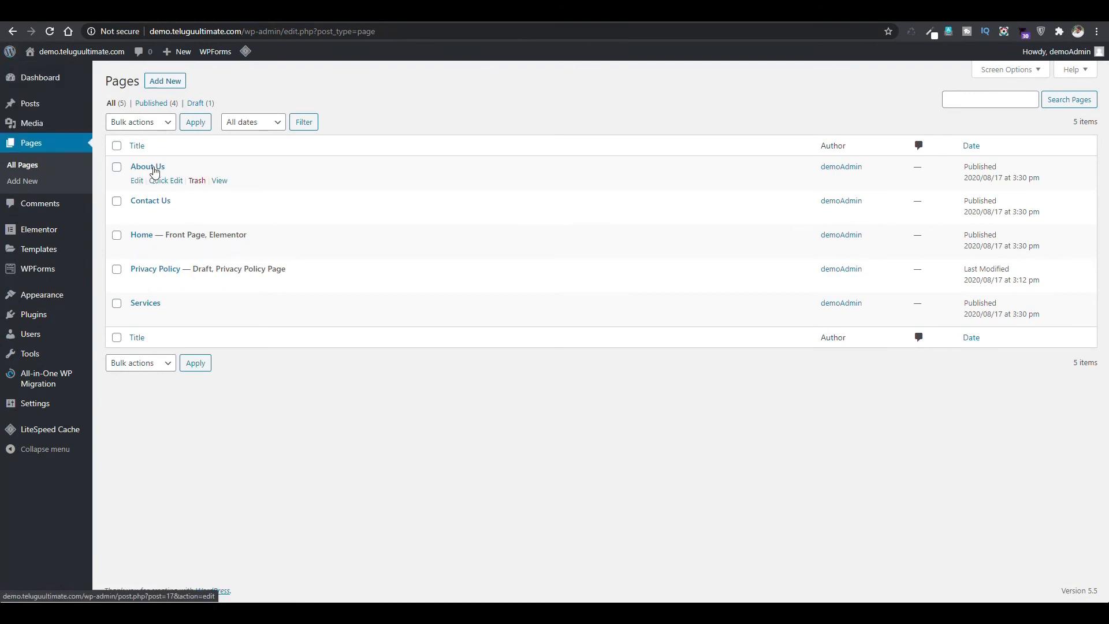
left_click(138, 181)
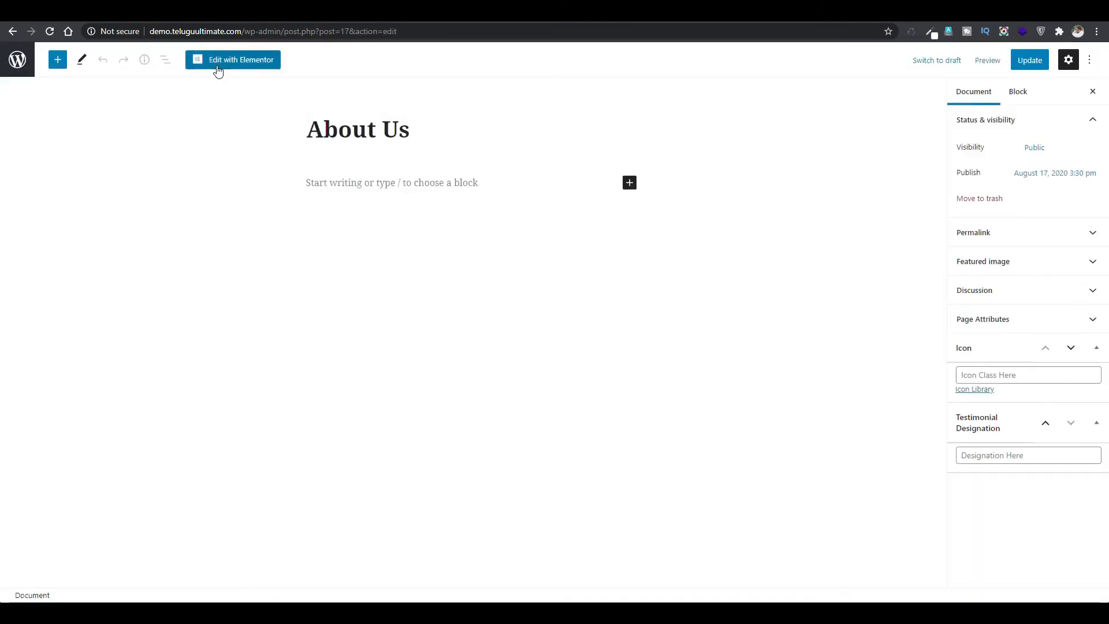
left_click(249, 69)
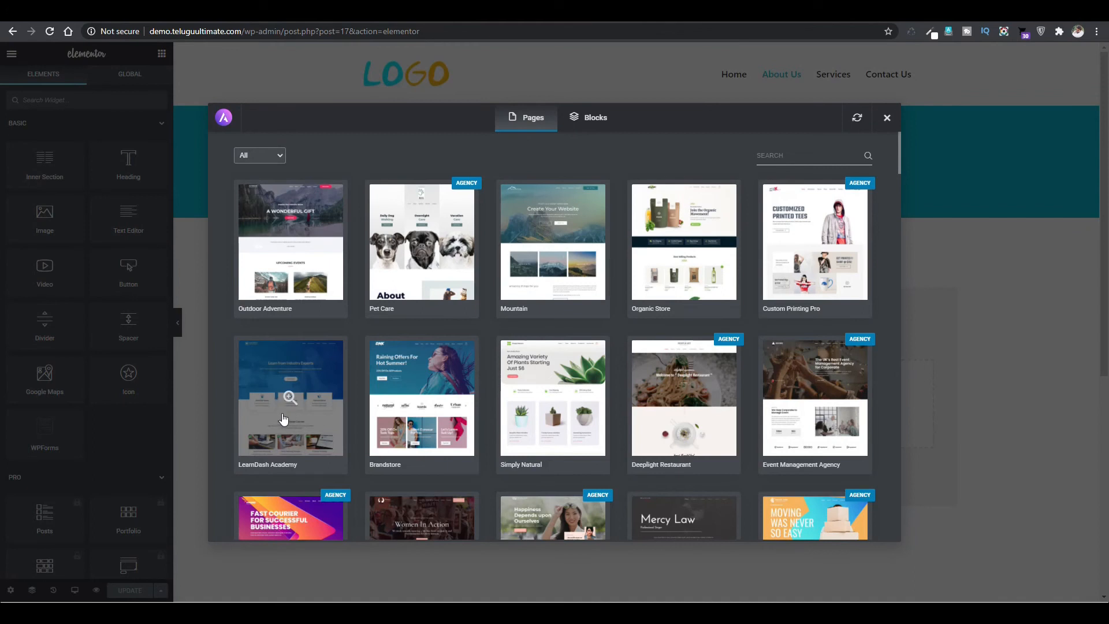
Step: Import the About page template from the LearnDash Academy design into the About Us page
left_click(283, 419)
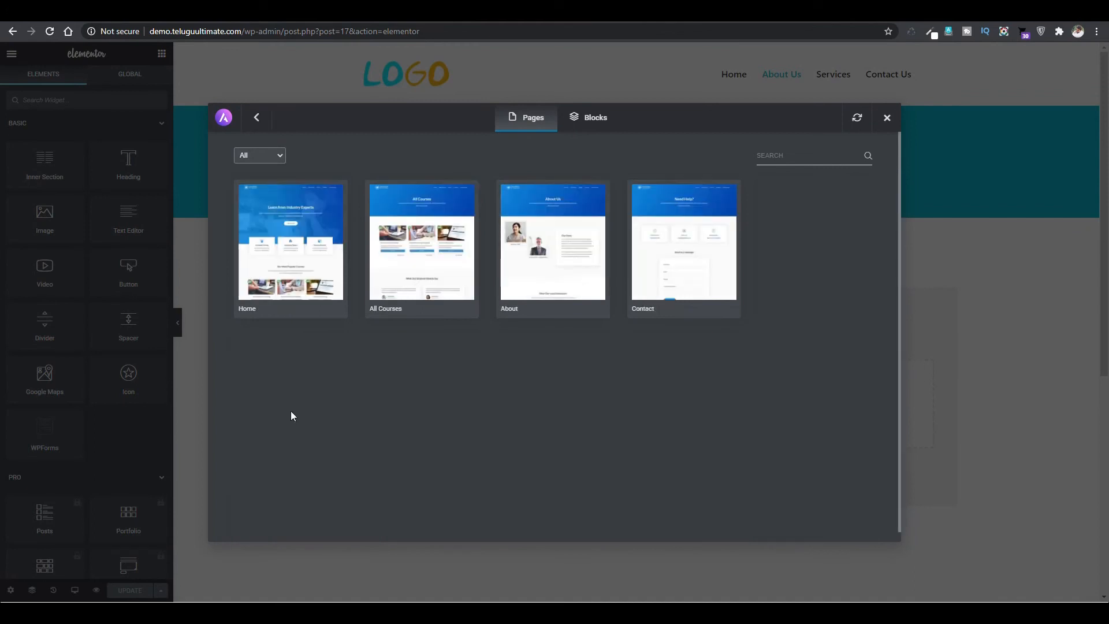
left_click(556, 247)
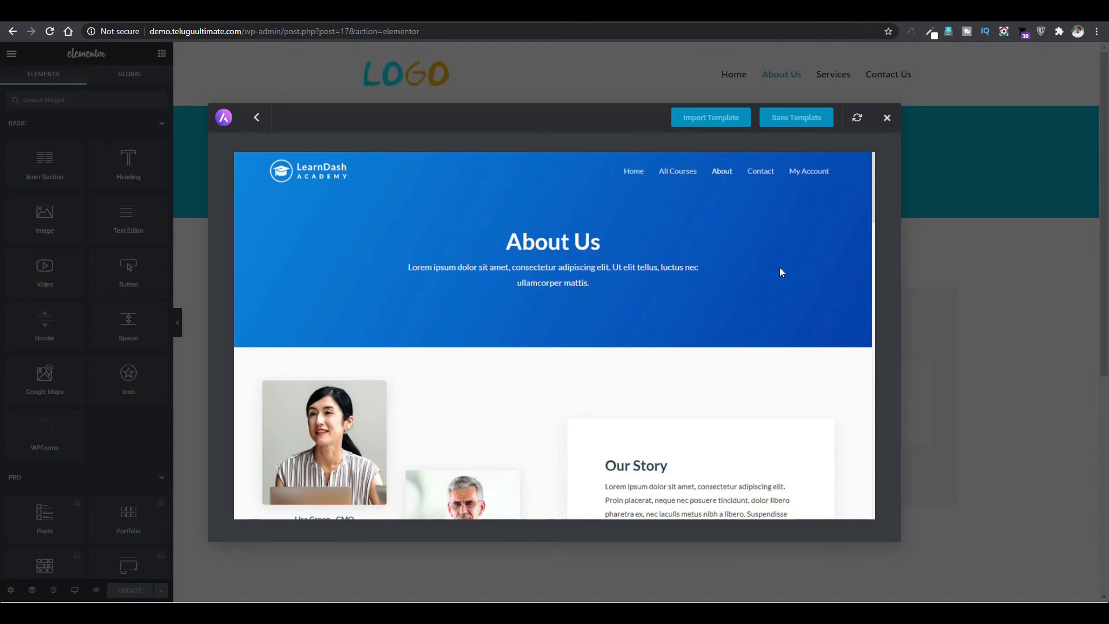
left_click(703, 119)
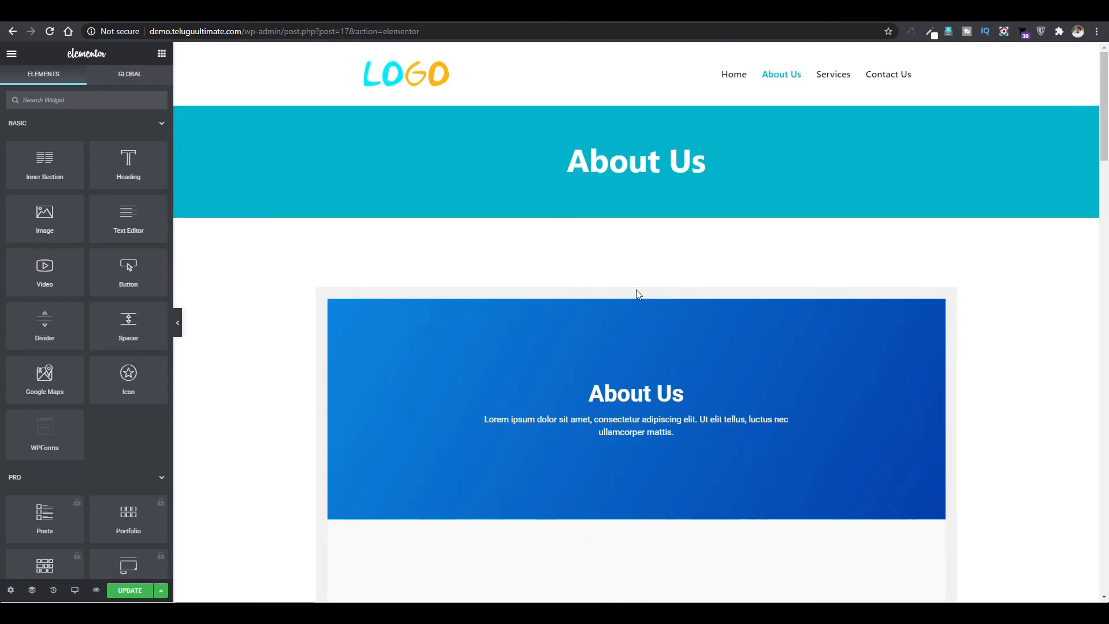
Step: Stretch the blue About Us banner section and the Our Story section to the full page width
right_click(639, 296)
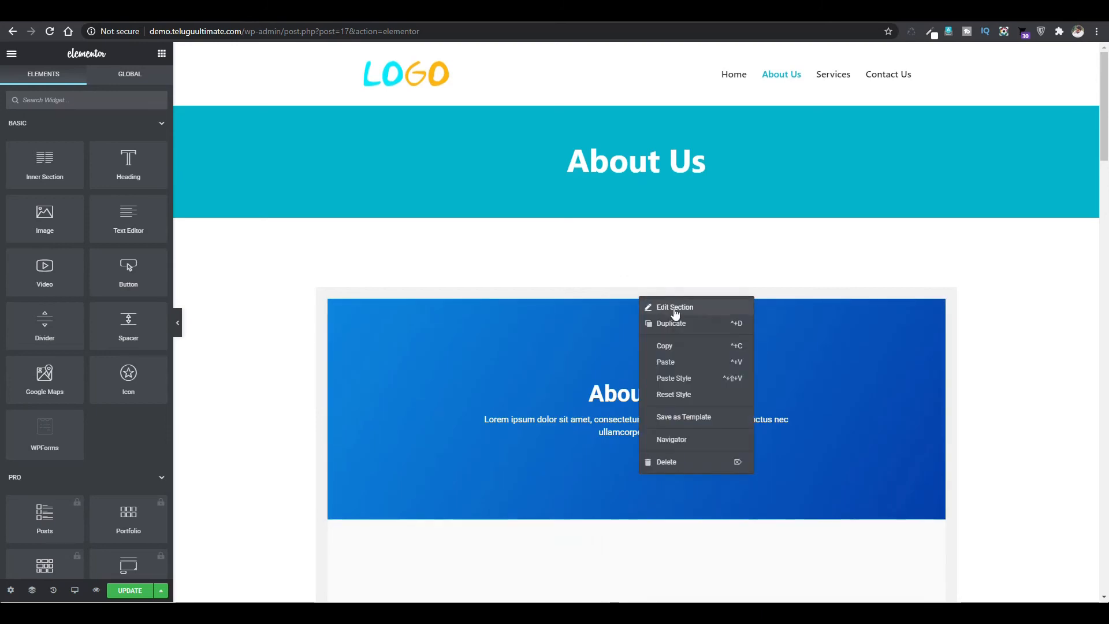
left_click(699, 313)
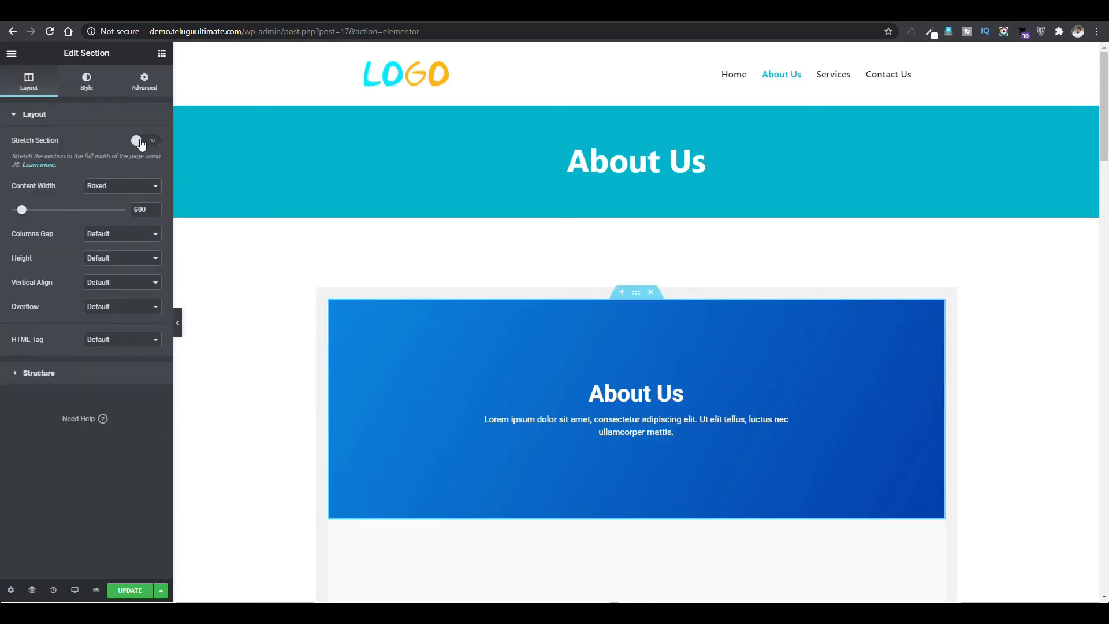
left_click(141, 140)
scroll(1107, 86, "down", 7)
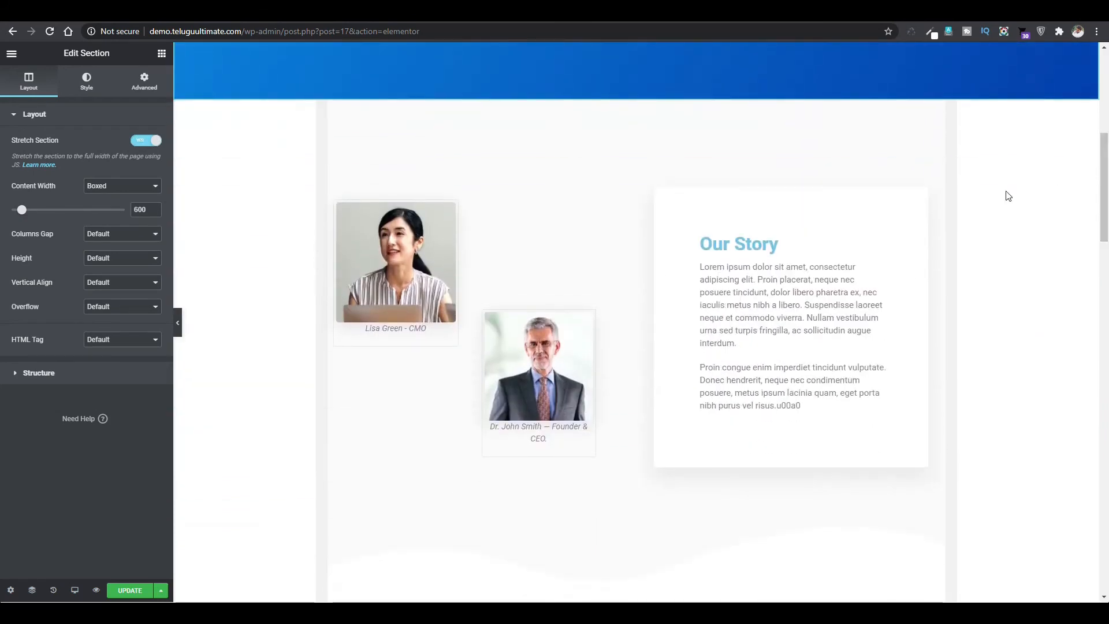
right_click(631, 102)
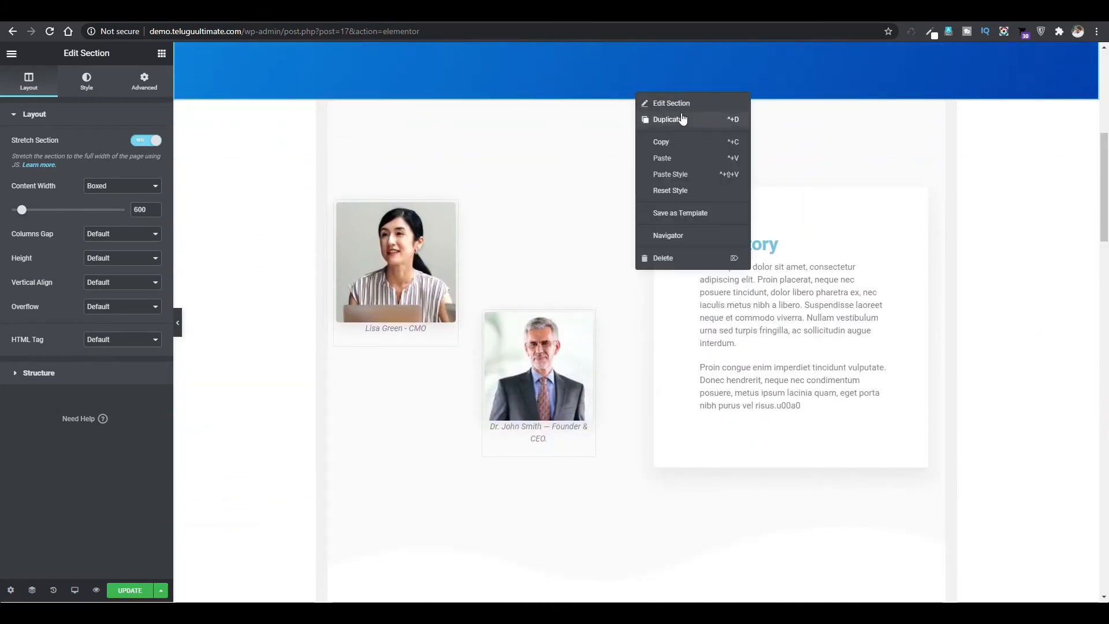
left_click(664, 103)
left_click(145, 140)
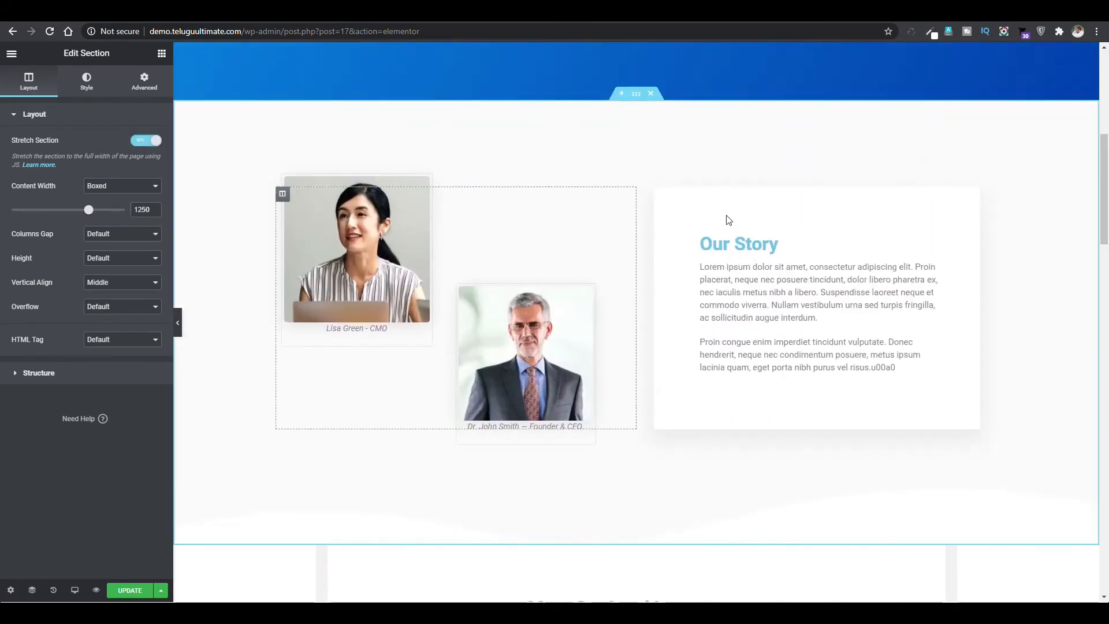
Step: Stretch the Meet Our Lead Instructors heading section and the first row of instructor cards to the full page width
scroll(1107, 261, "down", 5)
scroll(1108, 261, "down", 1)
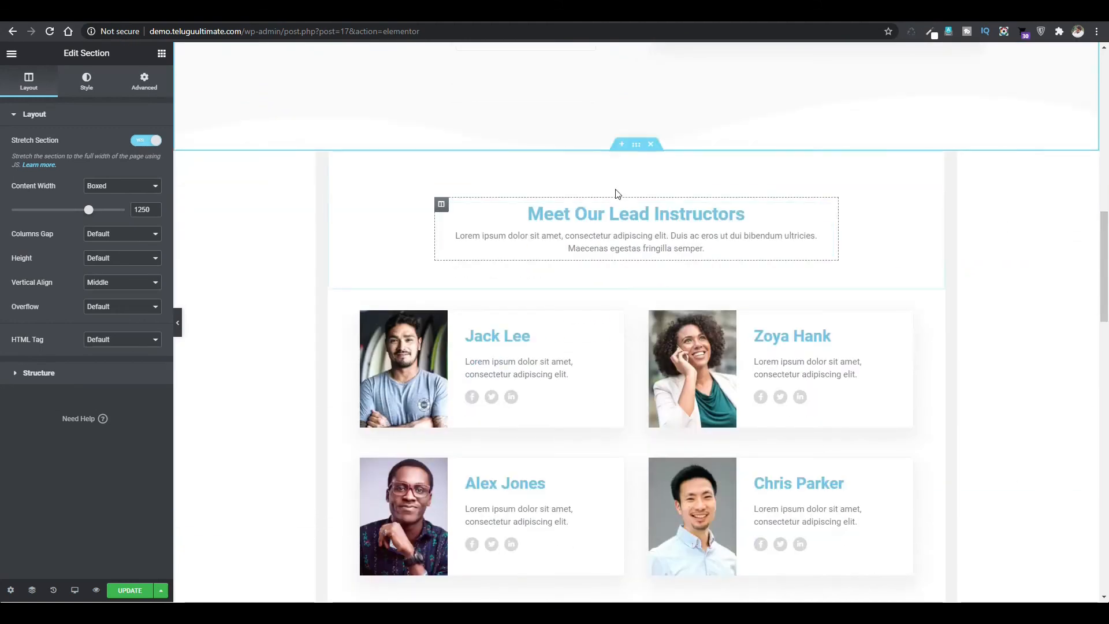
right_click(638, 144)
left_click(668, 155)
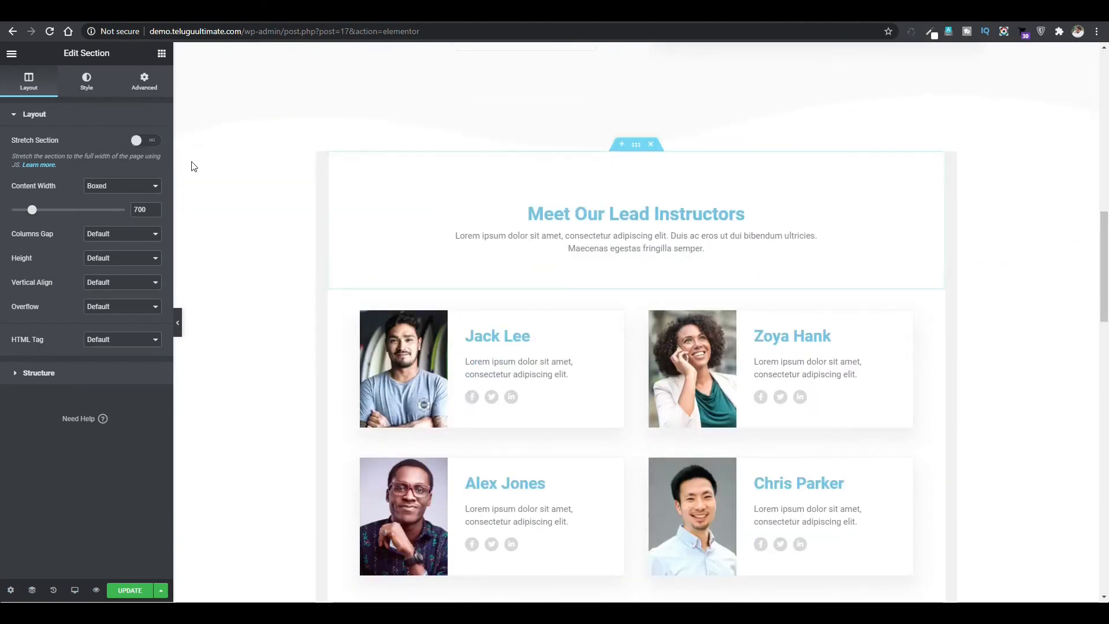
left_click(144, 141)
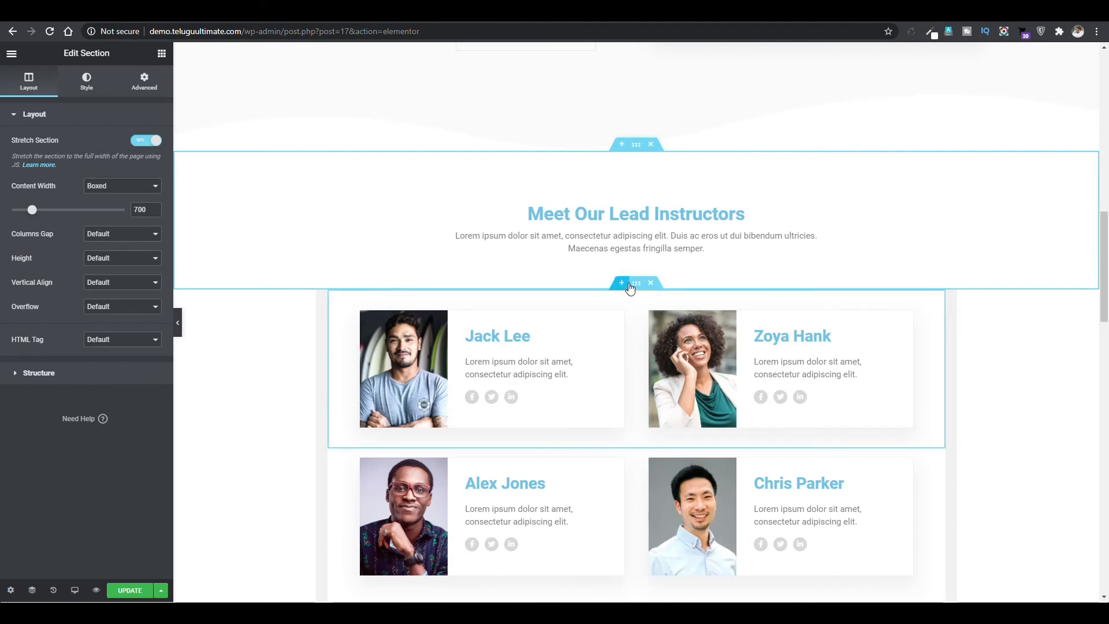
right_click(639, 287)
left_click(667, 294)
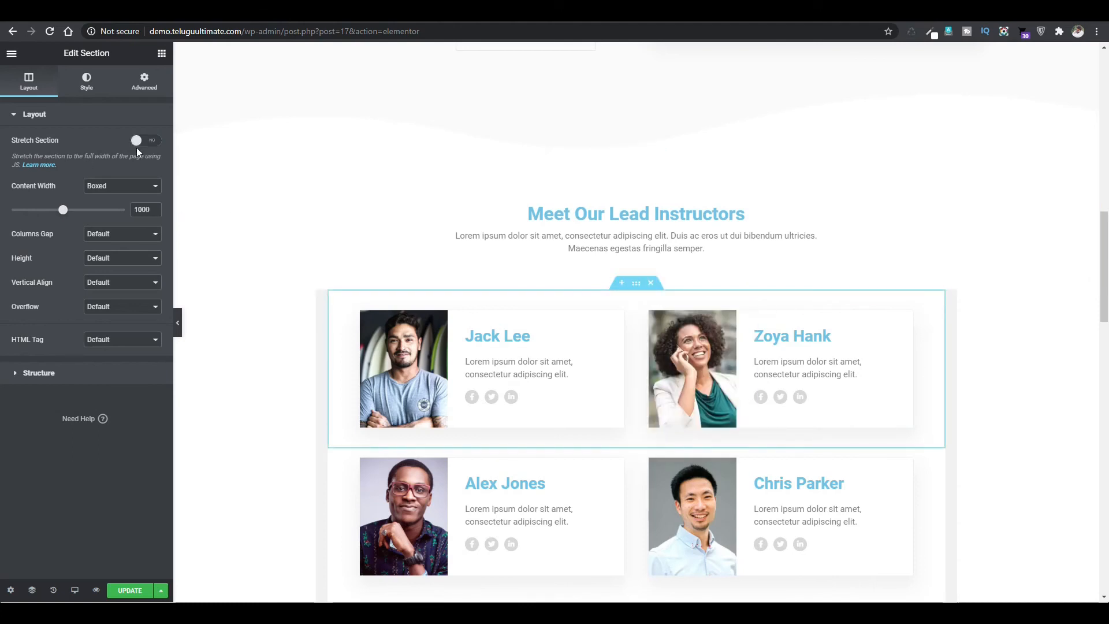
left_click(146, 140)
Step: Stretch the section with the second row of instructor cards to the full page width
left_click_drag(1105, 281, 1097, 369)
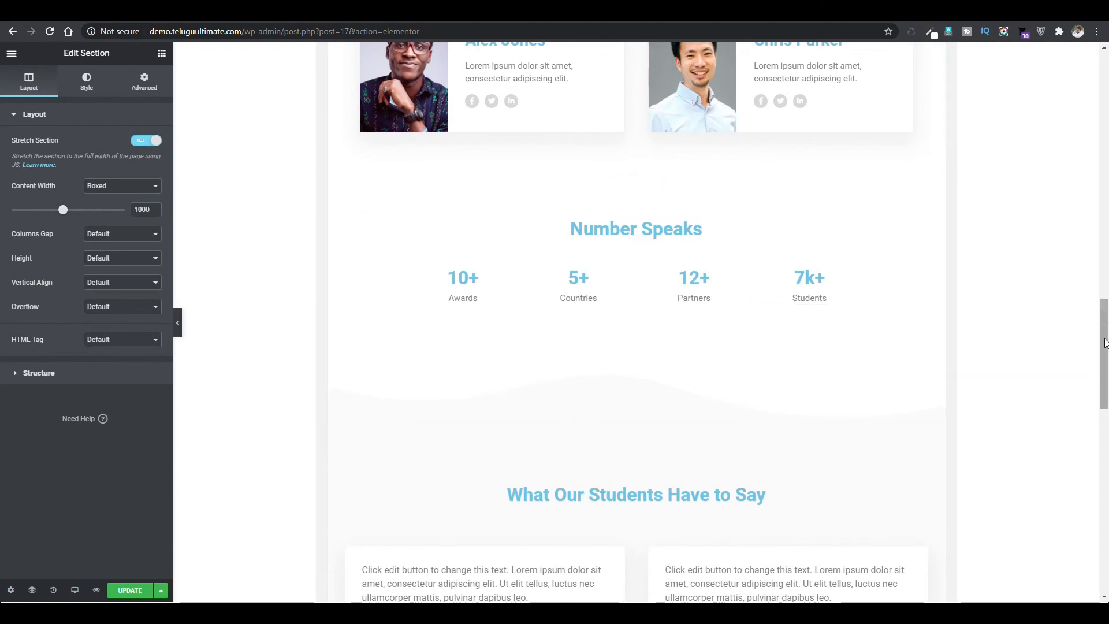
scroll(910, 295, "up", 9)
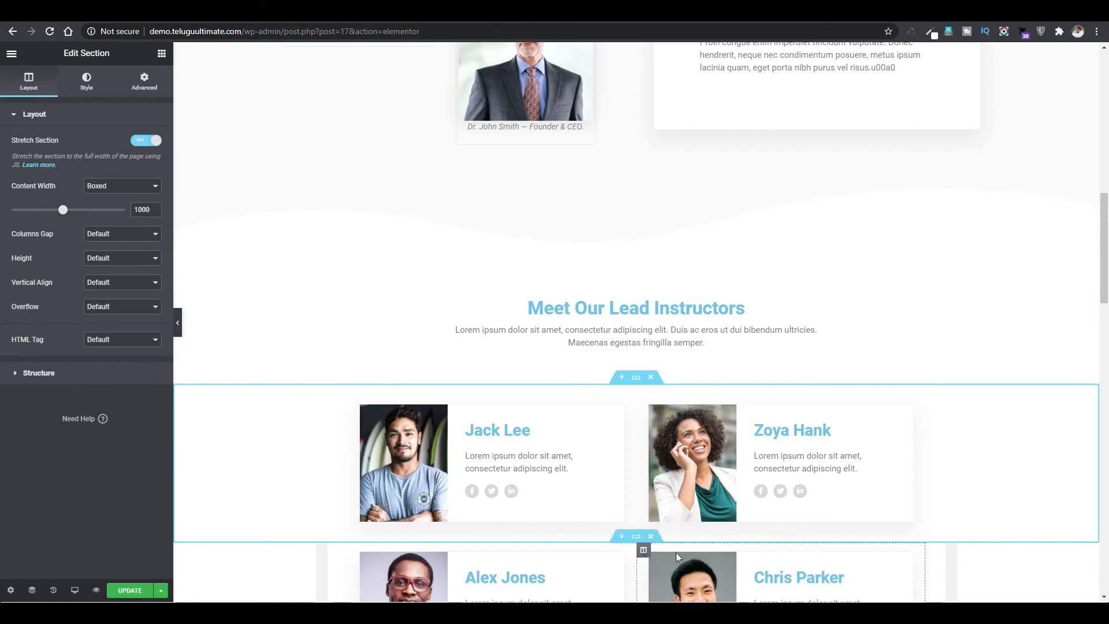
right_click(635, 539)
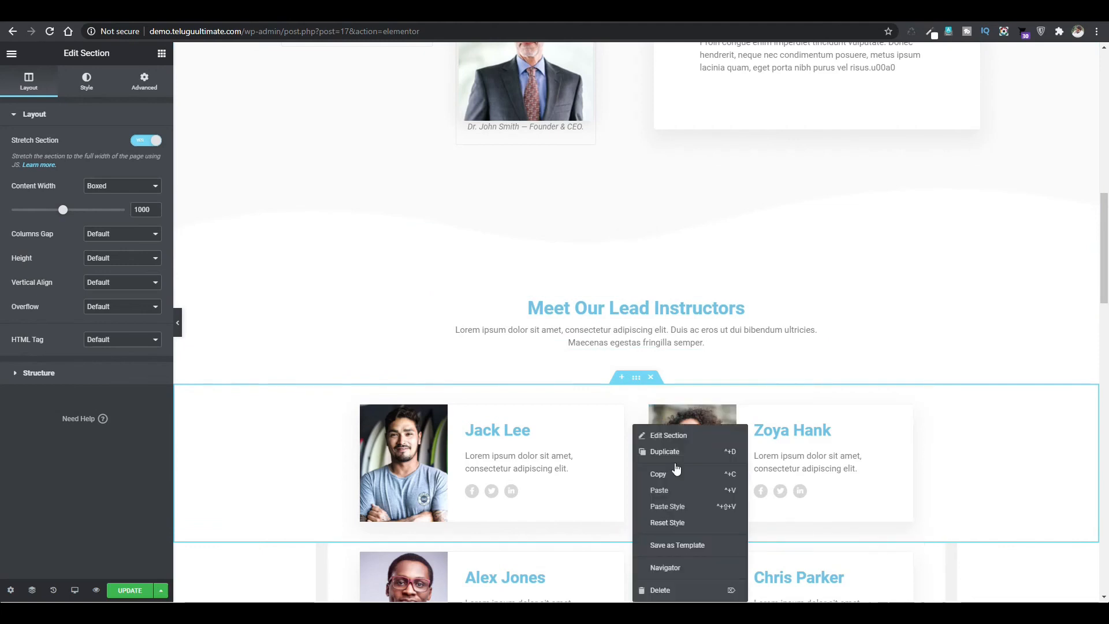
left_click(661, 436)
left_click(153, 142)
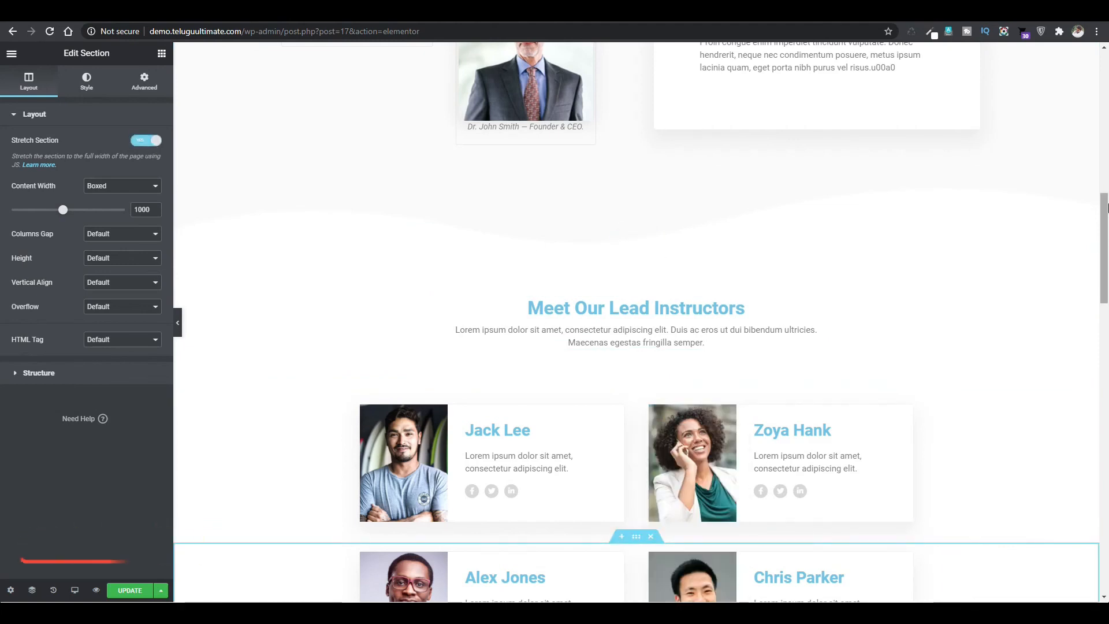
Step: Stretch the Number Speaks section and the What Our Students Have to Say heading section to the full page width
left_click_drag(1106, 223, 1105, 324)
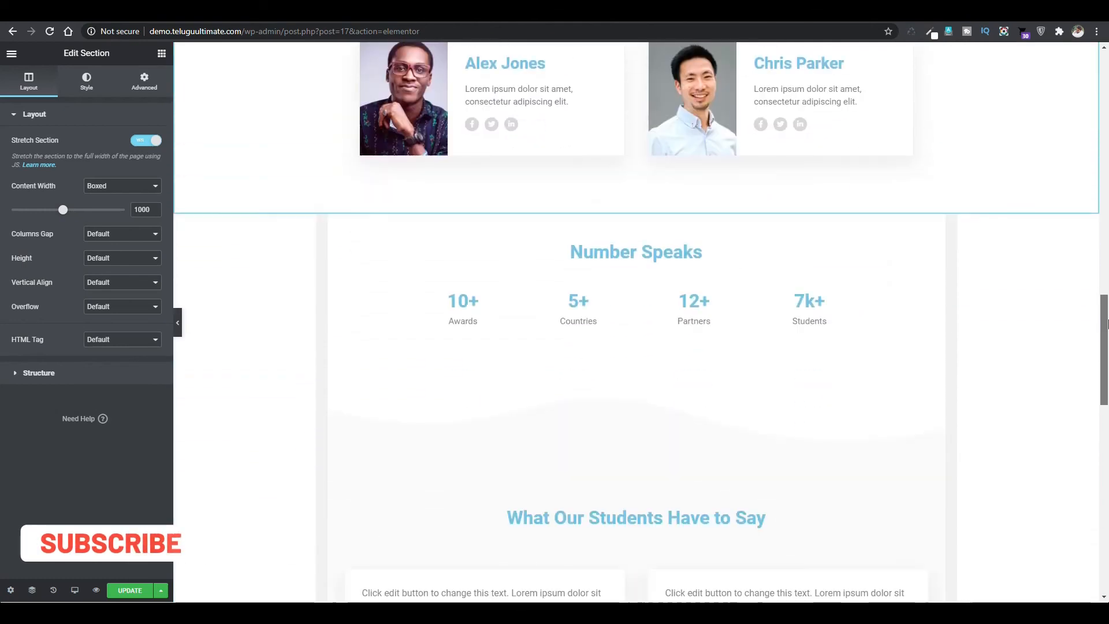
right_click(638, 212)
left_click(658, 229)
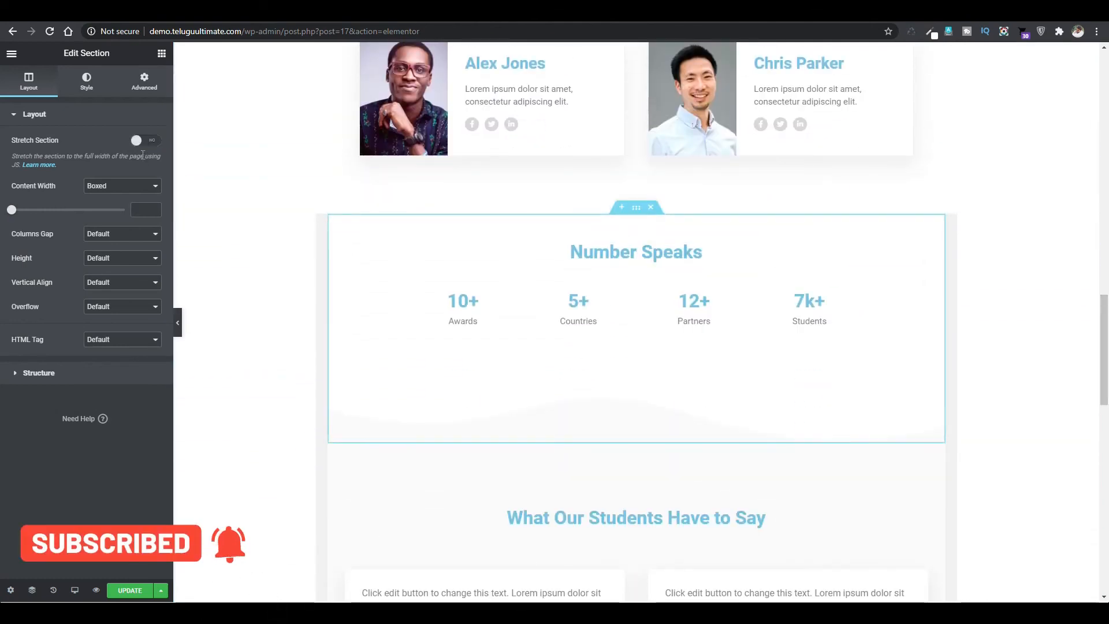
left_click(145, 142)
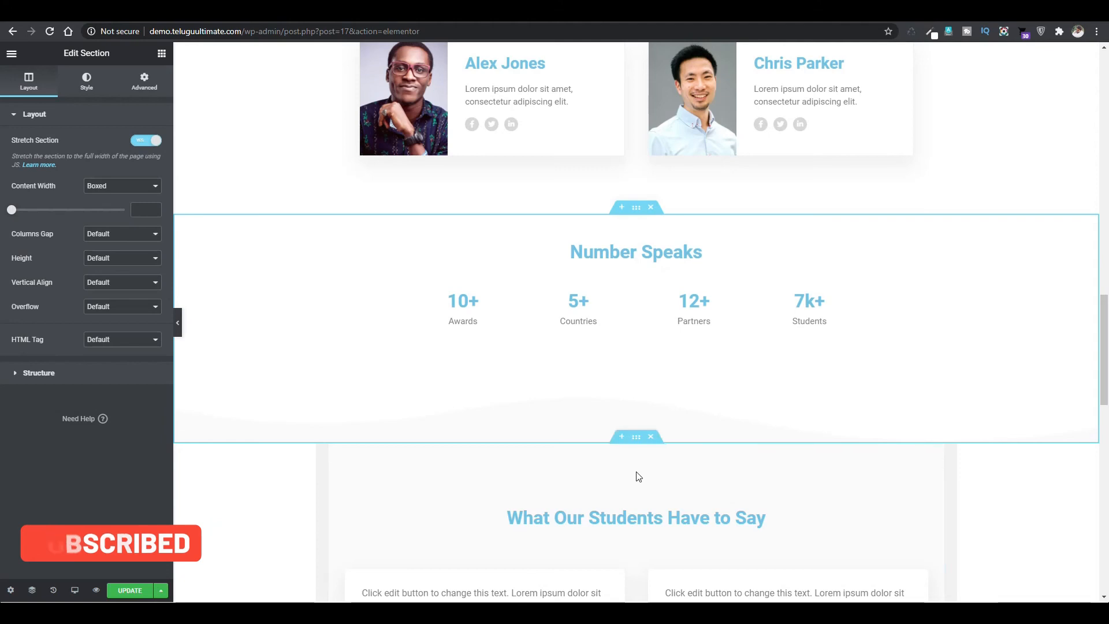
right_click(635, 426)
left_click(675, 436)
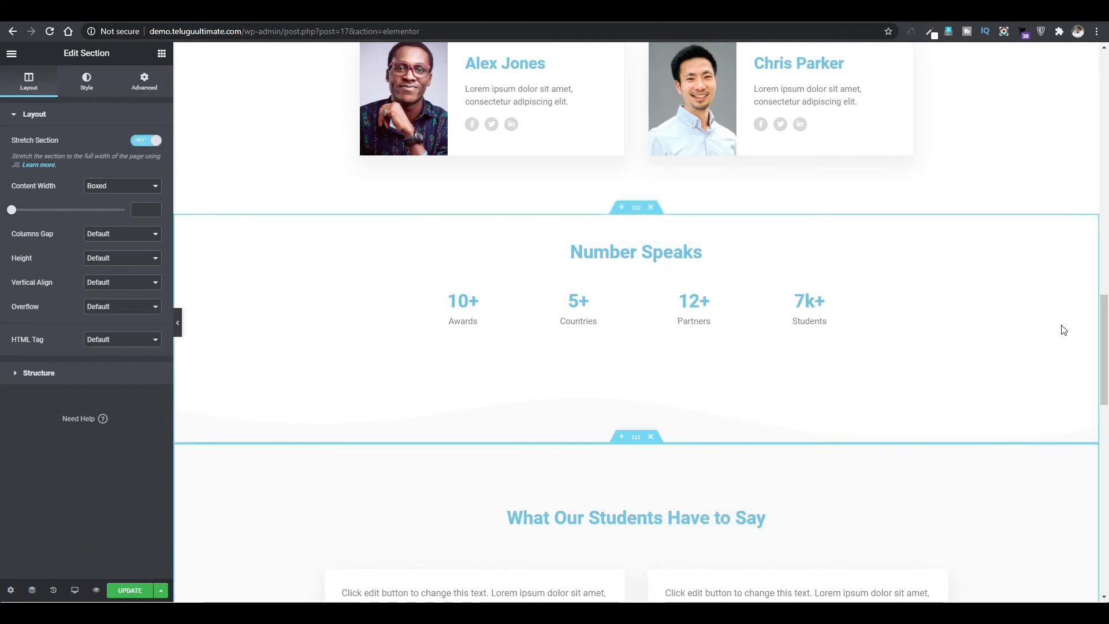
Step: Delete the blue gradient About Us banner section and save the page update
left_click_drag(1104, 329, 1103, 113)
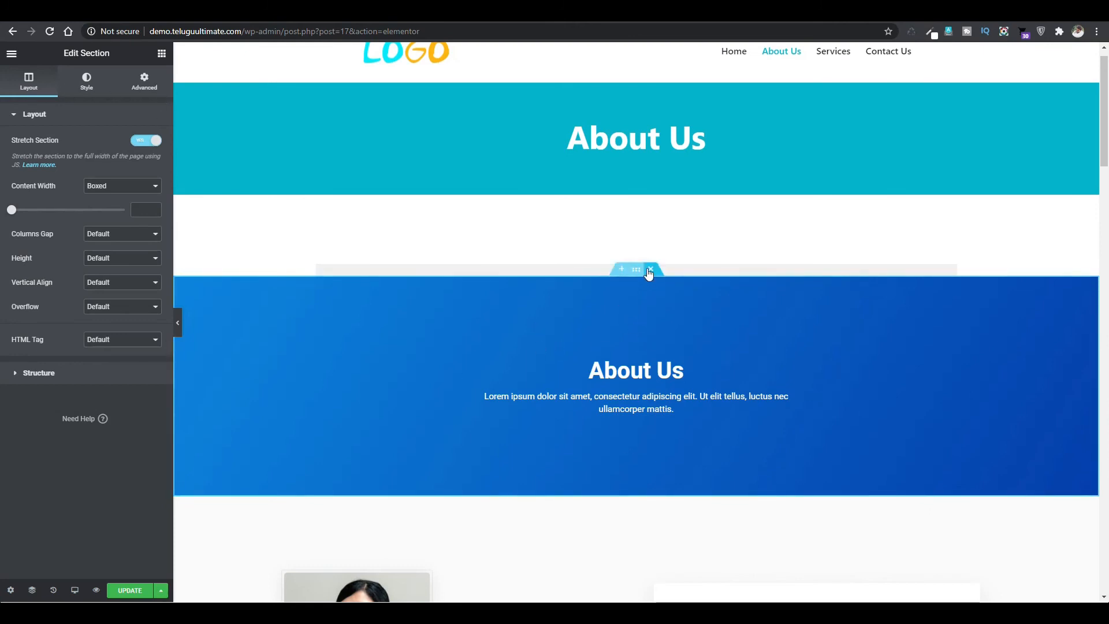
left_click(650, 270)
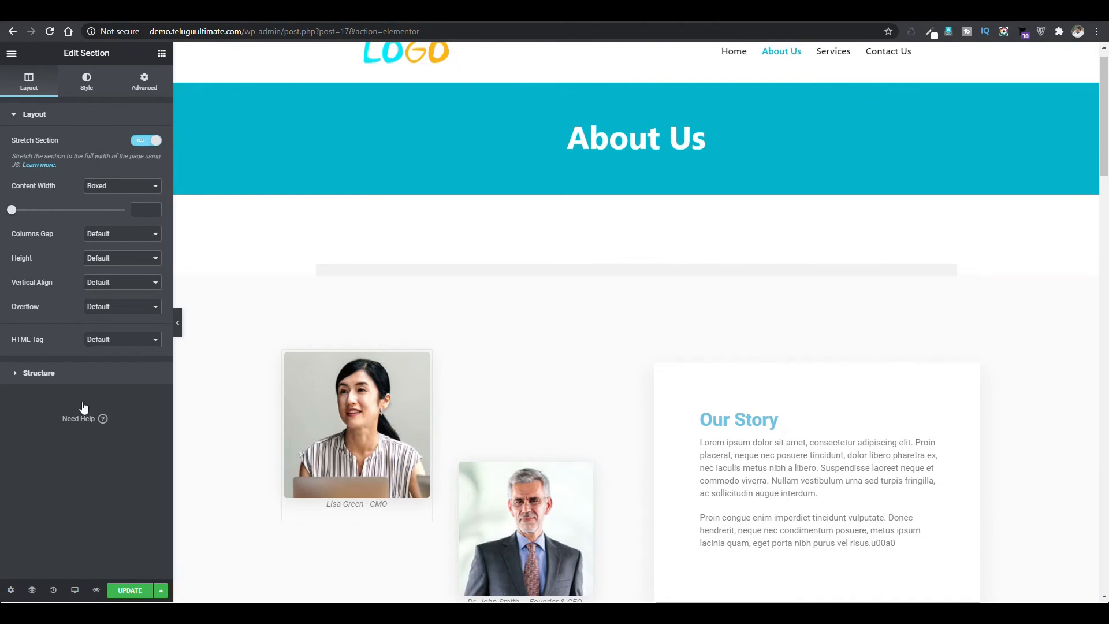
left_click(134, 590)
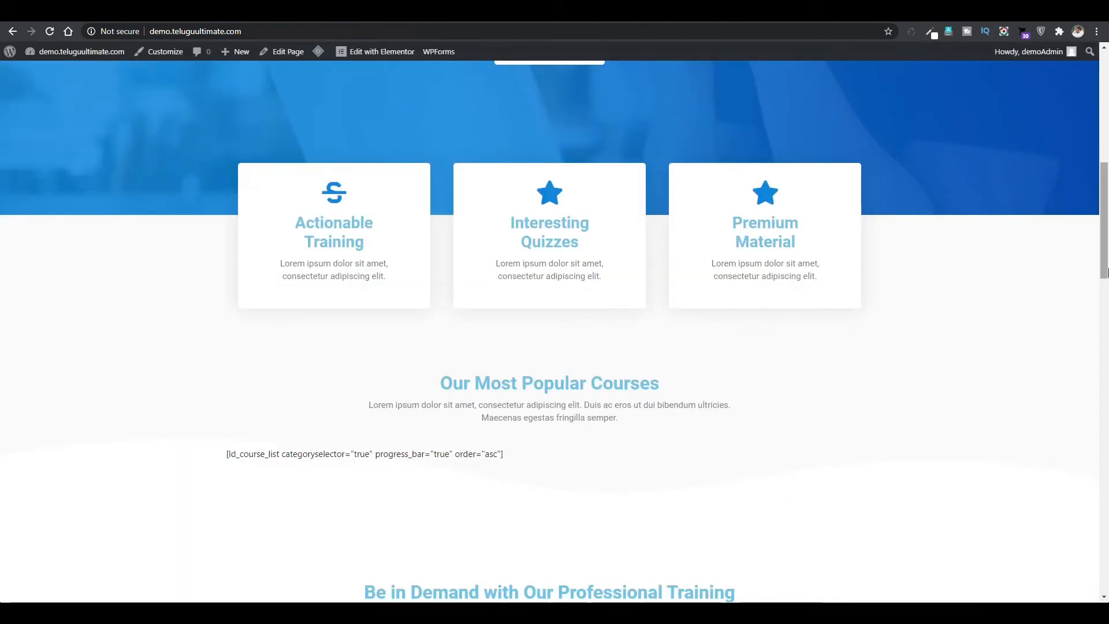
Step: View the updated About Us page on the live site
scroll(1106, 198, "up", 3)
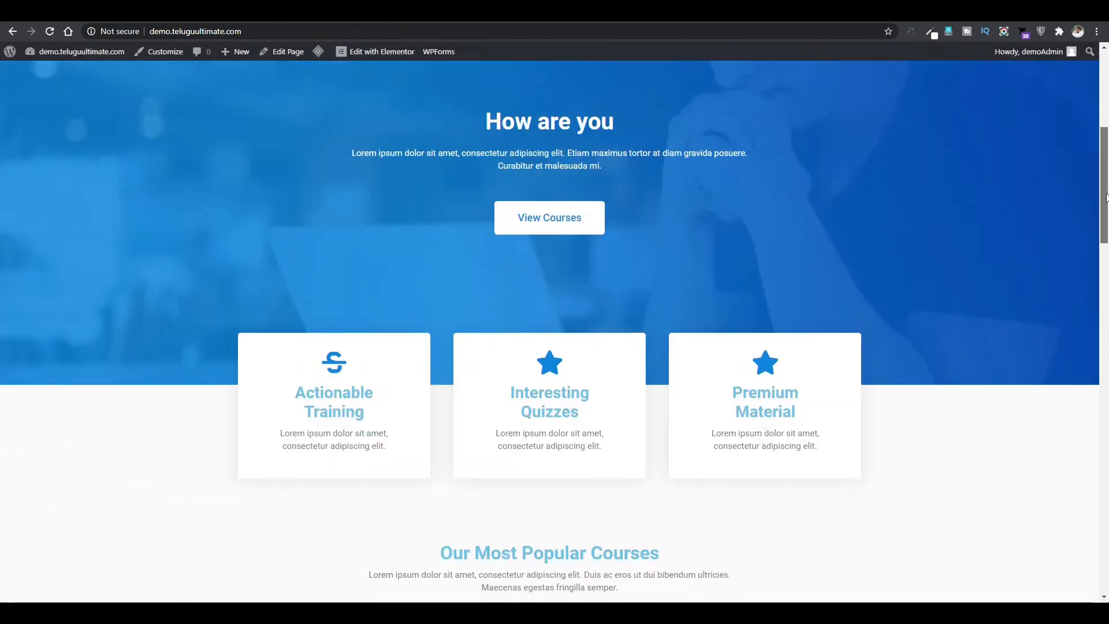
scroll(1106, 198, "up", 5)
left_click(734, 101)
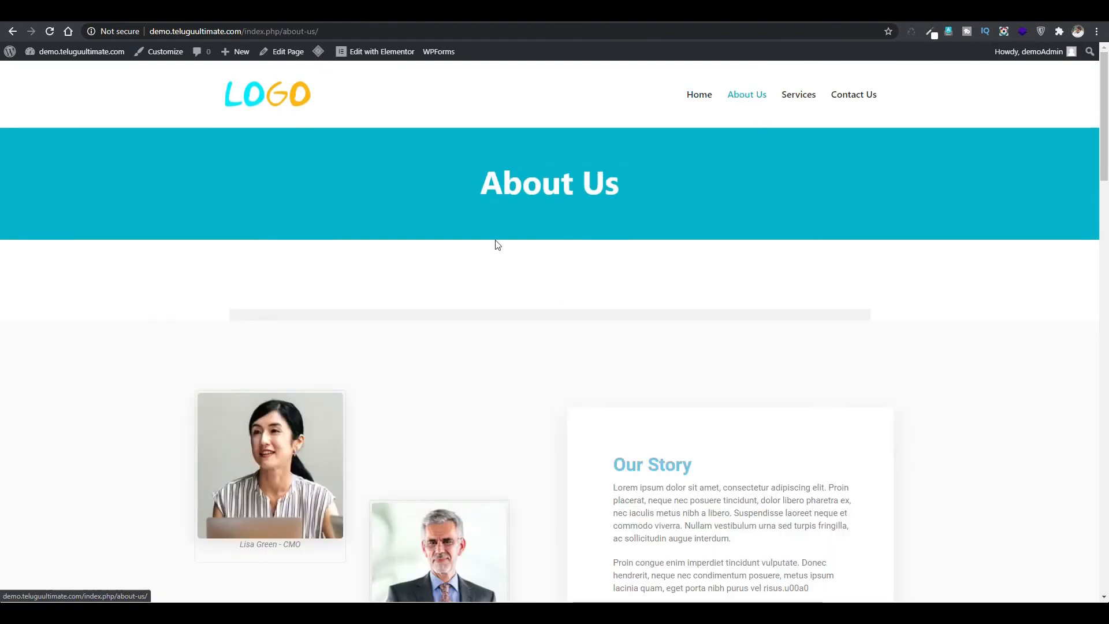
mouse_move(1107, 154)
left_mouse_down()
mouse_move(1107, 559)
mouse_move(1105, 151)
left_mouse_up()
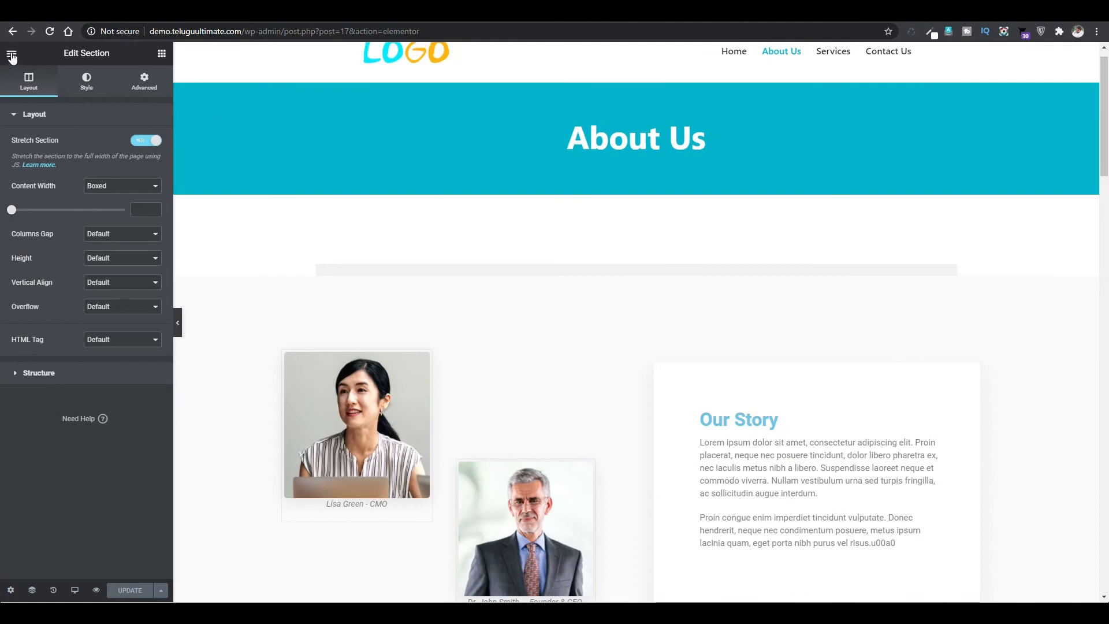
Step: Leave the About Us page editor and open the Services page for editing with Elementor
left_click(11, 56)
left_click(88, 379)
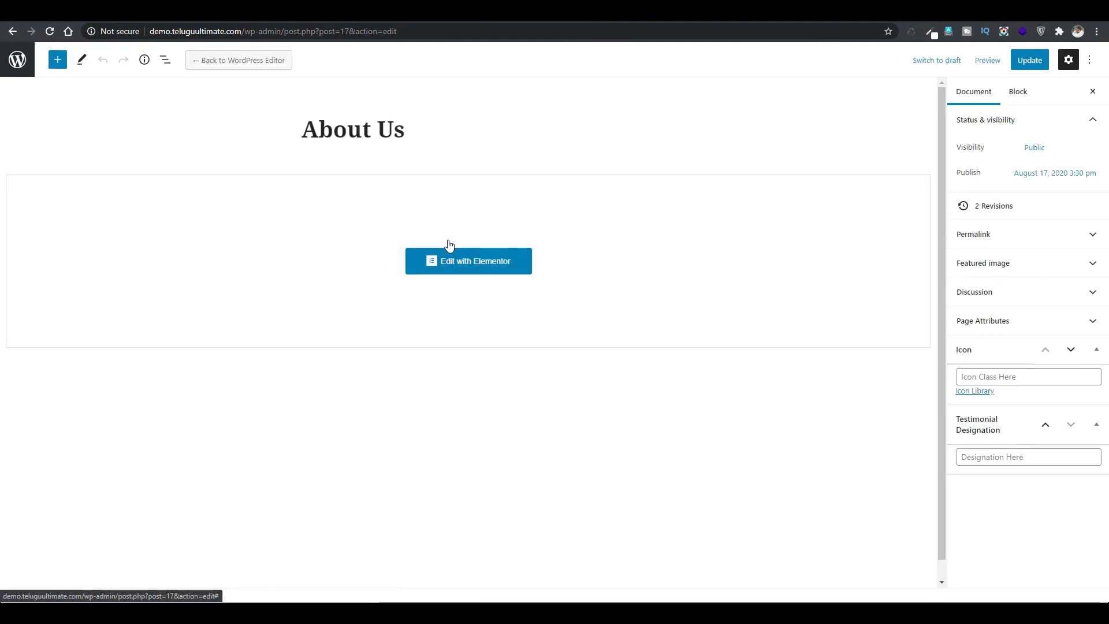
left_click(17, 59)
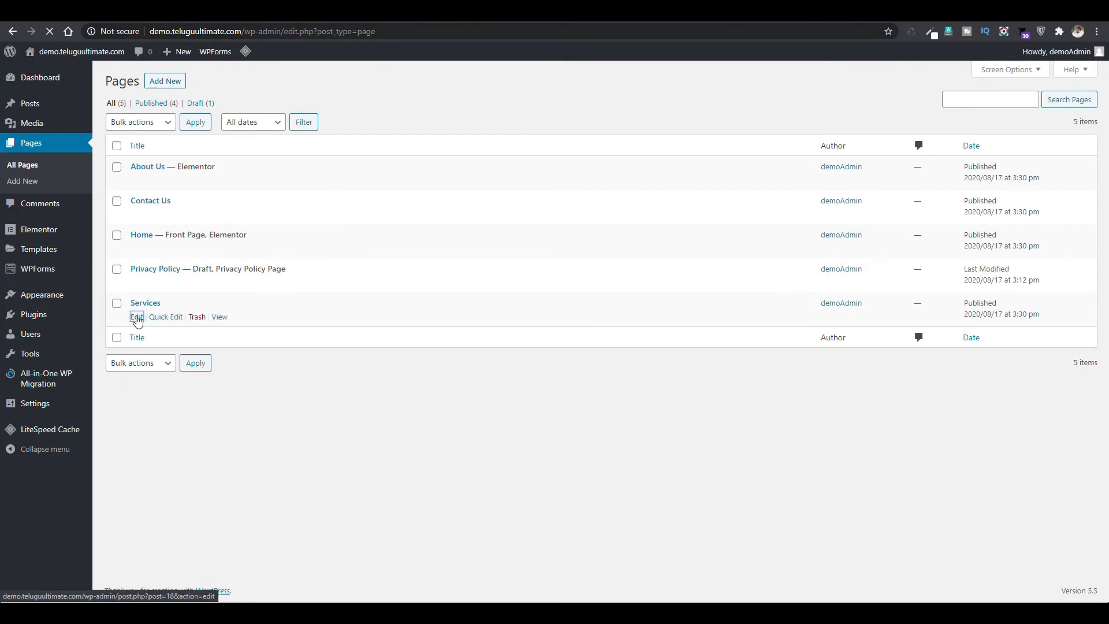
left_click(137, 317)
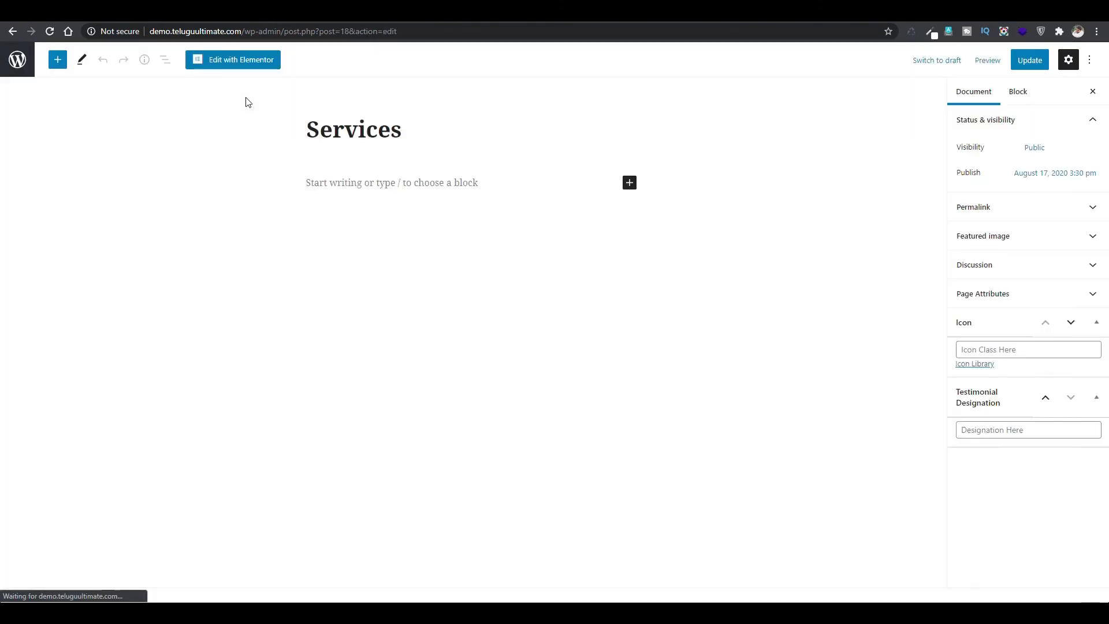
left_click(230, 61)
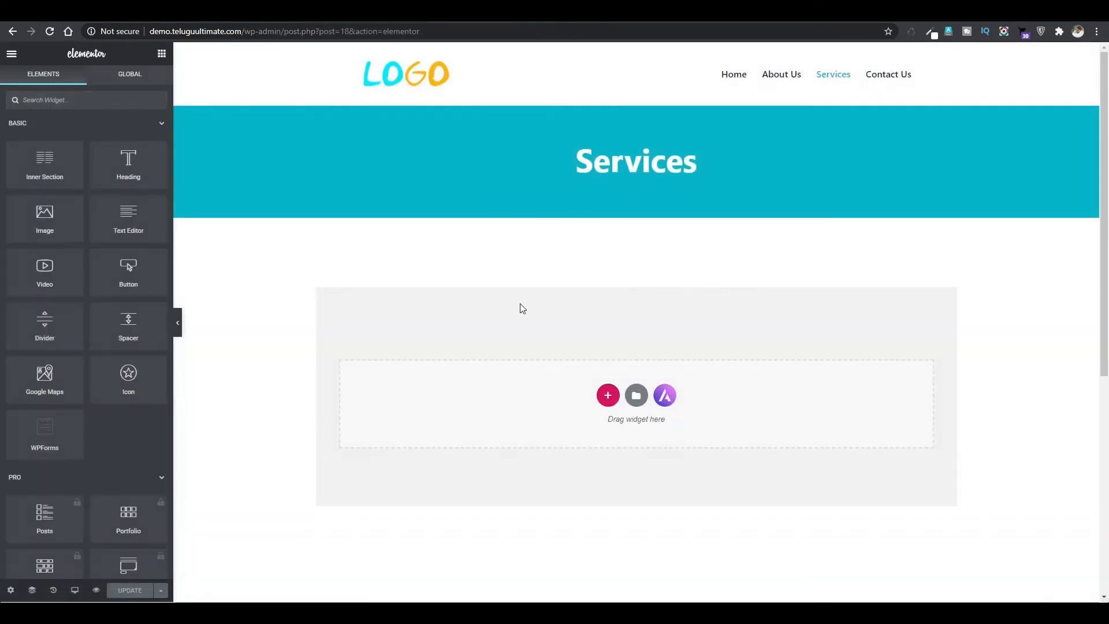
Step: Open the Elementor template library for the Services page and filter its blocks by the Services category
left_click(607, 396)
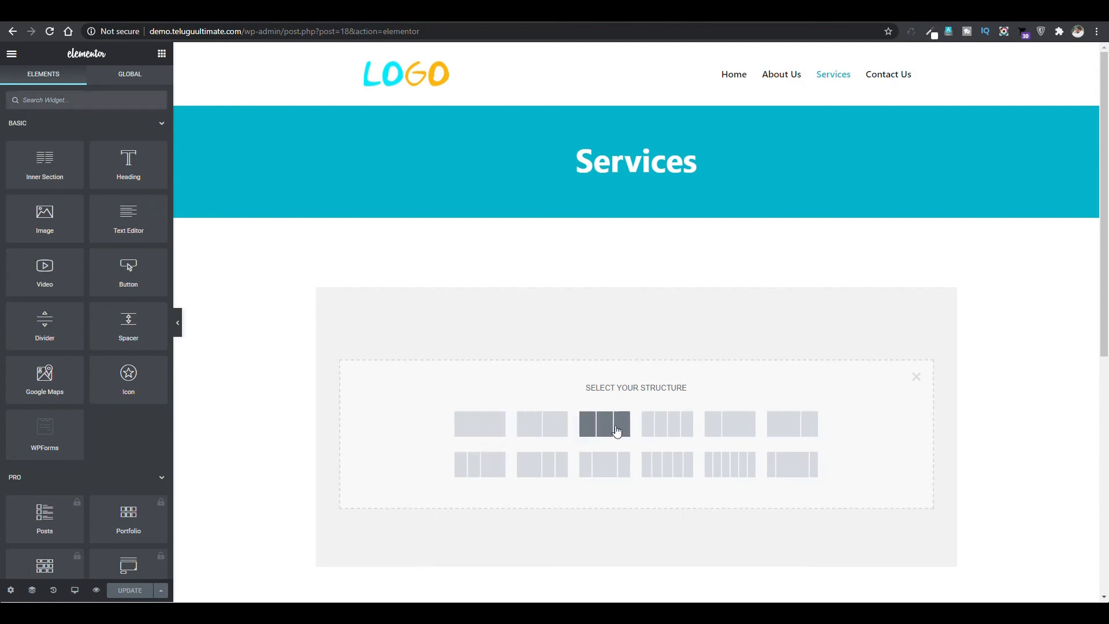
left_click(915, 378)
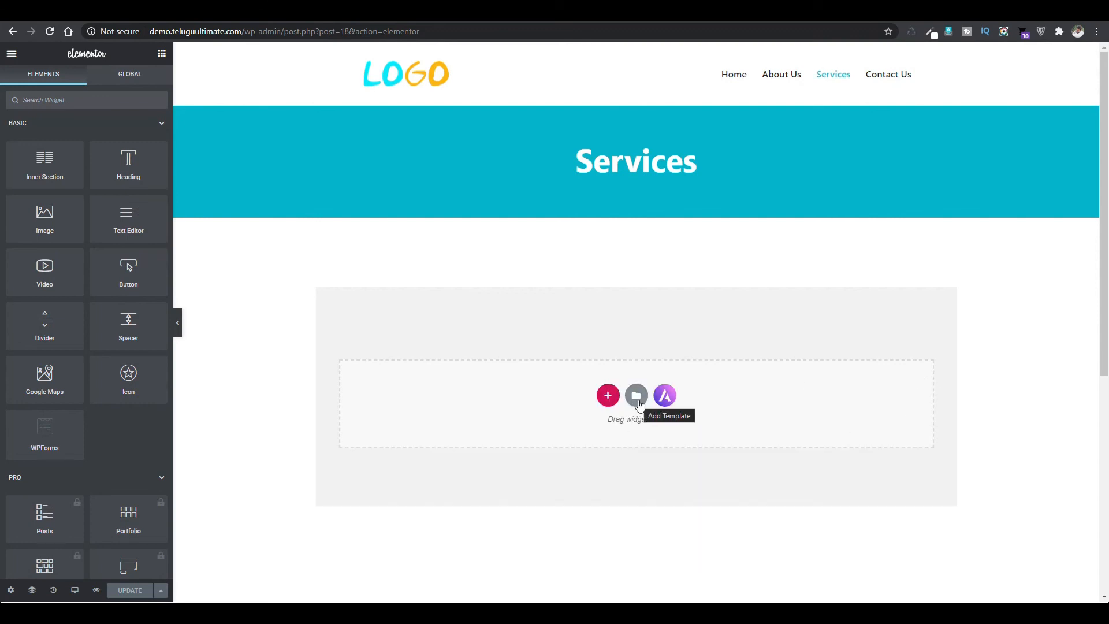
left_click(637, 398)
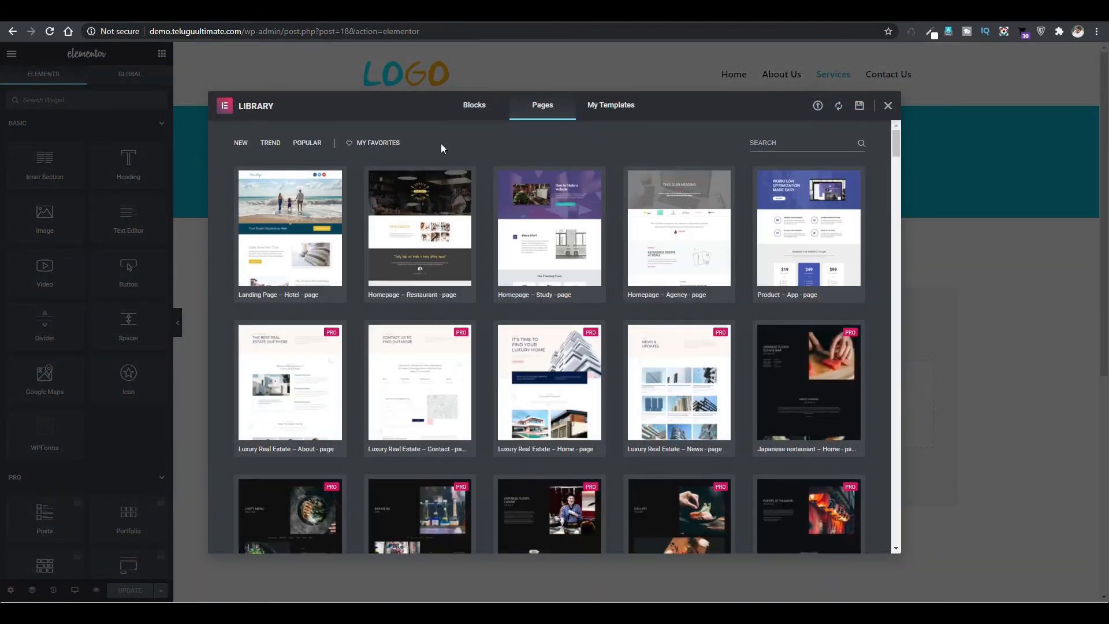
left_click(475, 110)
left_click(268, 145)
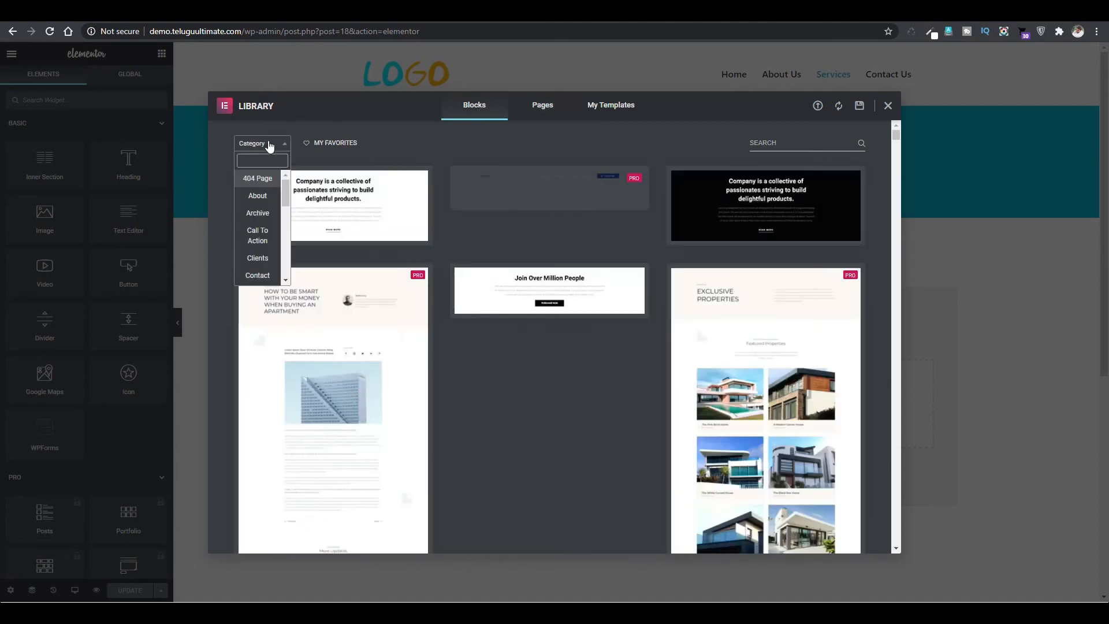
type("servi")
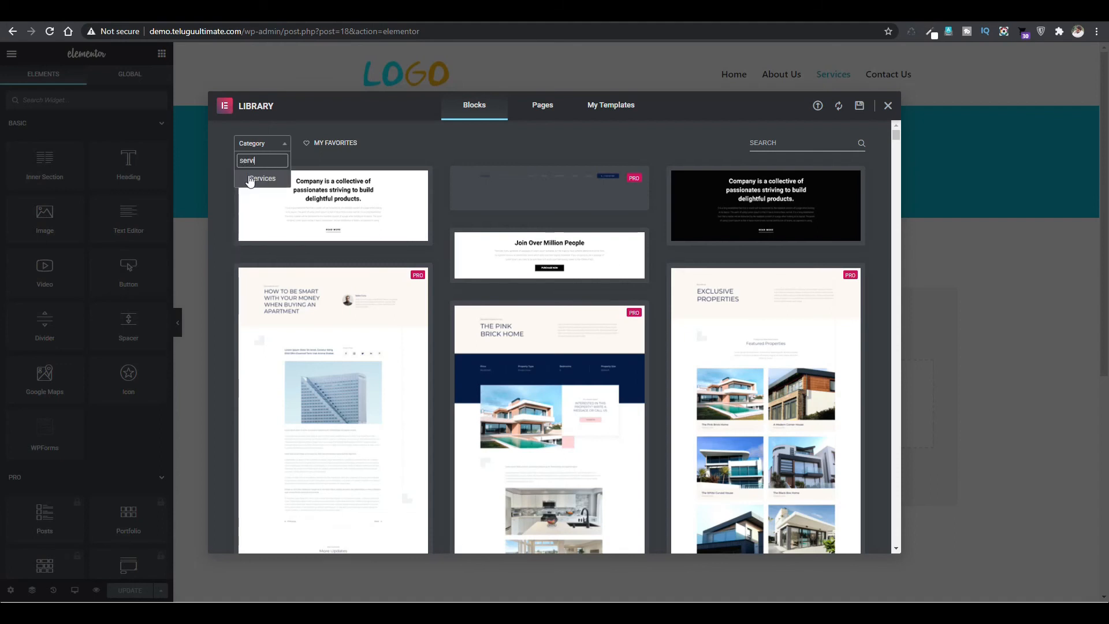
left_click(258, 180)
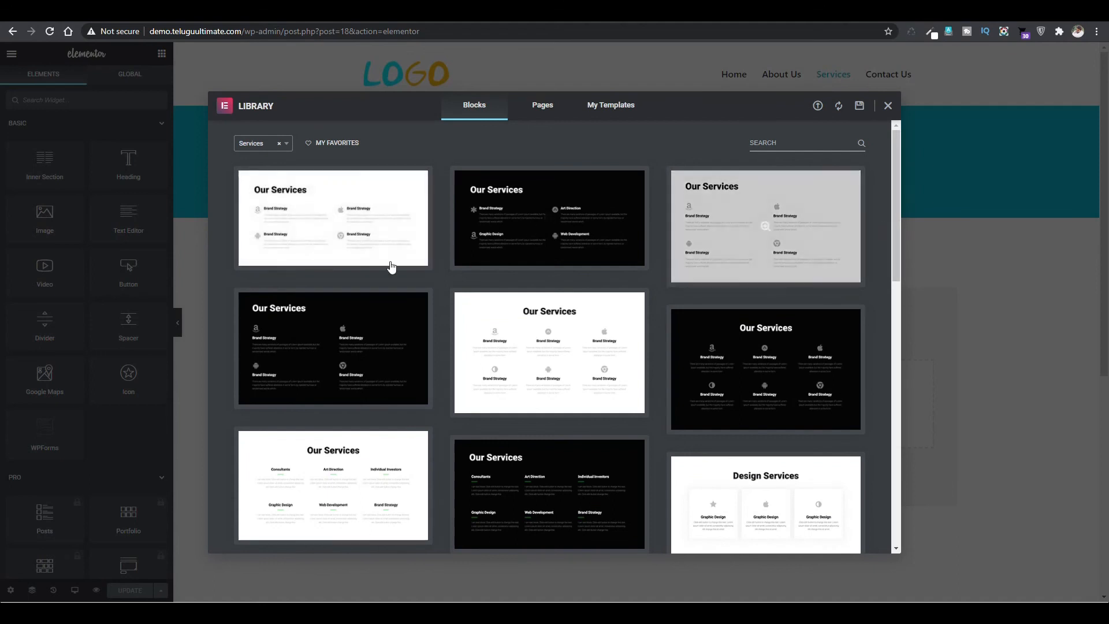
Step: Choose the white Our Services block with six icon items for insertion and start connecting to the template library
left_click(551, 370)
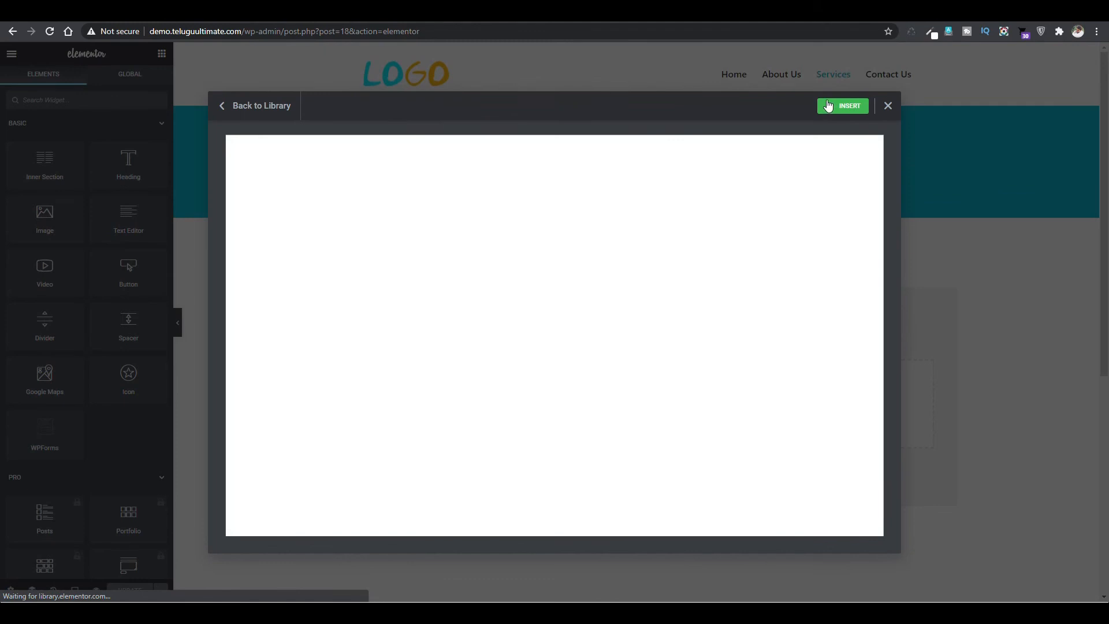
left_click(840, 108)
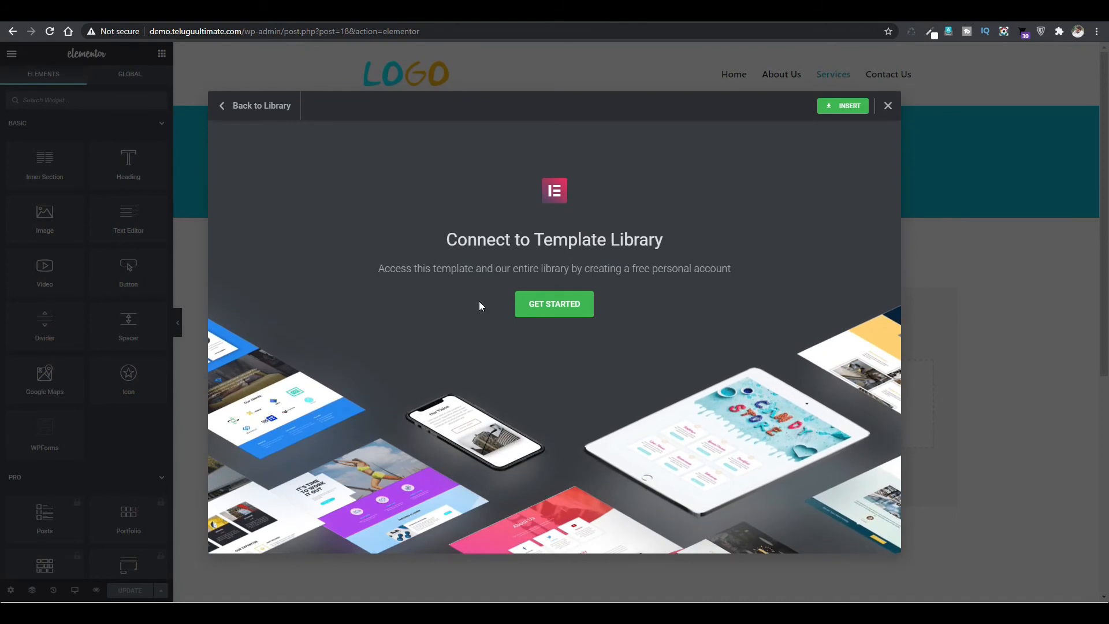
left_click(558, 310)
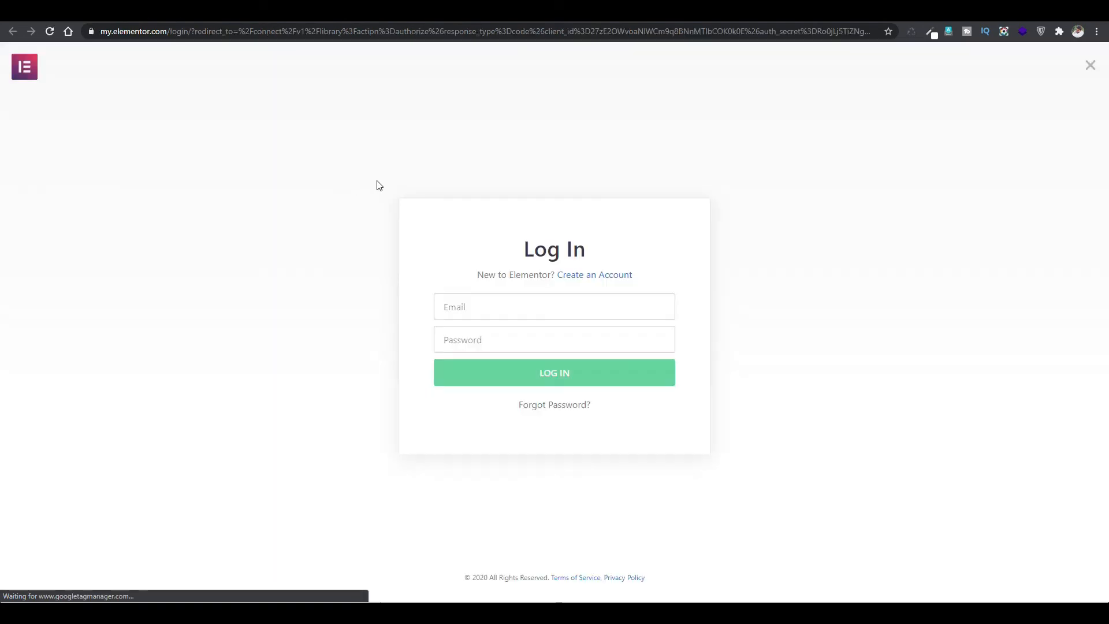
Step: Log in to Elementor with the account e-mail and password, and connect the site to the template library
left_click(492, 305)
left_click(493, 335)
left_click(498, 350)
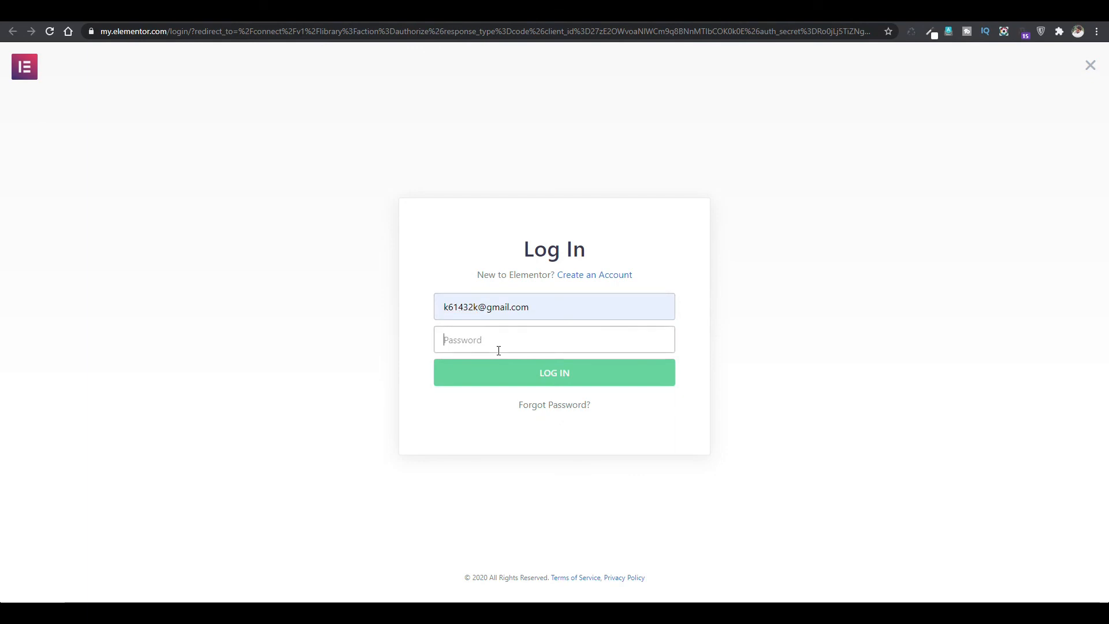
type("•")
key("Return")
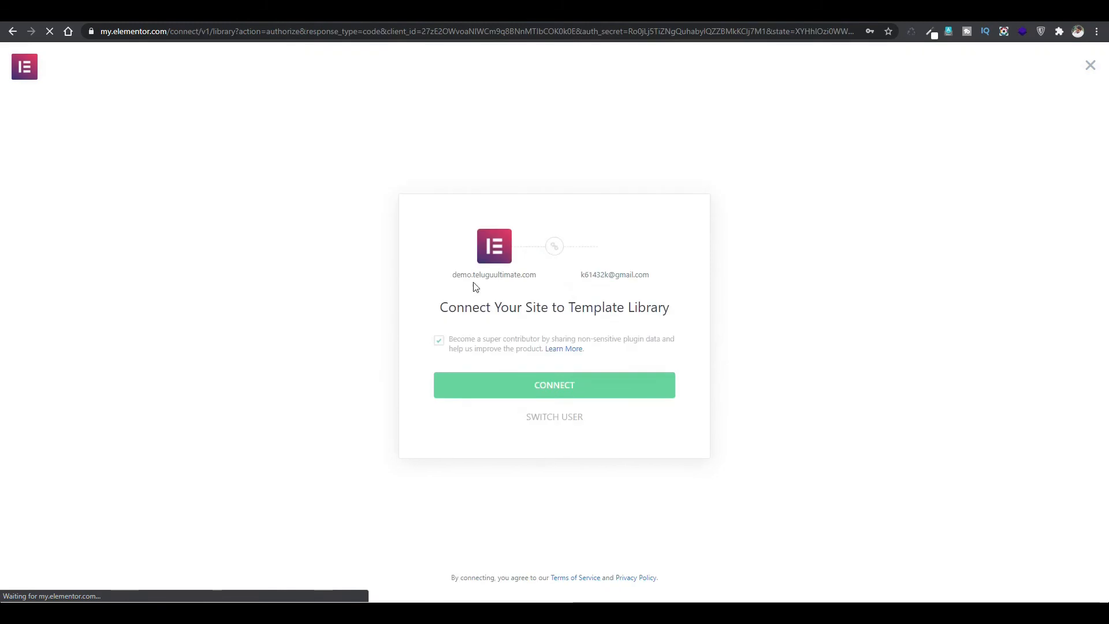
left_click(549, 388)
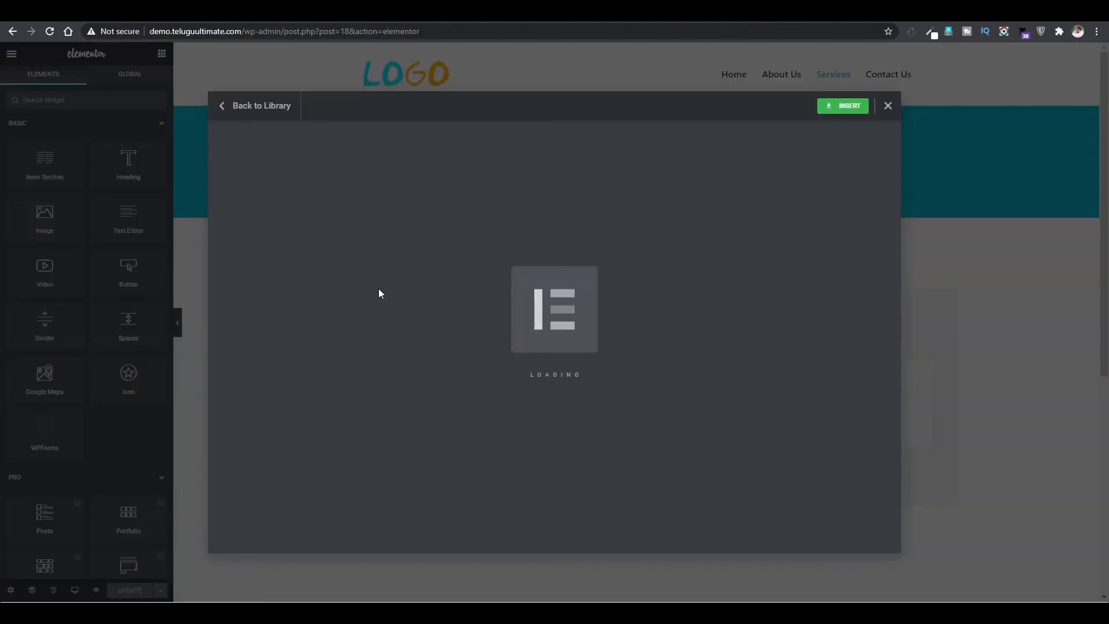
Step: Insert the chosen Our Services block into the Services page and stretch its section to the full page width
left_click(832, 106)
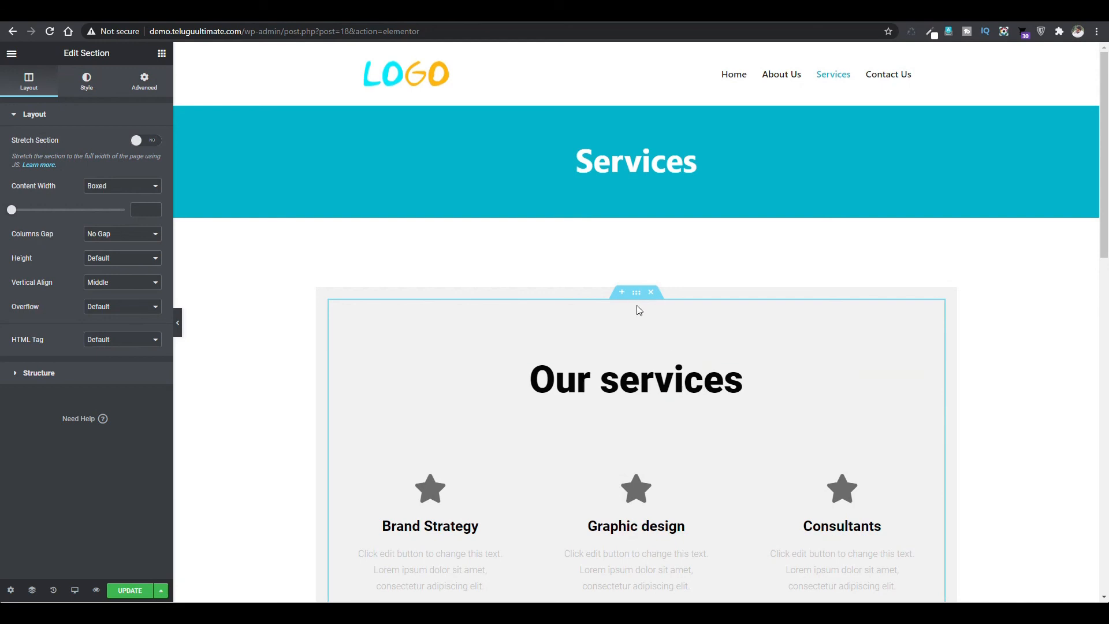
right_click(633, 296)
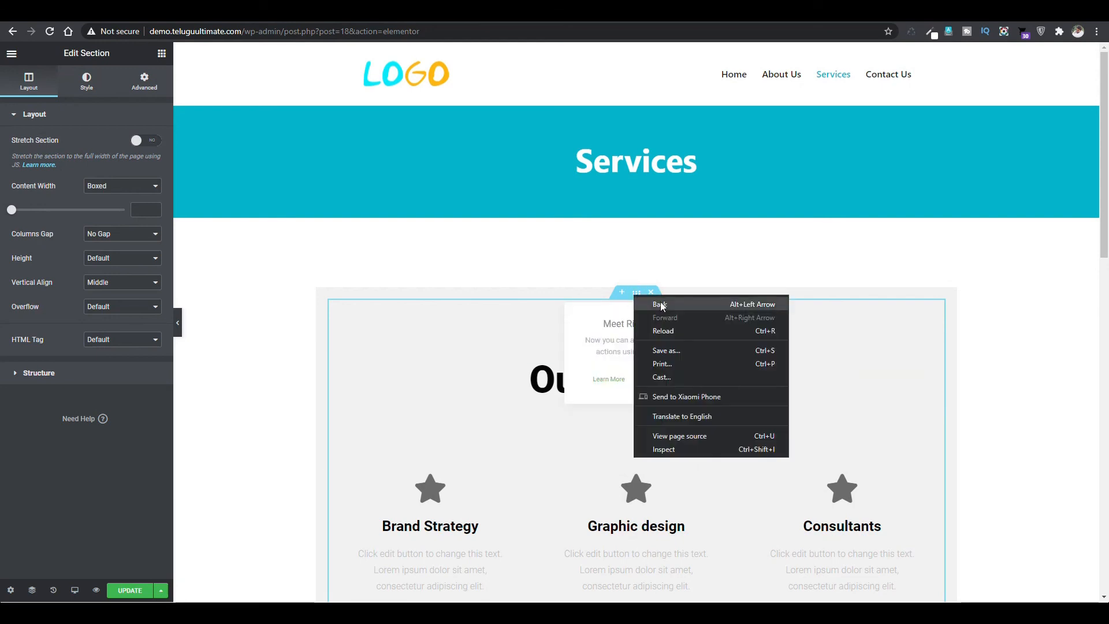
left_click(645, 267)
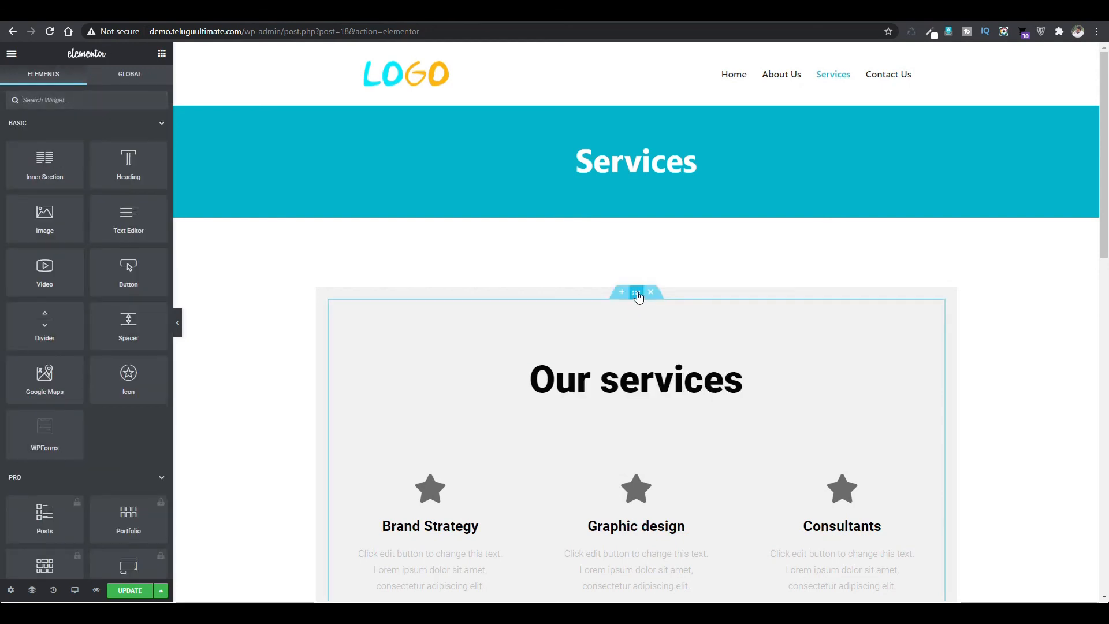
right_click(636, 290)
left_click(663, 302)
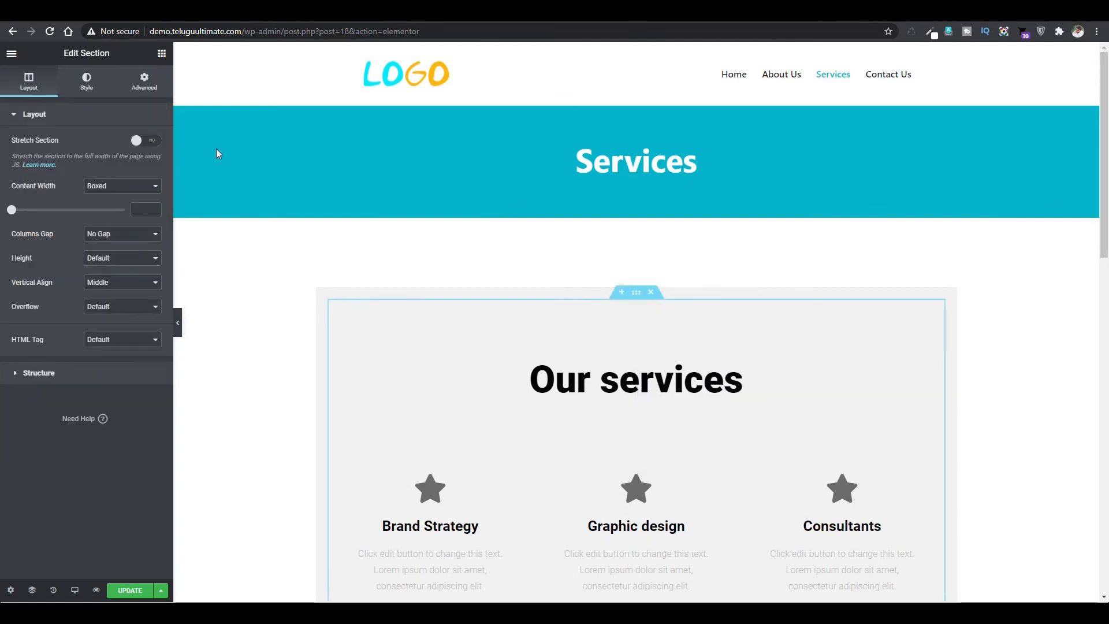
left_click(151, 145)
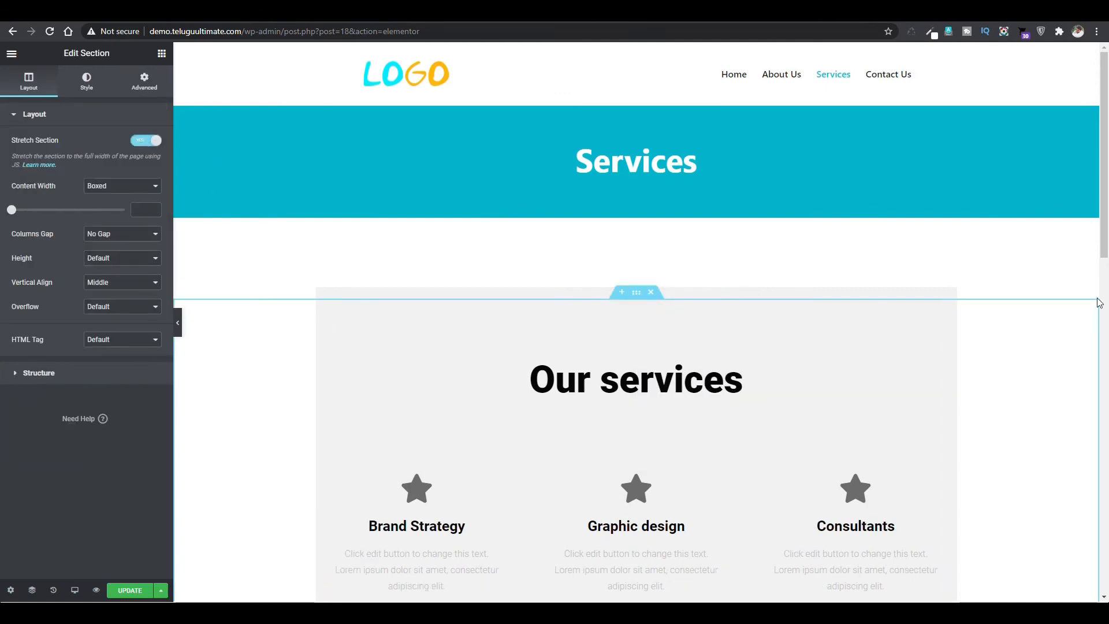
Step: Examine the edit options of the Our services heading and of the inner section holding the first row of services
left_click_drag(1098, 196, 1105, 220)
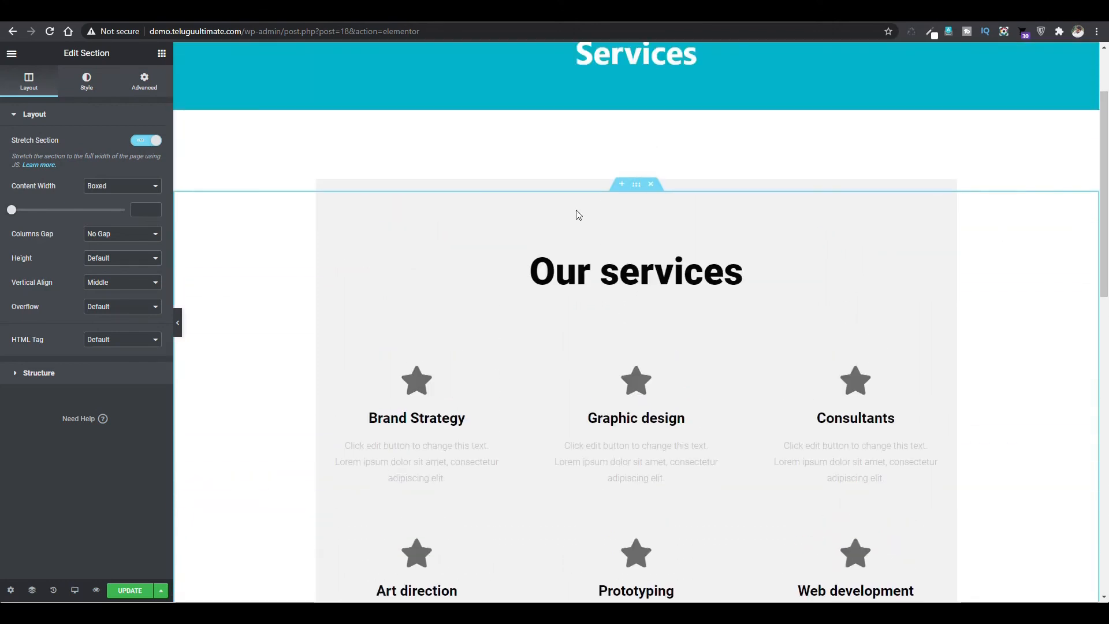
left_click(532, 180)
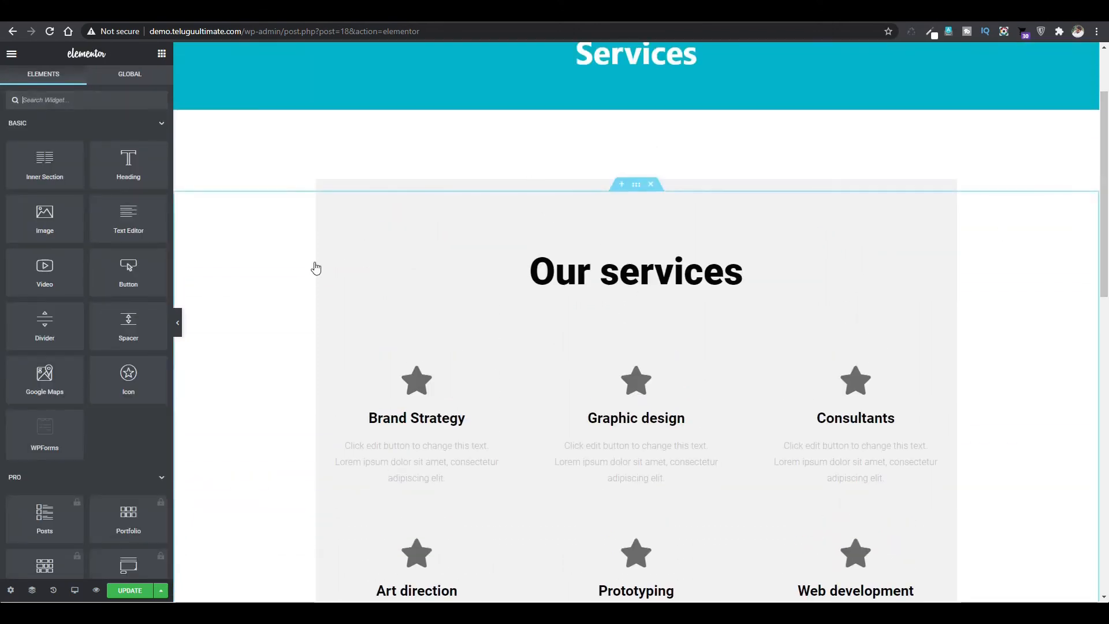
left_click(451, 282)
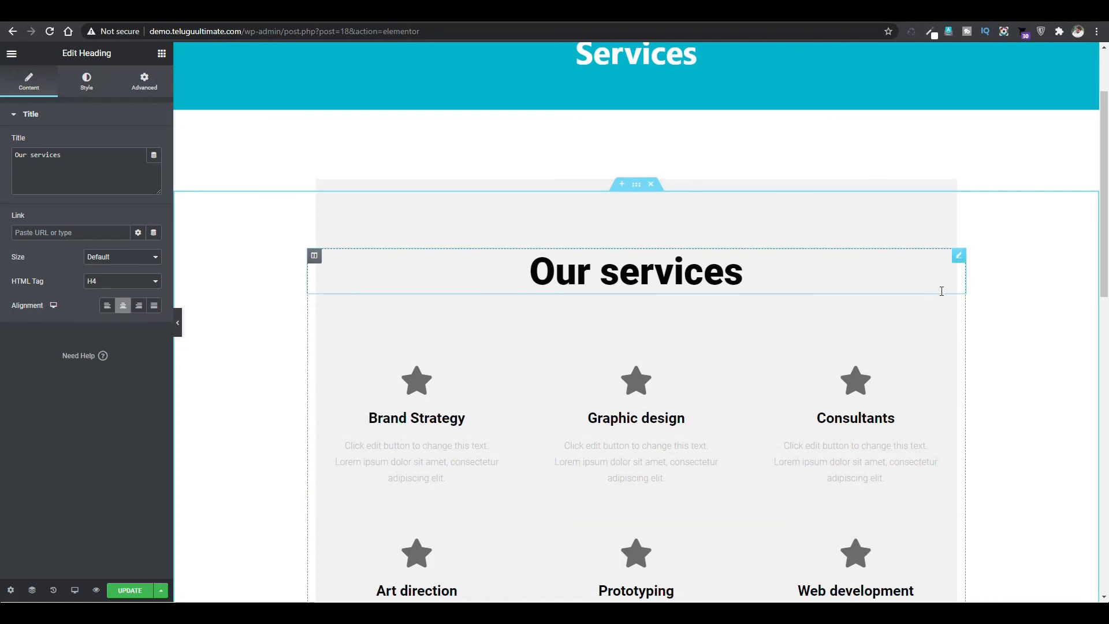
right_click(957, 259)
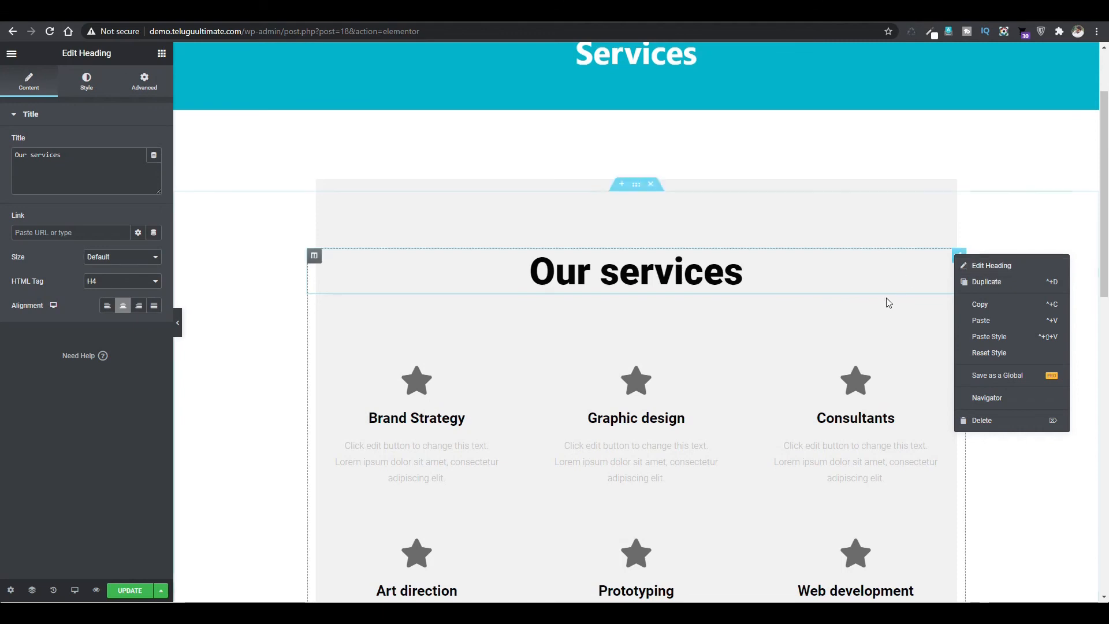
left_click(857, 347)
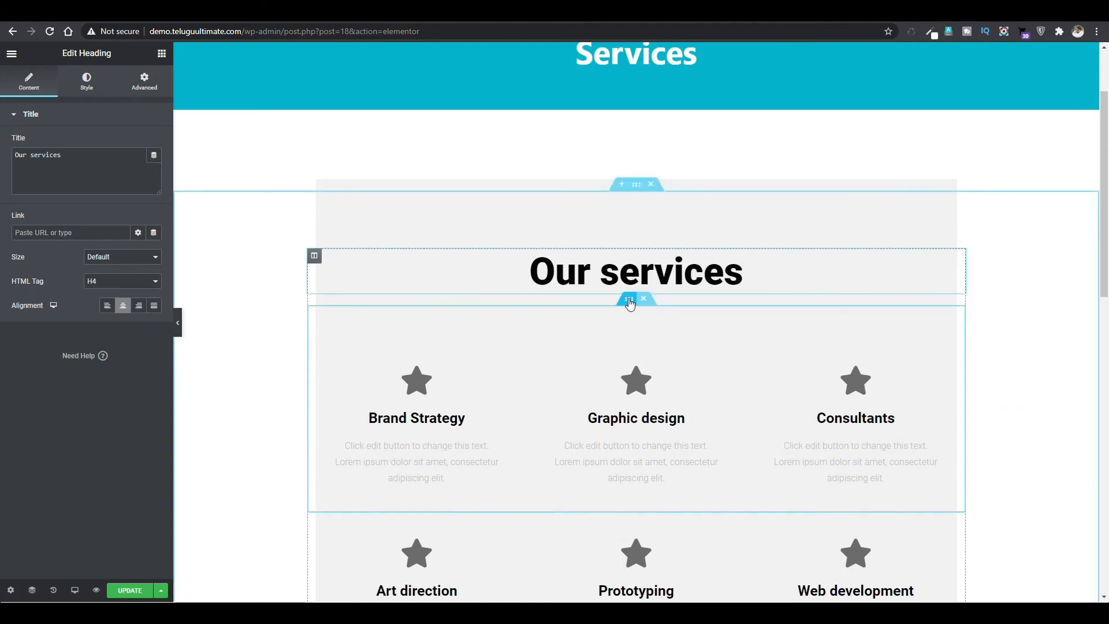
left_click(630, 305)
right_click(629, 299)
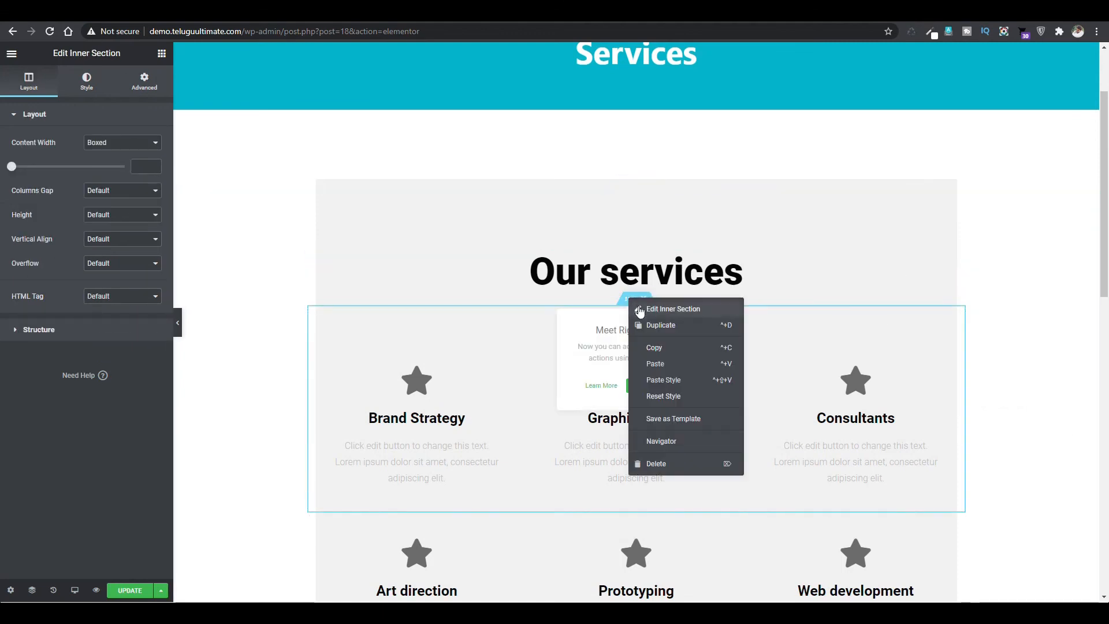
left_click(638, 309)
left_click(401, 282)
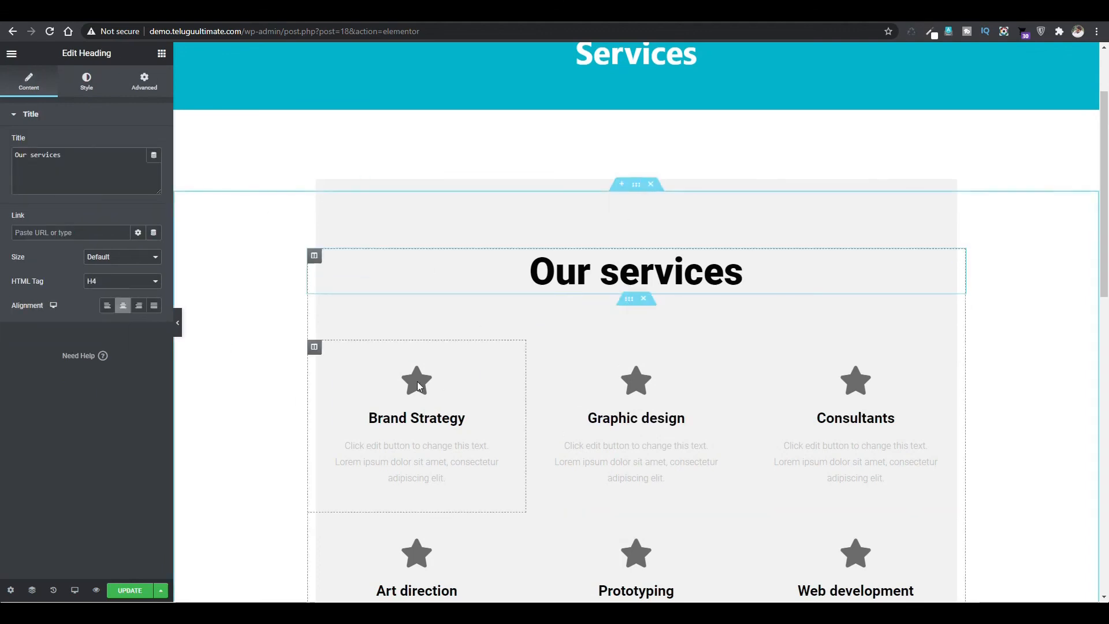
Step: Update the Services page, check it on the live site, and open the live Contact Us page
left_click(128, 591)
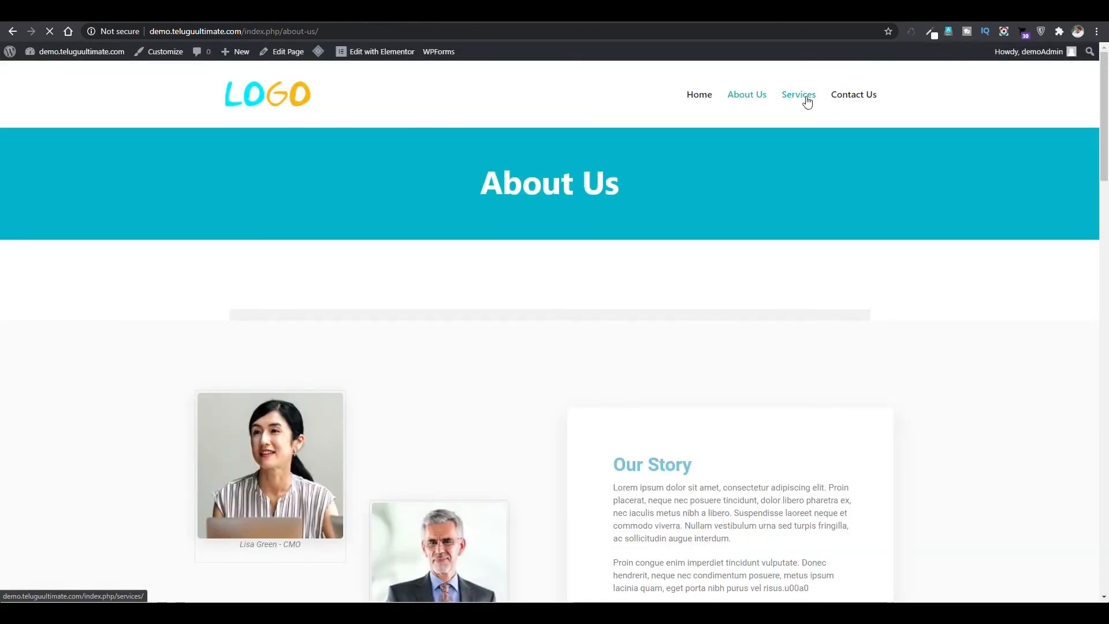
left_click(804, 98)
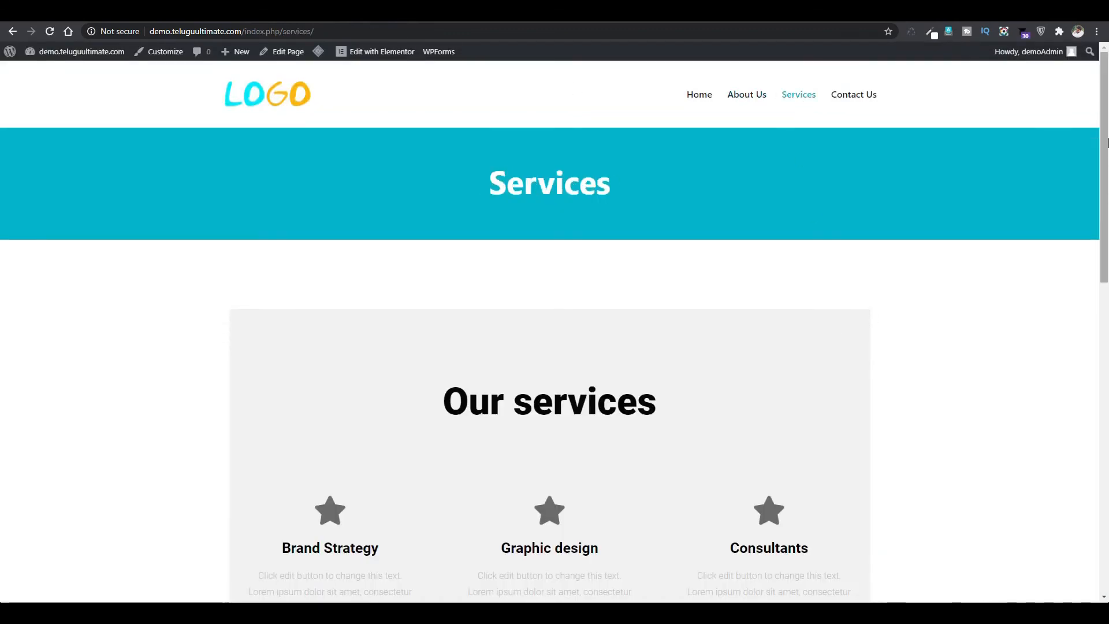
scroll(969, 287, "down", 5)
scroll(1094, 333, "down", 2)
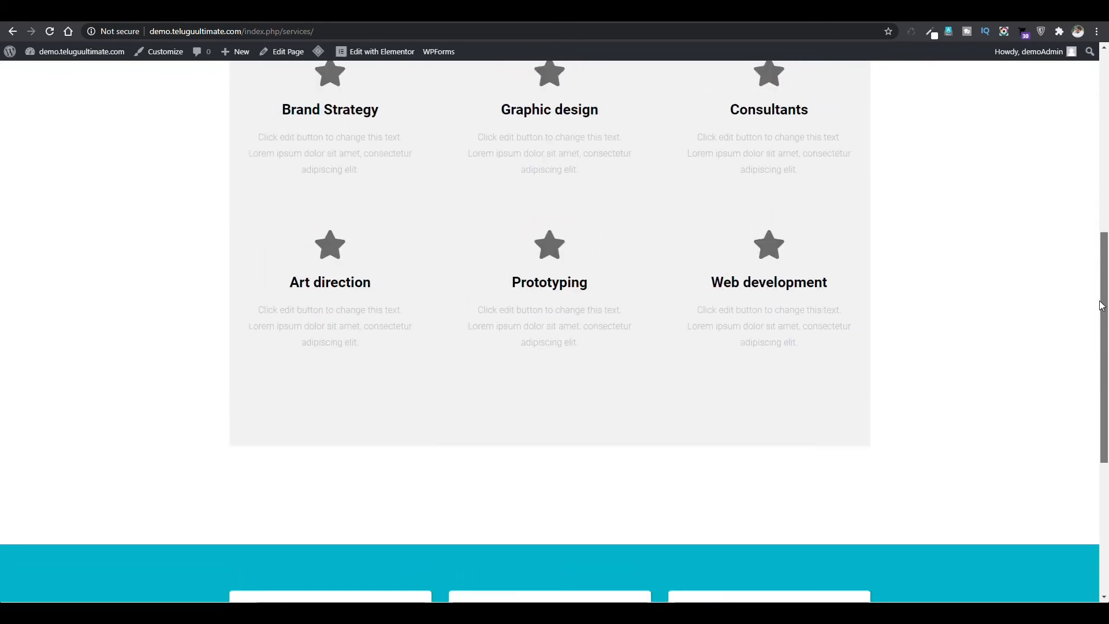
scroll(1074, 231, "up", 8)
left_click(841, 95)
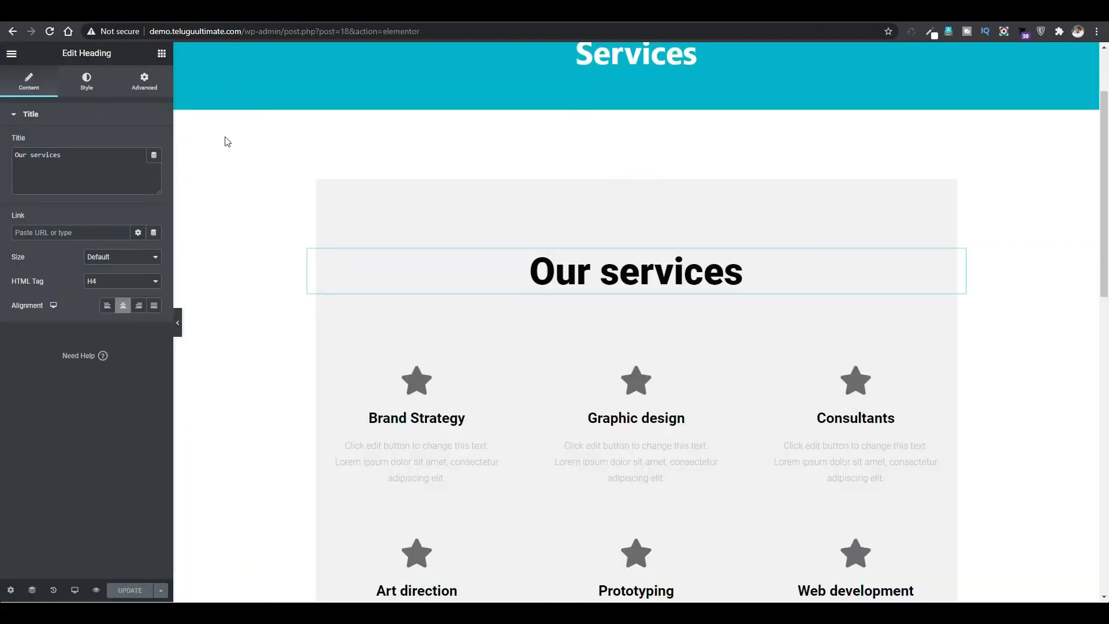
Step: Exit the Services page editor to the dashboard and open the Contact Us page for editing with Elementor
left_click(18, 54)
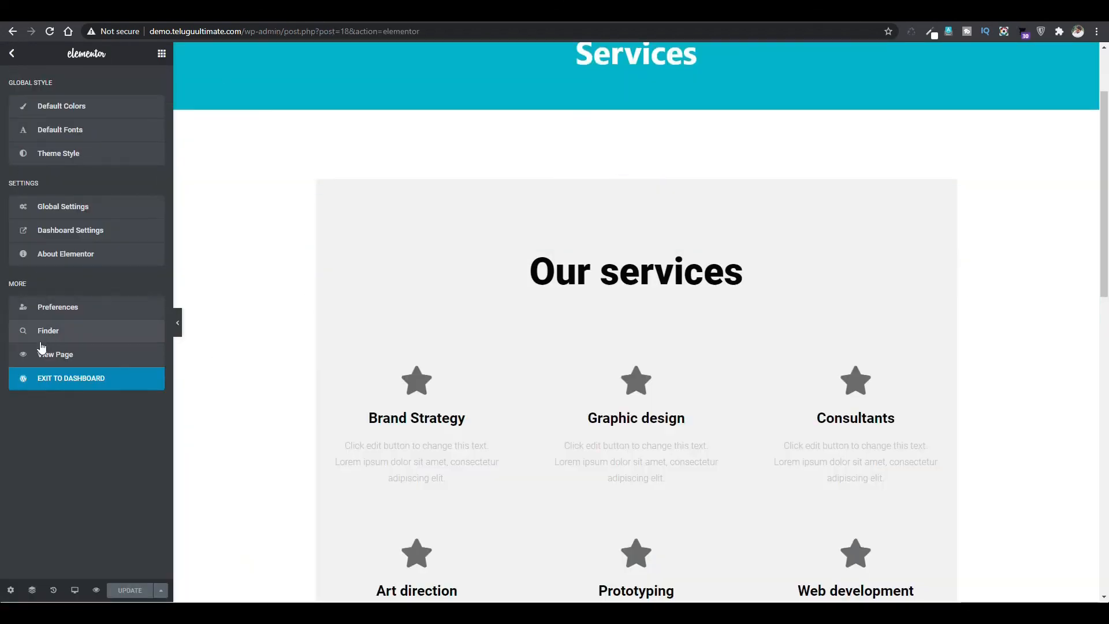
left_click(62, 381)
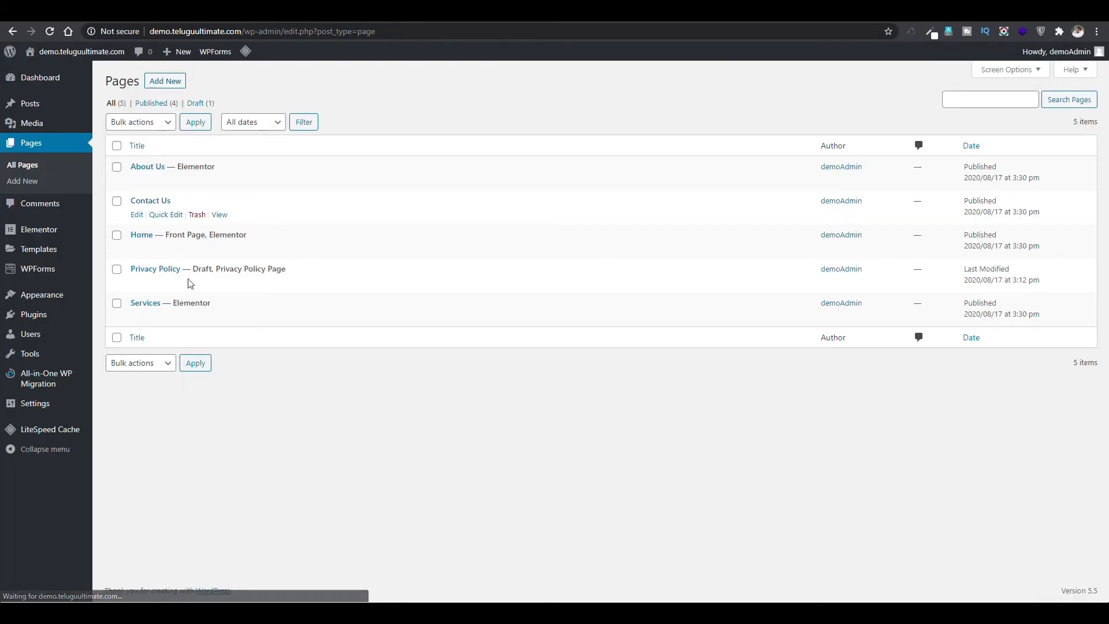
left_click(139, 216)
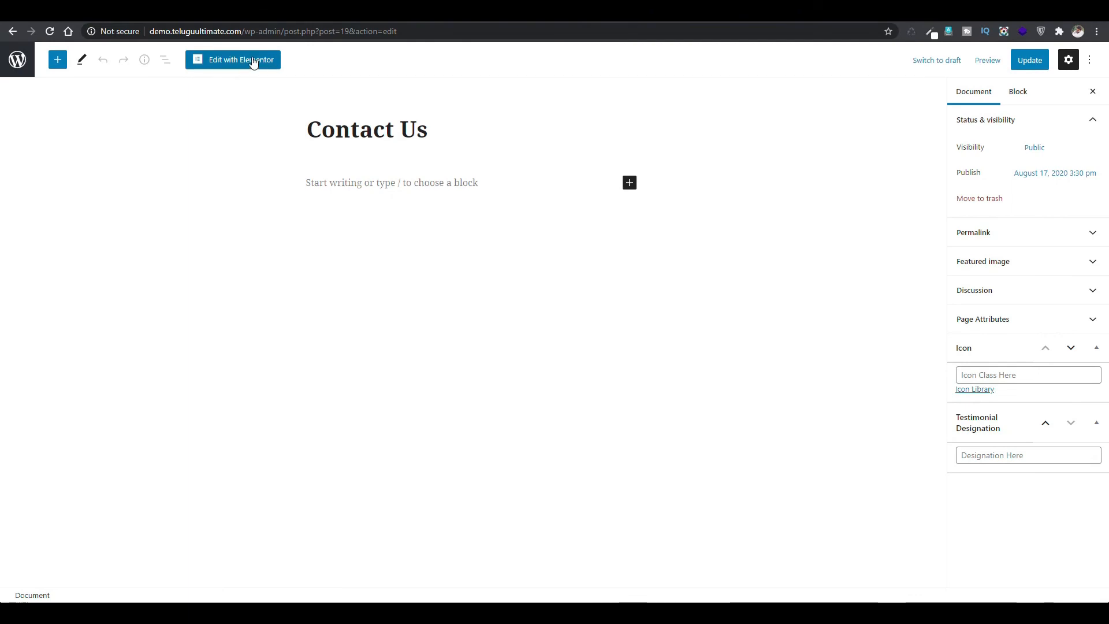
left_click(254, 60)
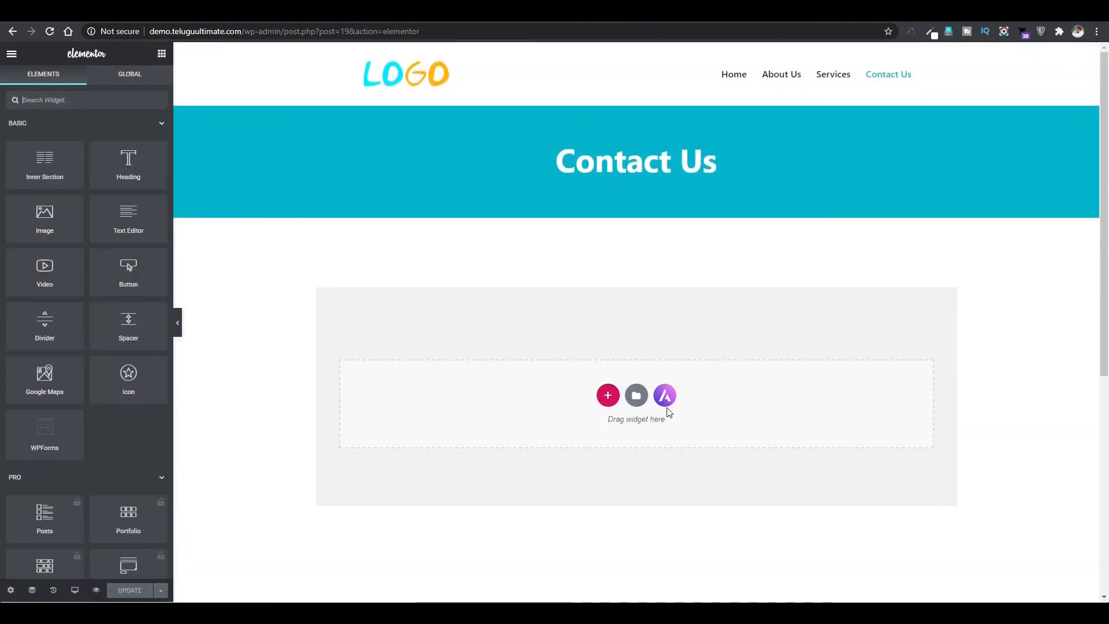
Step: Import the Contact template of the LearnDash Academy kit into the Contact Us page
left_click(665, 397)
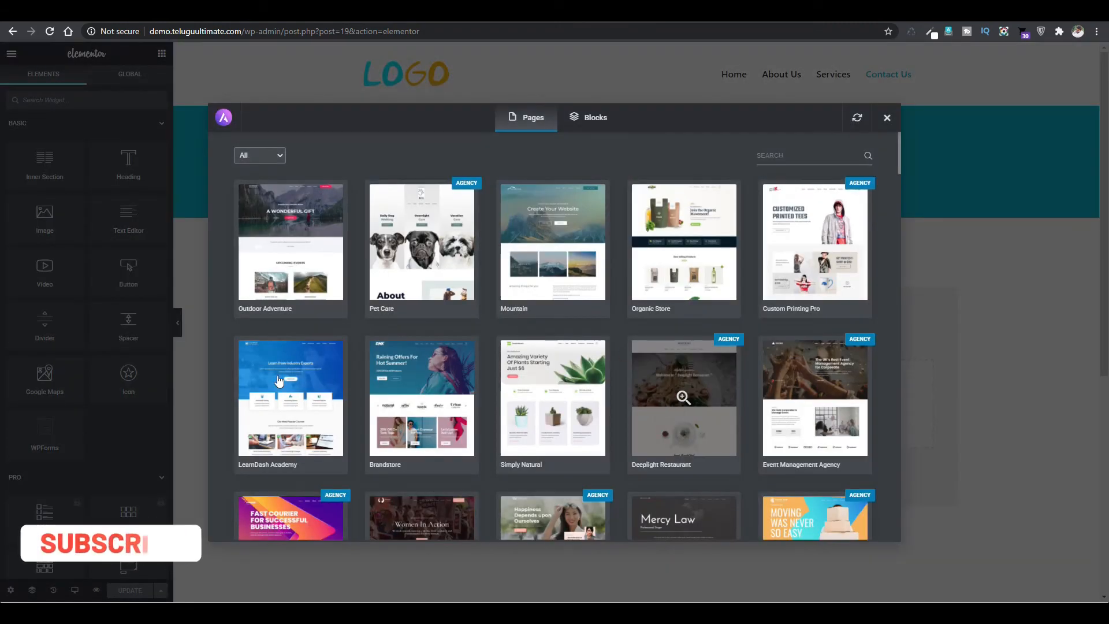
left_click(300, 415)
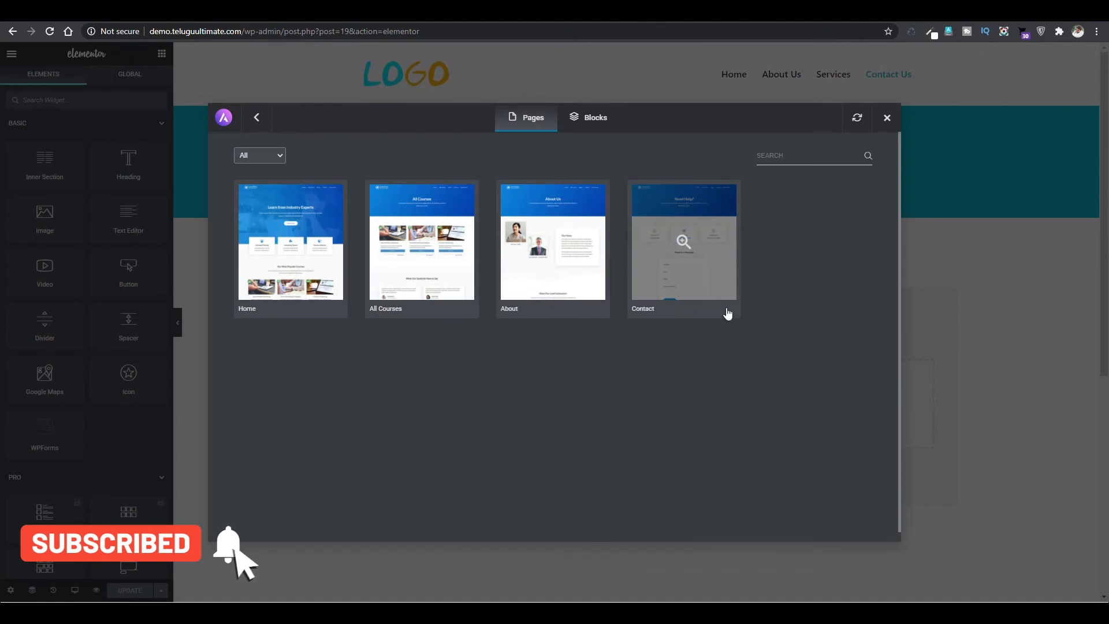
left_click(684, 242)
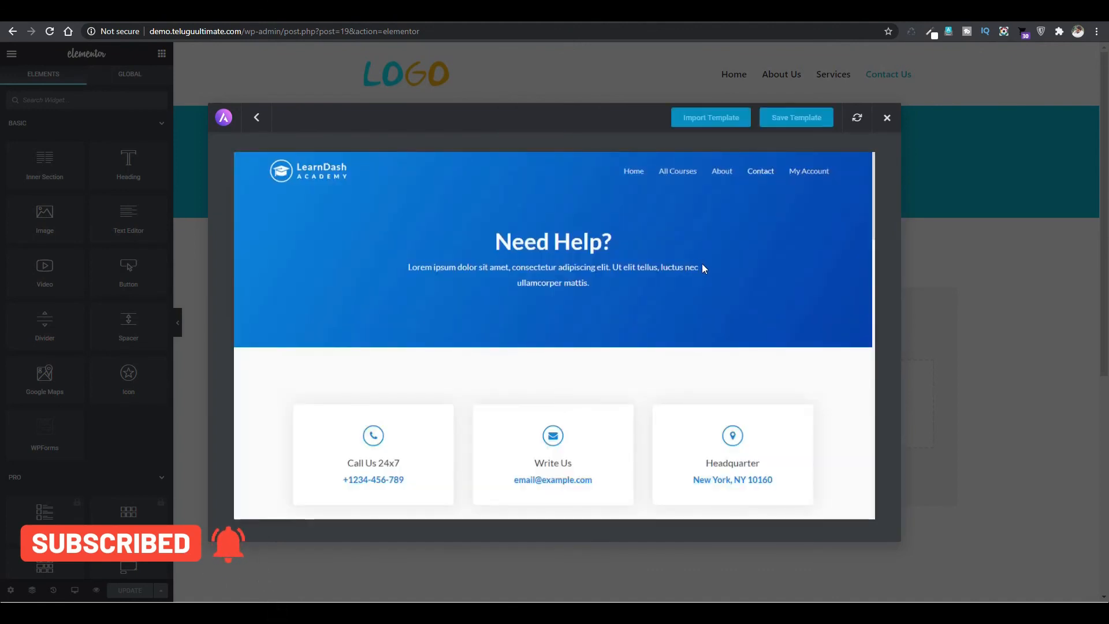
left_click(724, 119)
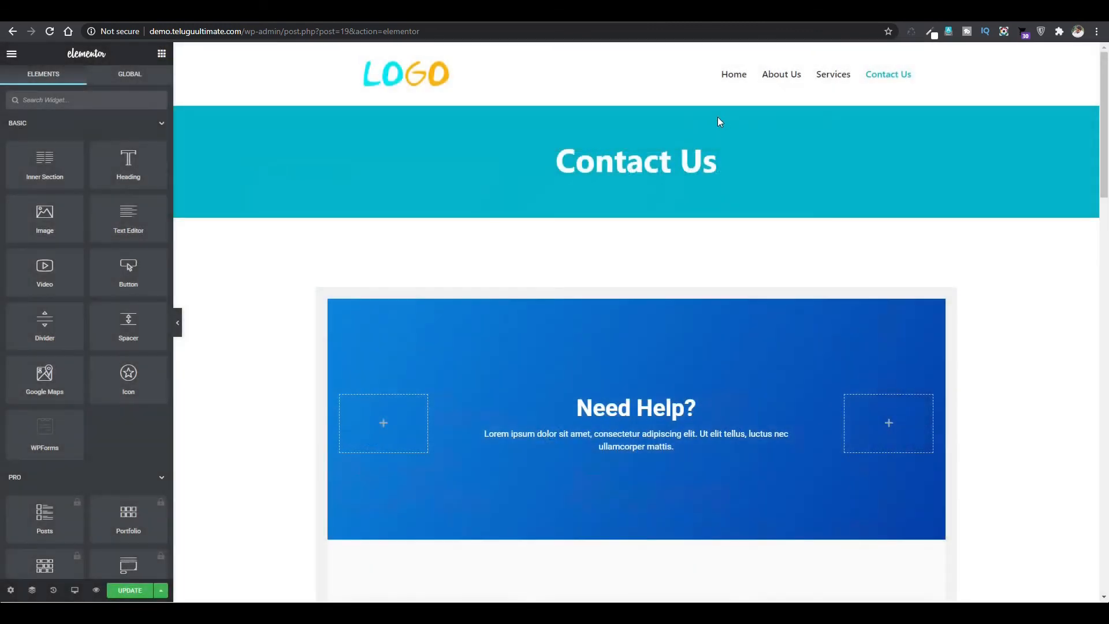
Step: Stretch the blue Need Help? section to the full page width
mouse_move(605, 345)
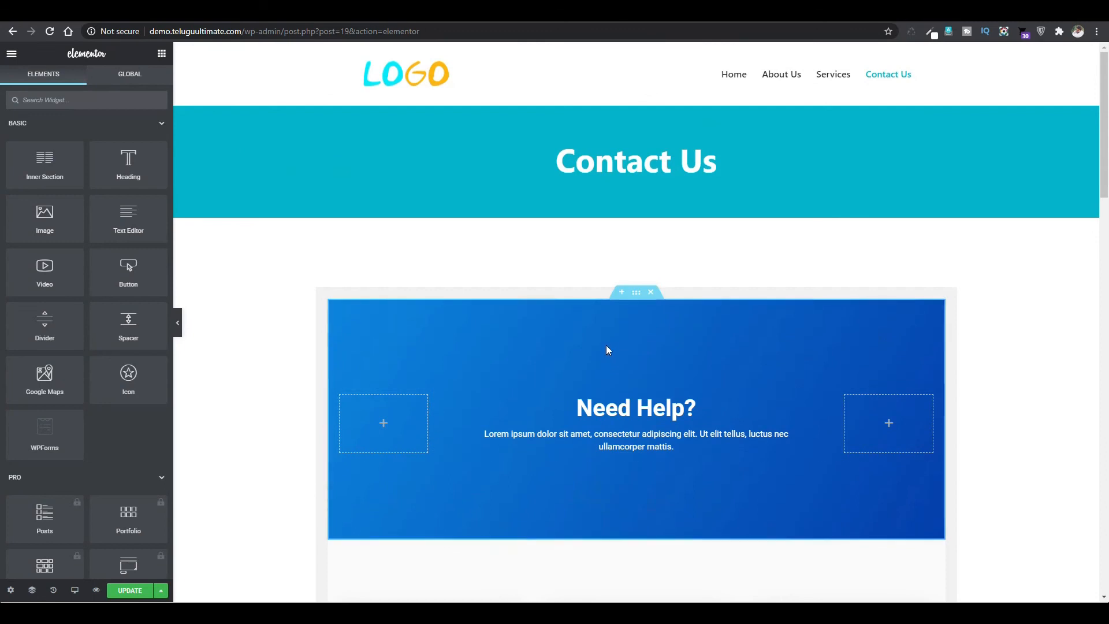
right_click(635, 295)
left_click(636, 293)
right_click(637, 290)
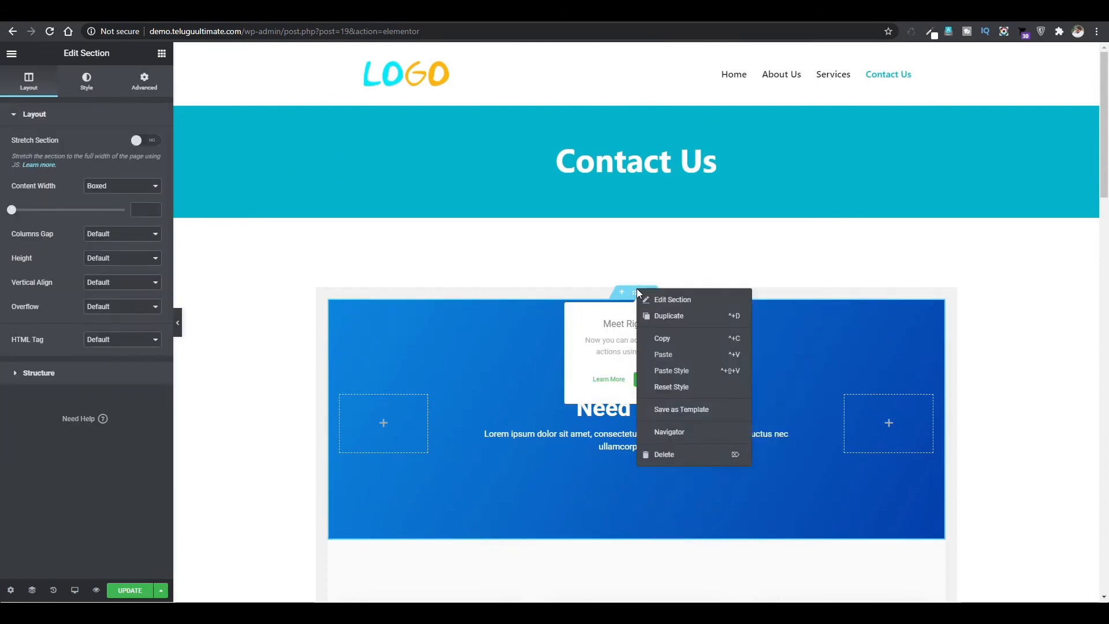
left_click(660, 305)
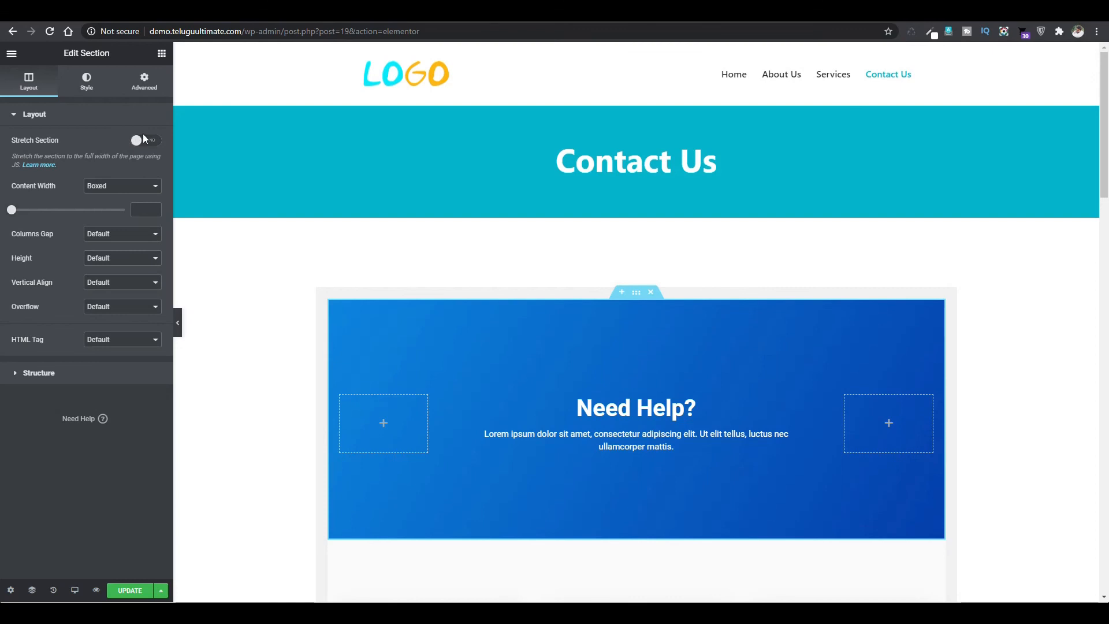
left_click(145, 117)
right_click(632, 295)
left_click(641, 302)
left_click(66, 112)
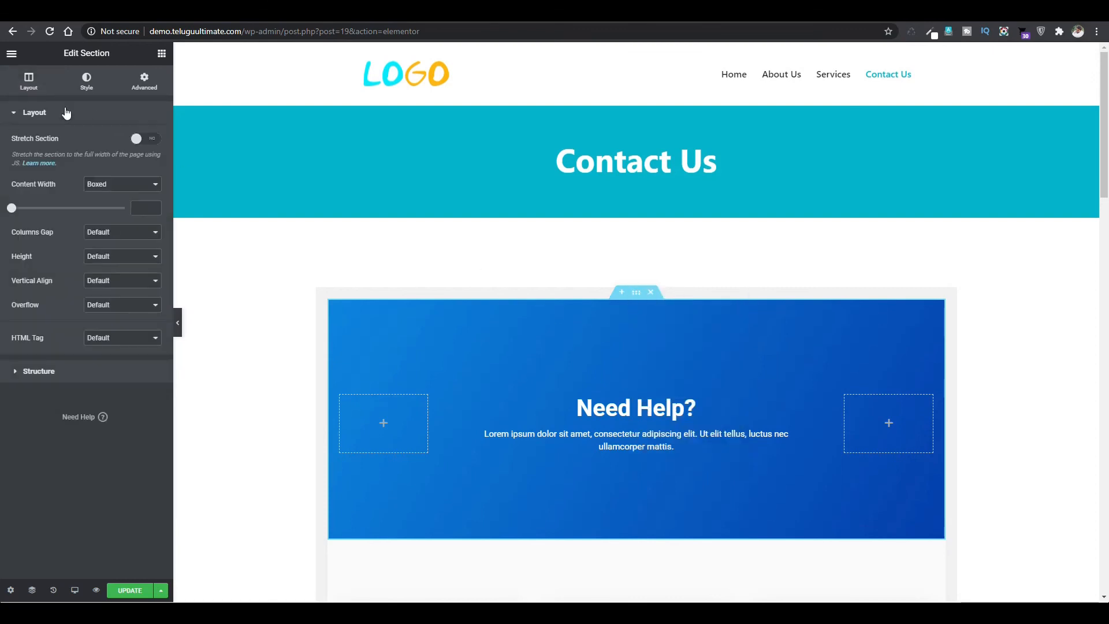
left_click(142, 142)
Step: Delete the blue Need Help? section from the Contact Us page and update the page
mouse_move(1108, 135)
left_mouse_down()
mouse_move(1107, 225)
mouse_move(1108, 155)
left_mouse_up()
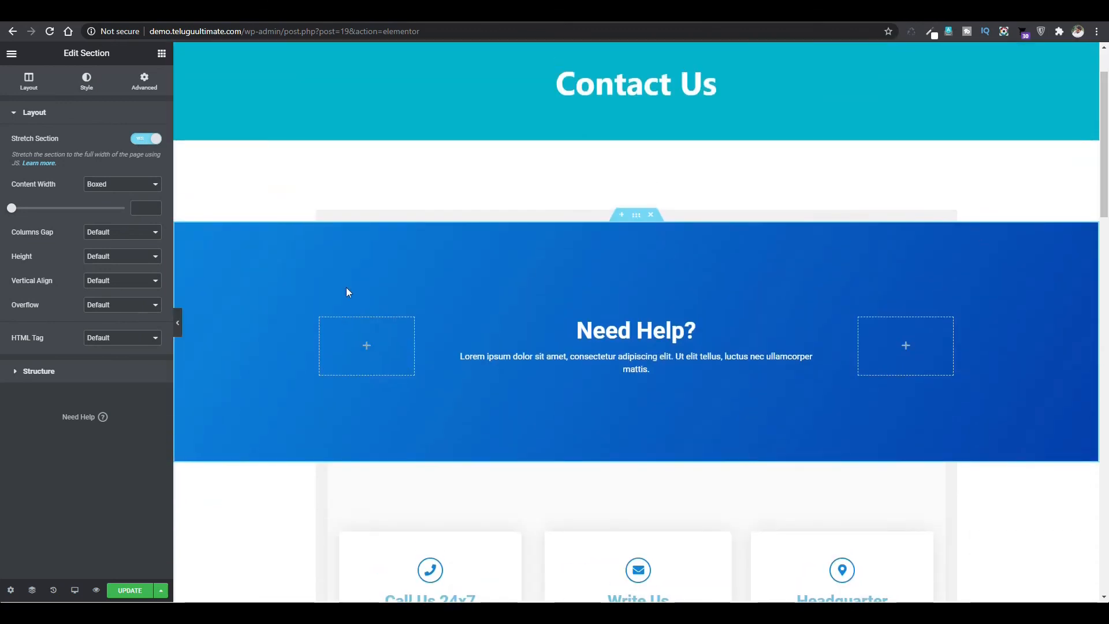
left_click(656, 215)
right_click(638, 223)
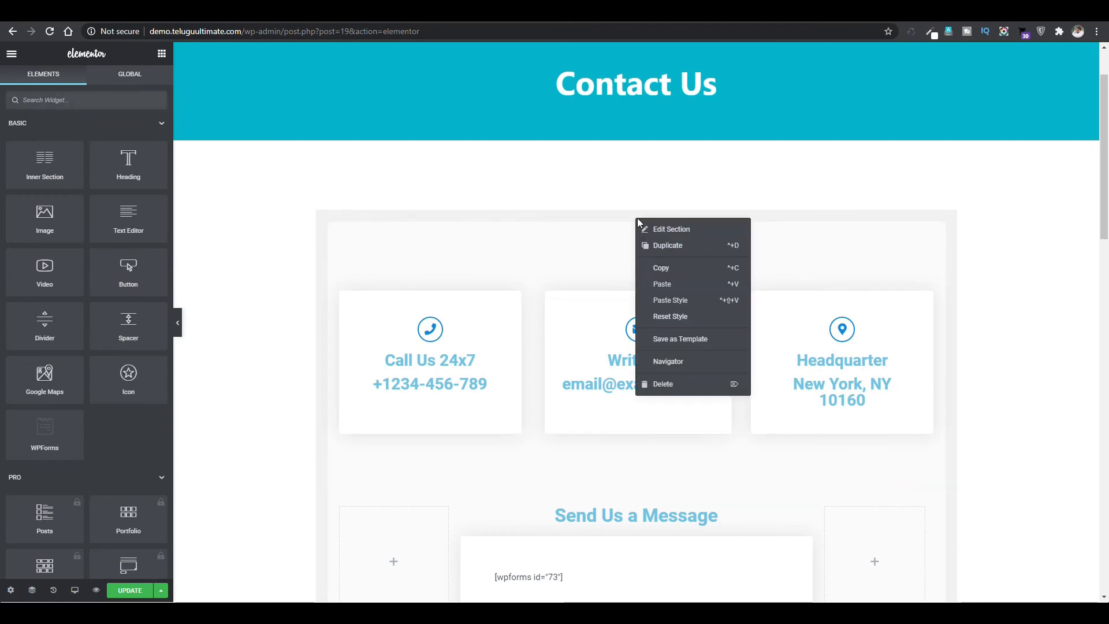
left_click(856, 246)
mouse_move(1103, 164)
left_mouse_down()
mouse_move(1105, 379)
mouse_move(1104, 144)
left_mouse_up()
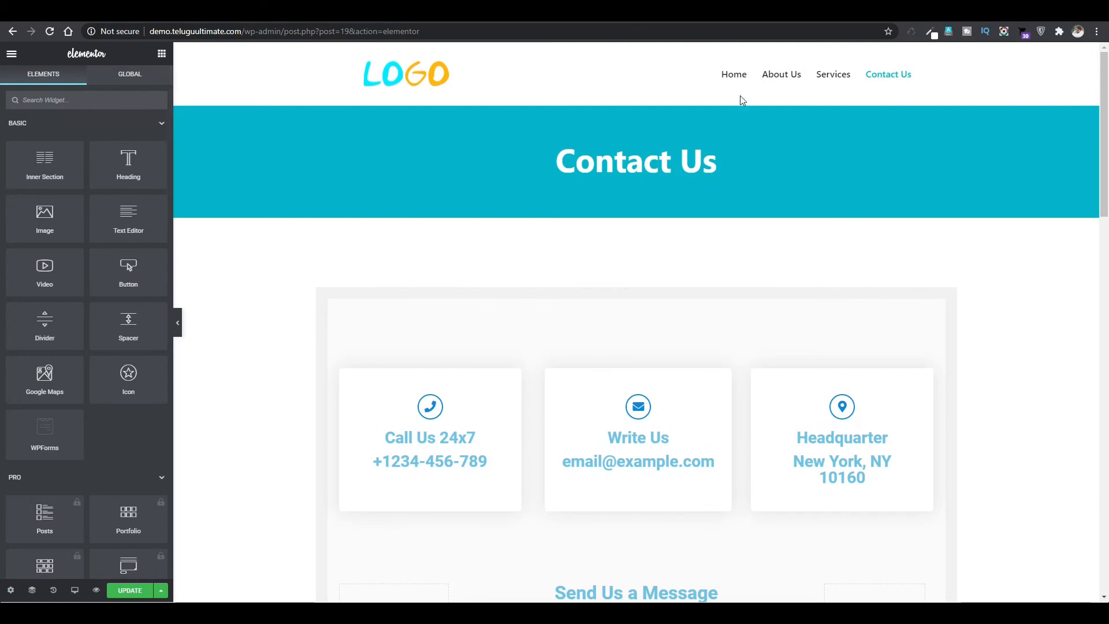
left_click(129, 589)
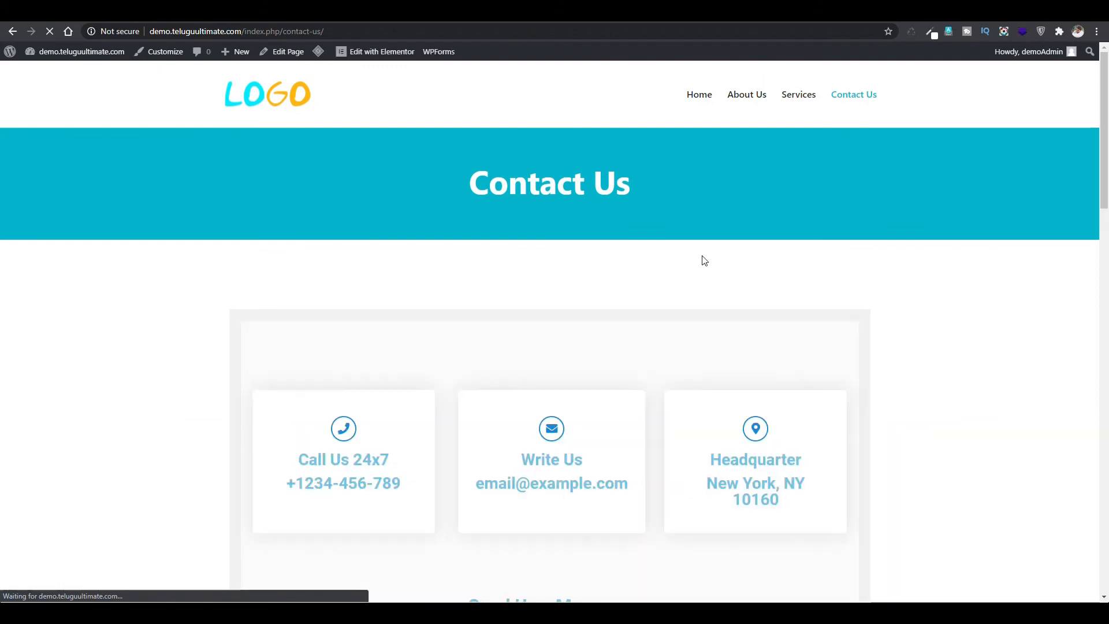
Step: Review the published Contact Us page and inspect the WPForms shortcode under Send Us a Message in the editor
mouse_move(1106, 146)
left_mouse_down()
mouse_move(1104, 342)
mouse_move(1081, 411)
mouse_move(1103, 139)
mouse_move(1071, 473)
mouse_move(1102, 145)
left_mouse_up()
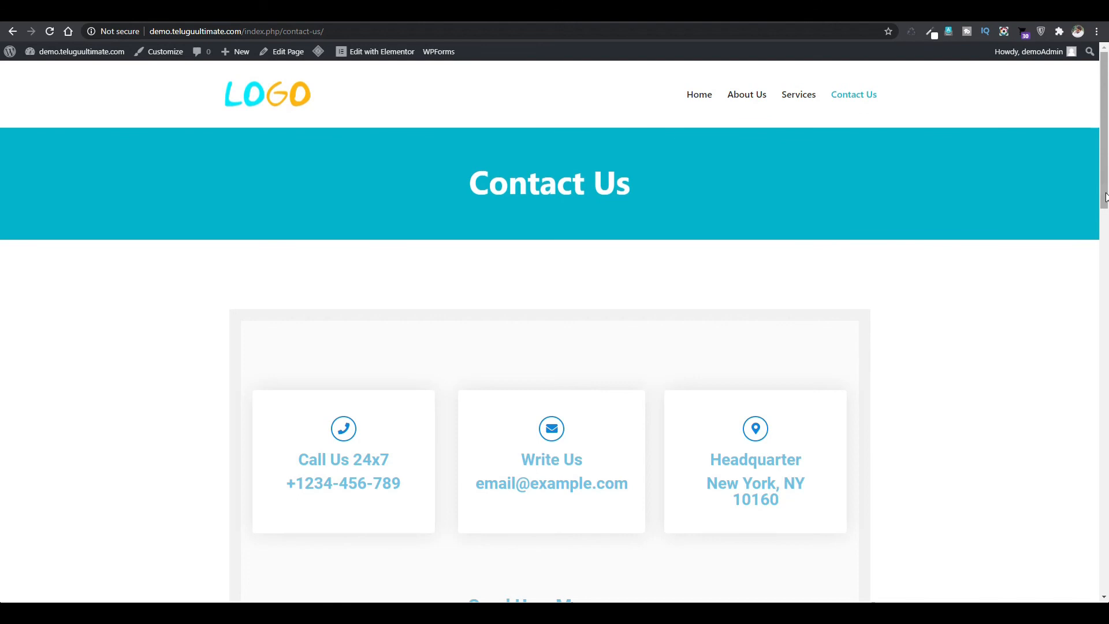
scroll(1105, 165, "down", 9)
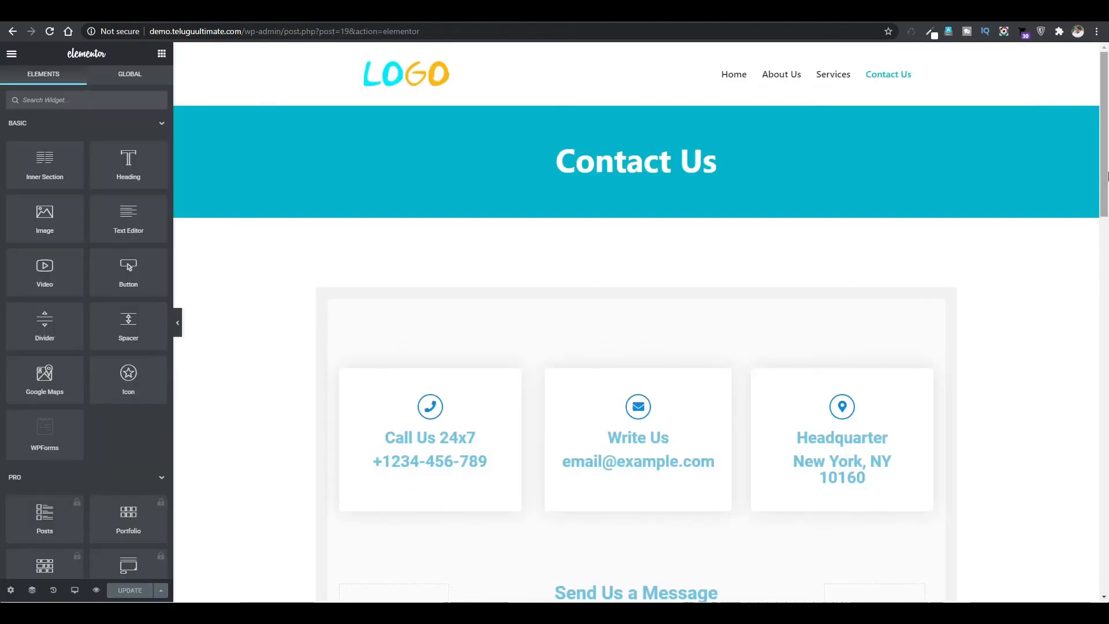
scroll(1106, 252, "down", 4)
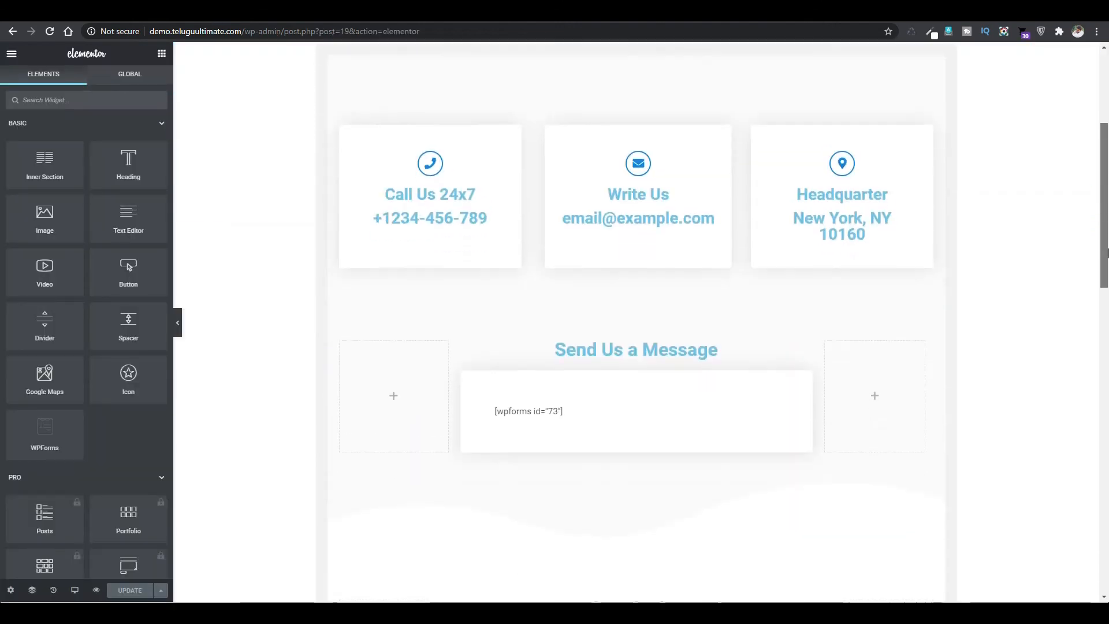
scroll(1106, 253, "down", 2)
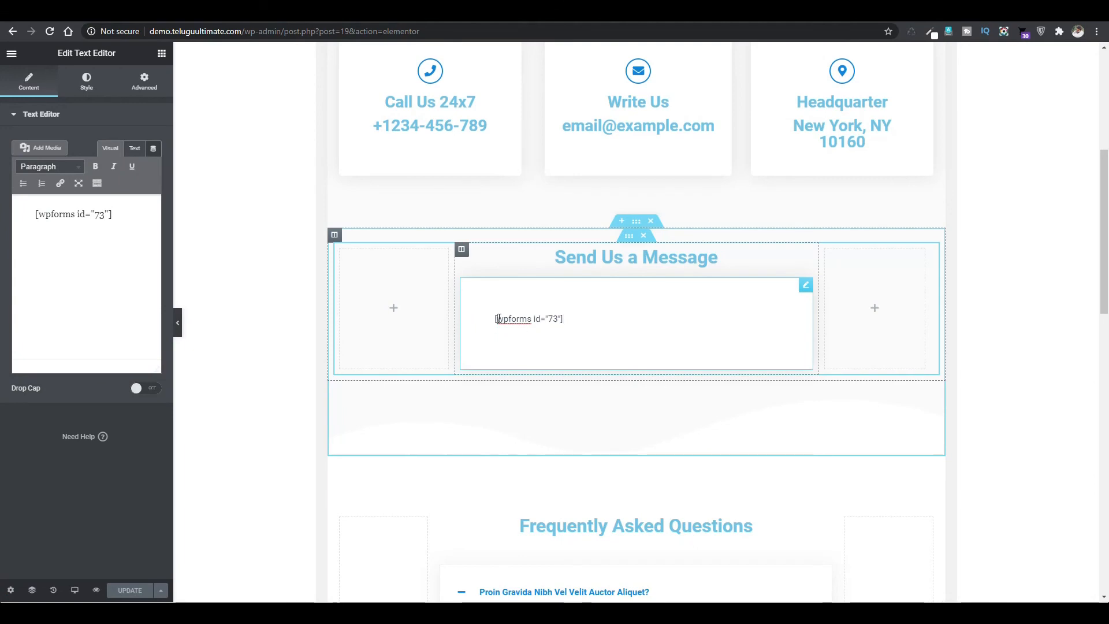
Step: Exit Elementor to the WordPress Pages list and review the message form on the live Contact Us page
left_click(11, 53)
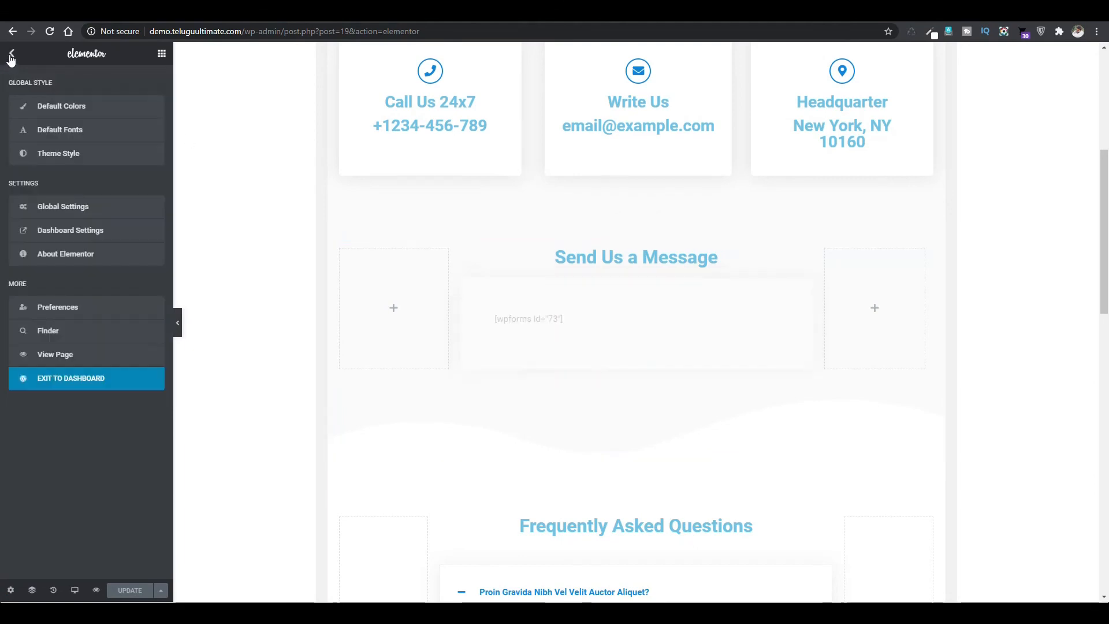
left_click(59, 383)
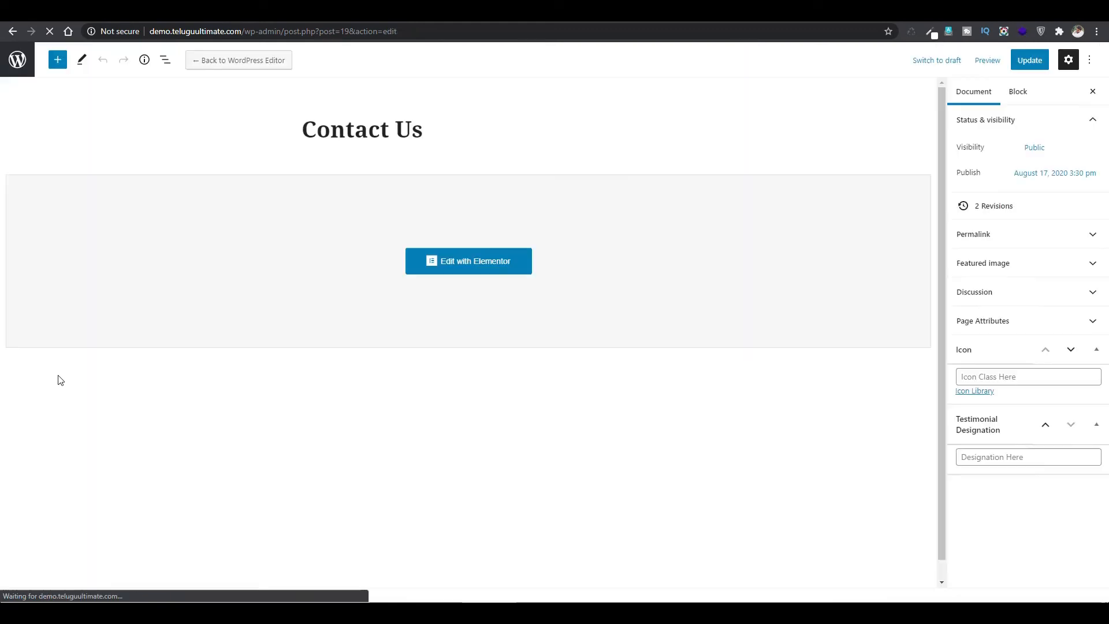
left_click(16, 60)
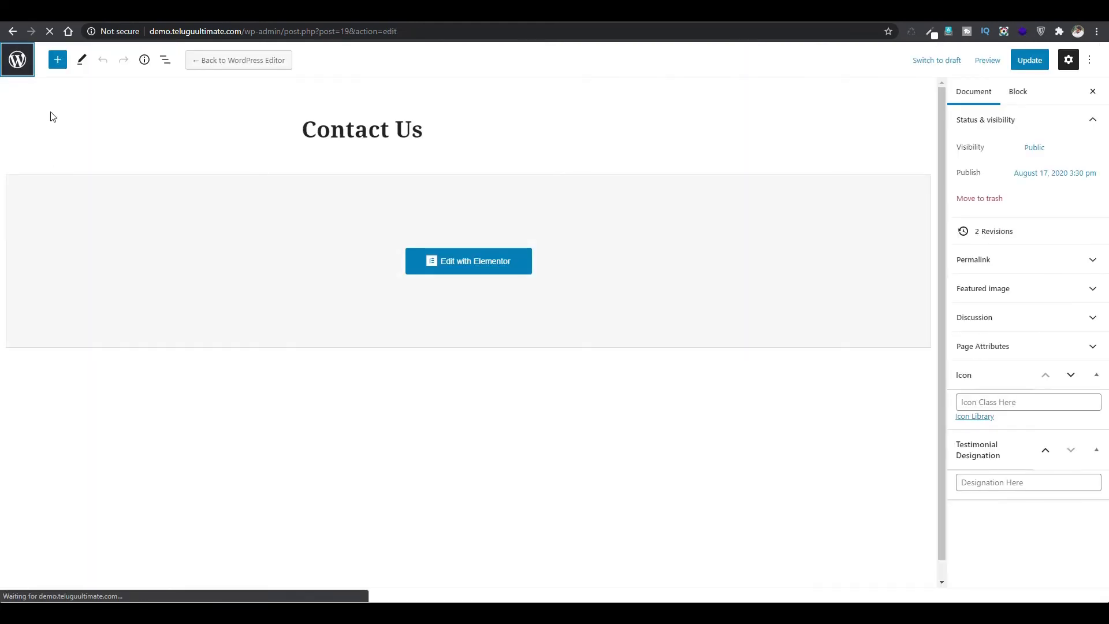
mouse_move(59, 102)
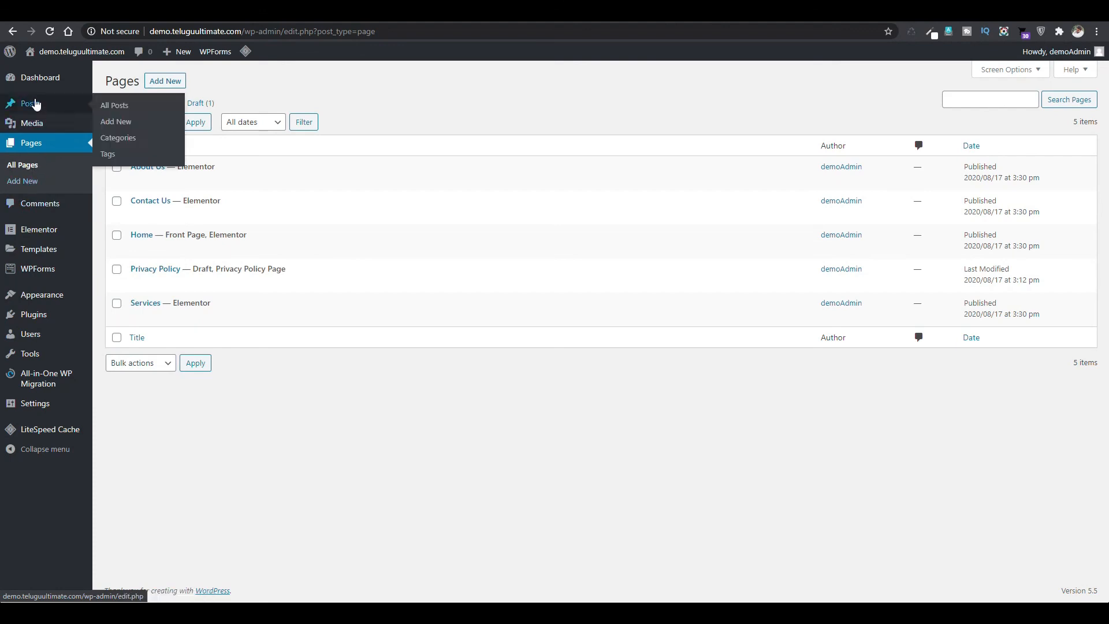
mouse_move(39, 86)
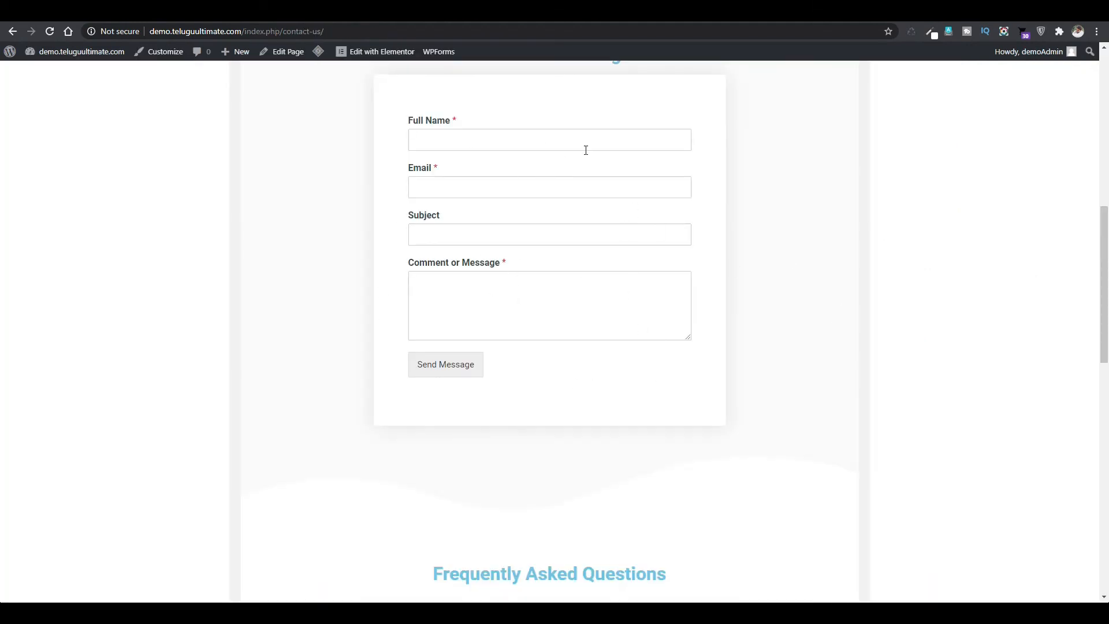
left_click_drag(1103, 289, 1106, 107)
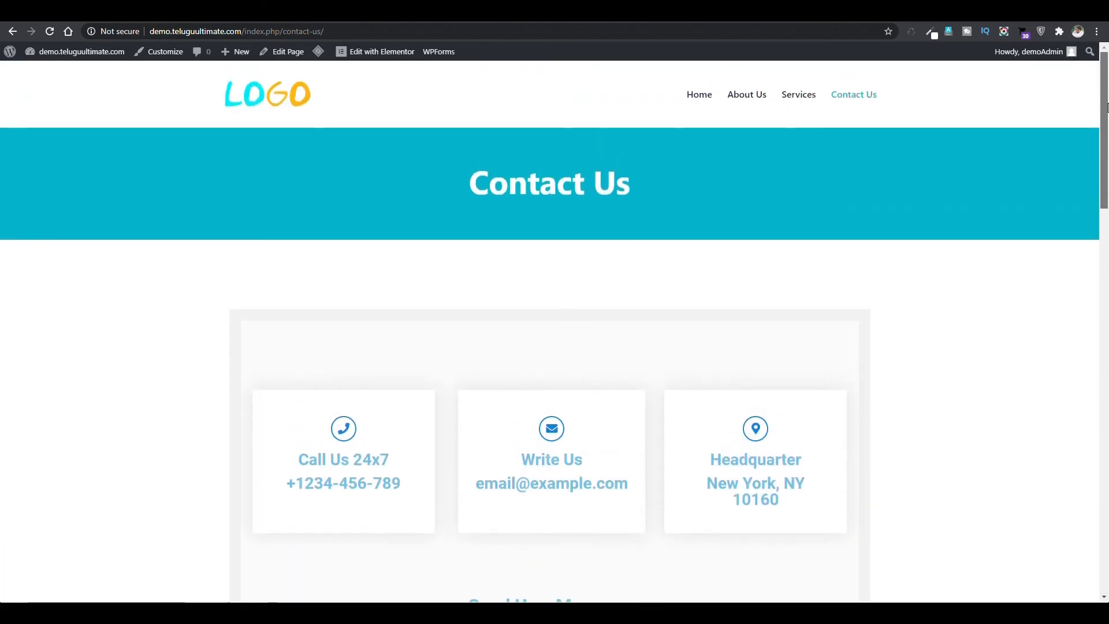